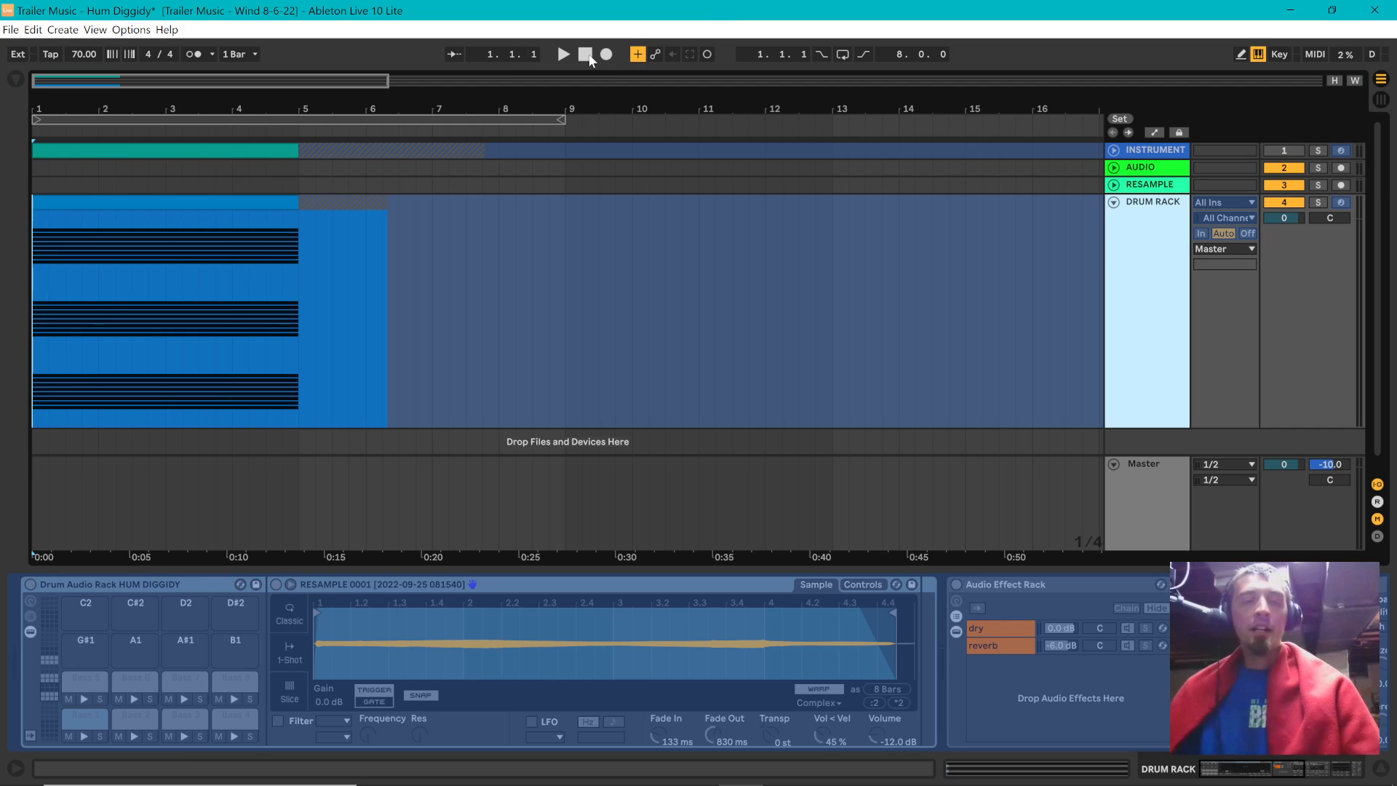
- Inspect the four-bar clip on the DRUM RACK track and look through the rack's pads
click(586, 55)
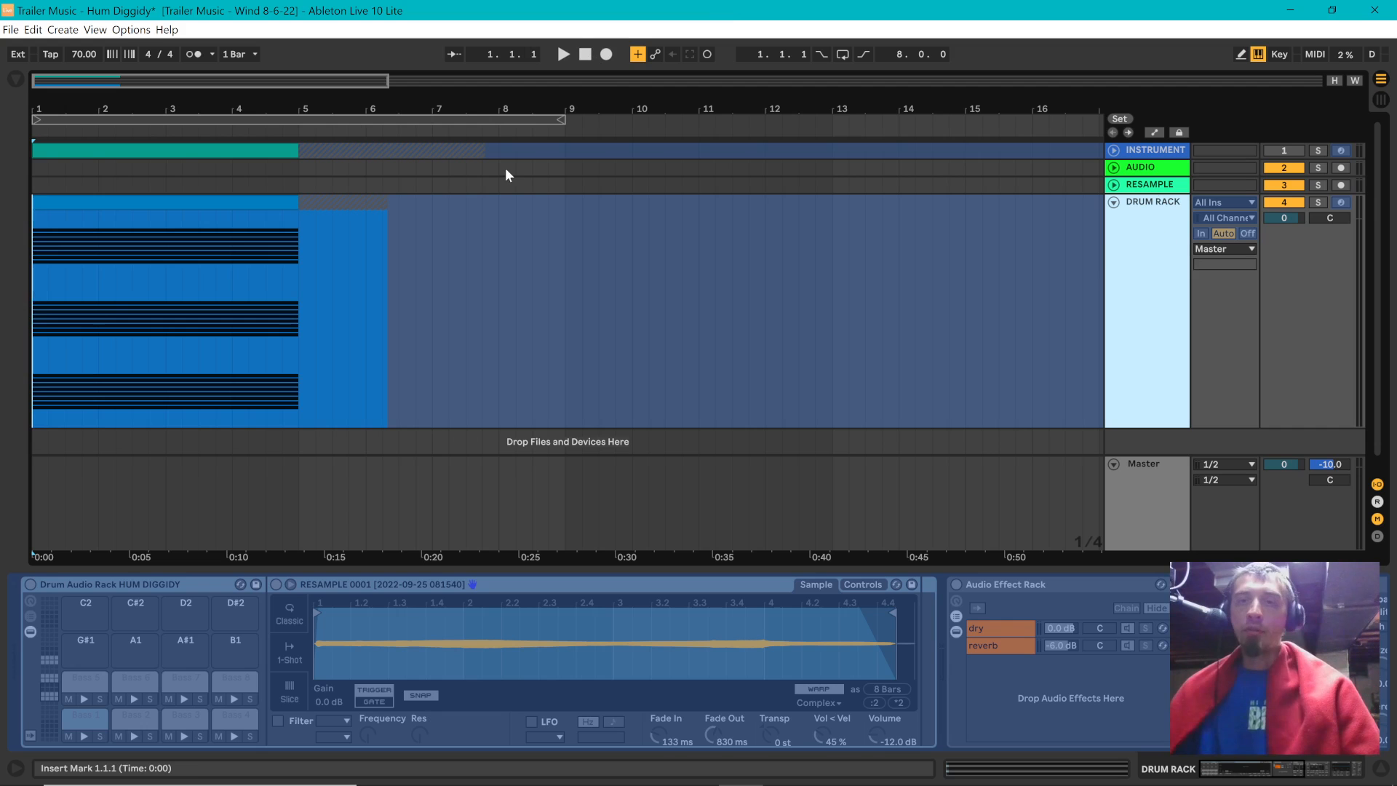
click(206, 202)
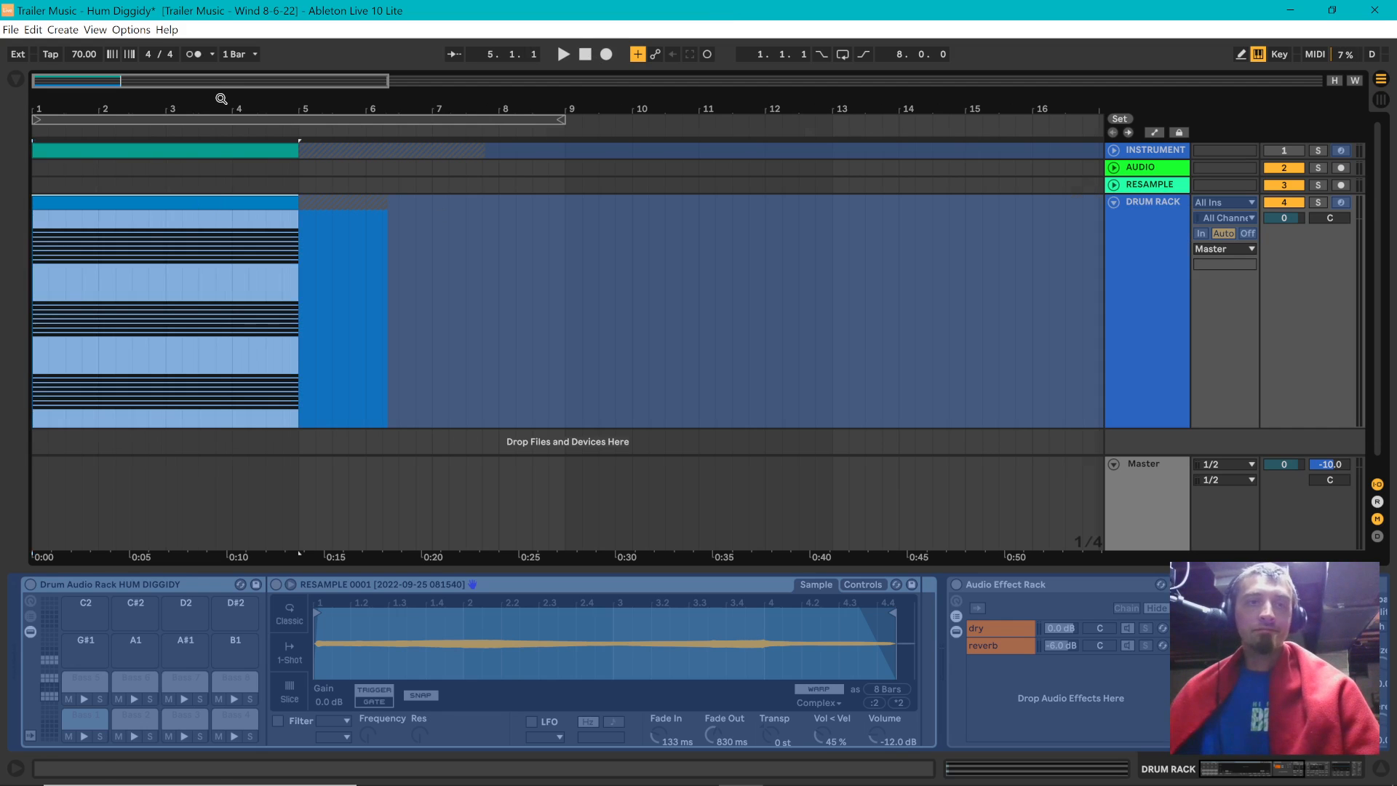
key(z)
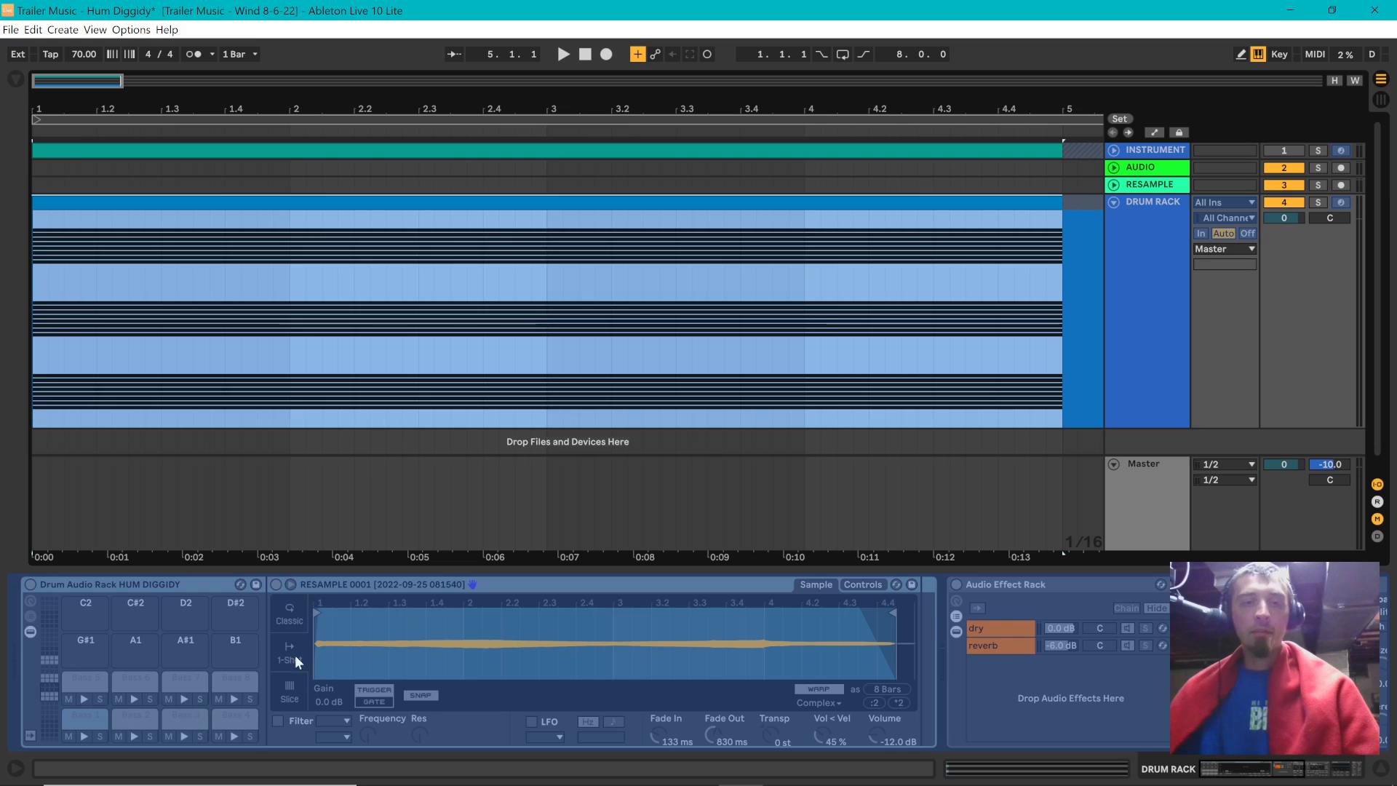
scroll(146, 653, up, 8)
scroll(146, 653, down, 12)
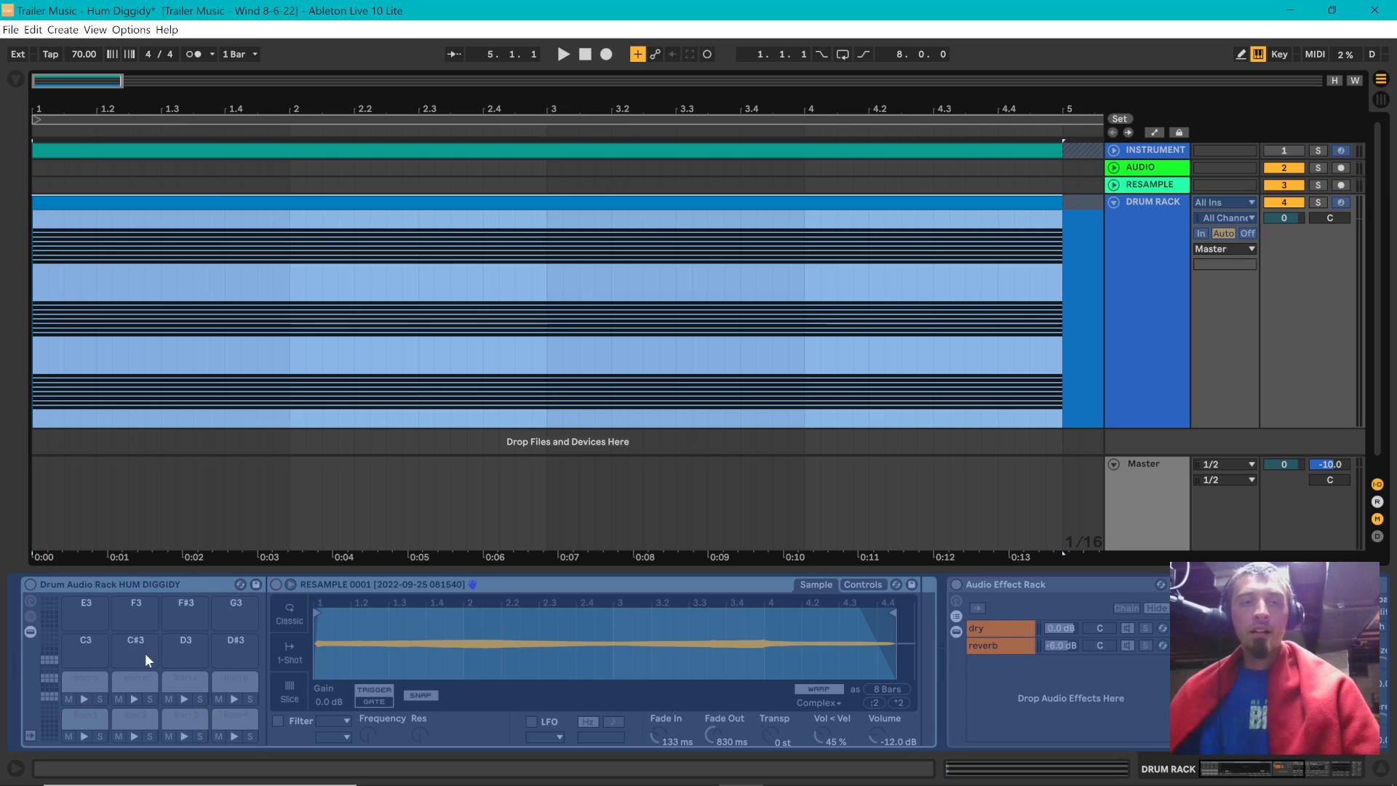
scroll(147, 652, up, 4)
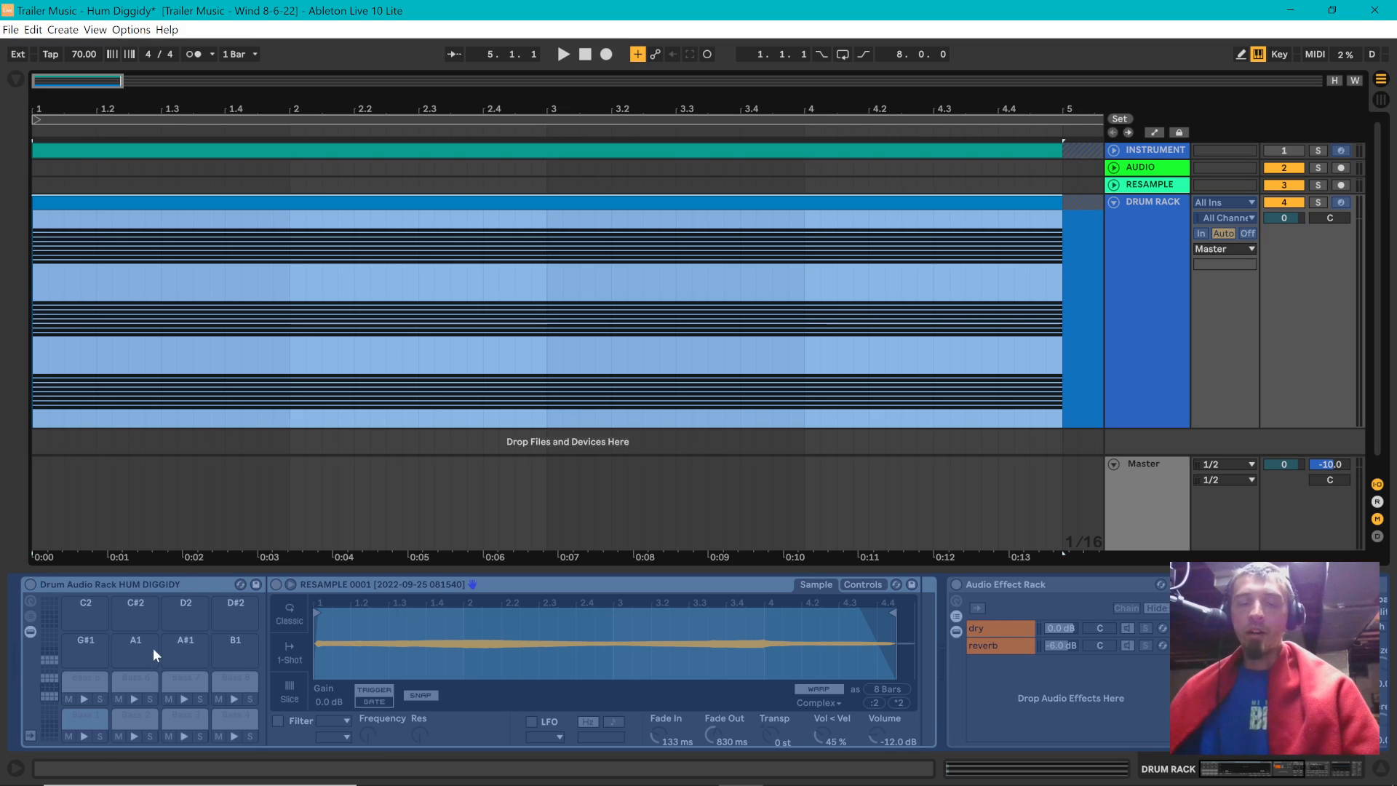
- Play the arrangement from 1.1.1 through the end of the four-bar clip and stop playback
click(587, 54)
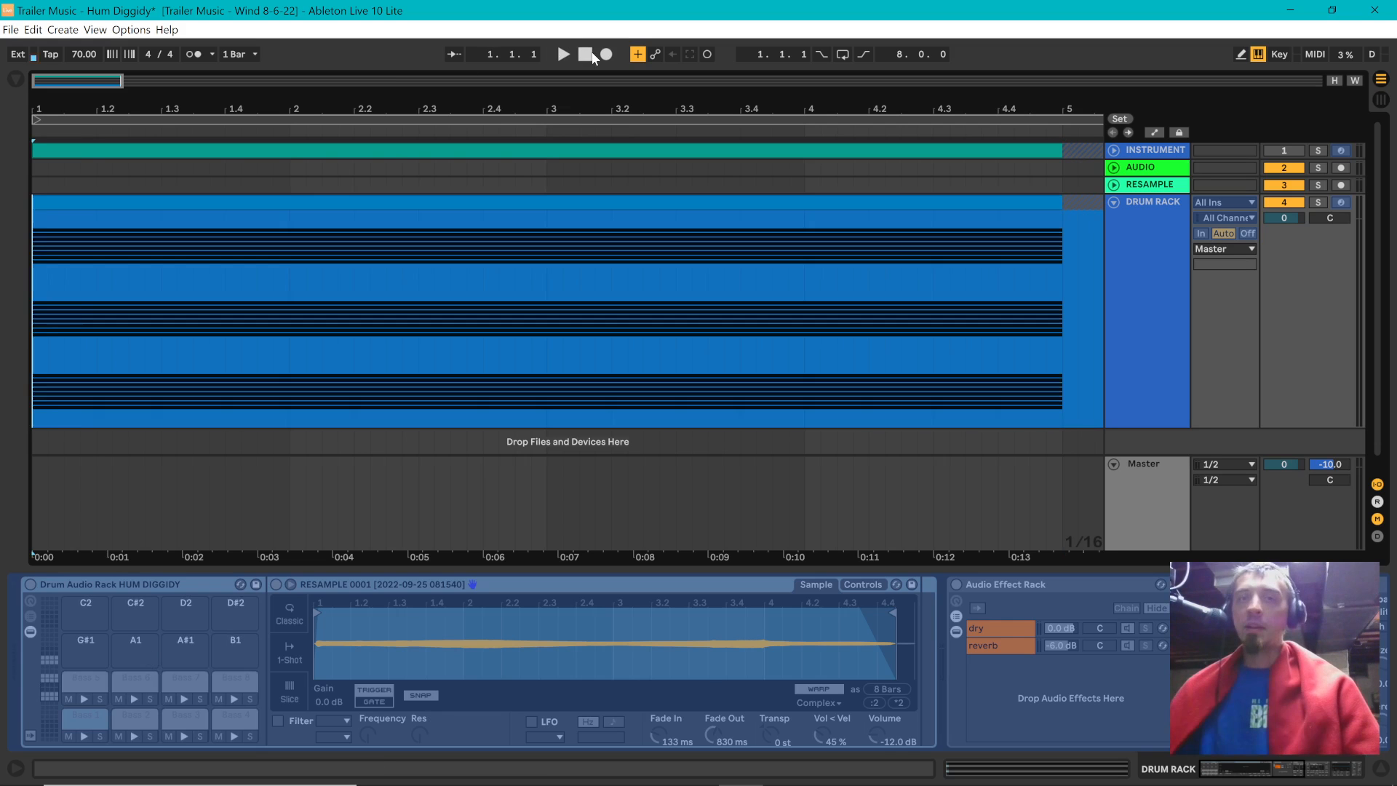
key(space)
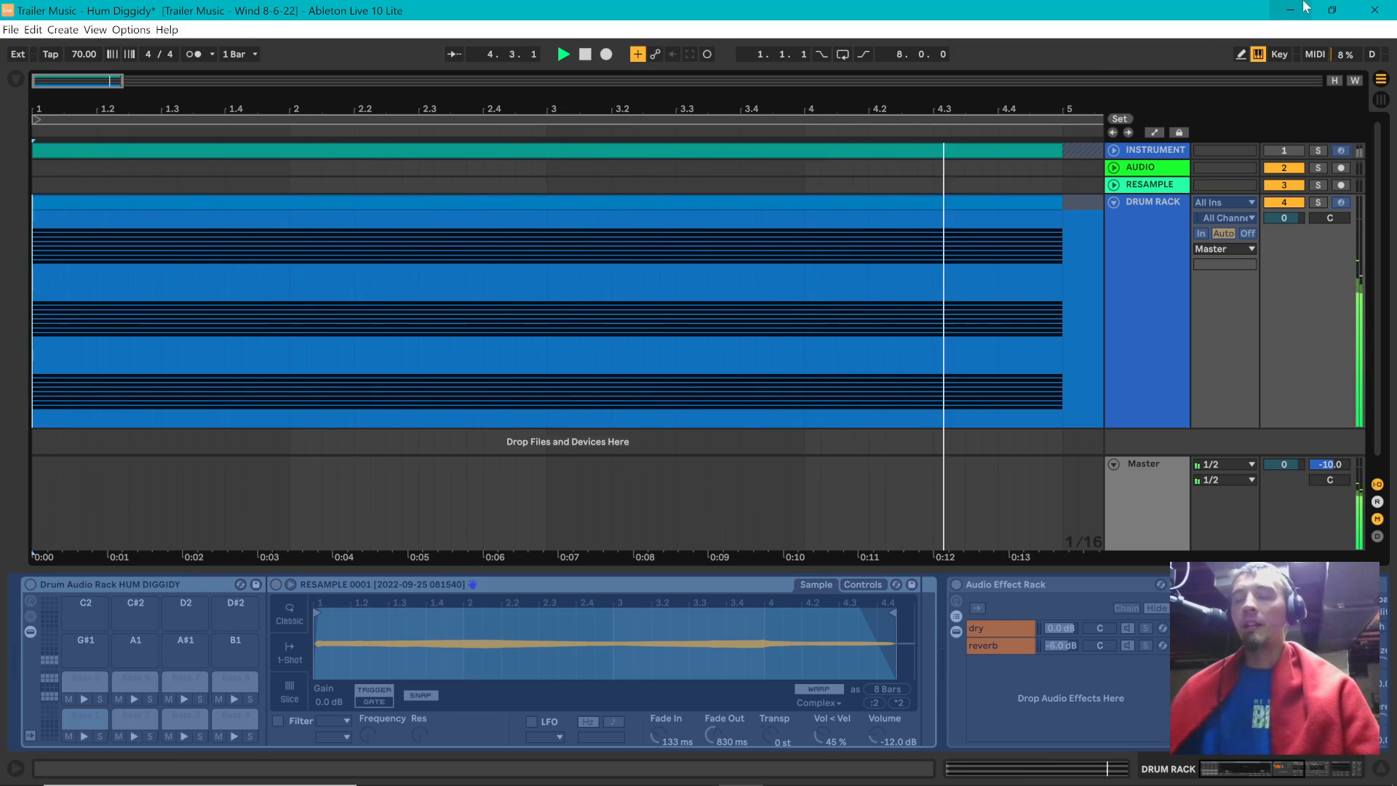
click(588, 57)
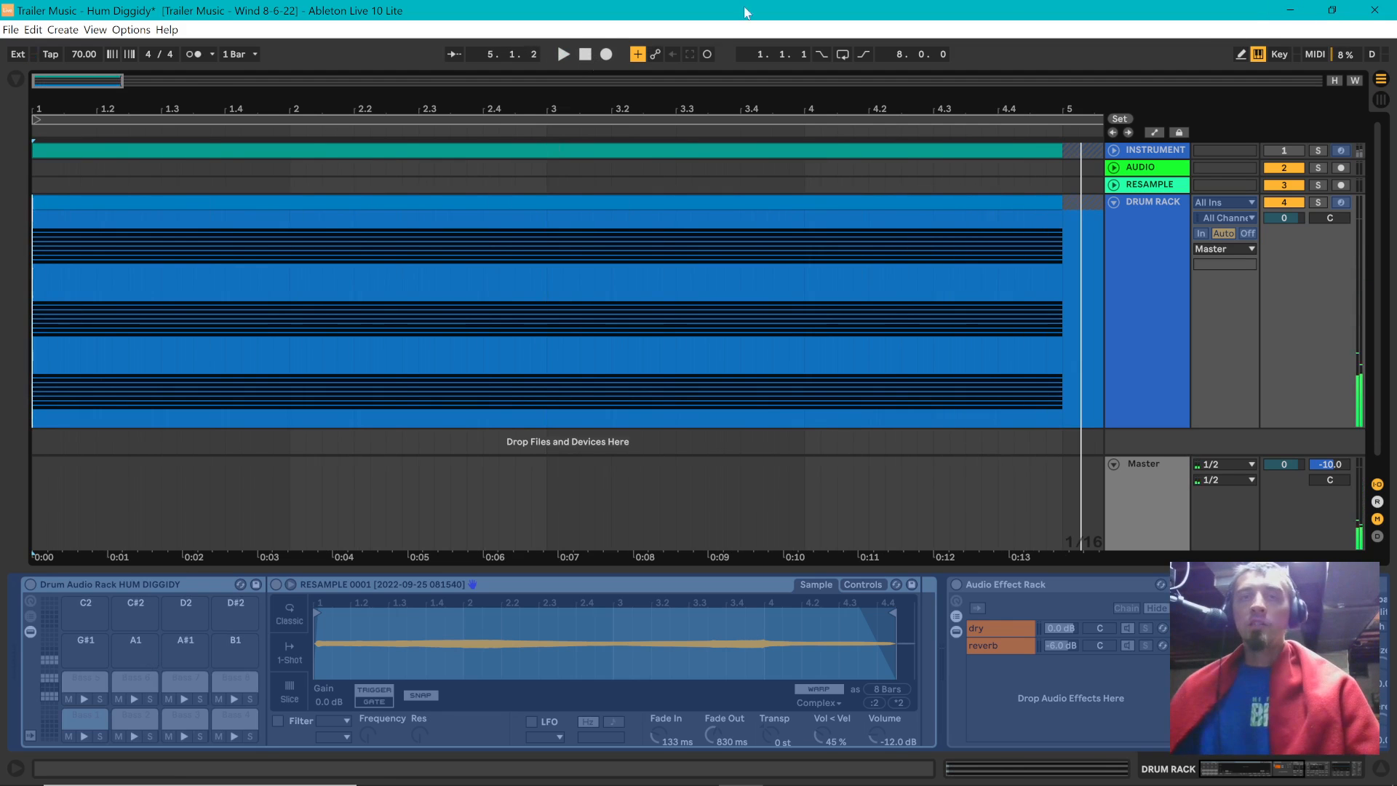
- Create a new Live Set and check the devices on its MIDI and Audio tracks
click(11, 30)
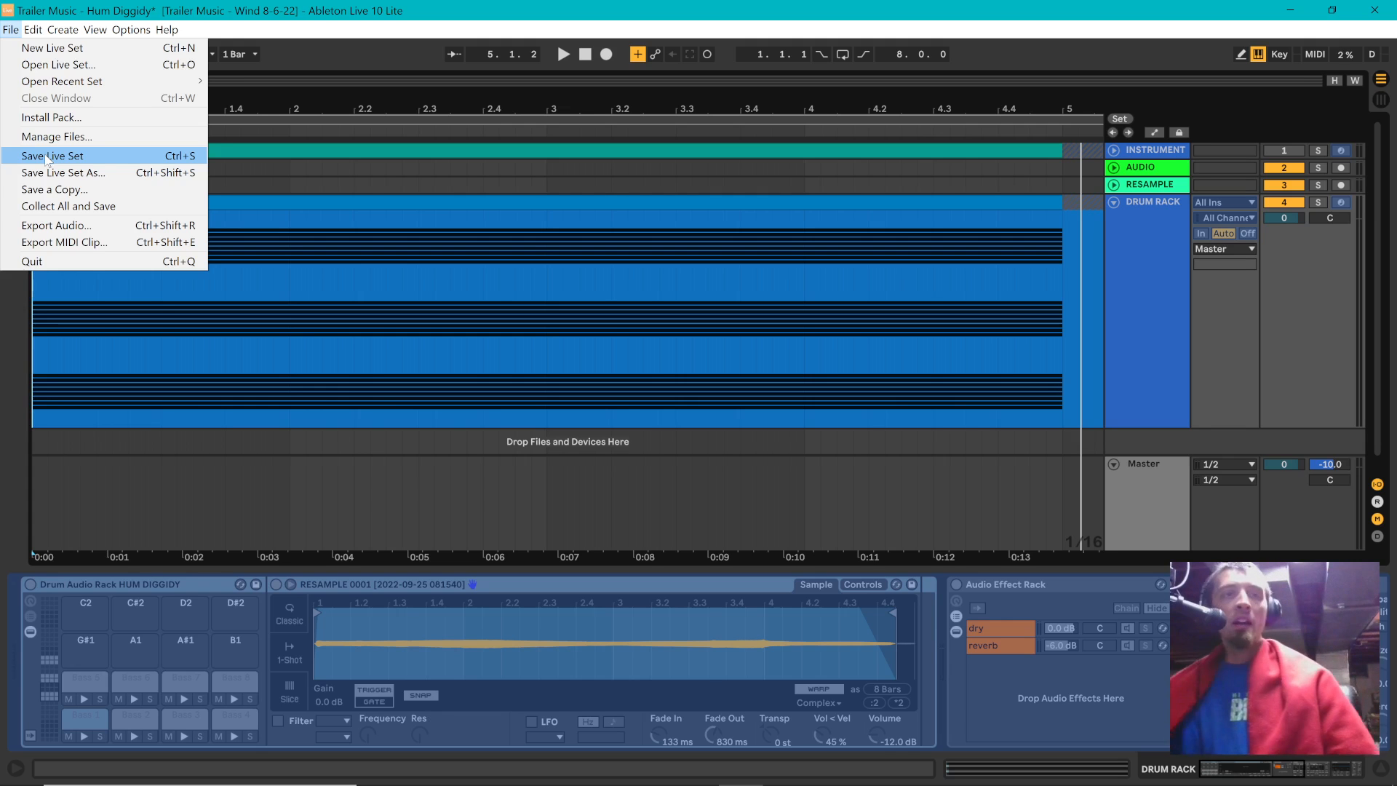
click(80, 48)
click(570, 433)
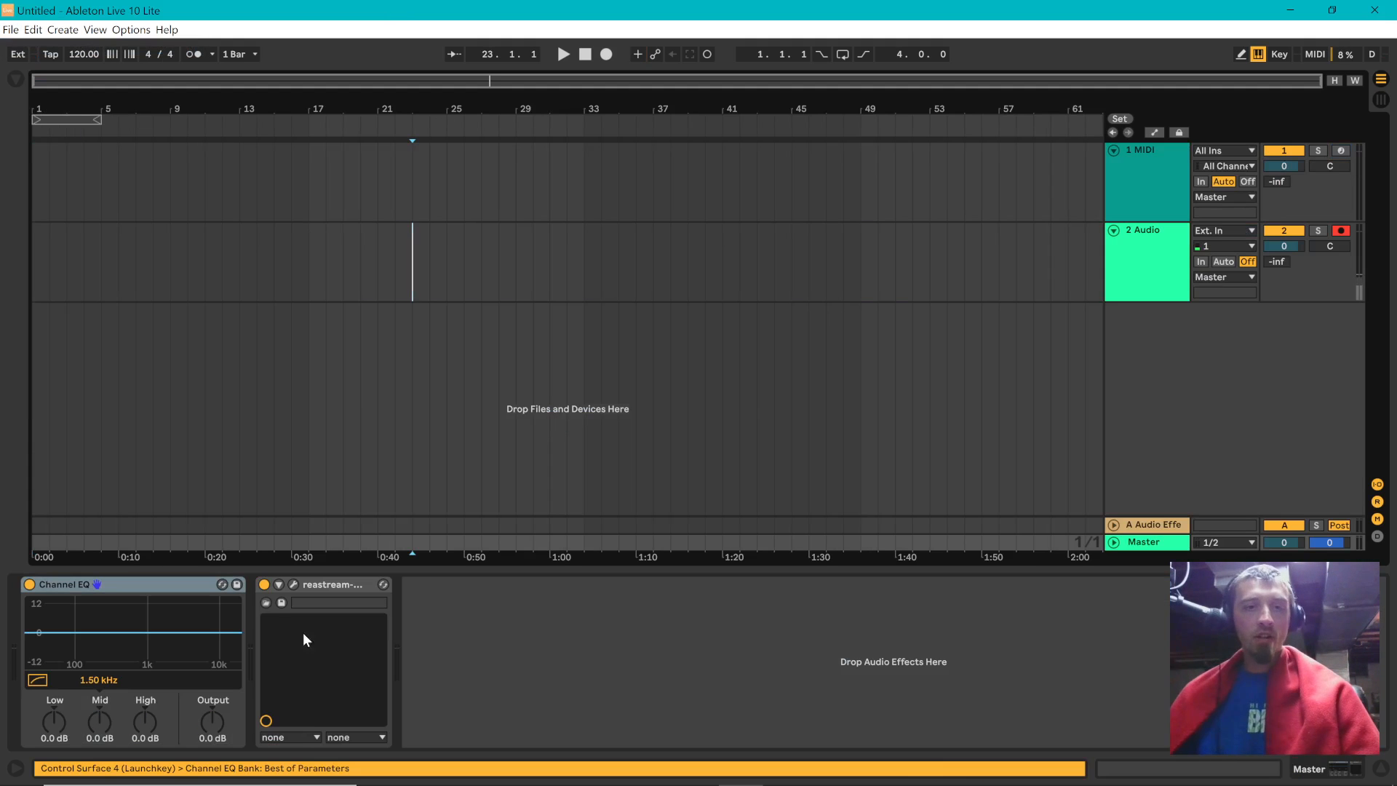
click(1145, 199)
click(1147, 255)
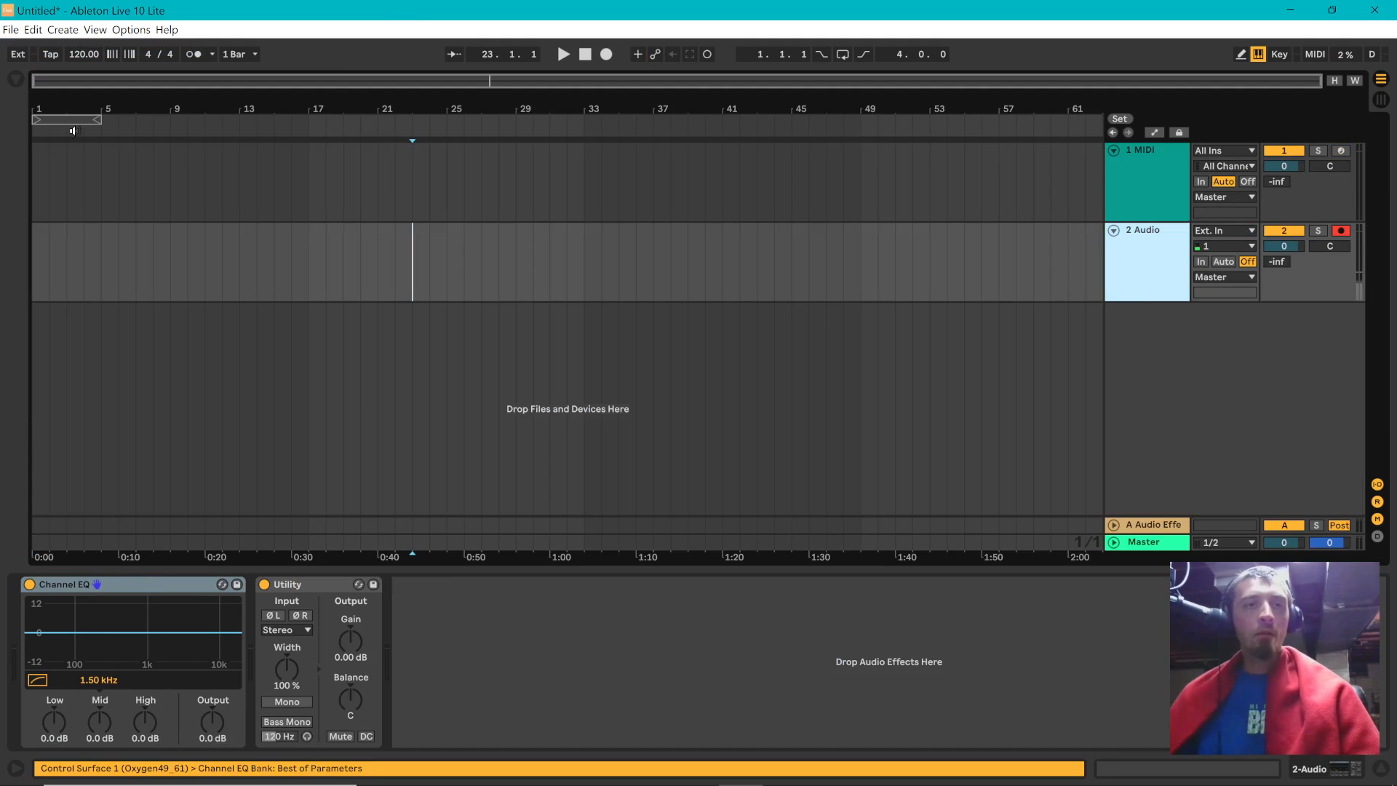
- Load an empty Drum Rack from the Drums category onto the MIDI track and hide the browser
click(14, 78)
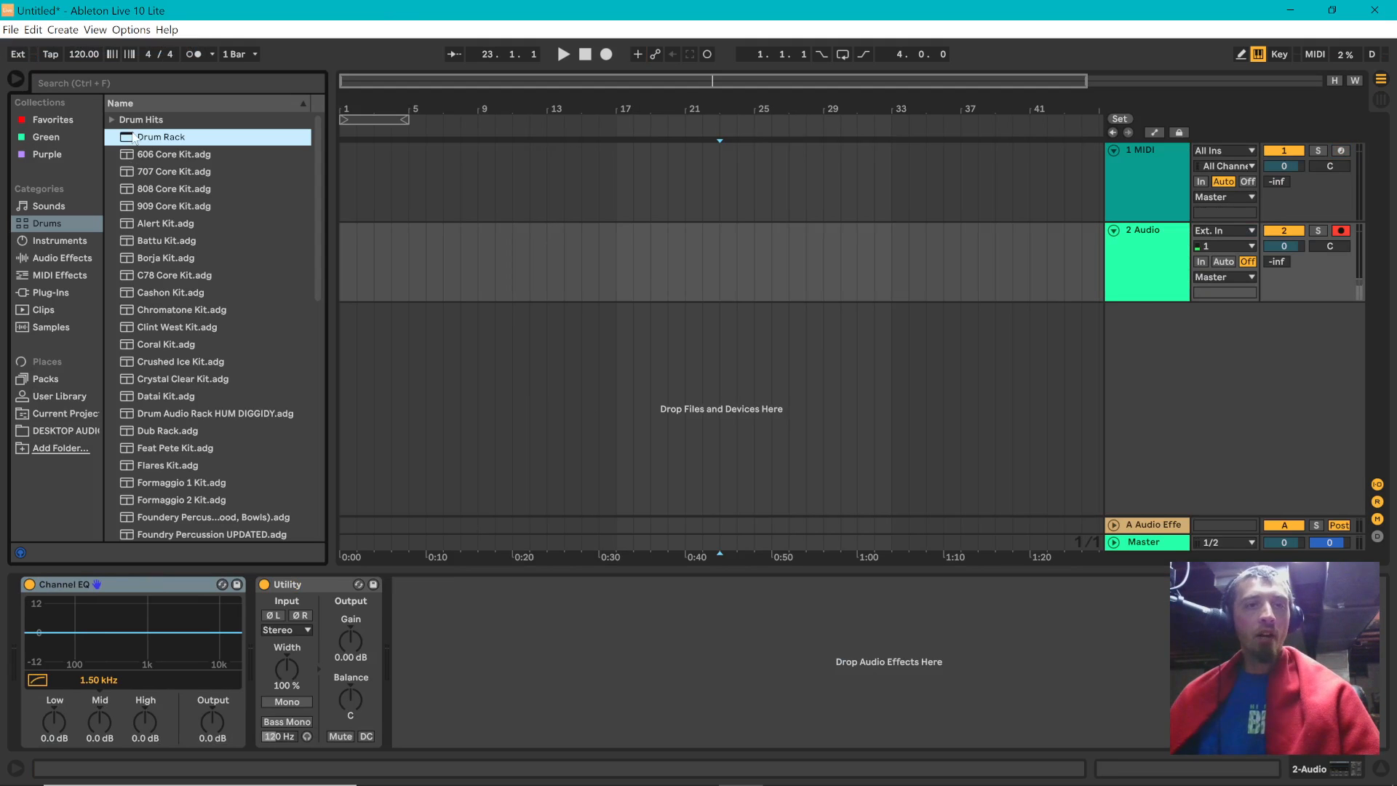
drag(1156, 189, 1155, 191)
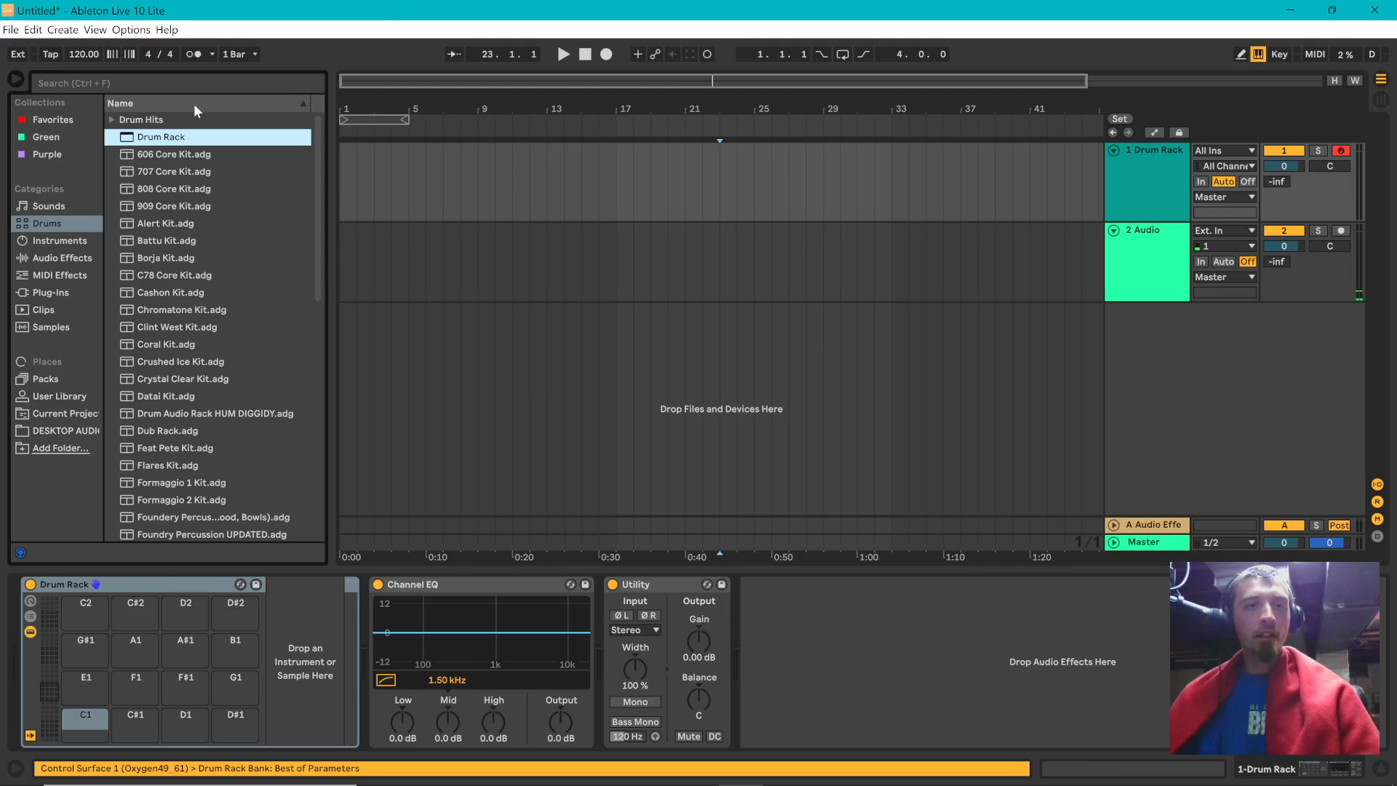
key(ctrl+alt+b)
- Rename the Drum Rack track STORAGE and the audio track RECORD
key(ctrl+r)
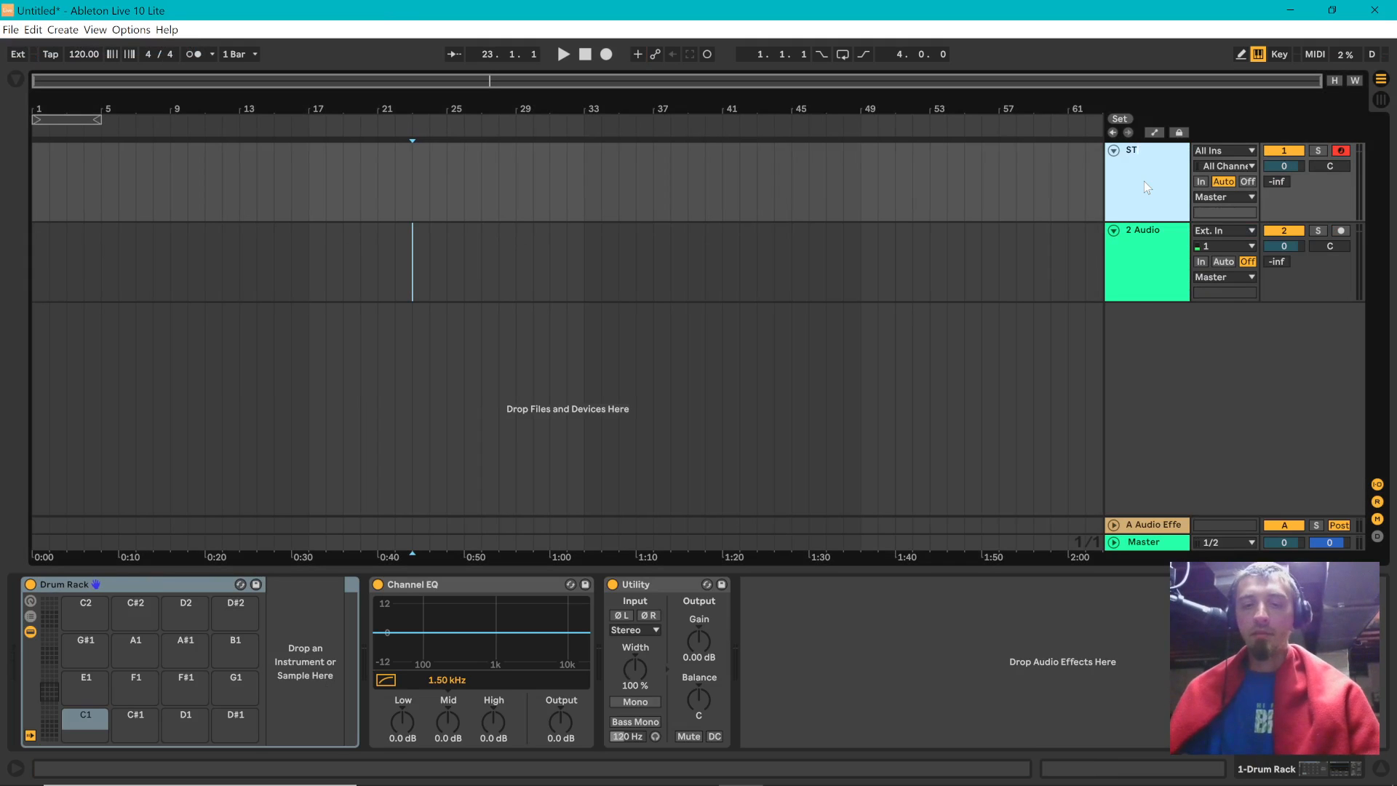
text(STORAGE)
key(Return)
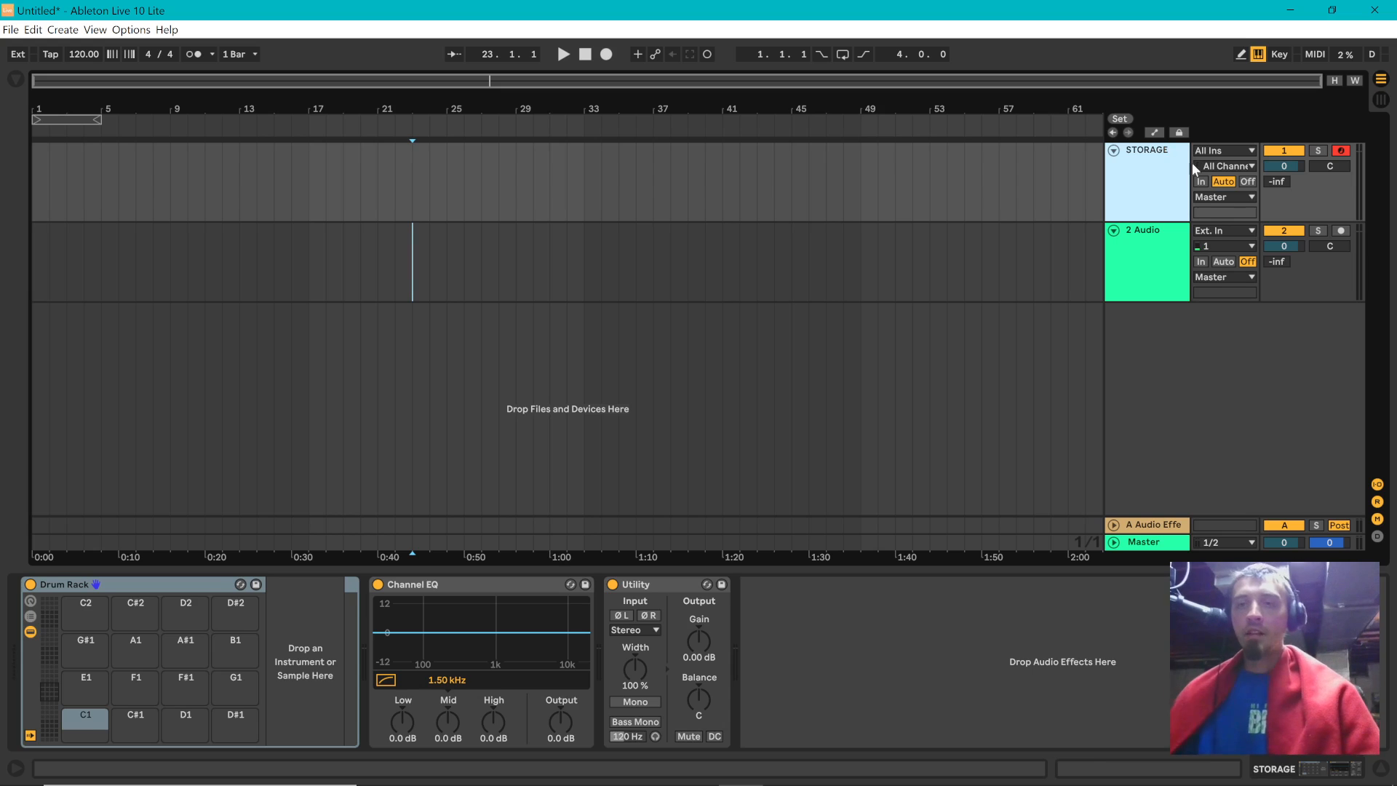
click(1131, 257)
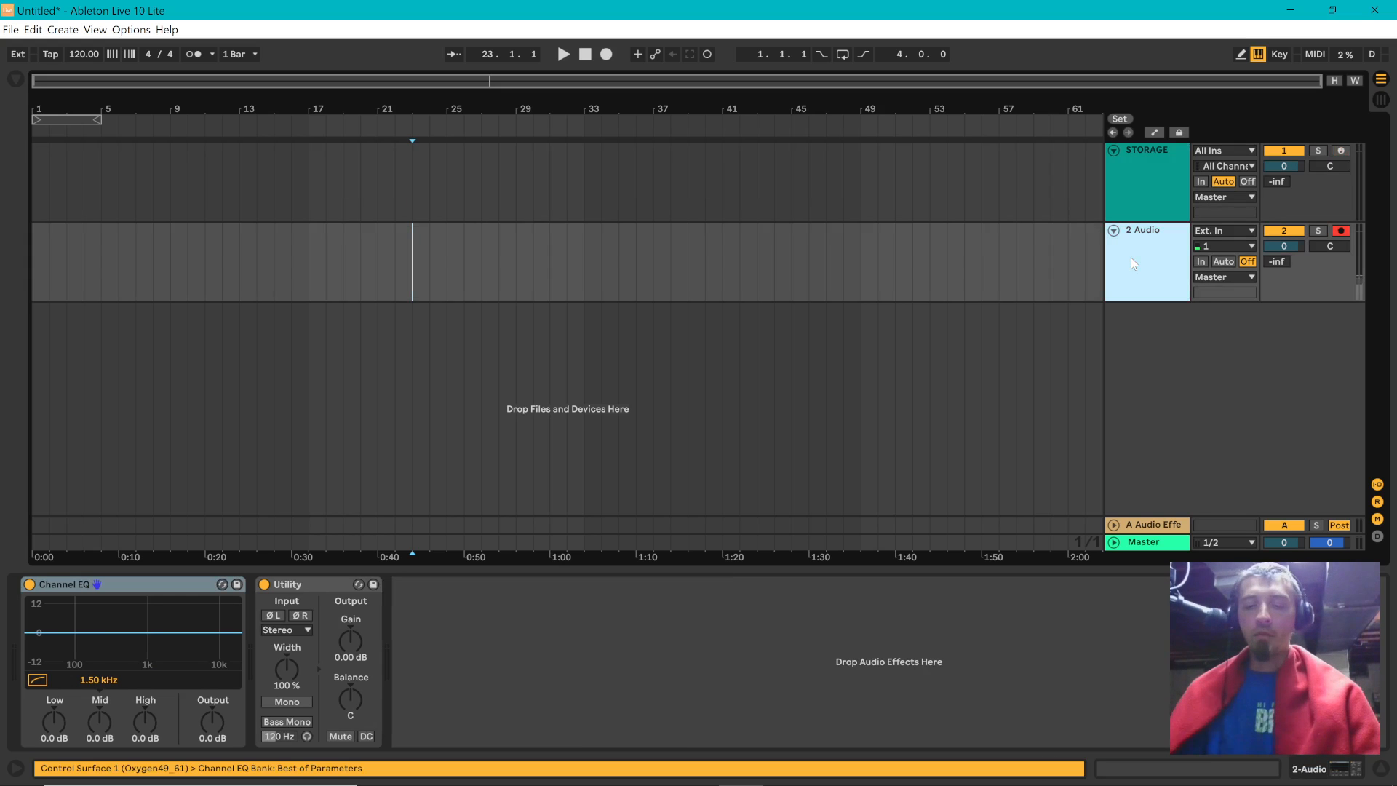
text(RECORD)
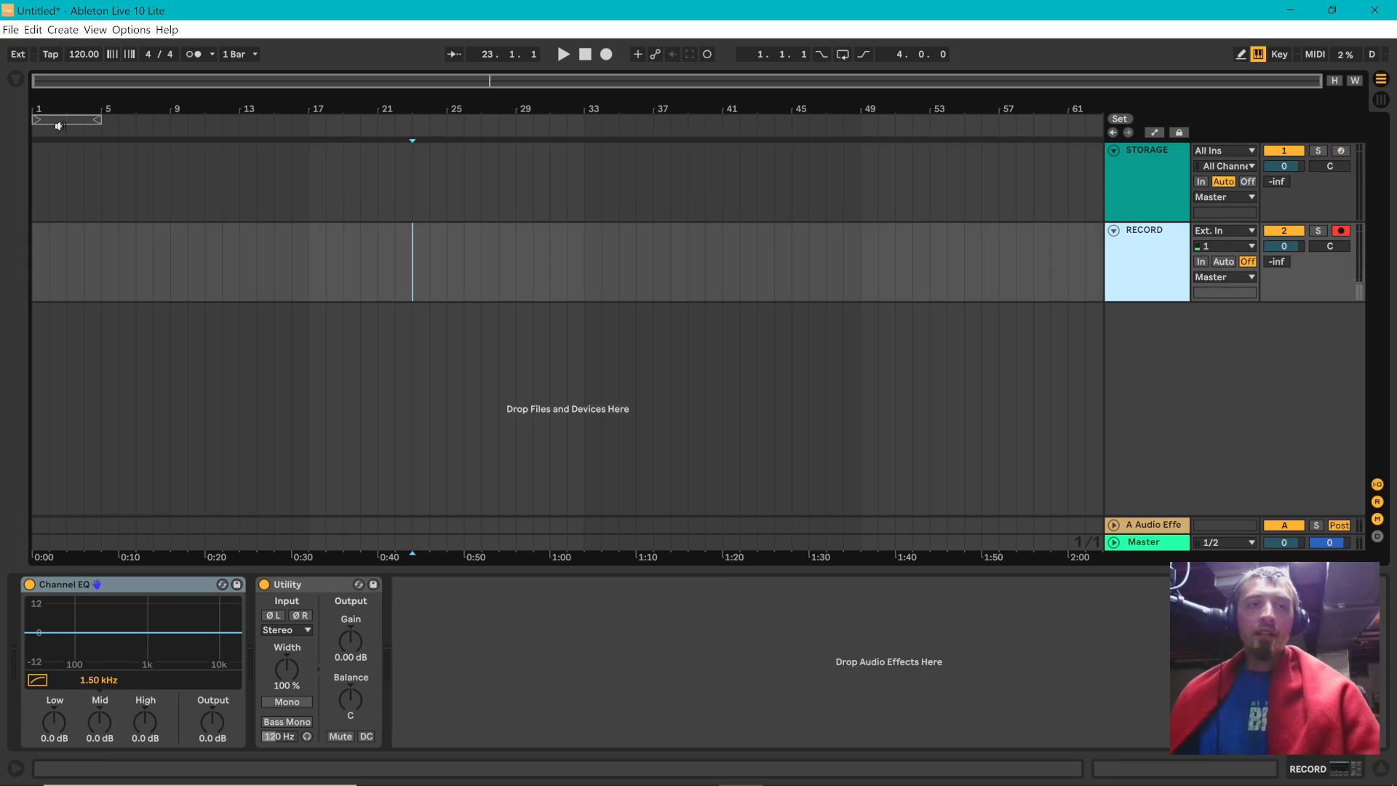
- Lengthen the arrangement loop from 1.1.1 to 4.2.0, two beats past the first four bars
drag(37, 176, 96, 185)
key(z)
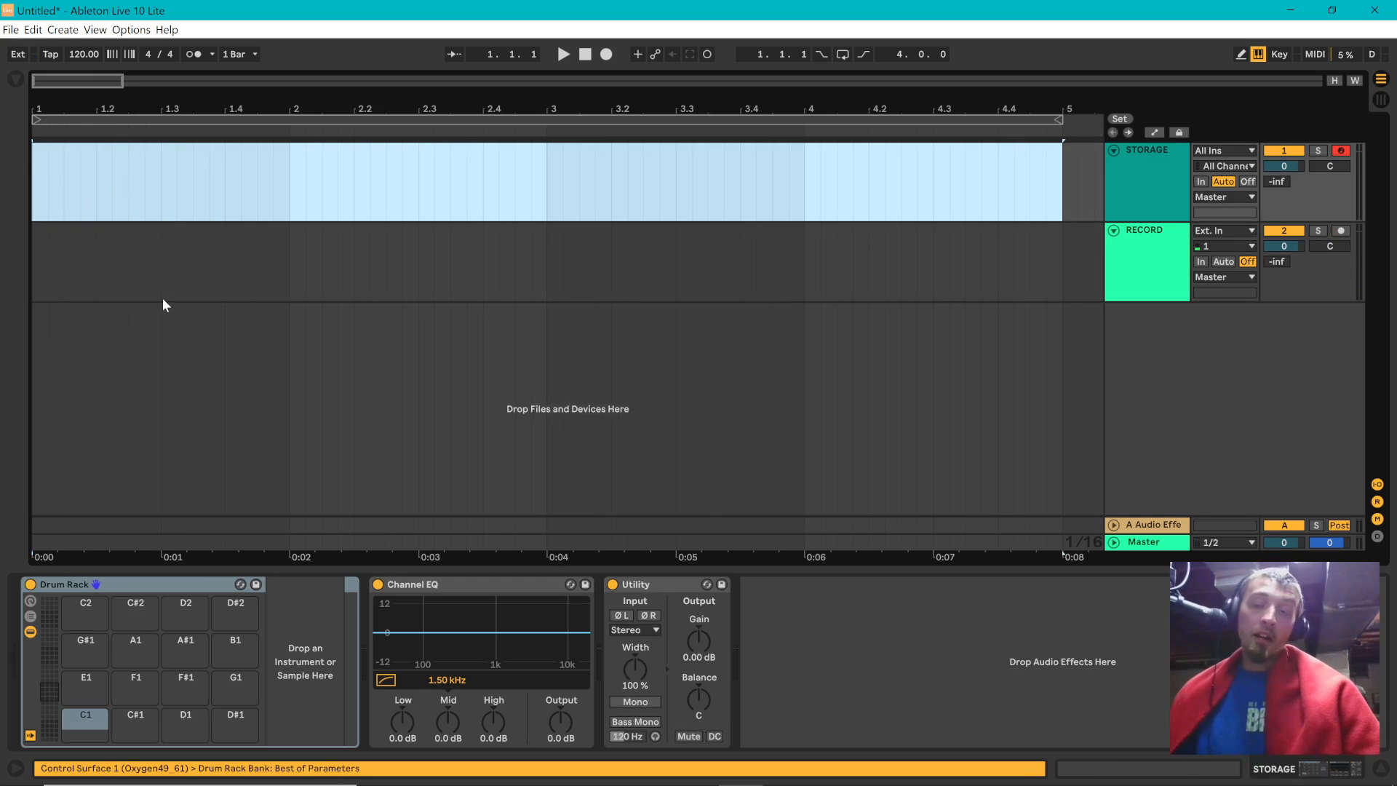
key(x)
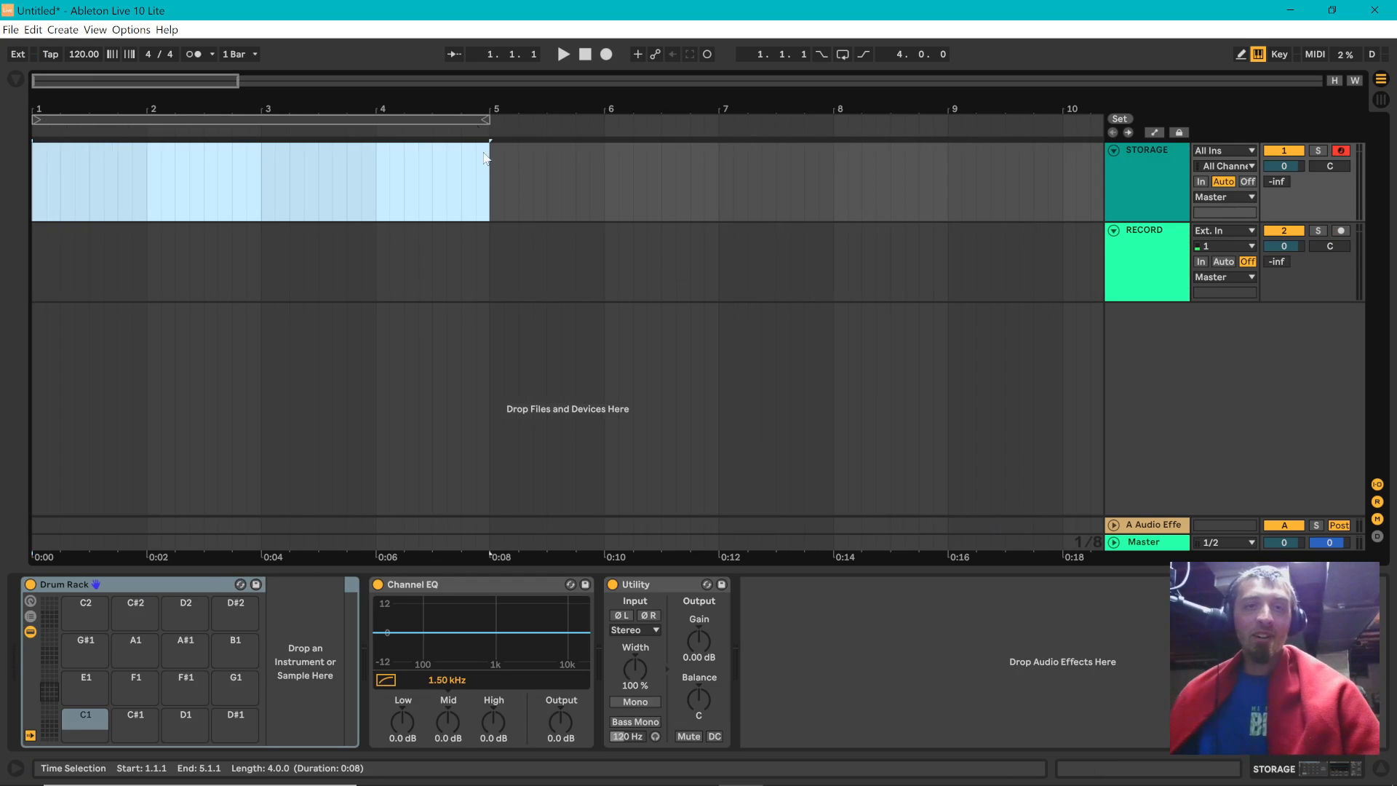
drag(486, 120, 547, 120)
click(40, 274)
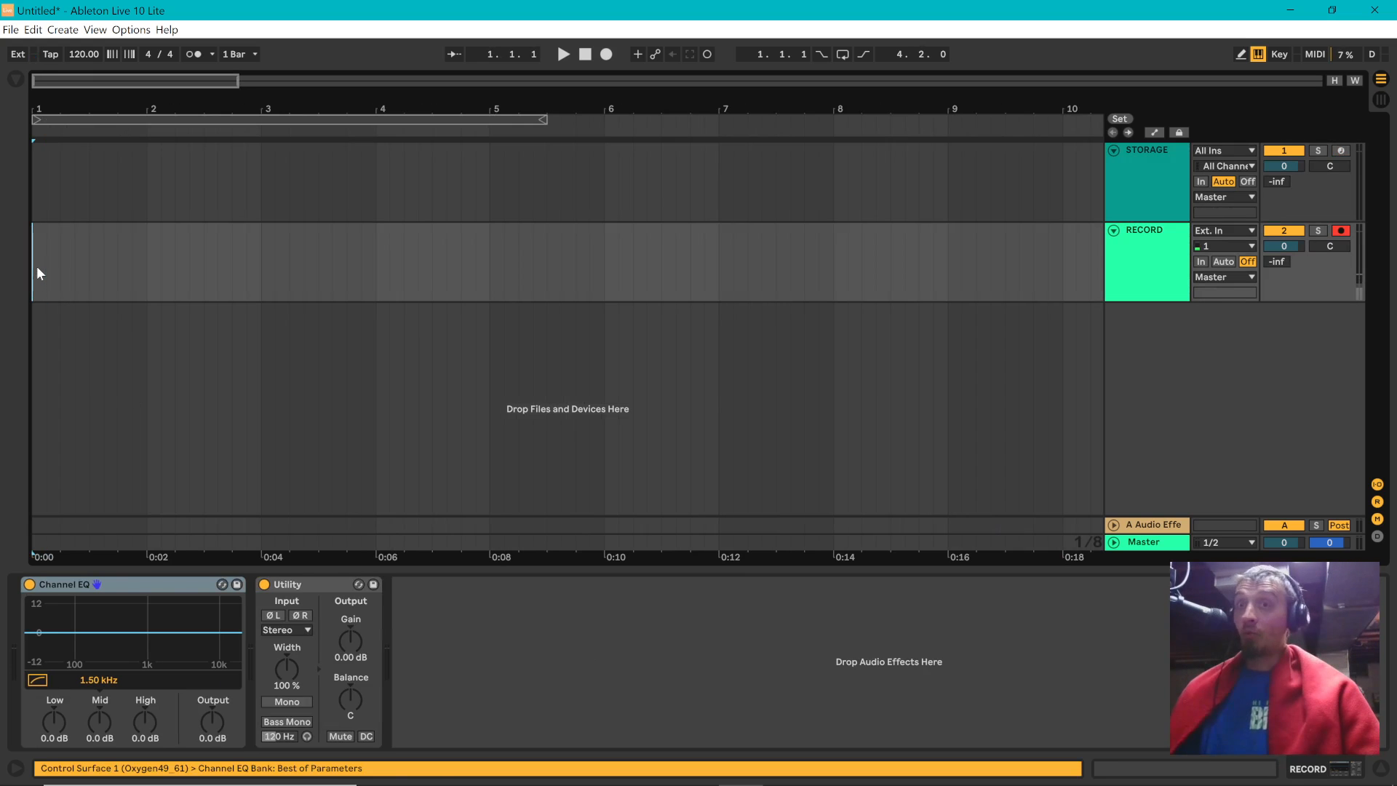
click(1163, 260)
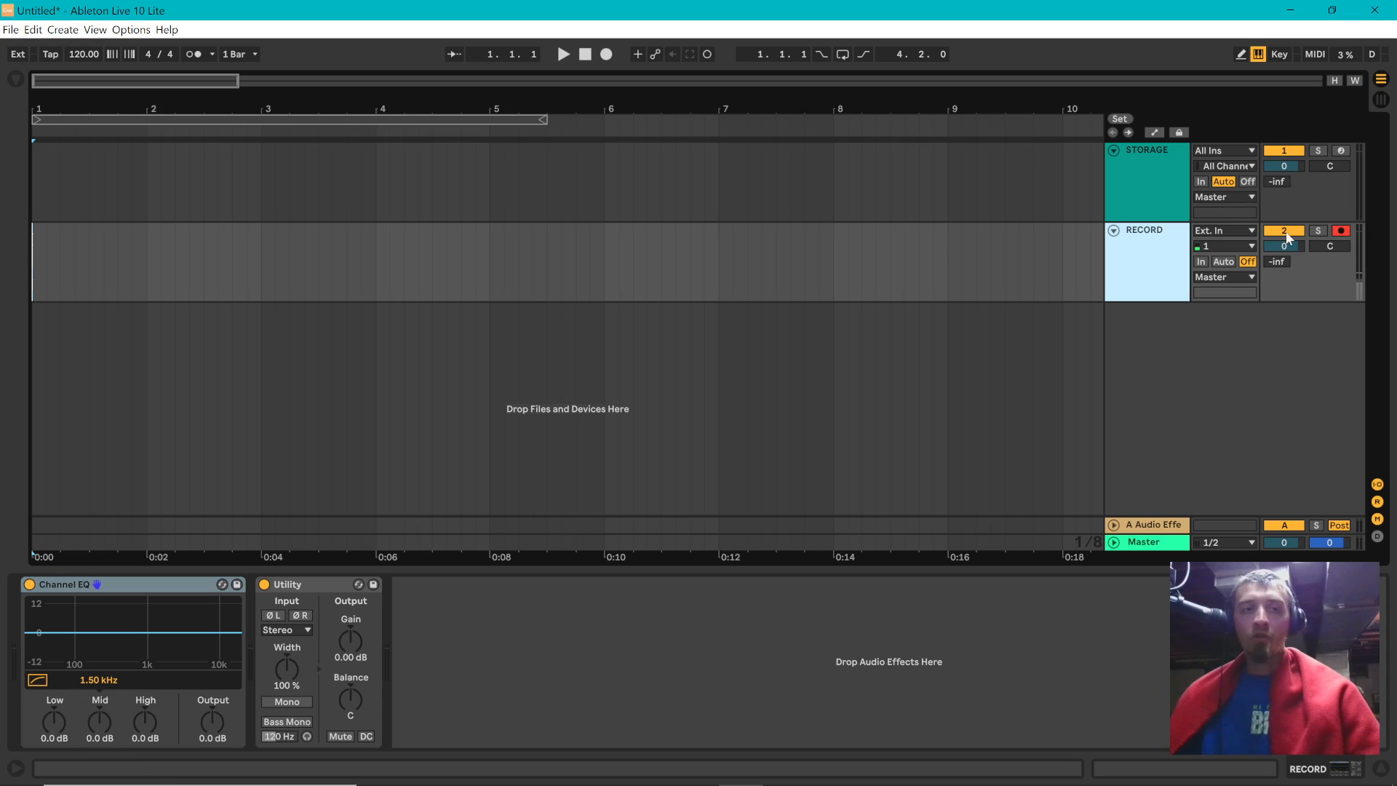
click(60, 118)
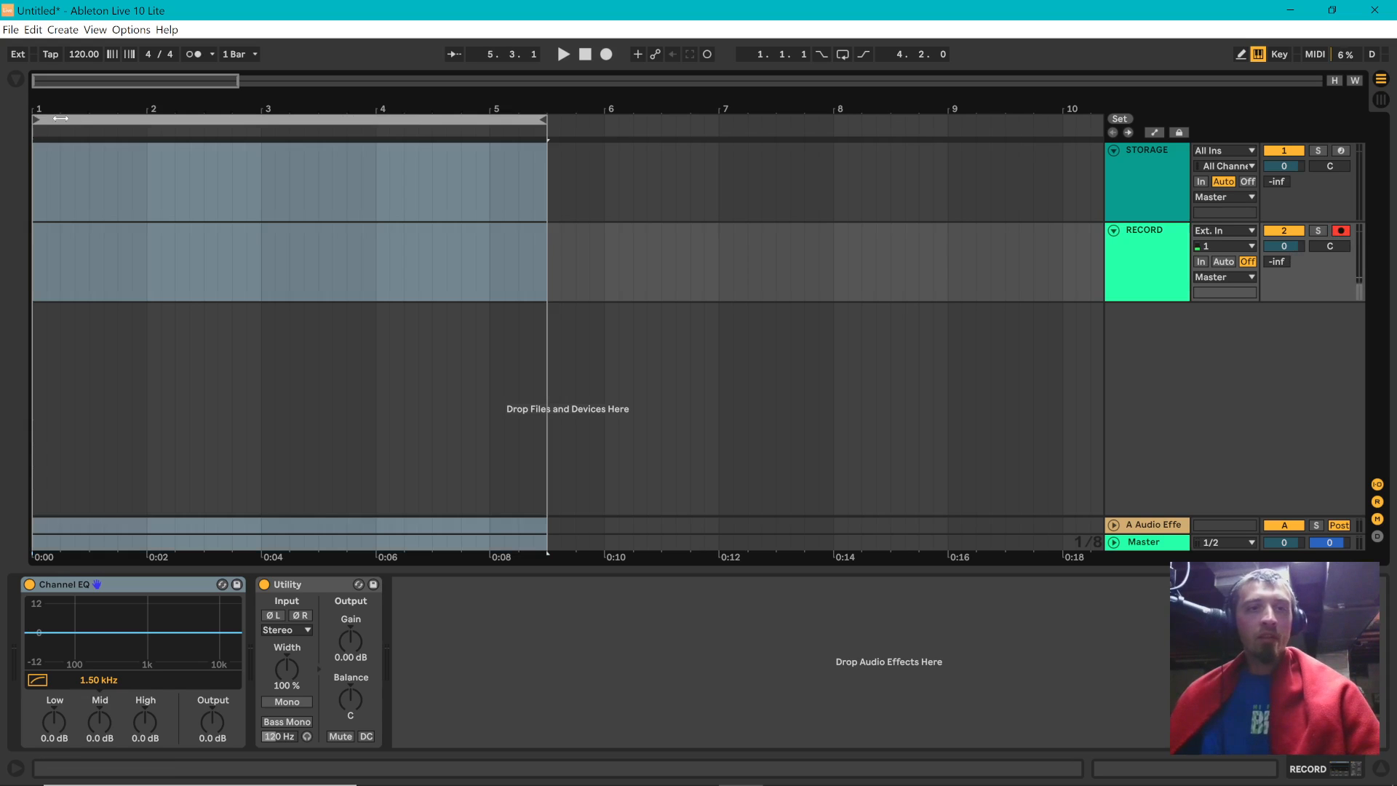
- Try shortening the loop to 4.0.0, shift its start to 1.3.1, and move it back to 1.1.1
drag(547, 121, 485, 119)
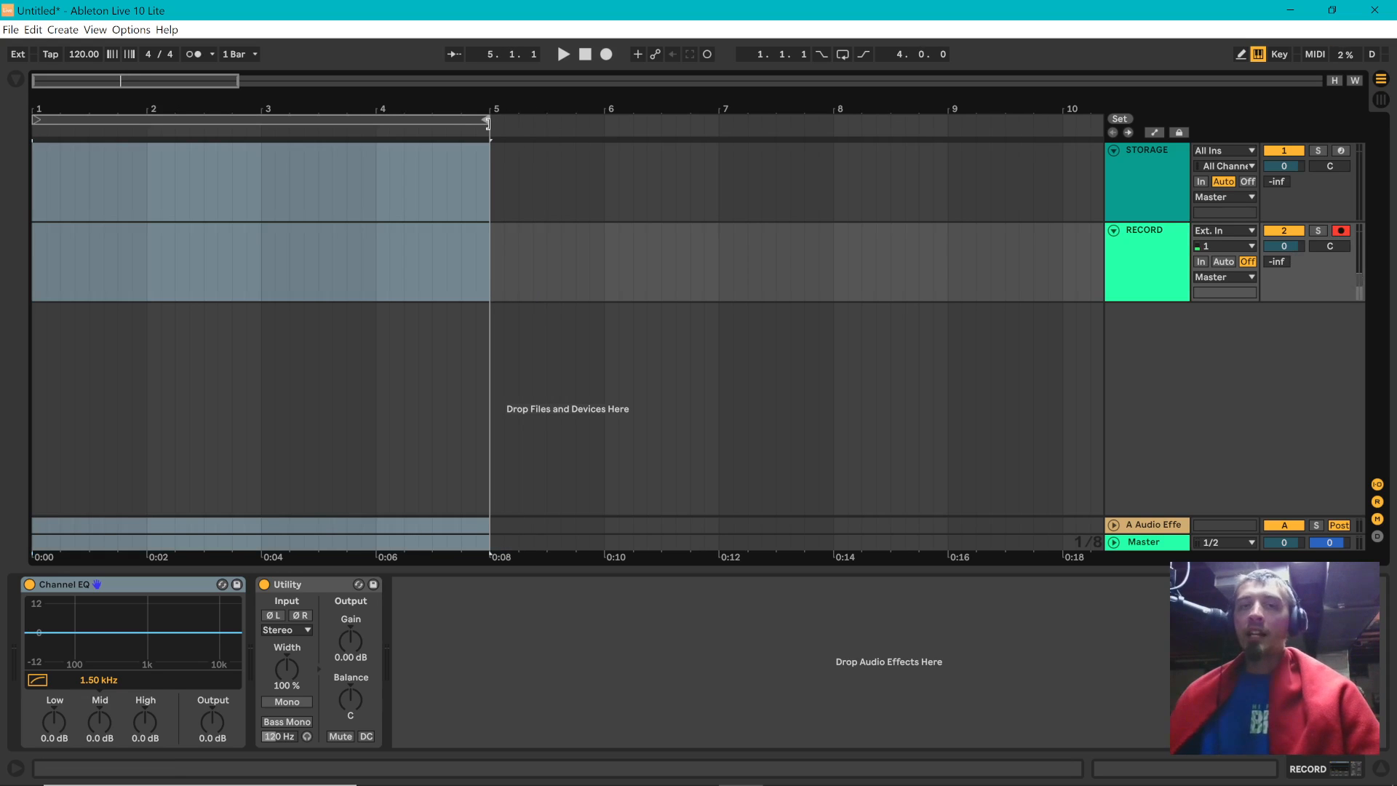
drag(430, 119, 506, 113)
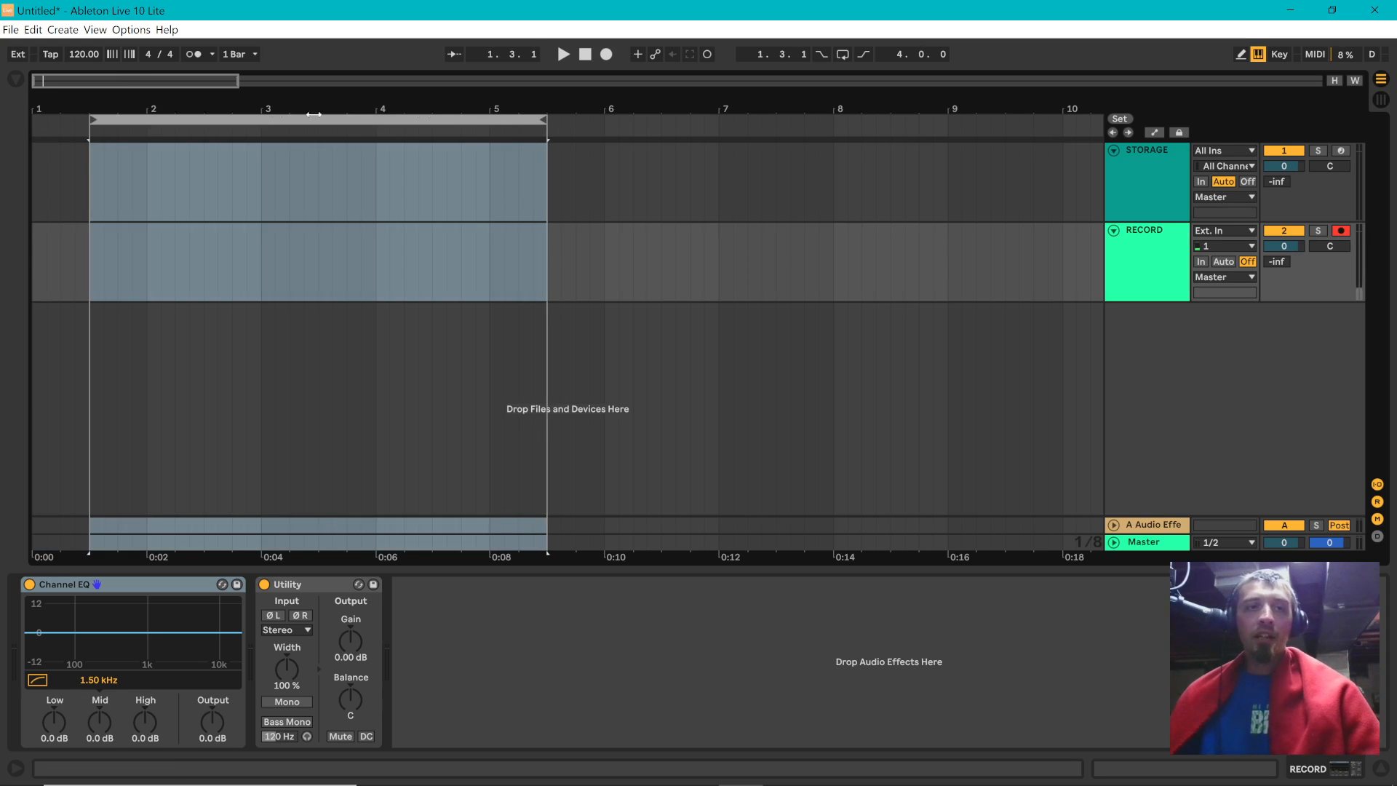
mouse_move(93, 117)
mouse_down()
mouse_move(36, 115)
mouse_move(90, 114)
mouse_up()
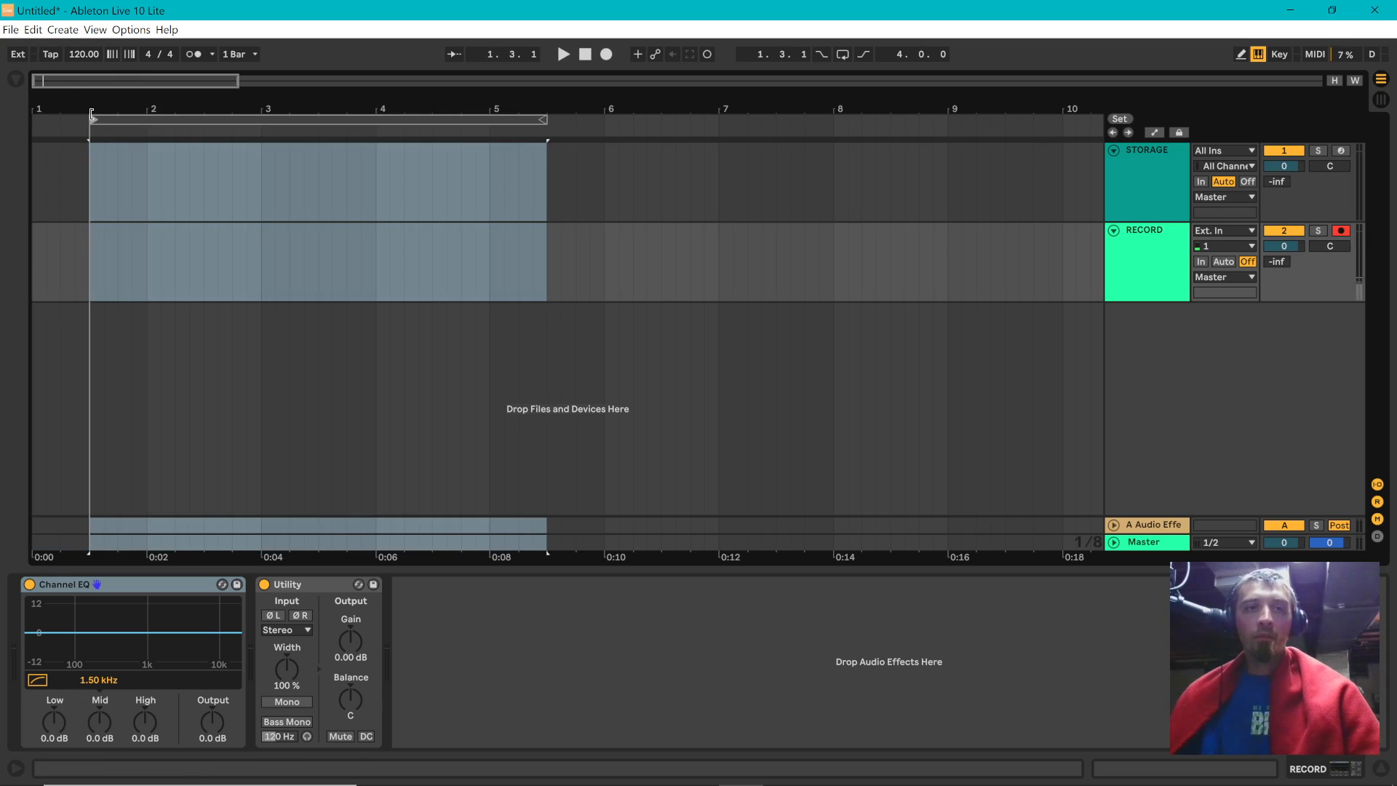
mouse_move(542, 120)
mouse_down()
mouse_move(601, 119)
mouse_move(449, 116)
mouse_up()
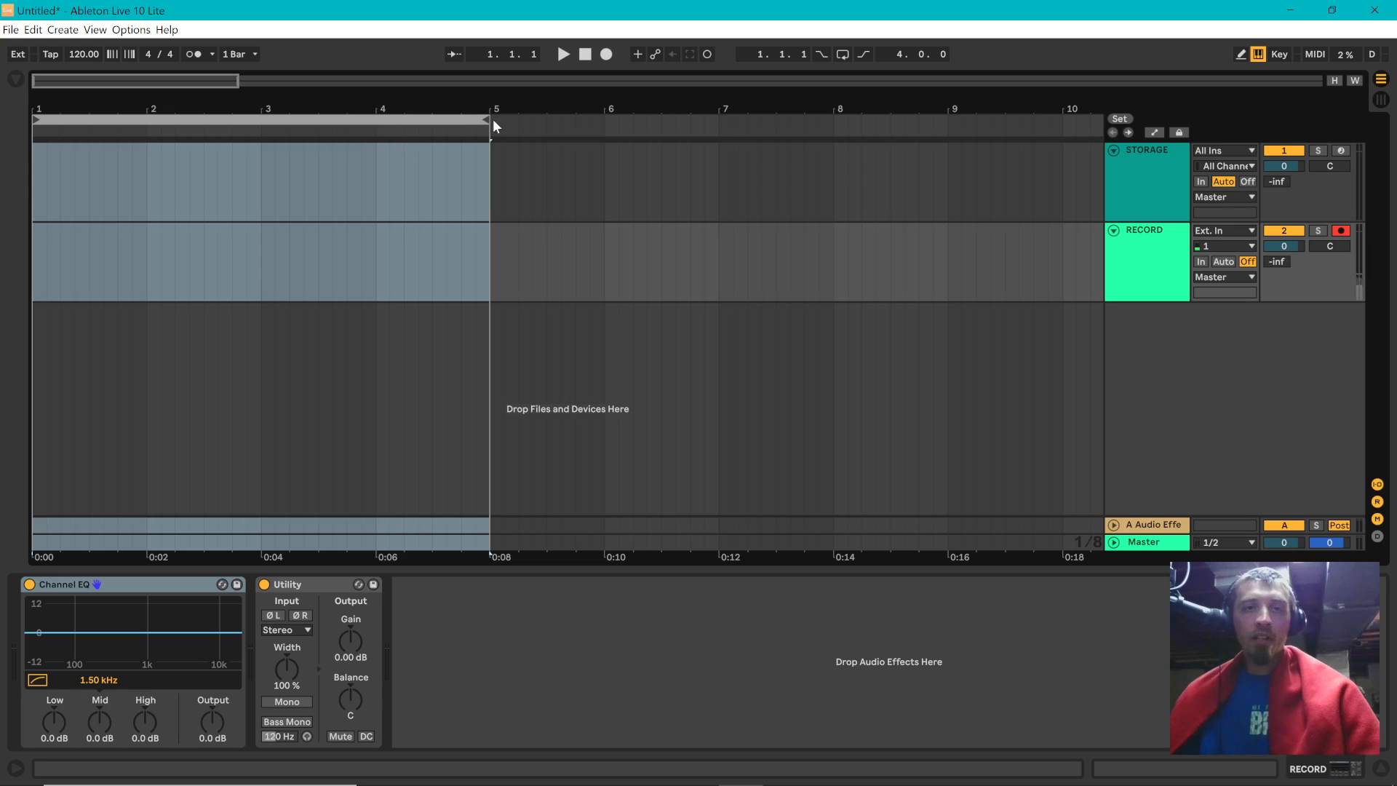
- Set the loop length to 4.2.0 and turn on looping with the RECORD track's insert marker at 1.1.1
drag(492, 121, 541, 116)
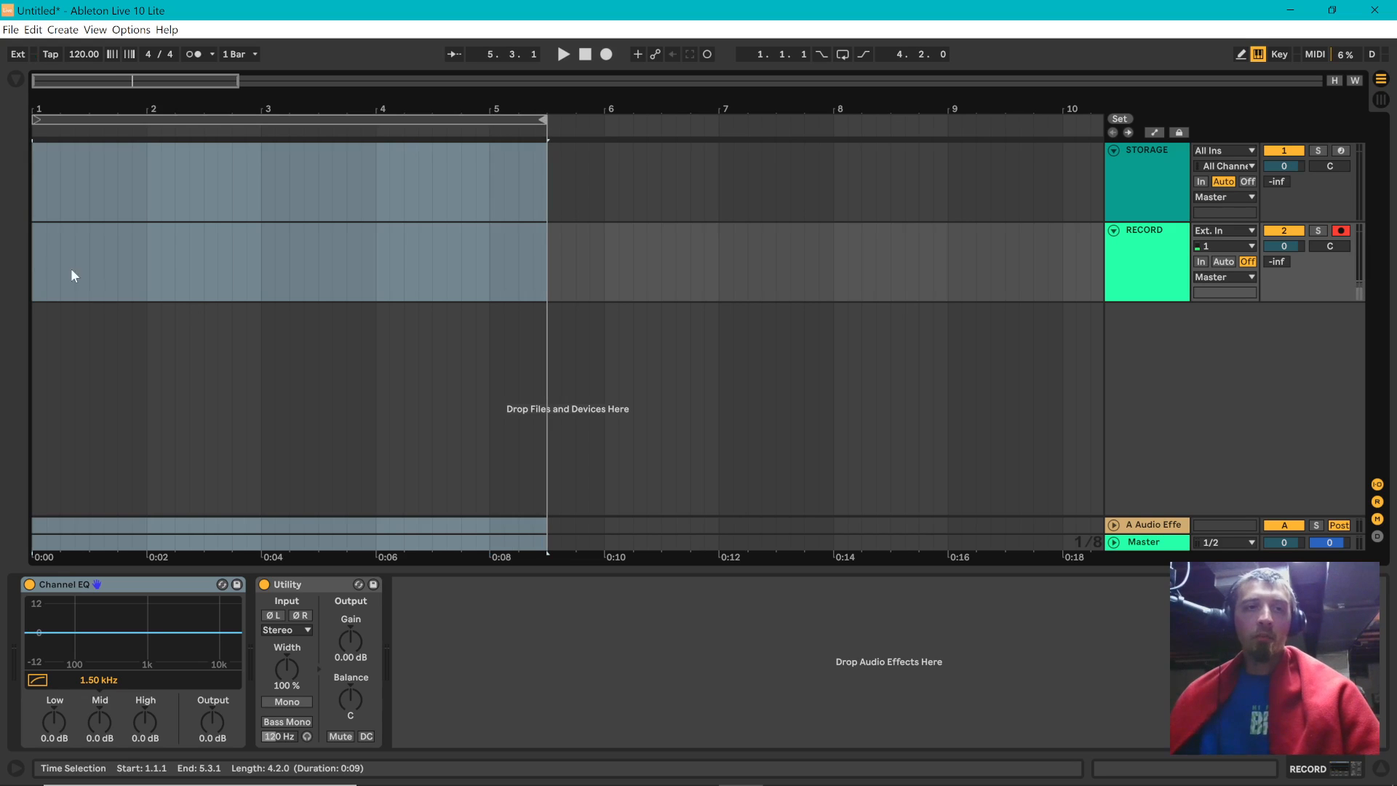
click(35, 261)
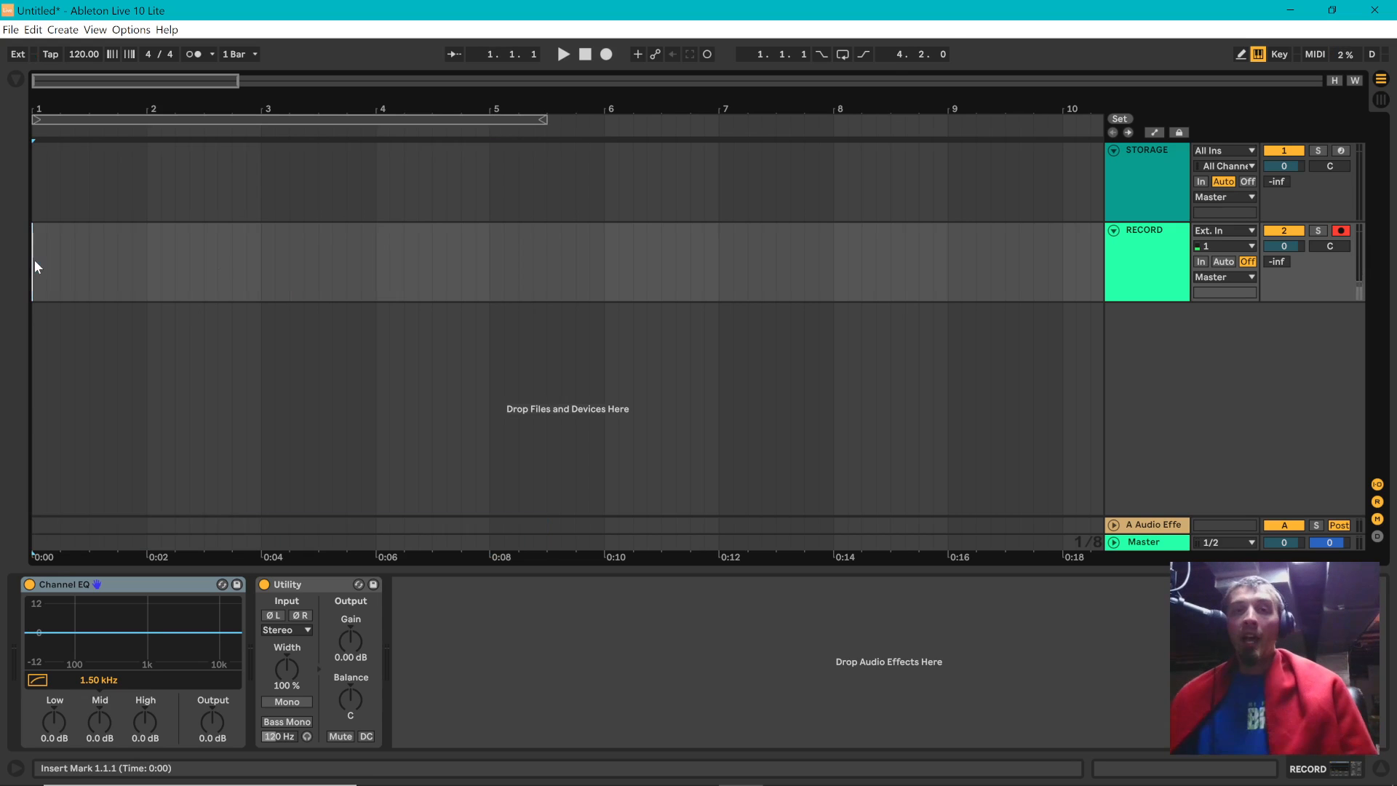
click(843, 54)
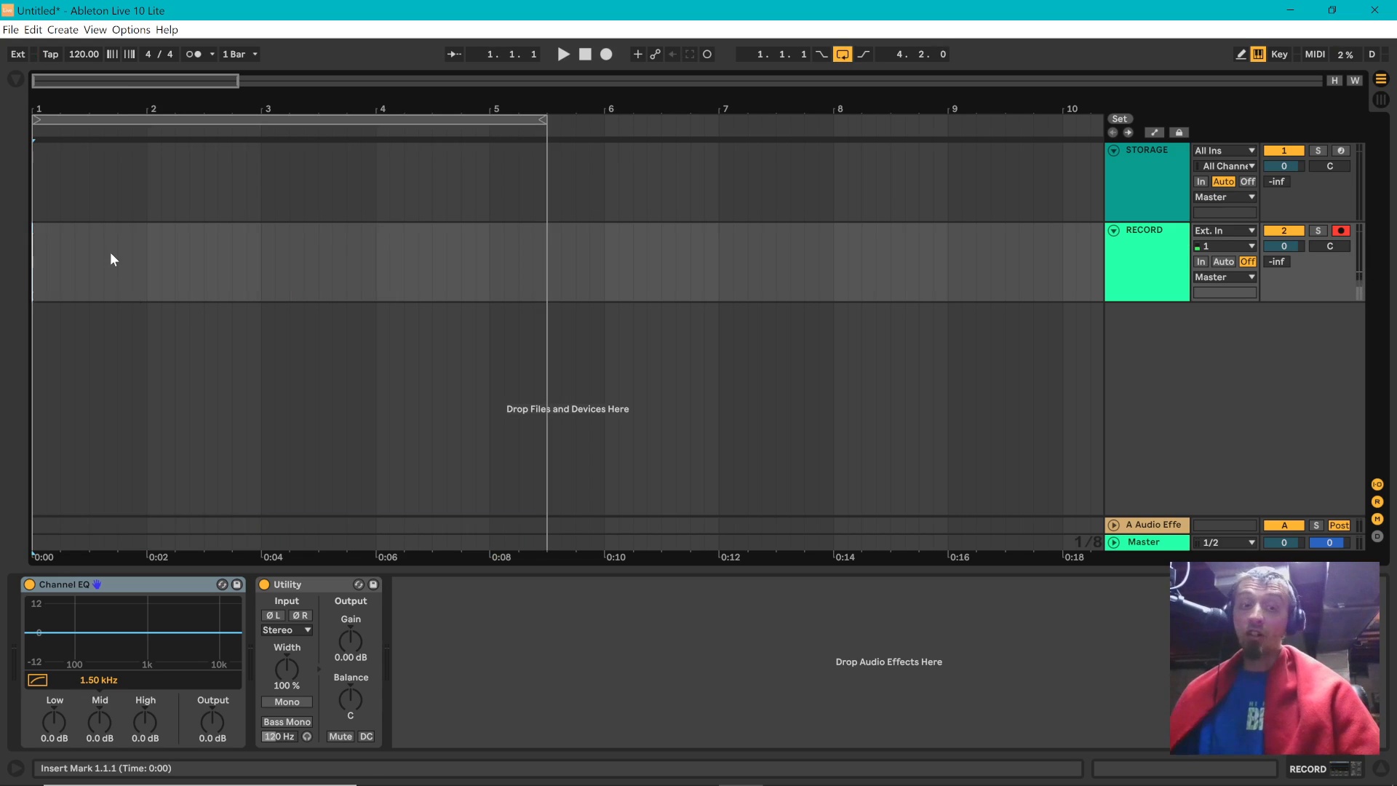
- Turn on the metronome during a trial recording on the RECORD track, and undo the recorded take
key(F9)
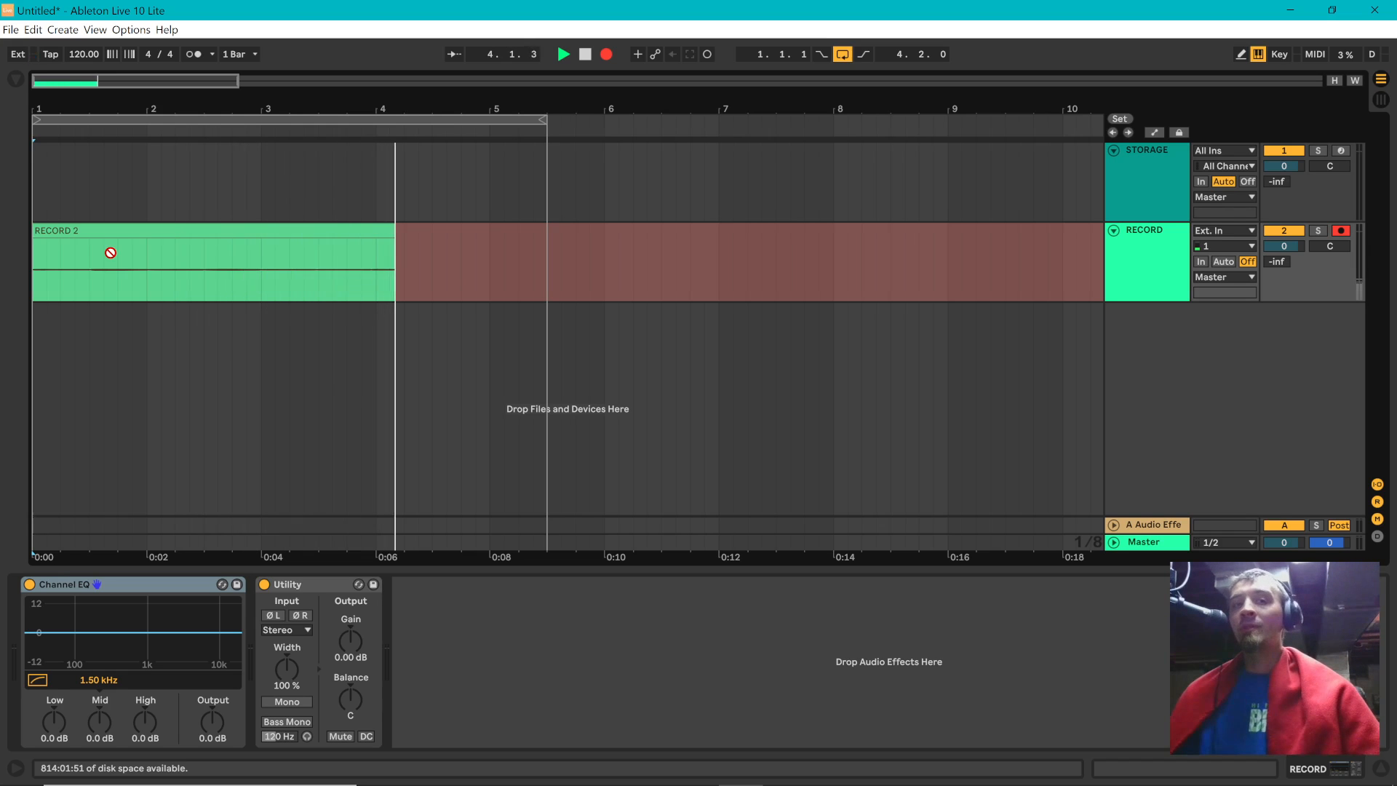
click(188, 56)
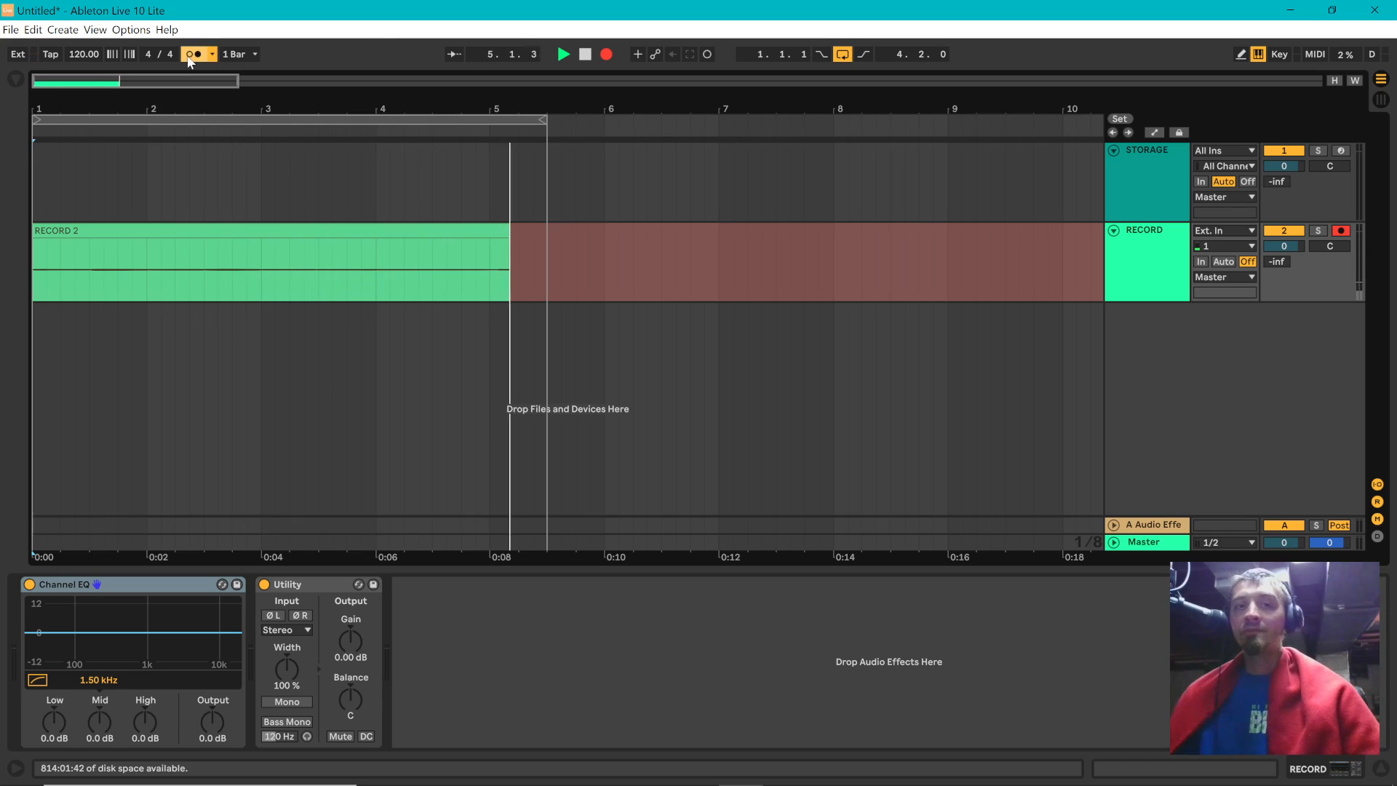
key(space)
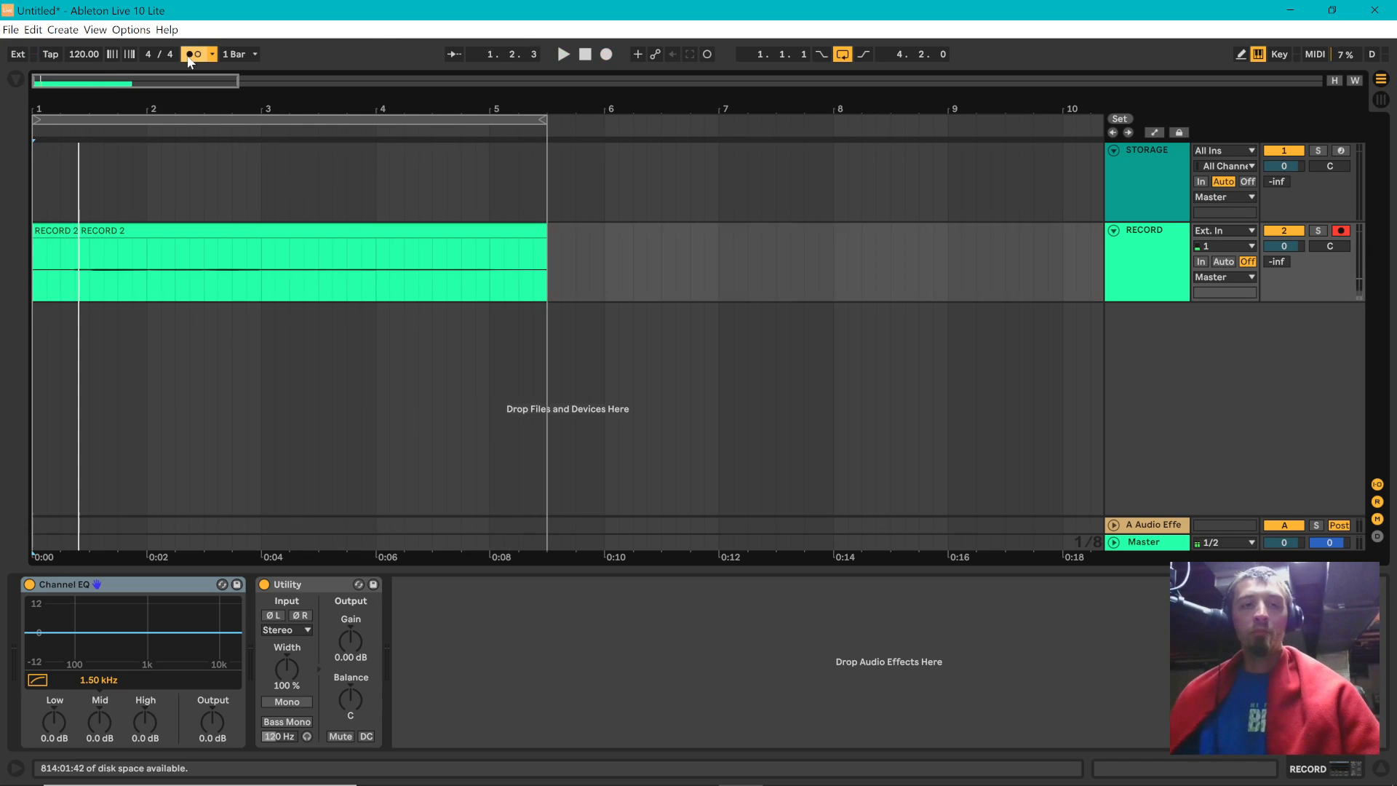
key(ctrl+z)
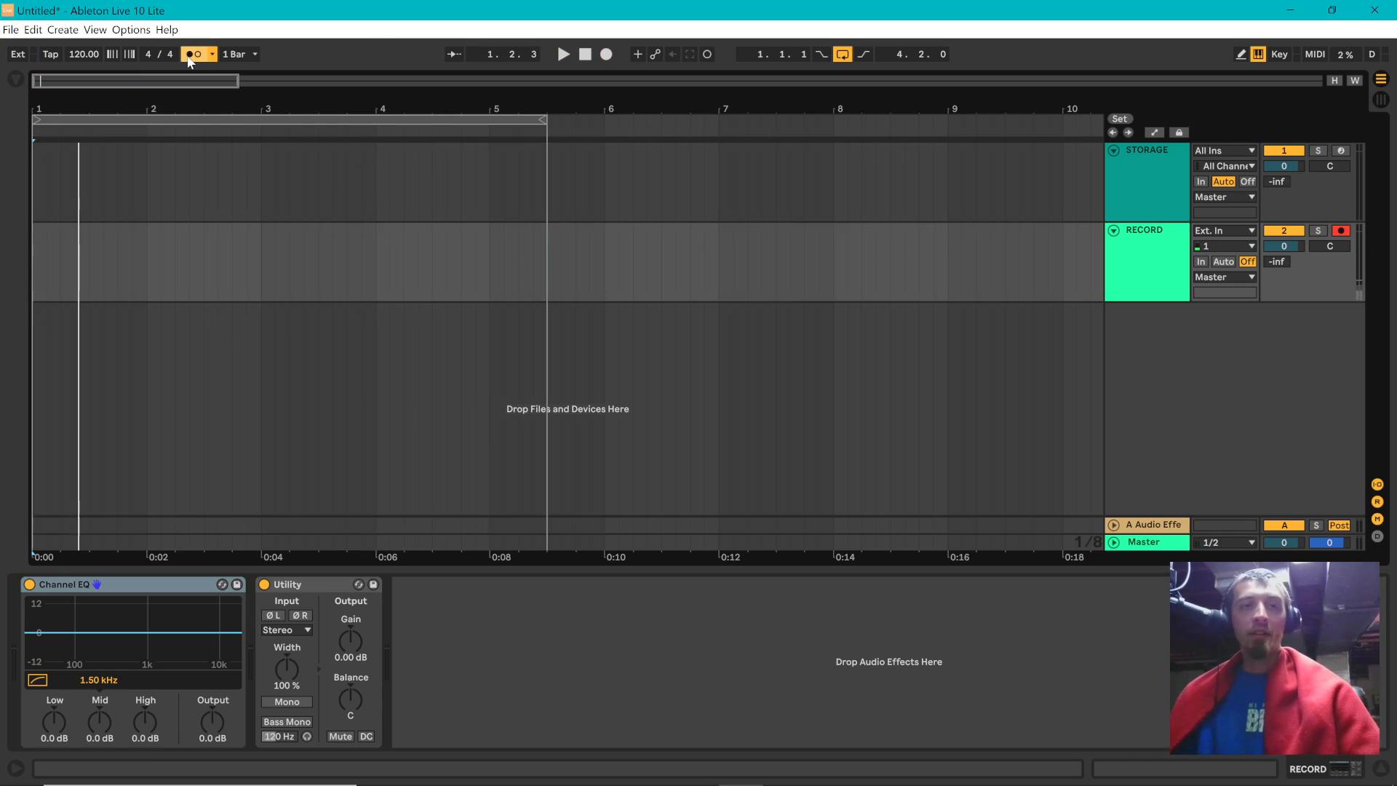
- Record a looped take with the metronome on the RECORD track and select the recorded clip
key(F9)
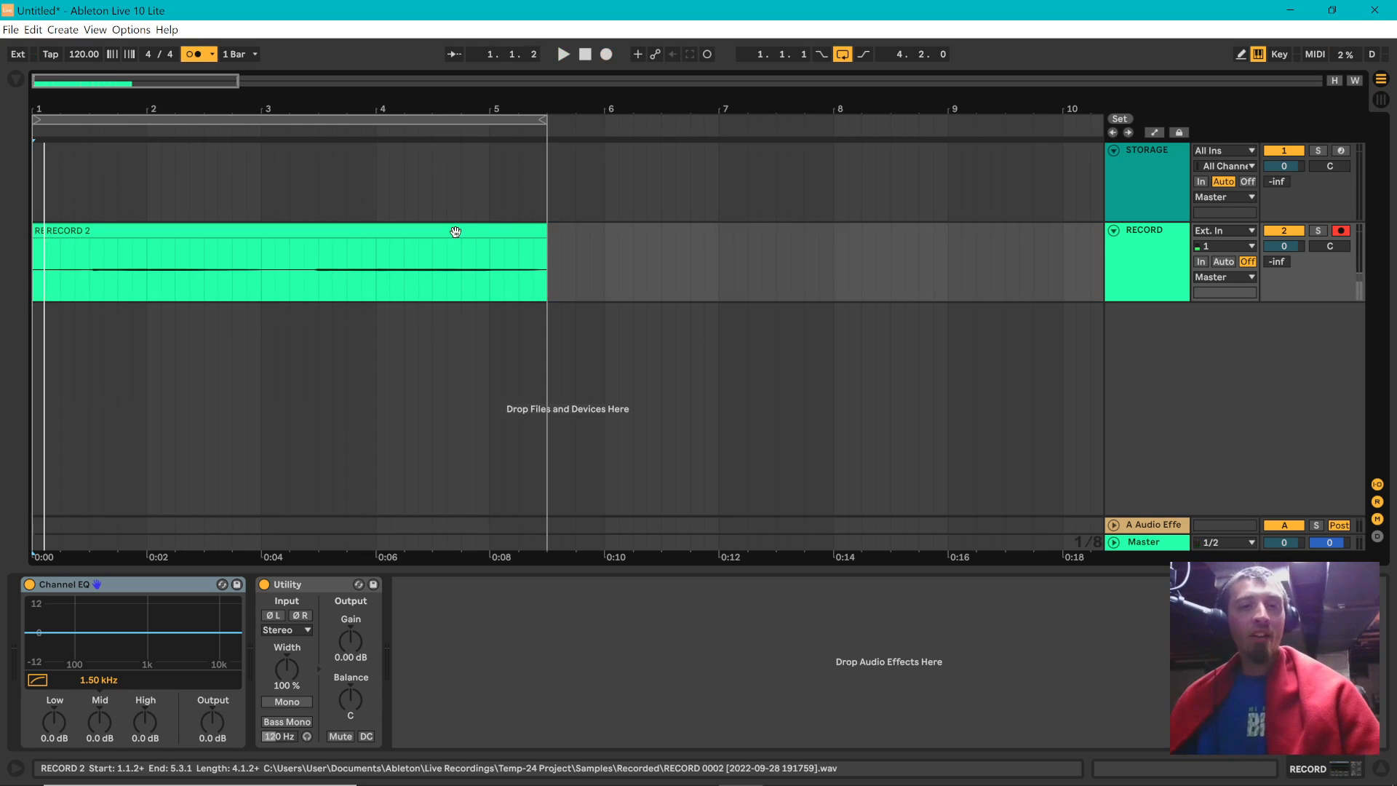
click(455, 231)
key(minus)
key(minus)
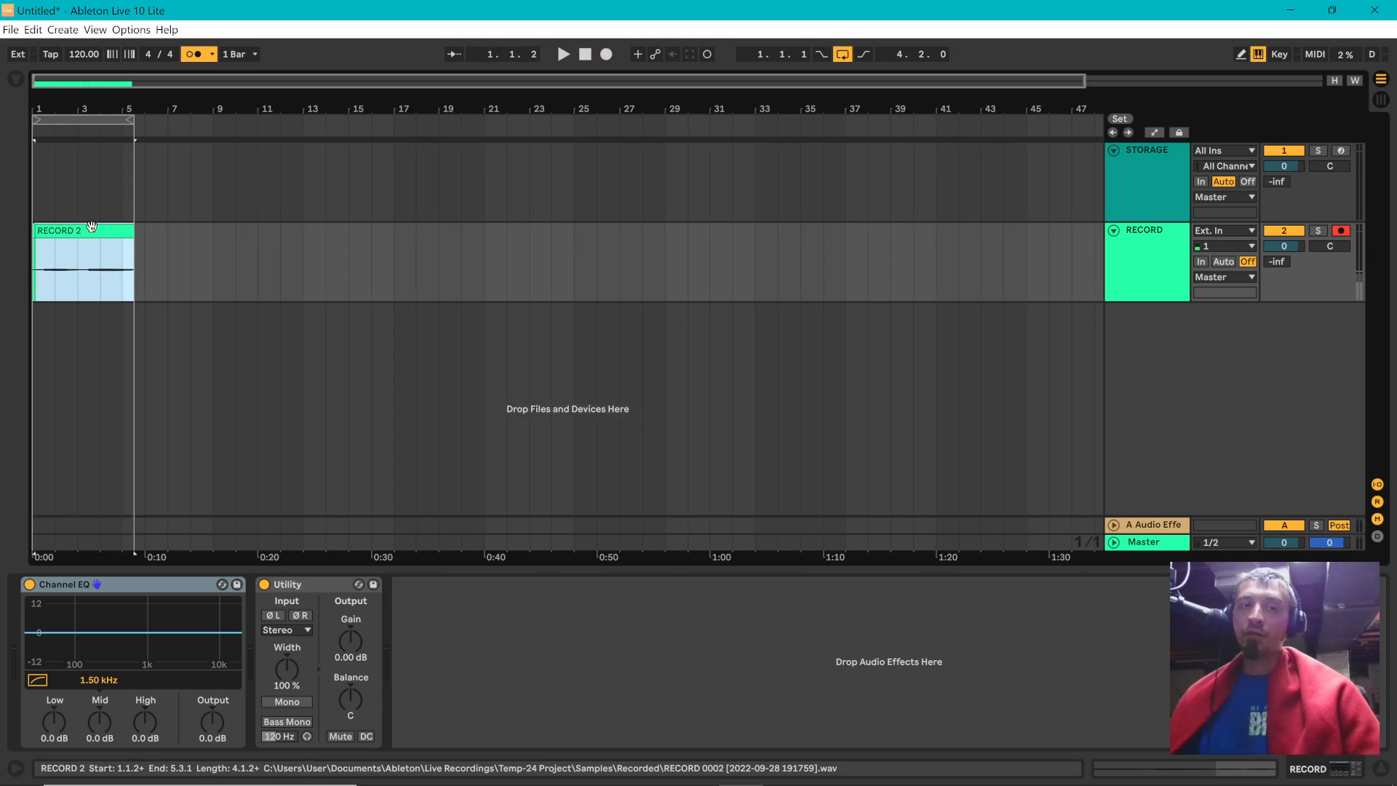
- Turn off looping, move the recorded clip to about bar 30, and extend its start leftward to reveal all takes, starting at 5.1.1
click(844, 54)
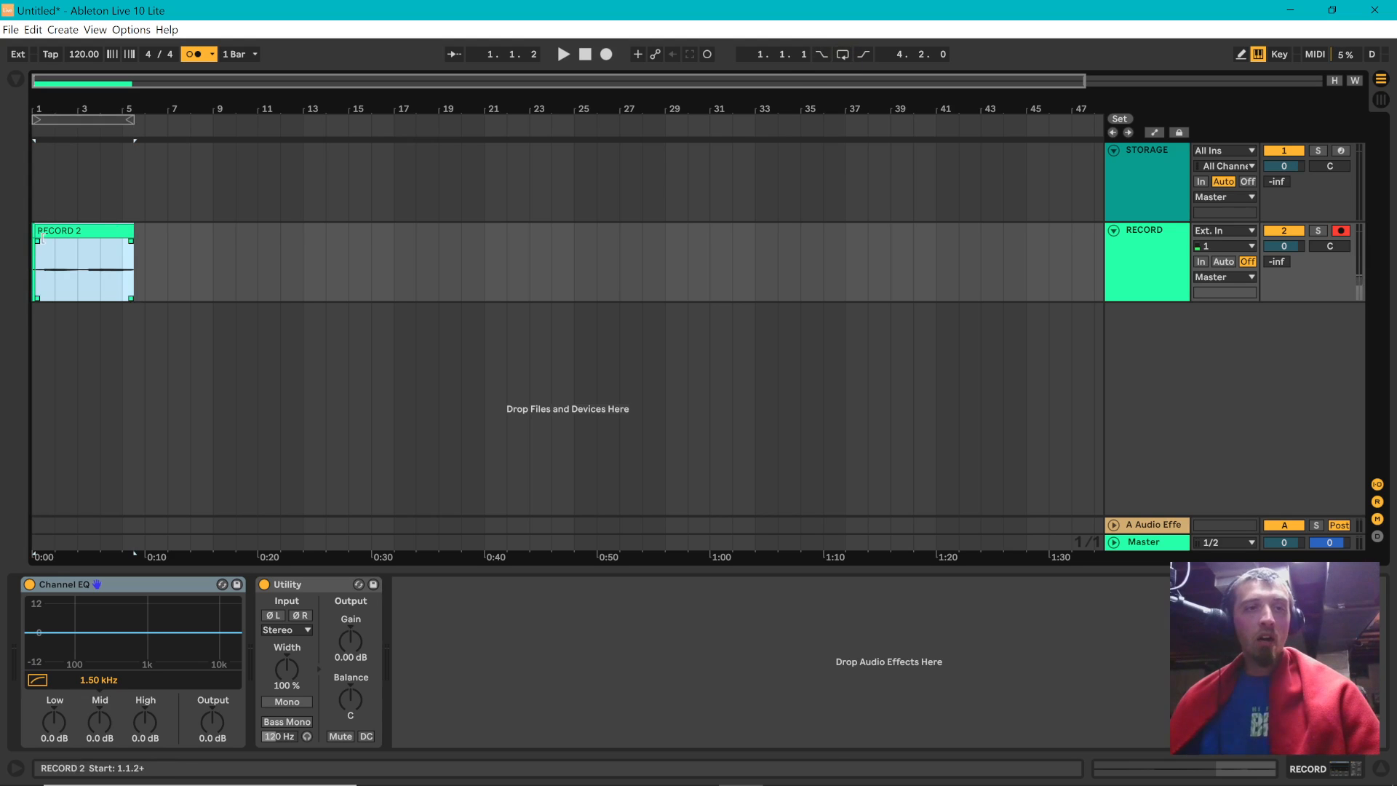
drag(128, 230, 782, 230)
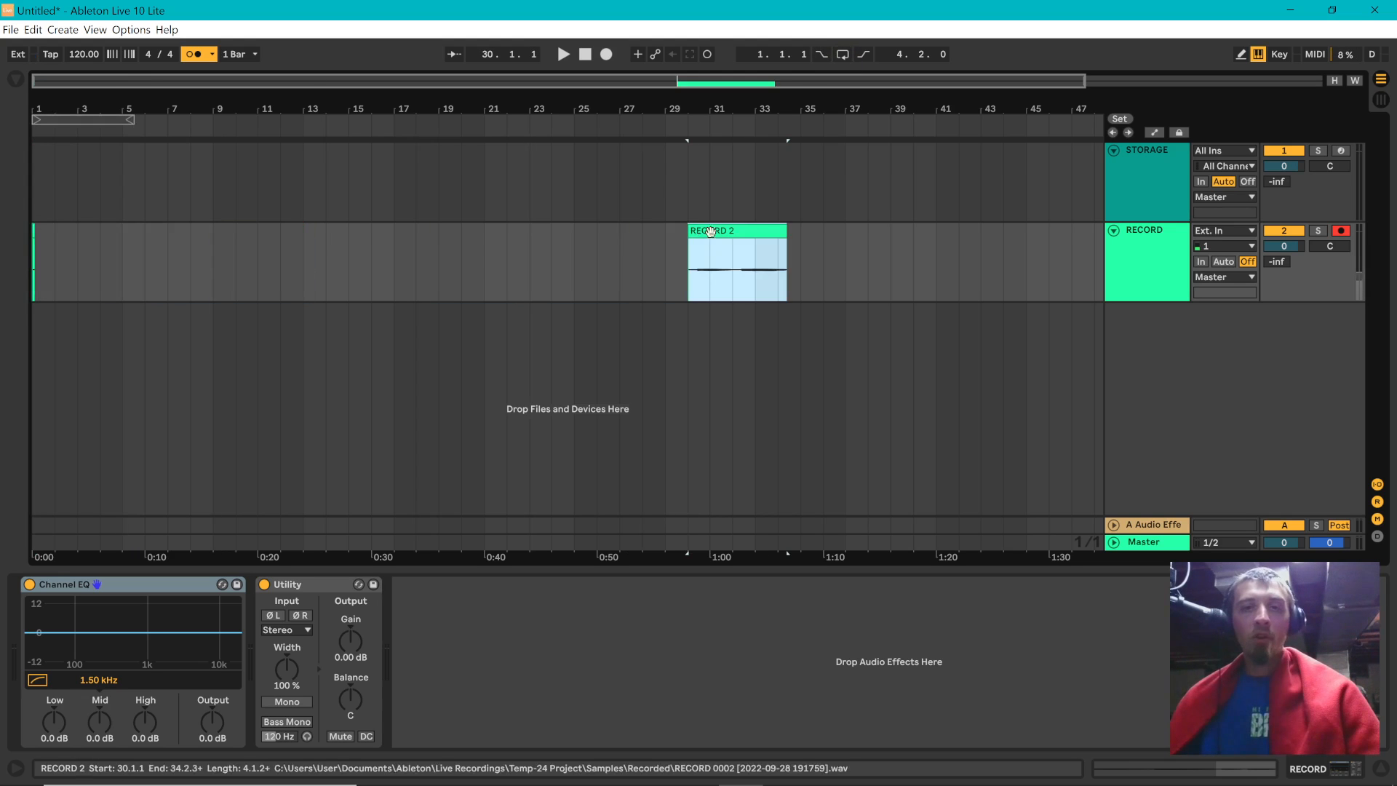
drag(692, 231, 329, 227)
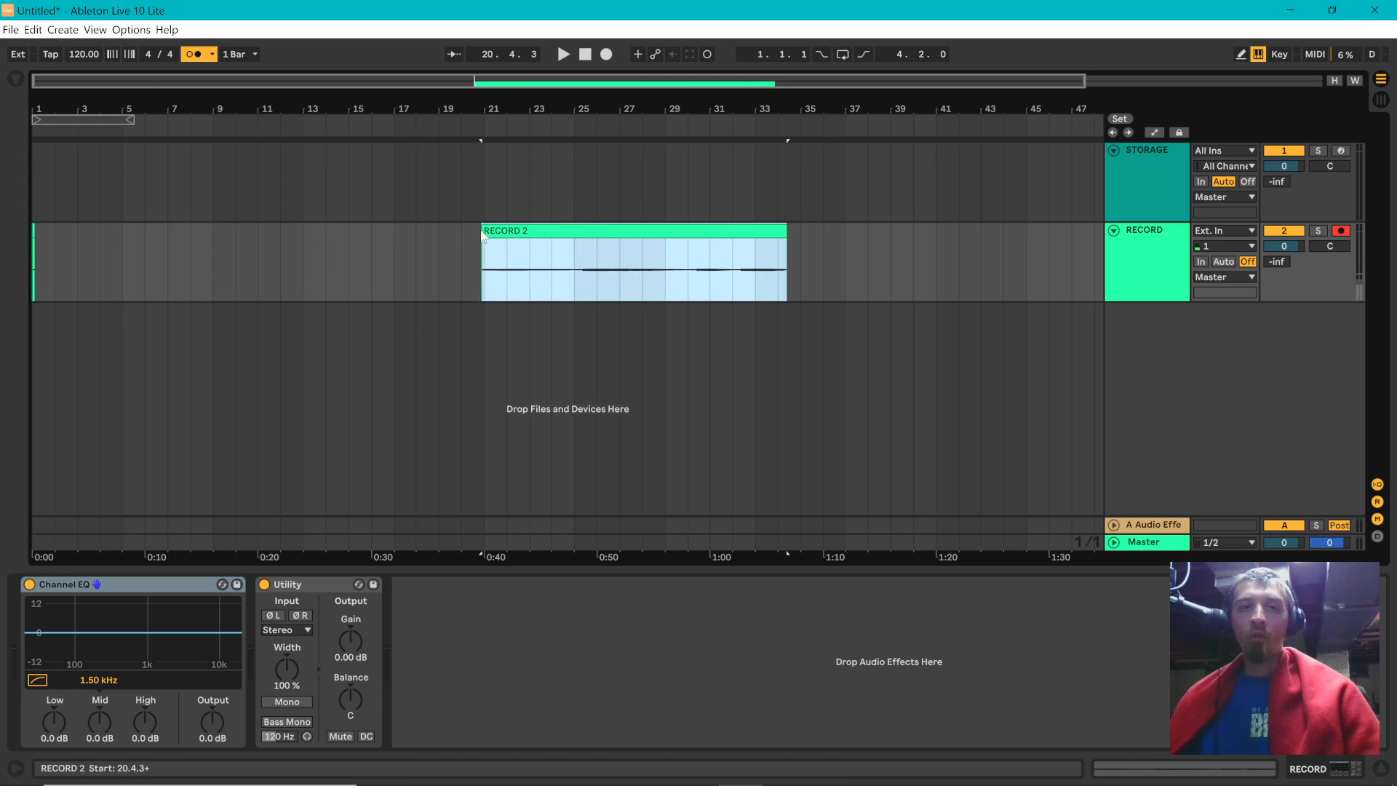
drag(490, 231, 155, 250)
key(plus)
scroll(138, 247, up, 2)
scroll(173, 247, down, 2)
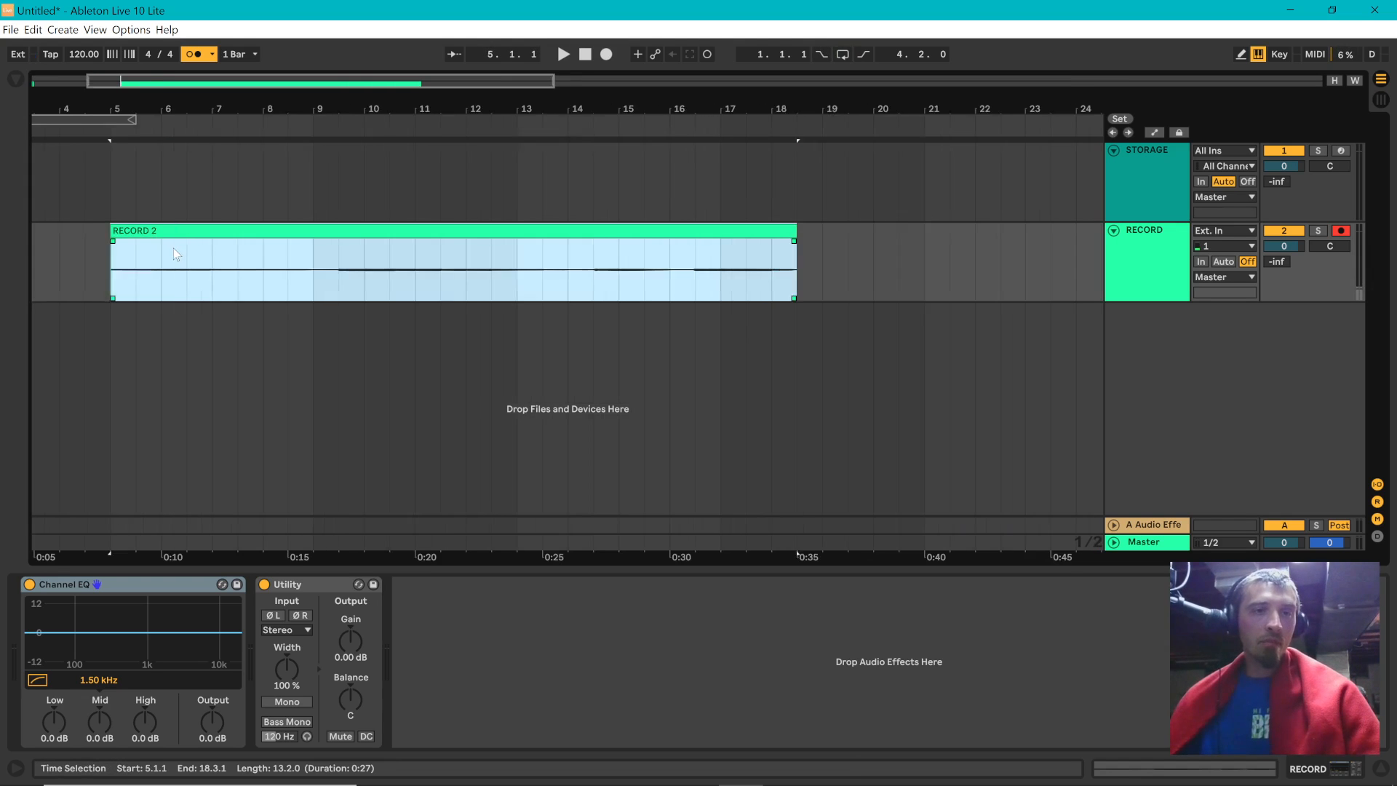
- Delete the leftover clip sliver at the very start of the RECORD track, between 1.1.1 and 2.1.1
scroll(174, 249, left, 2)
drag(67, 262, 28, 268)
key(Delete)
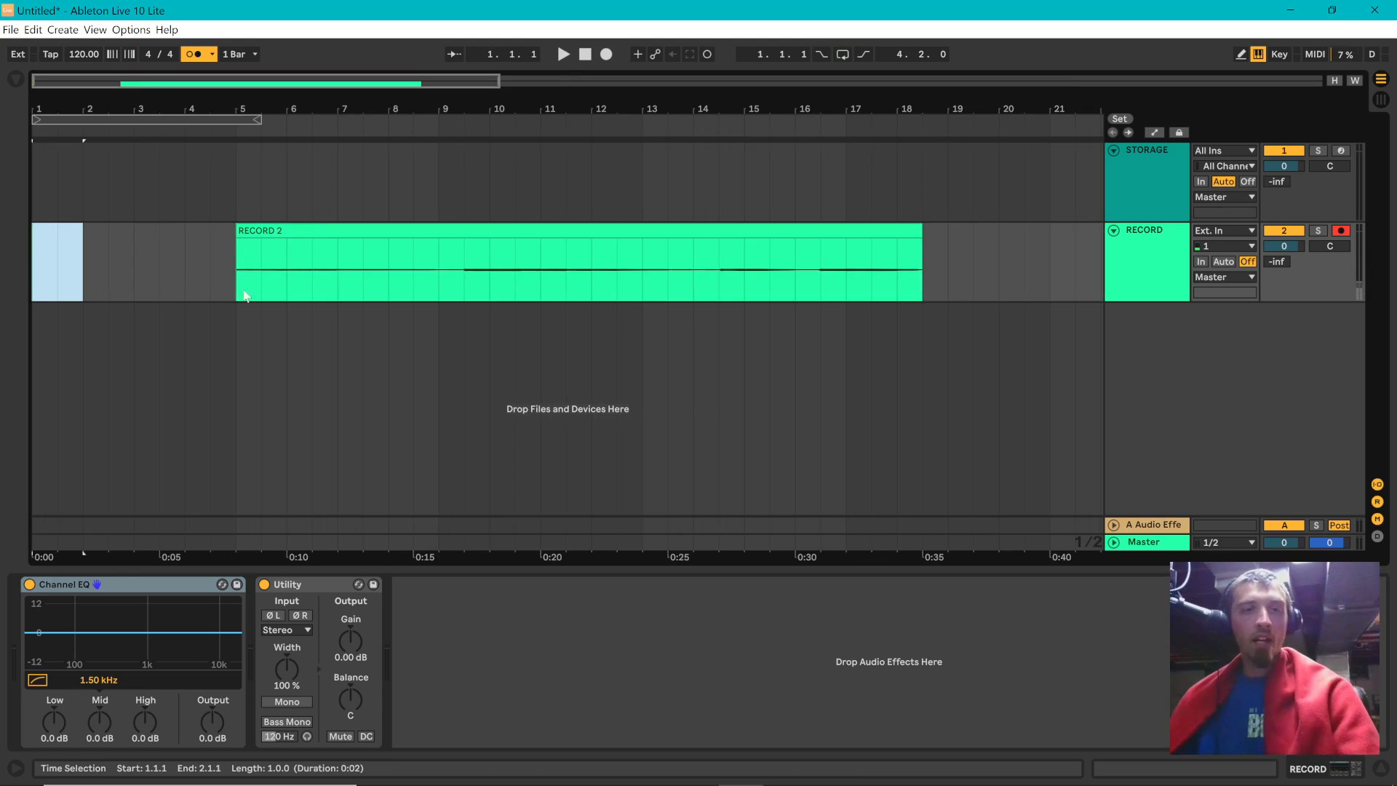
- Move the extended RECORD clip to start at 1.1.1 and raise its clip gain to 21.9 dB
drag(312, 229, 112, 233)
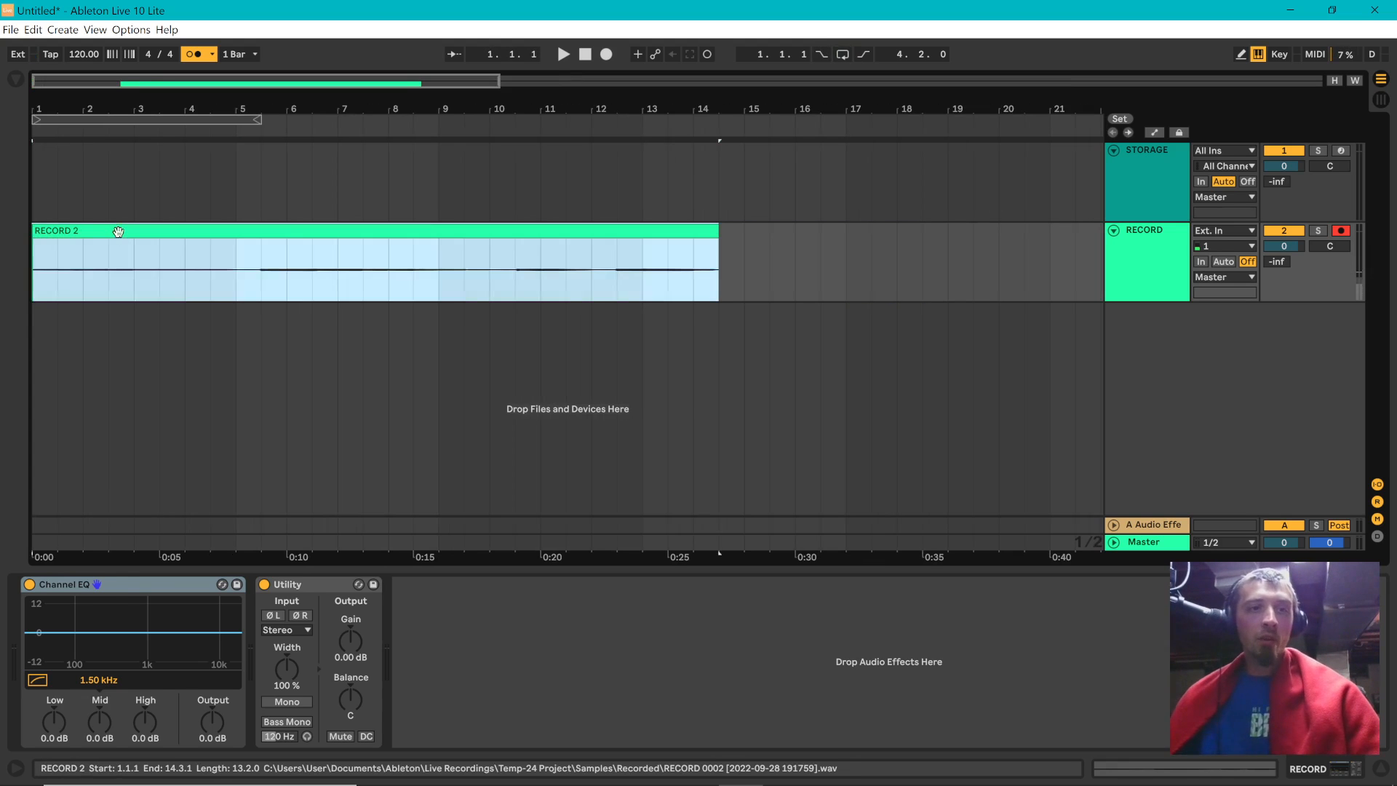
double_click(115, 232)
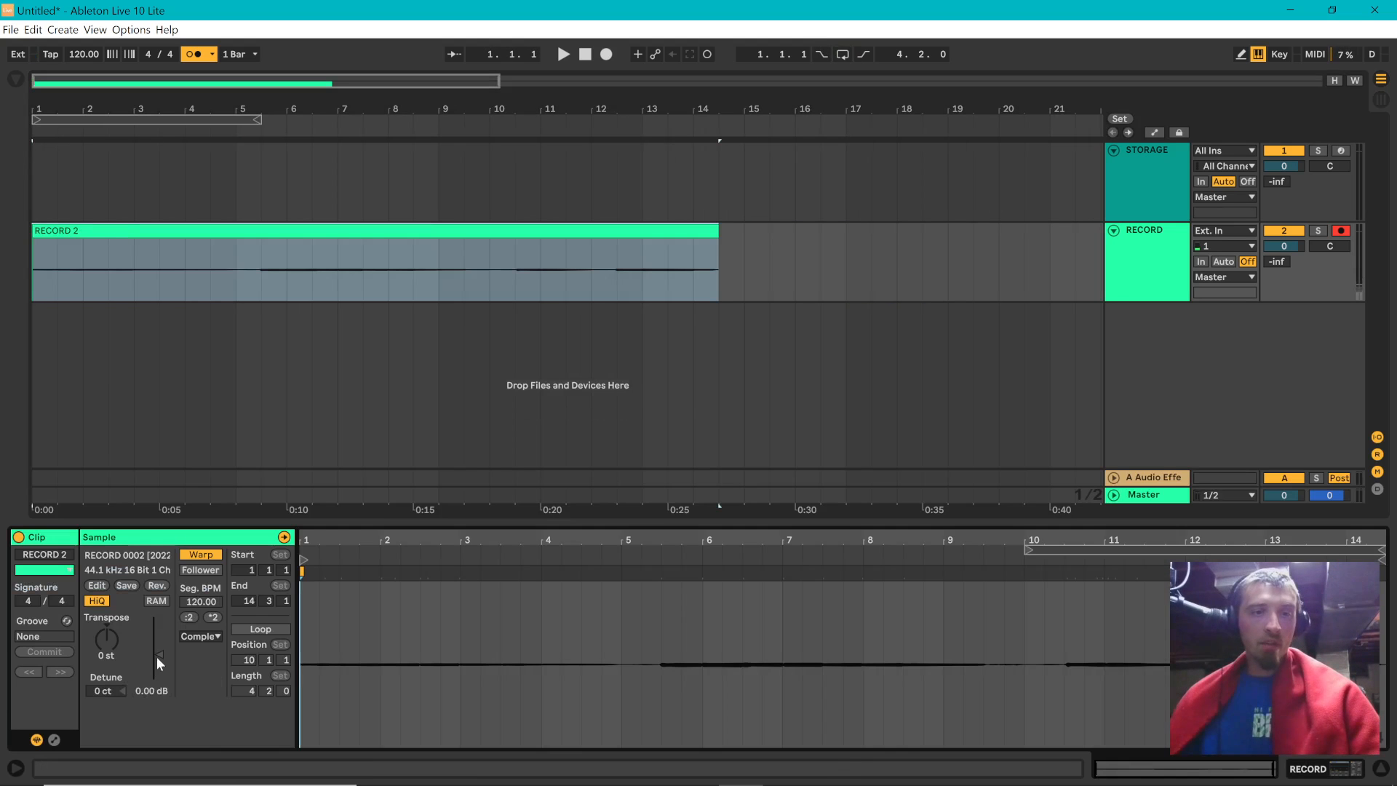
drag(156, 657, 155, 622)
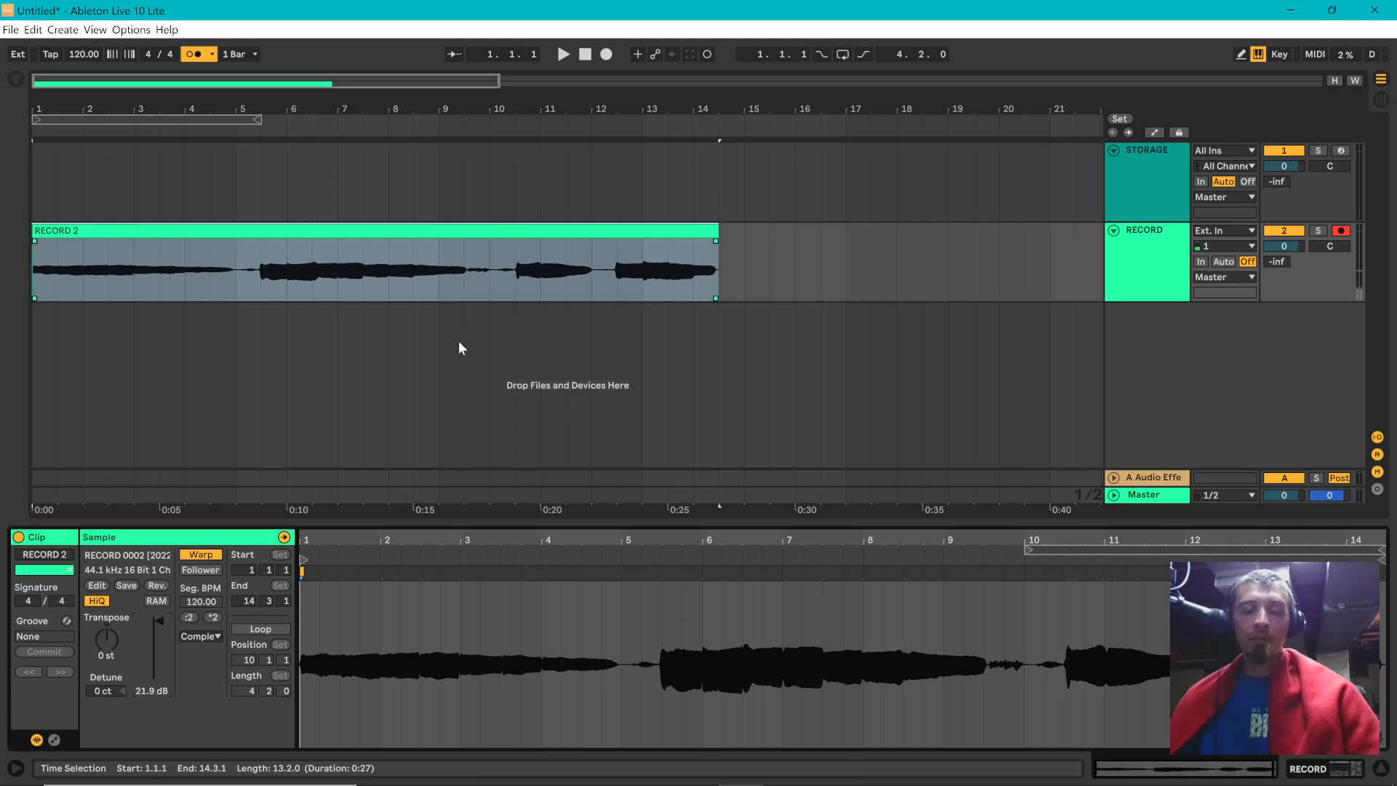
- Split the RECORD clip at 5.1.1 and 5.3.1, isolating the quiet gap after the first take
click(235, 295)
click(235, 296)
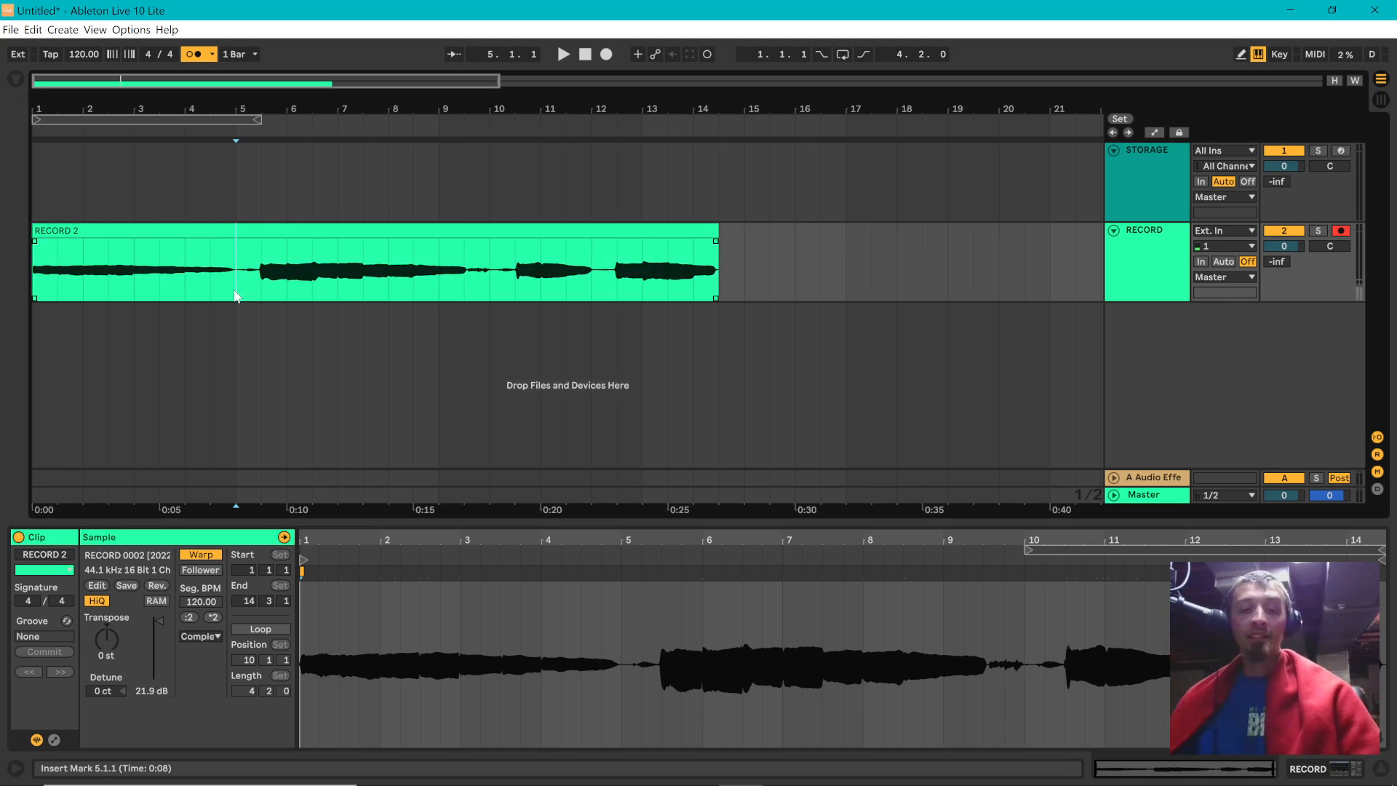
key(ctrl+e)
click(261, 286)
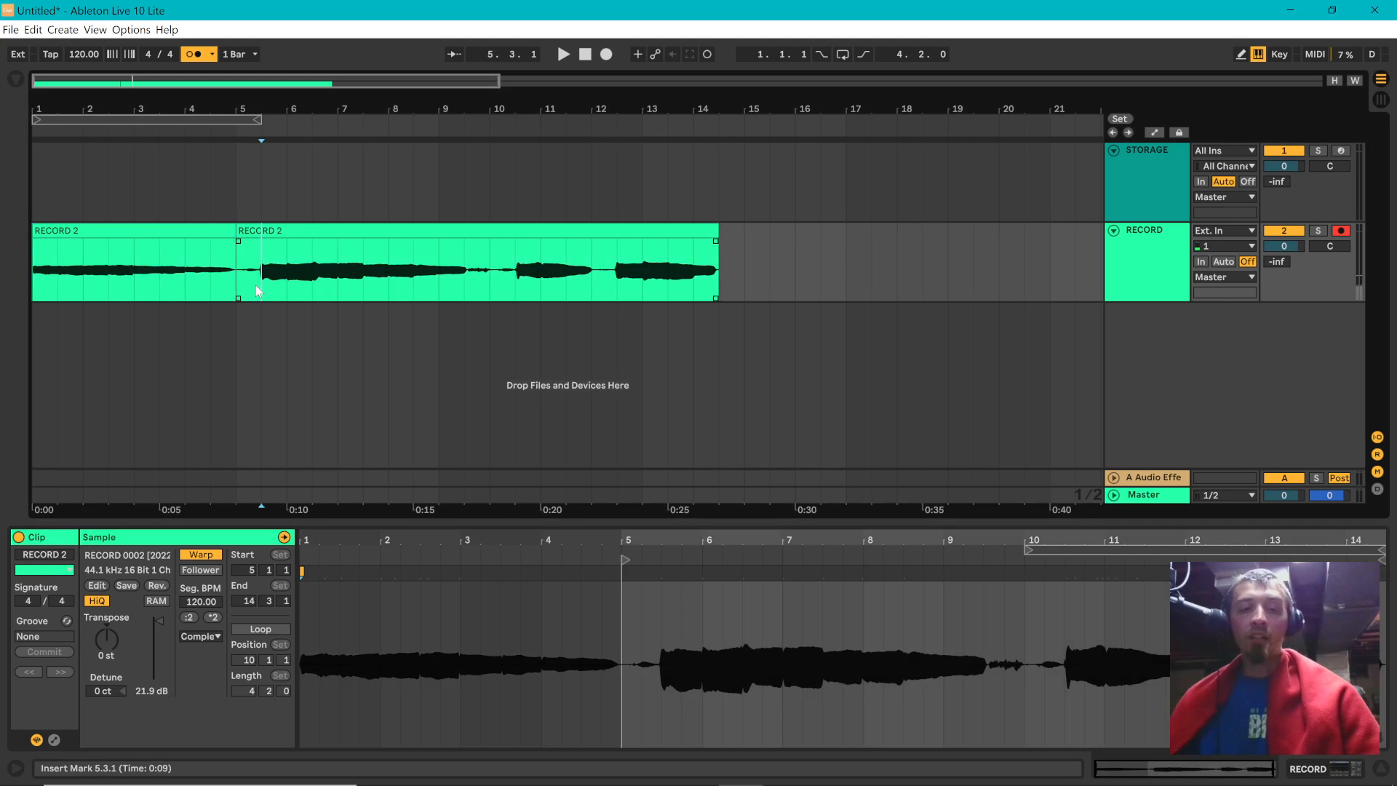
key(ctrl+e)
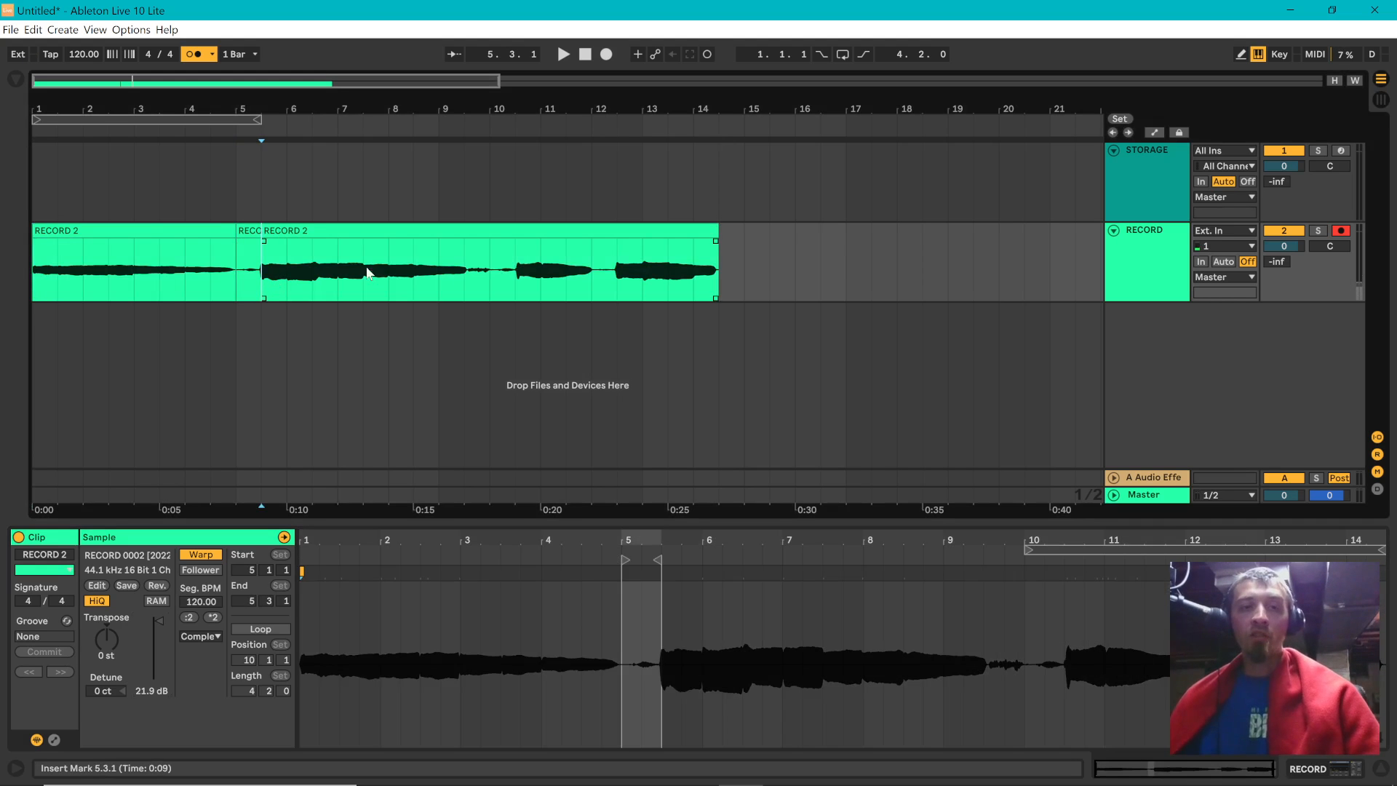
- Try splitting the remaining clip at 9.3.1 and 10.3.1, and undo the splits
click(468, 286)
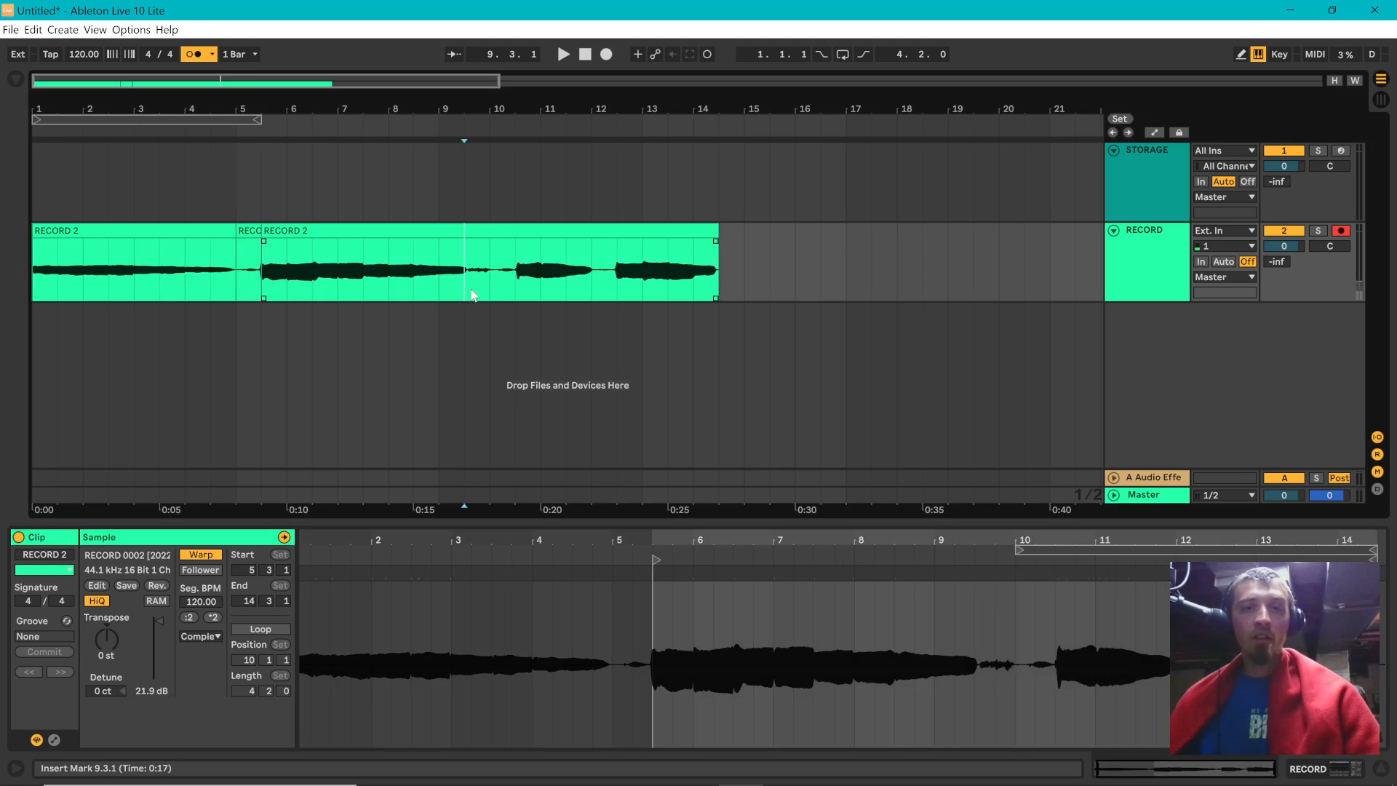
key(ctrl+e)
click(517, 289)
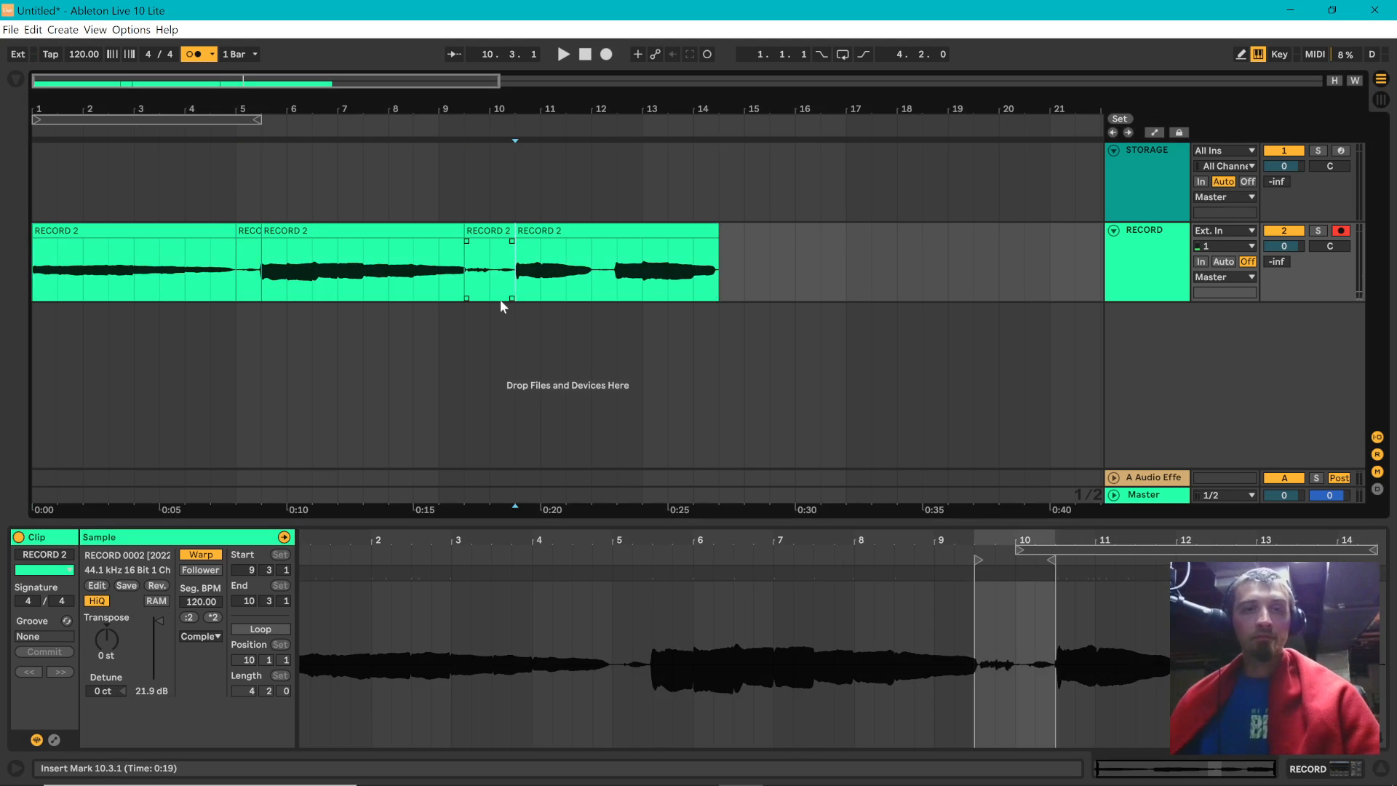
key(ctrl+z)
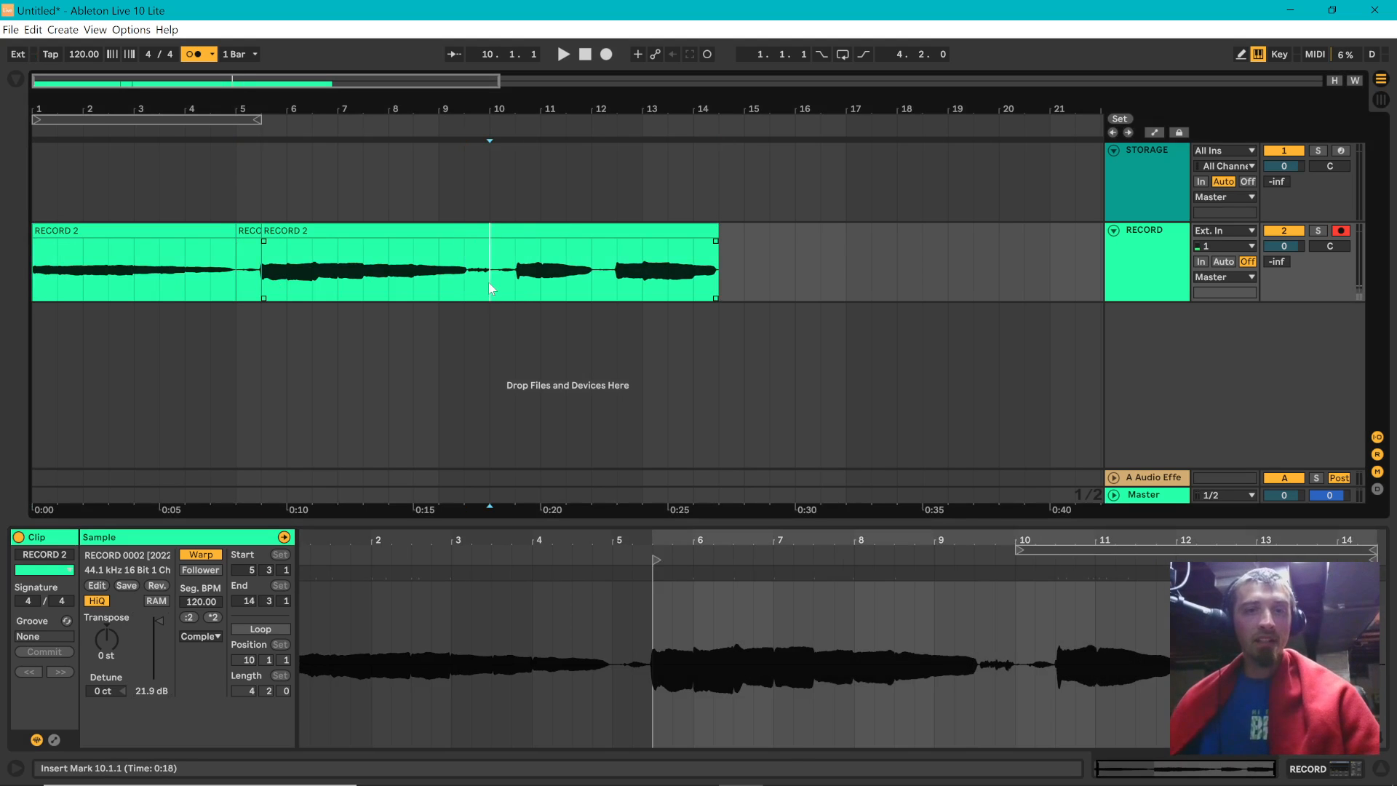
- Delete the short fragment between 5.1.1 and 5.3.1 and move the following clip back to 5.1.1
click(247, 229)
key(Delete)
drag(301, 233, 291, 241)
click(441, 297)
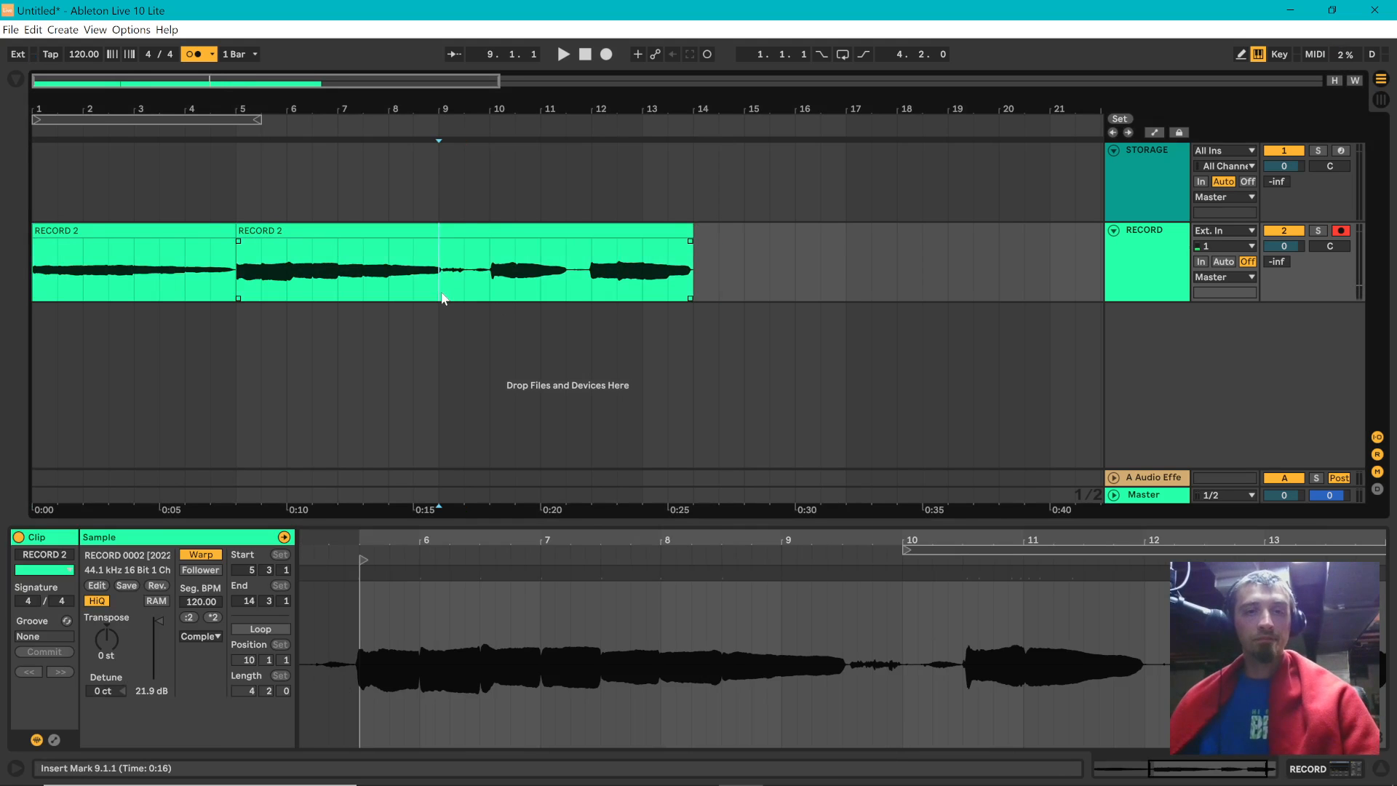
- Cut out the section from 9.1.1 to 9.3.1 after the second take and move the remaining clip to 9.1.1
key(ctrl+e)
click(464, 279)
key(ctrl+e)
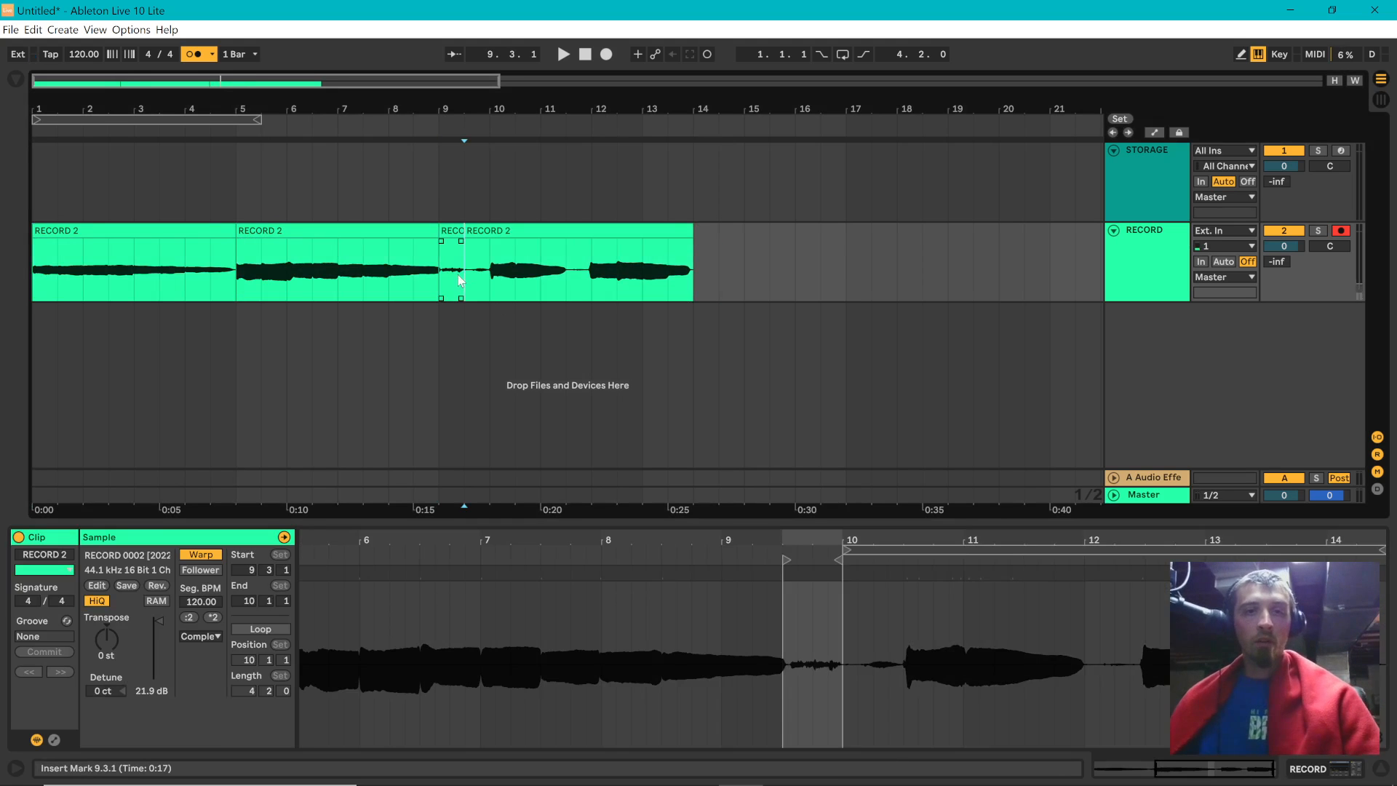
click(454, 233)
key(Delete)
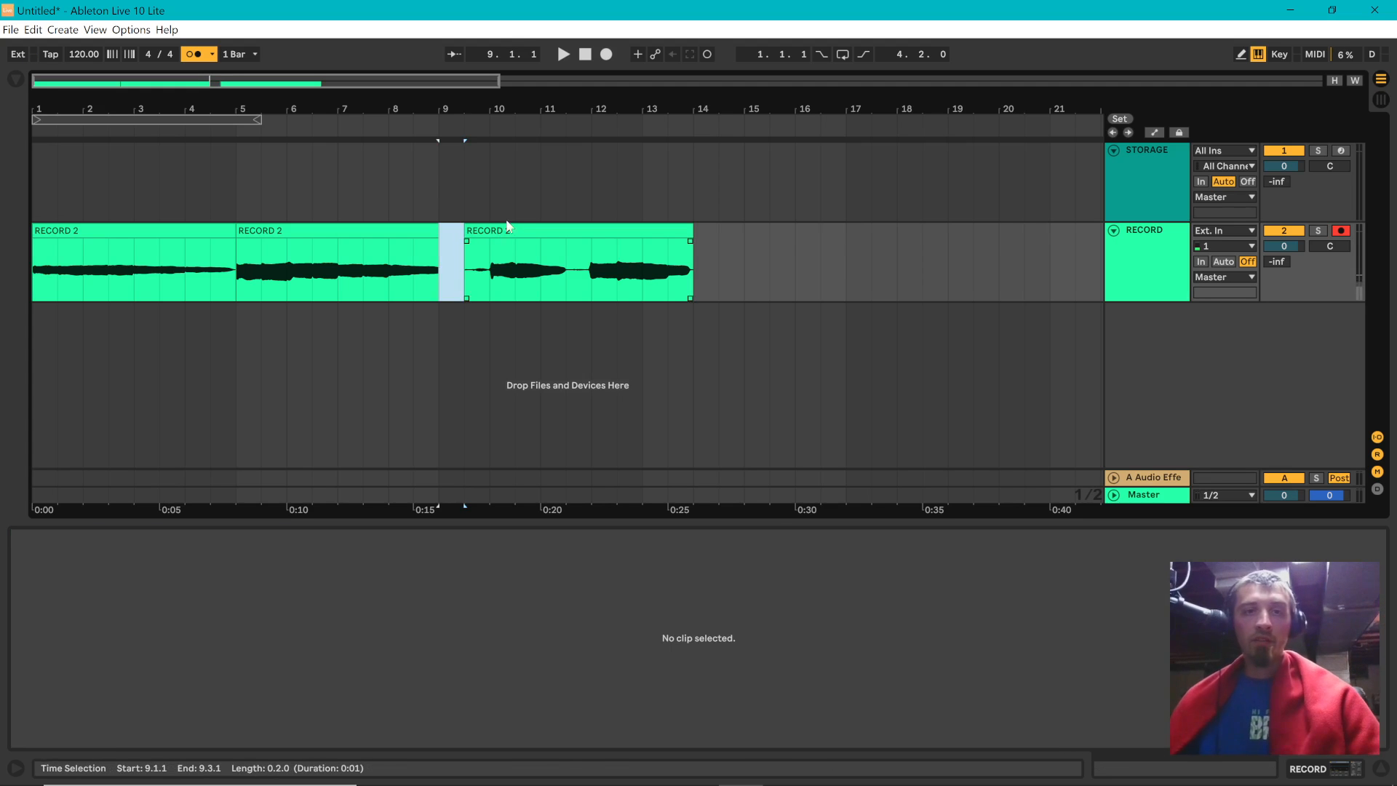
drag(507, 226, 481, 228)
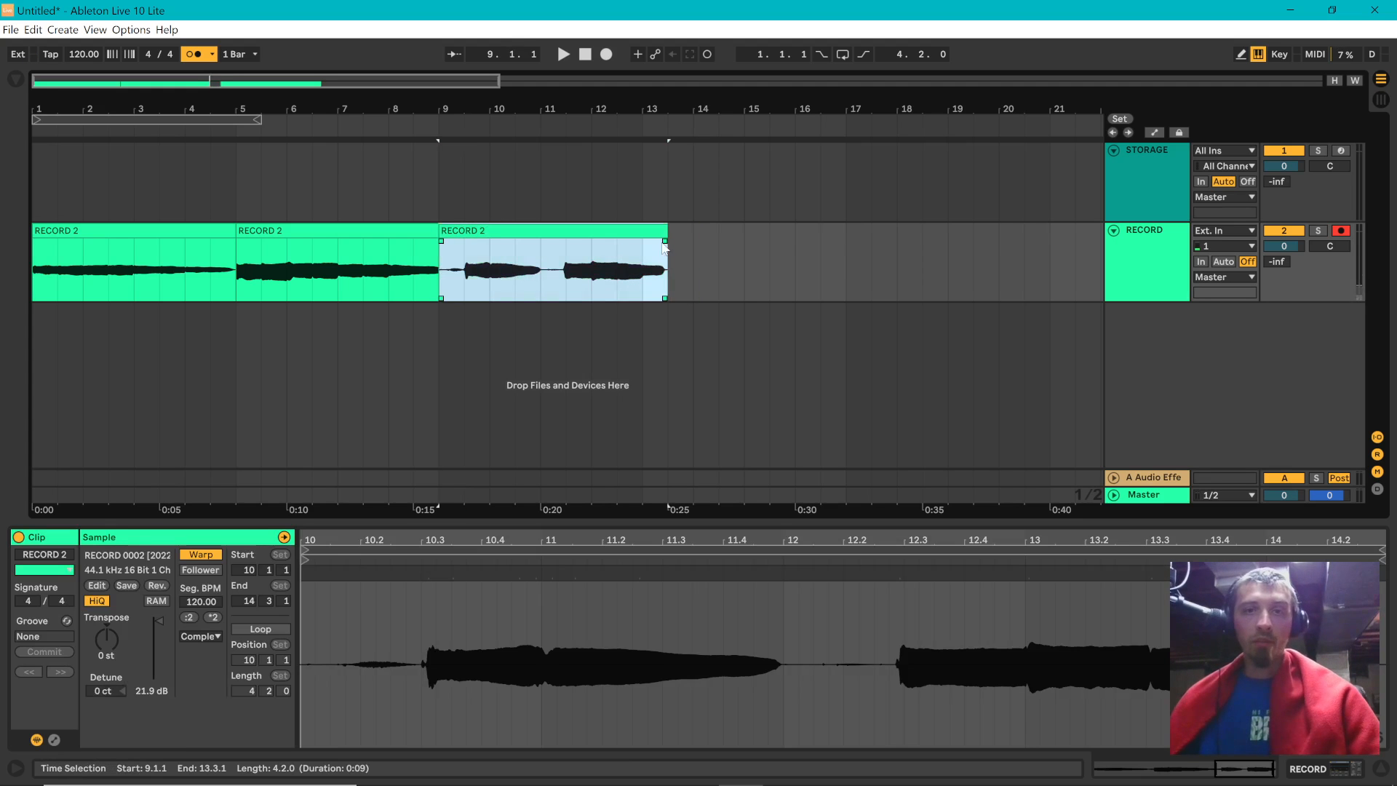
- Remove the quiet half bar before 9.3.1 from the third take and place the trimmed clip at 9.1.1
click(643, 258)
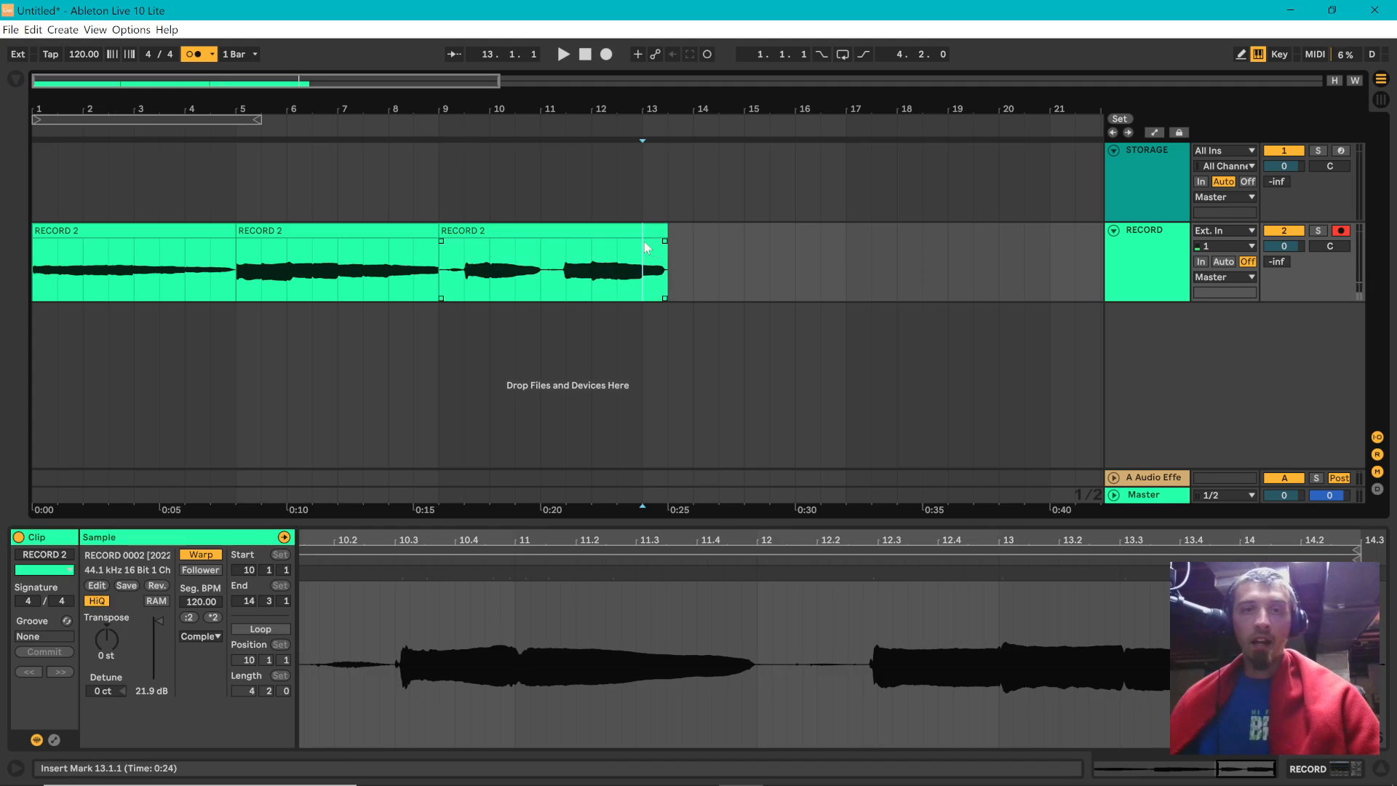
click(465, 261)
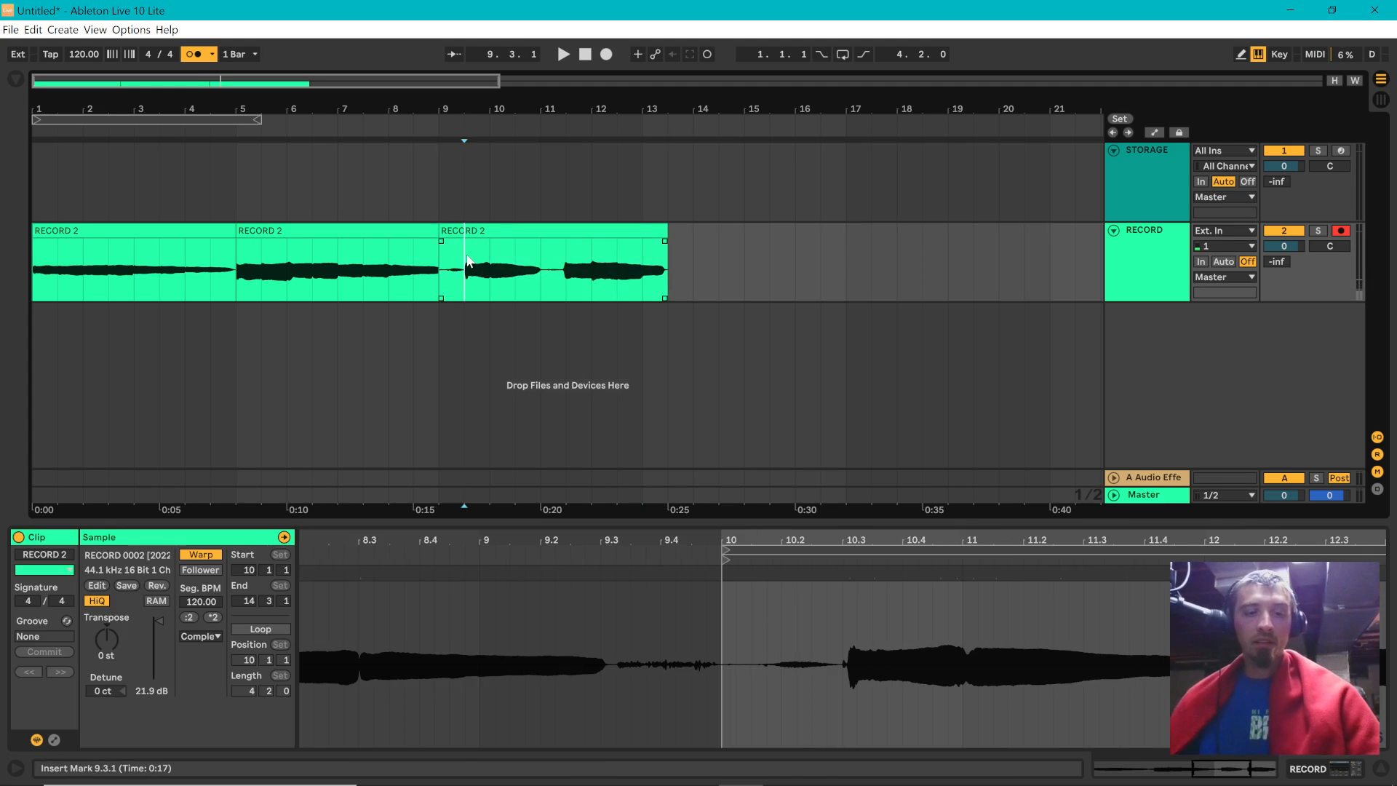
drag(467, 258, 483, 234)
key(Delete)
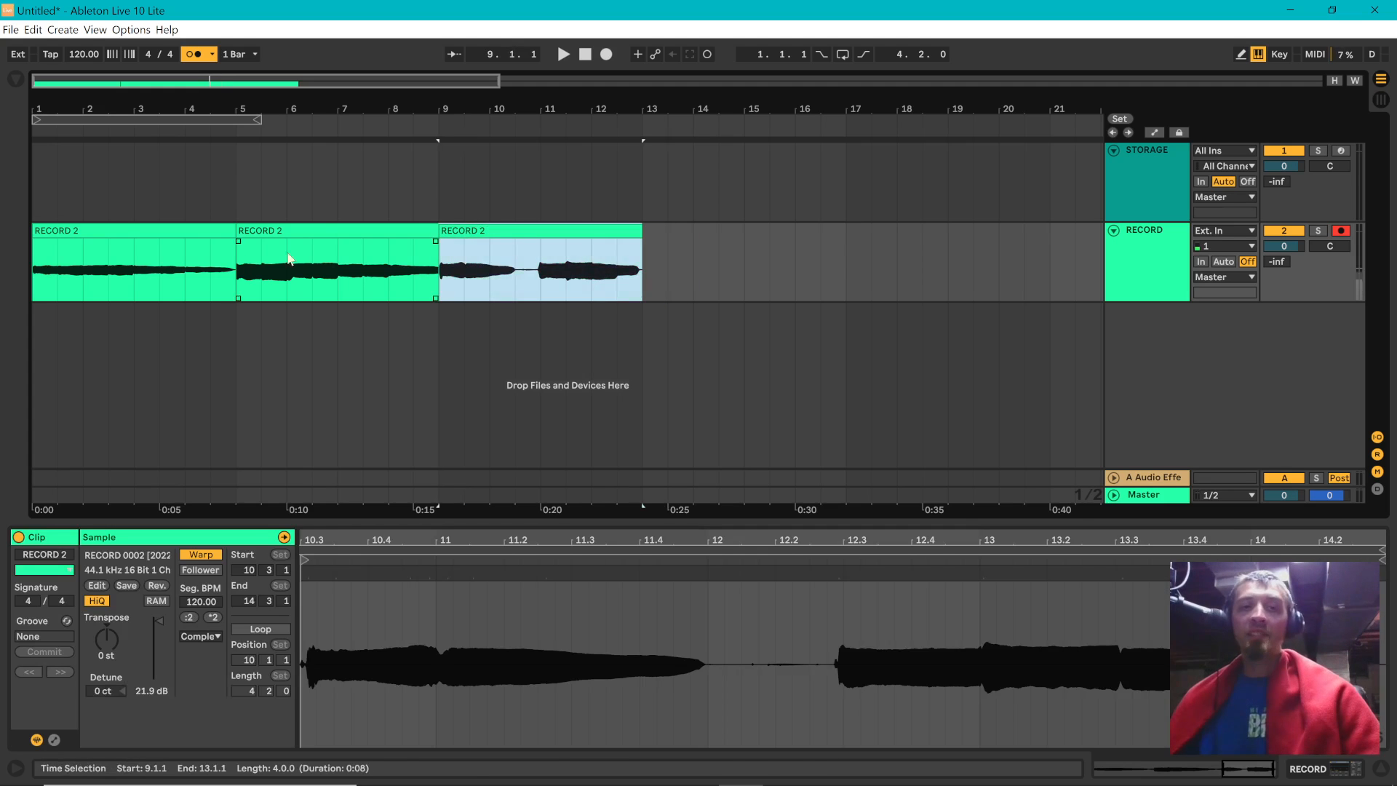
- Select each trimmed take on the RECORD track in turn and all three together
click(131, 230)
click(327, 233)
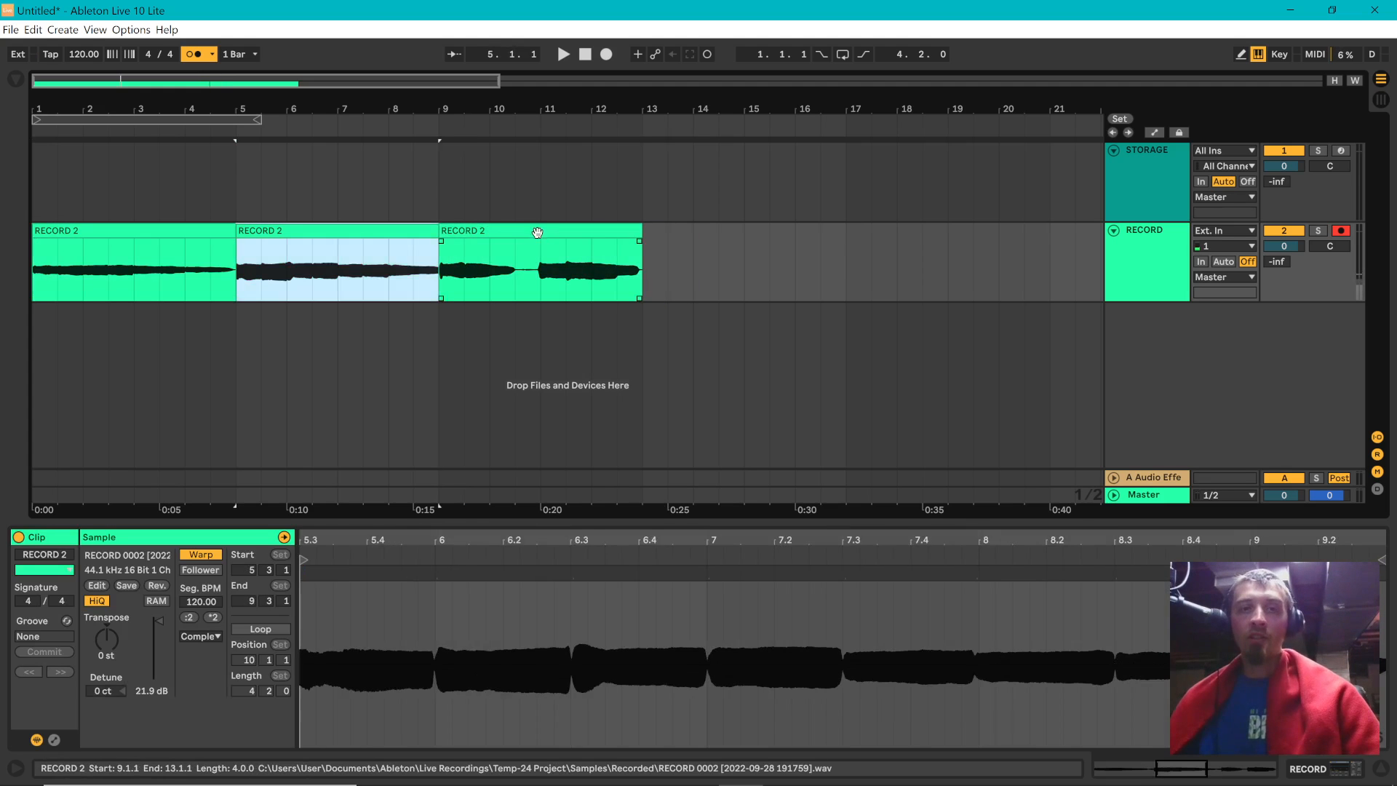
click(537, 233)
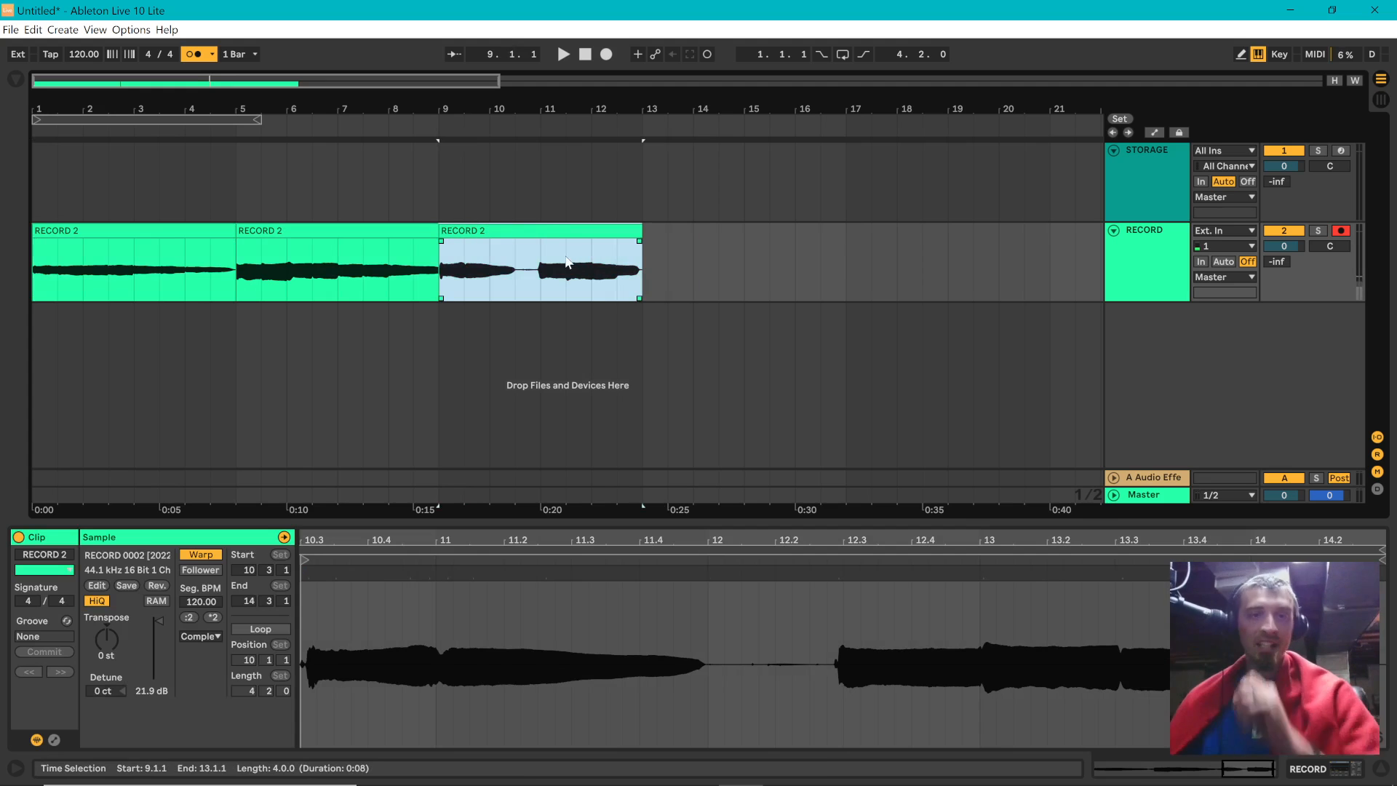
click(128, 243)
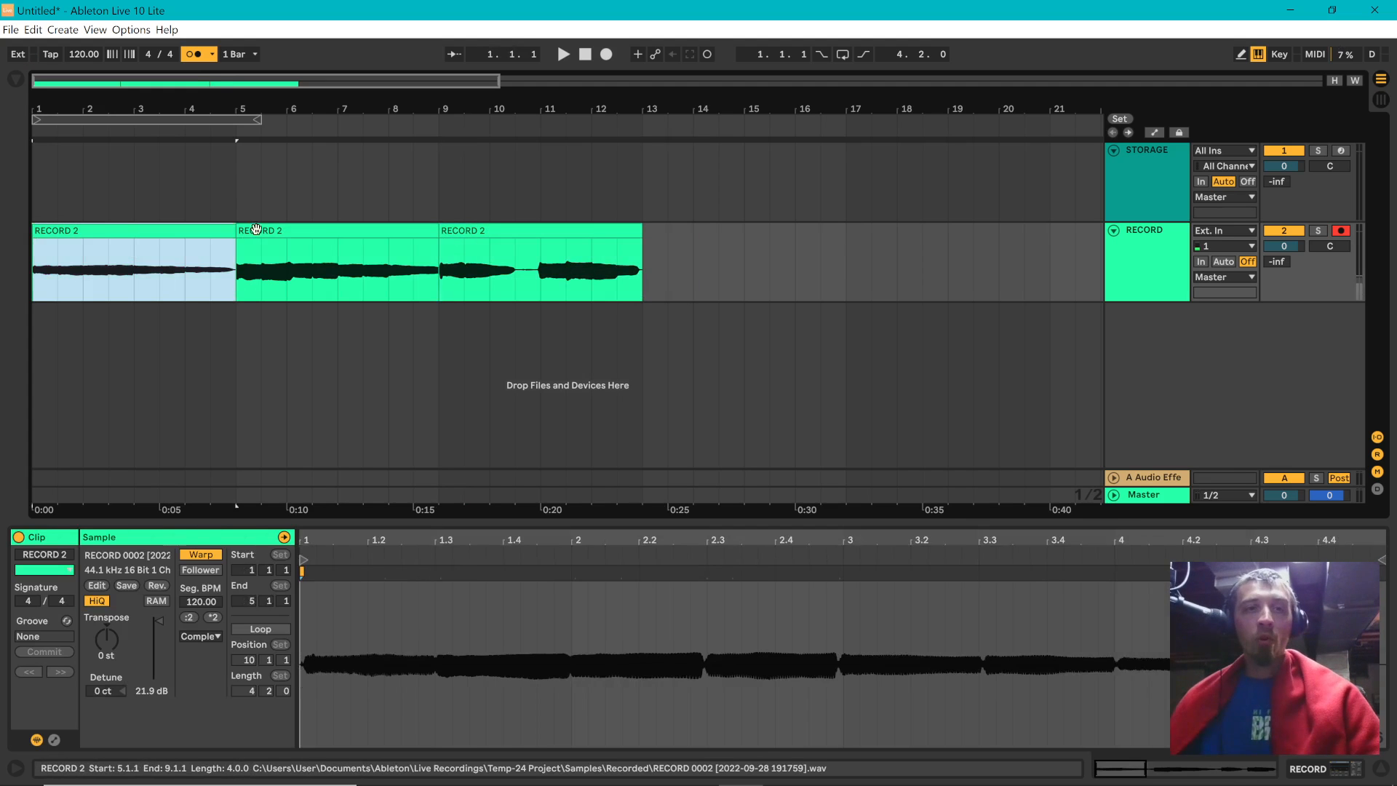
shift+click(256, 230)
shift+click(495, 230)
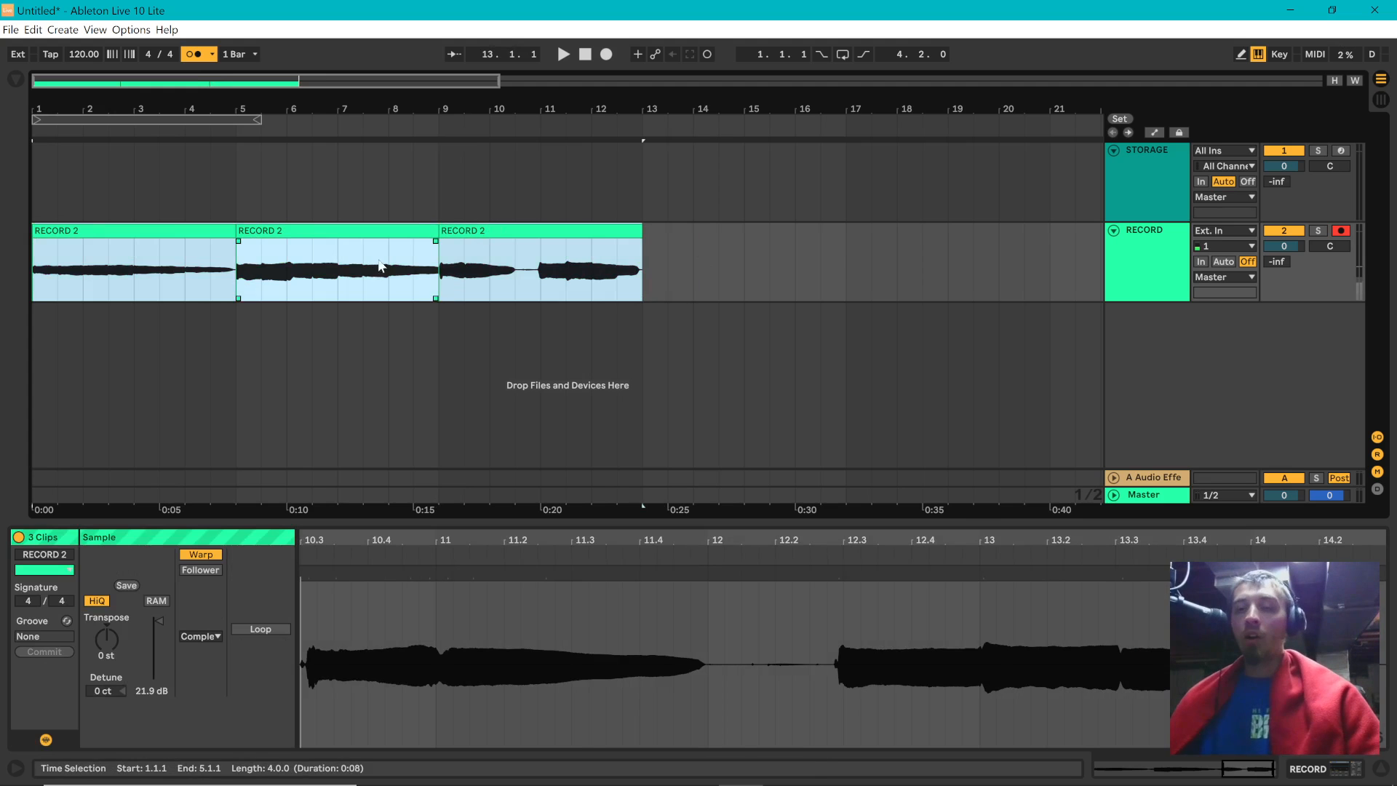
click(1137, 335)
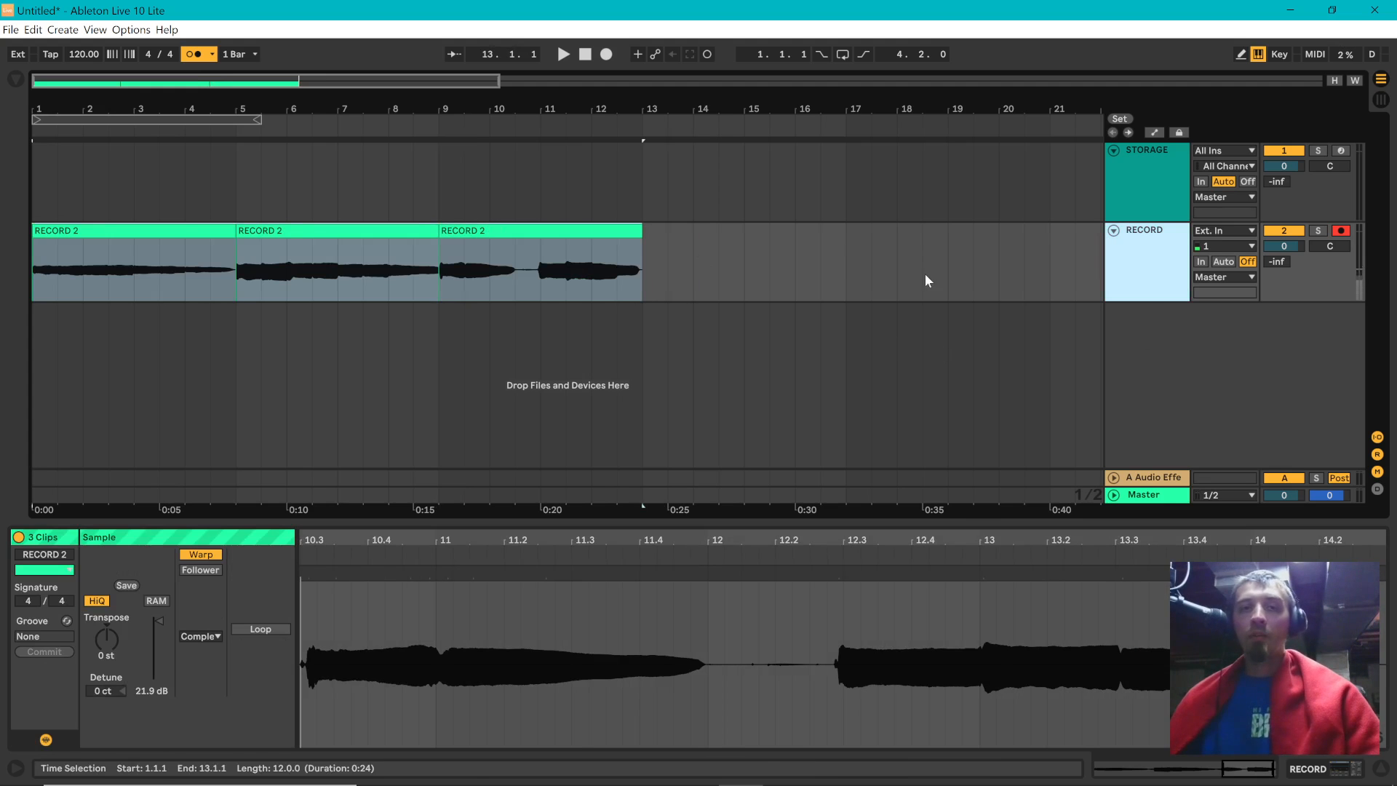
click(298, 200)
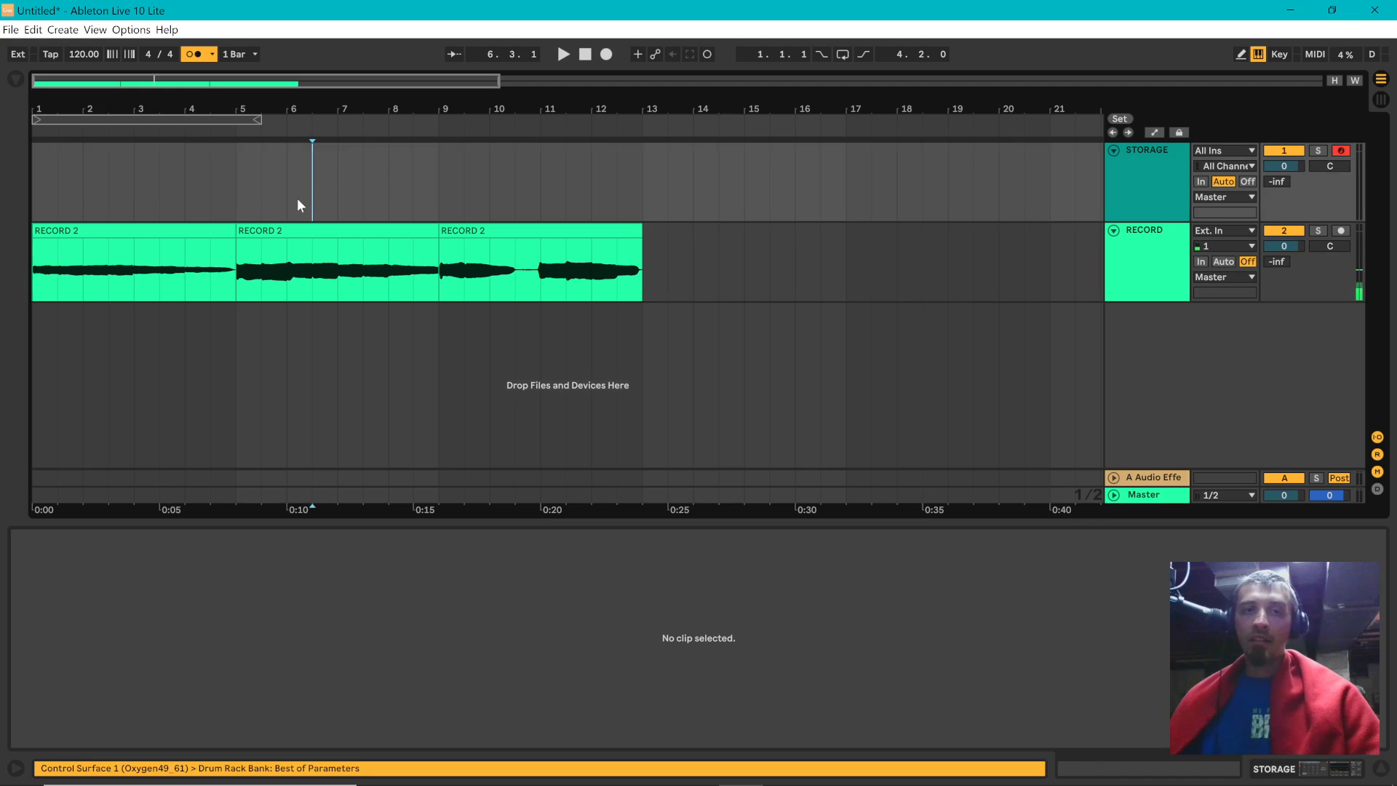
- Try stacking the second and third takes on separate tracks below the first at 1.1.1, and play them together
click(240, 196)
mouse_move(291, 228)
mouse_down()
mouse_move(268, 262)
mouse_move(67, 401)
mouse_up()
drag(530, 247, 81, 427)
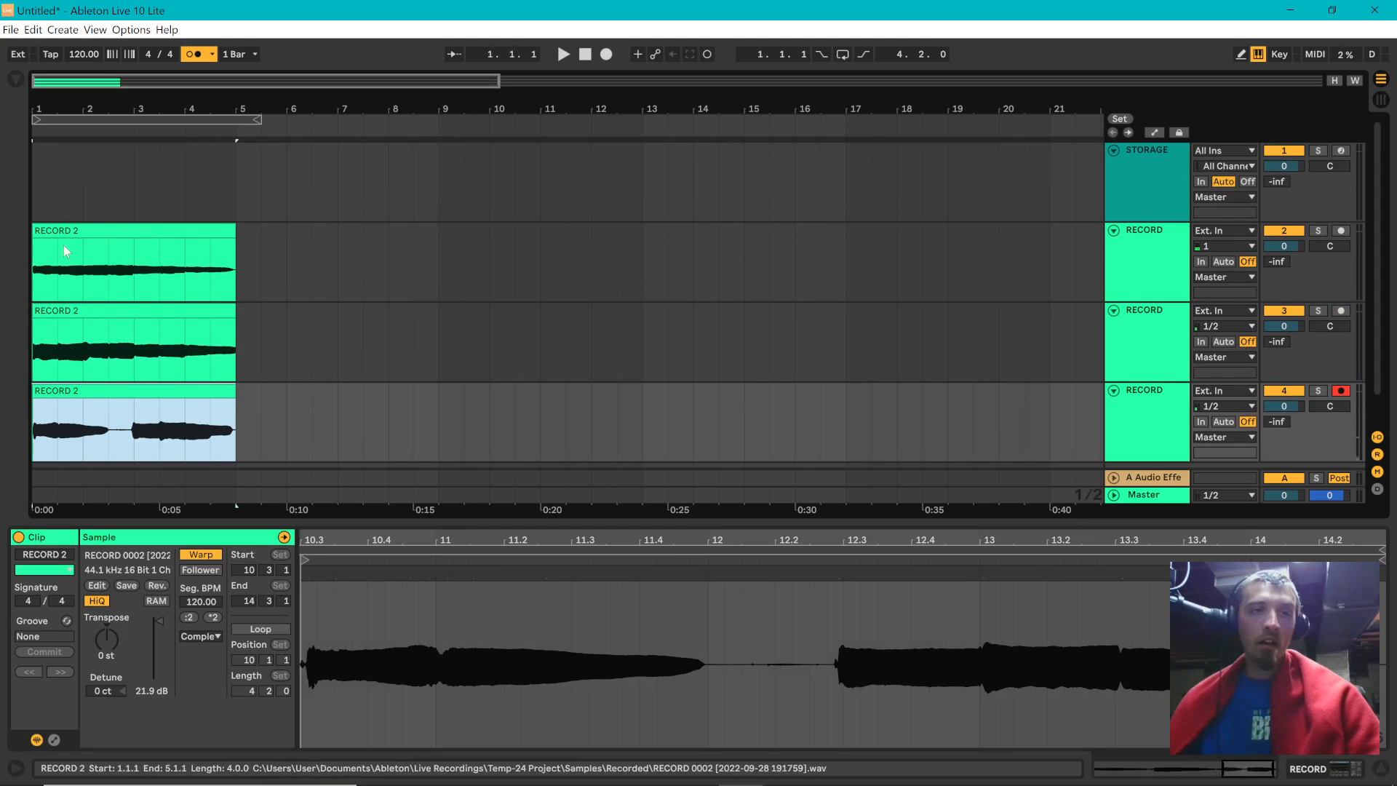
click(97, 238)
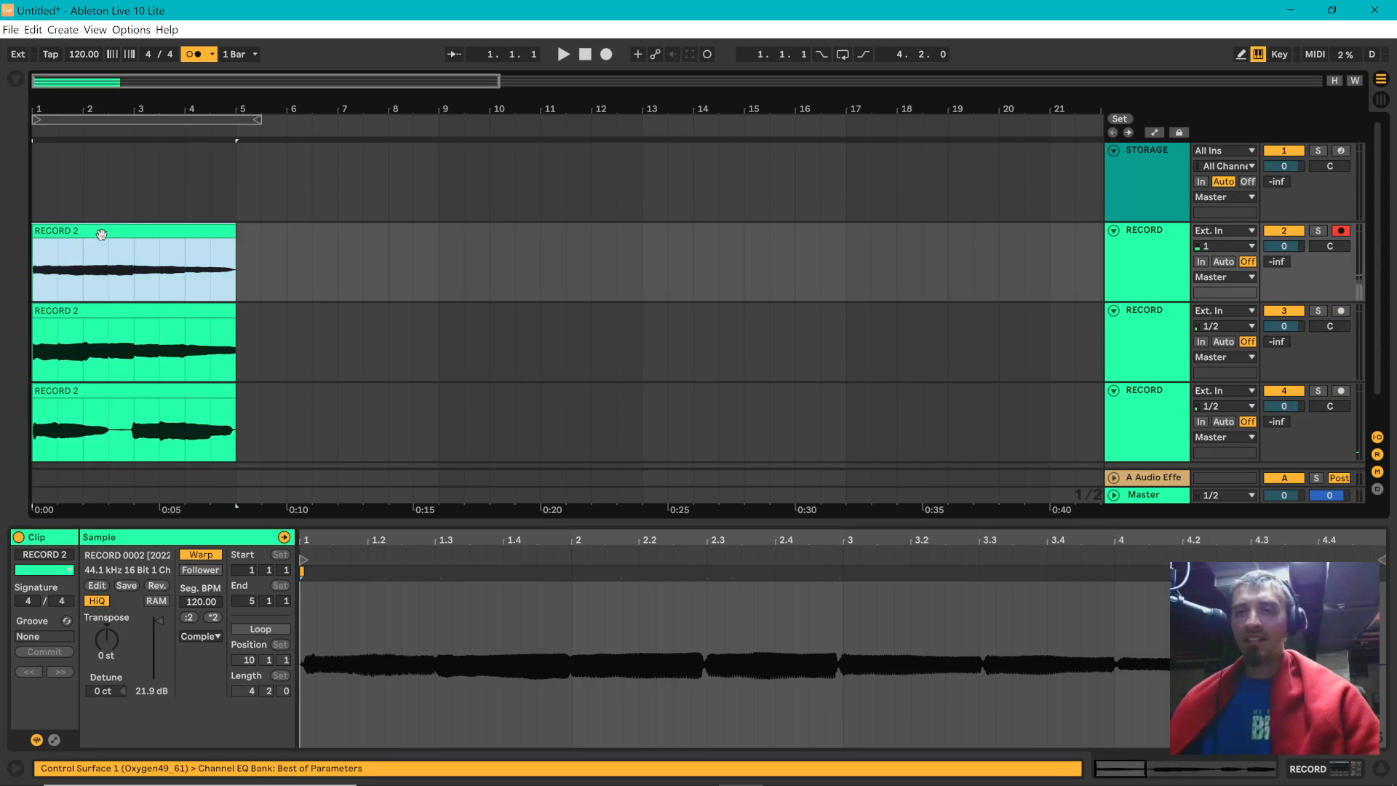
key(space)
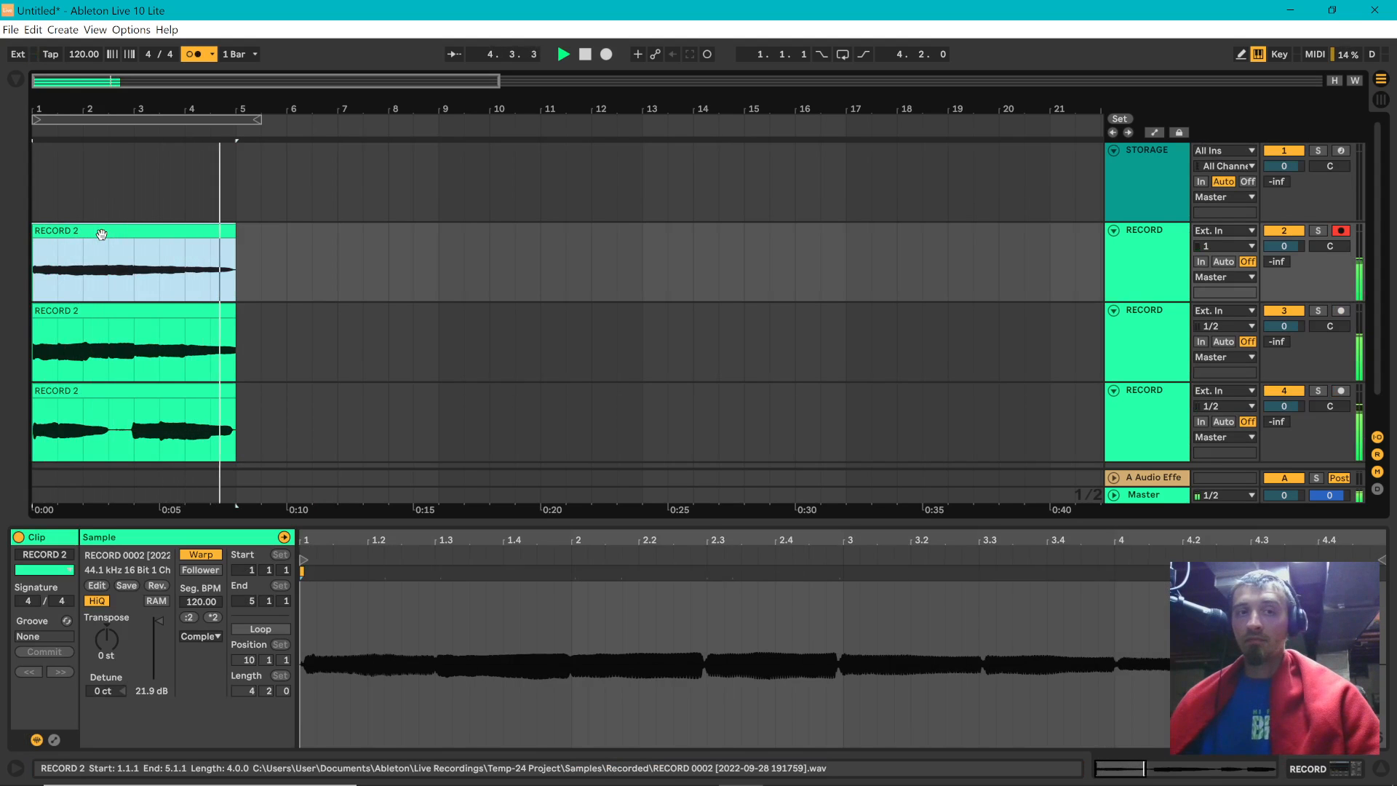
key(space)
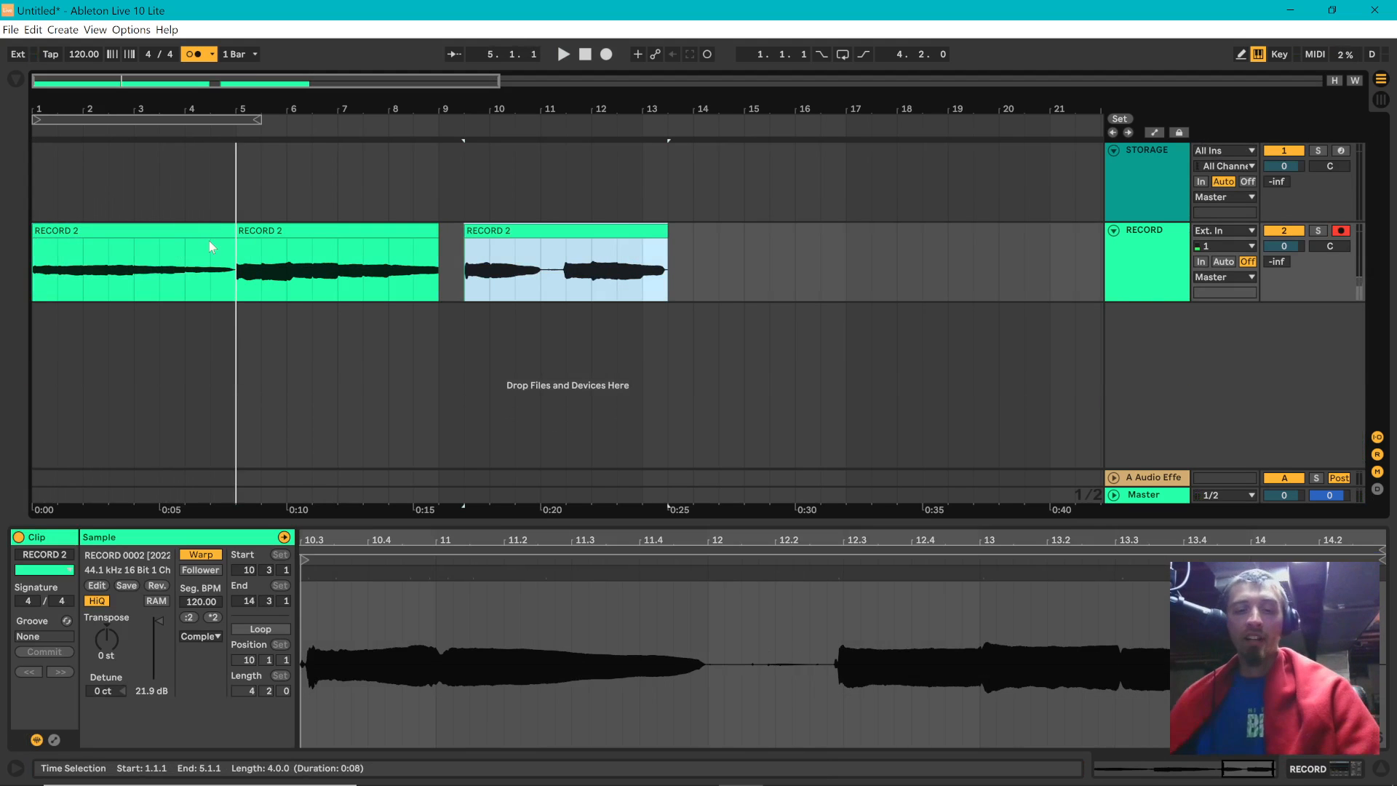
- Move the third take back to 9.1.1, and select all three takes and the STORAGE track
key(Left)
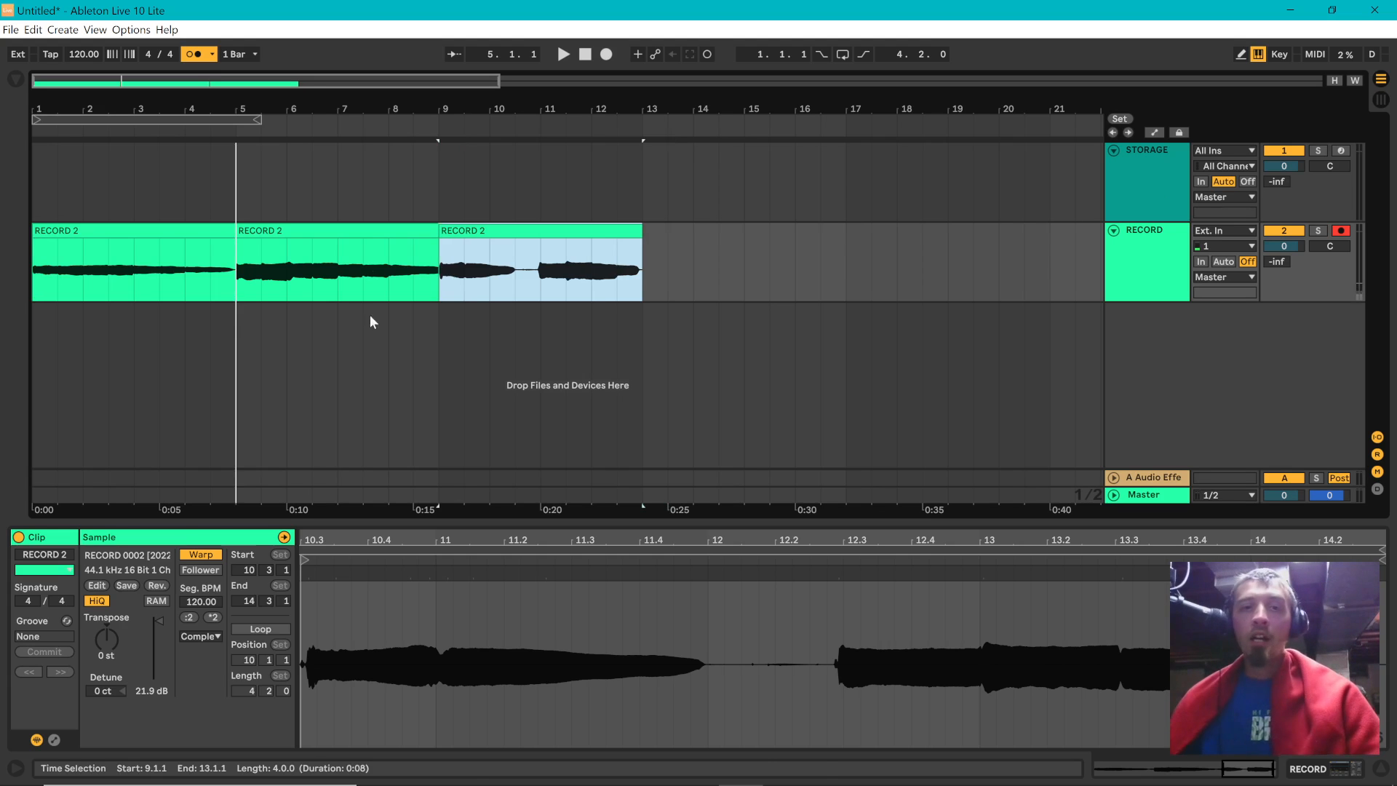
shift+click(365, 232)
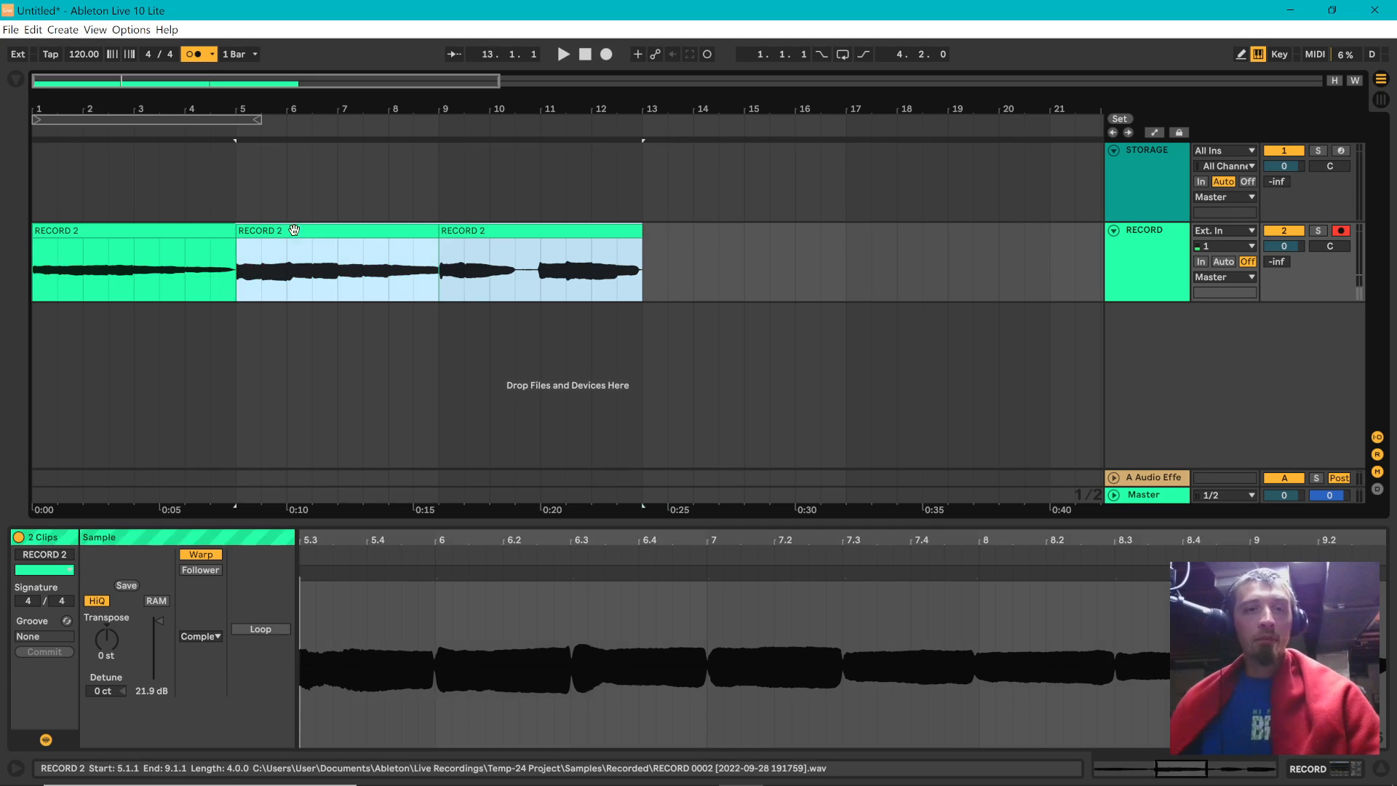
shift+click(158, 231)
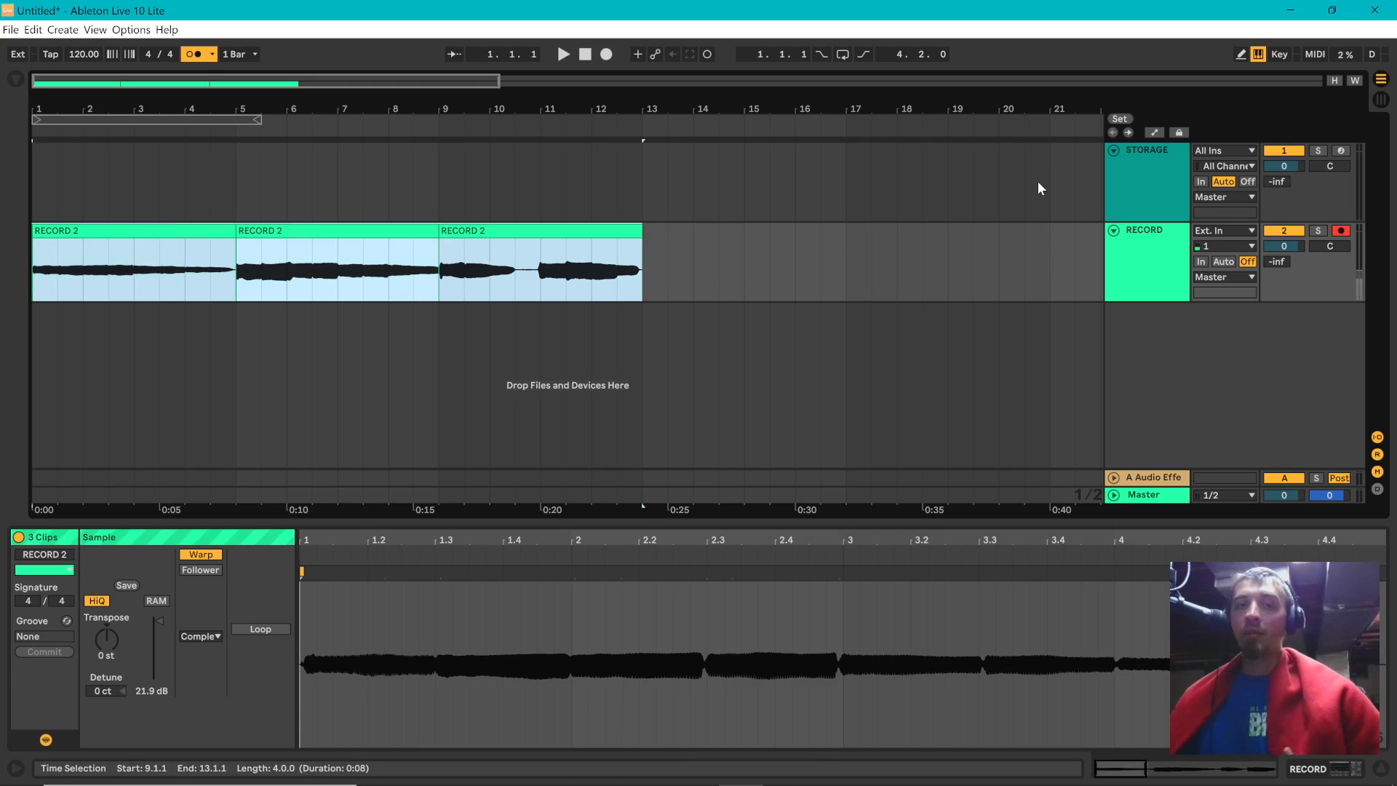
click(1152, 177)
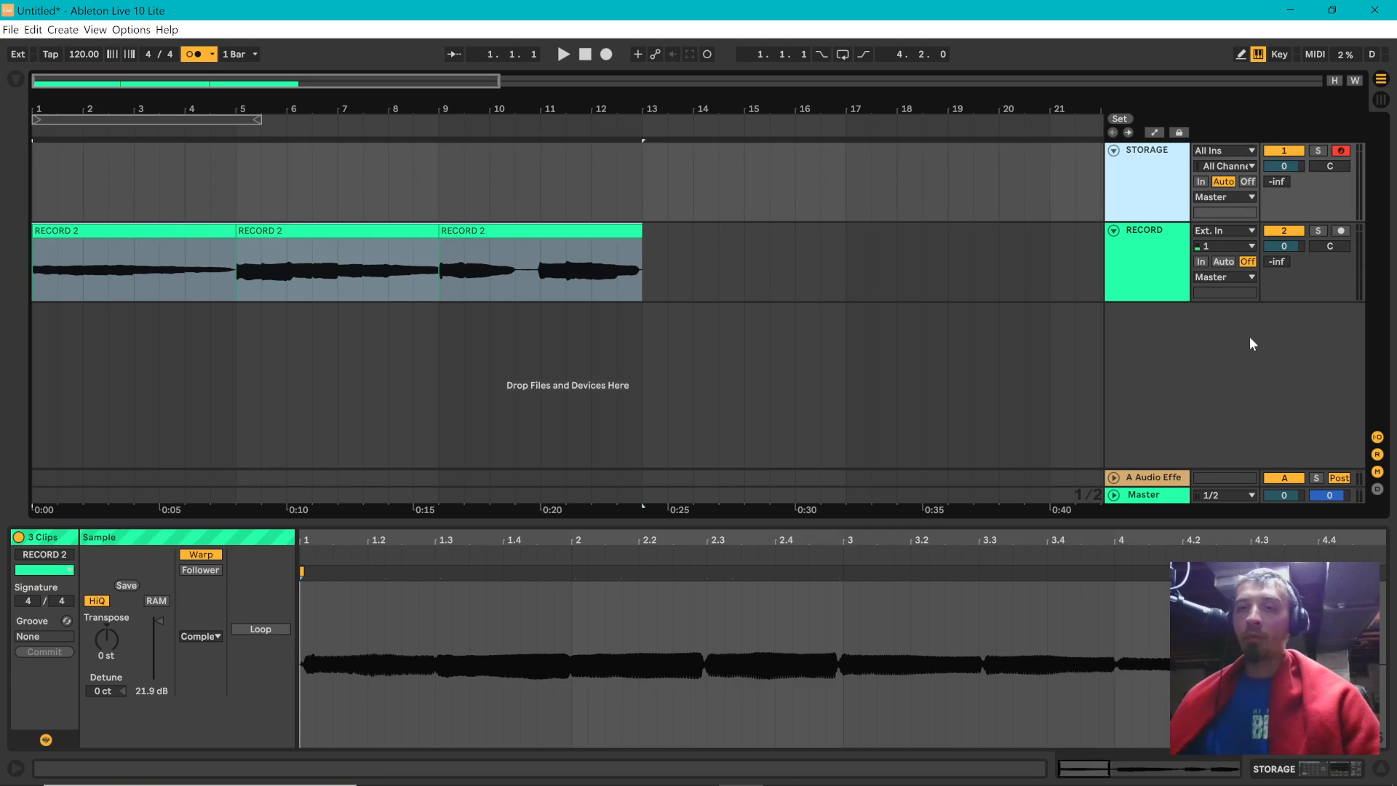
- Load the three trimmed takes from the RECORD track onto the STORAGE Drum Rack pads C1, C#1 and D1
click(1151, 218)
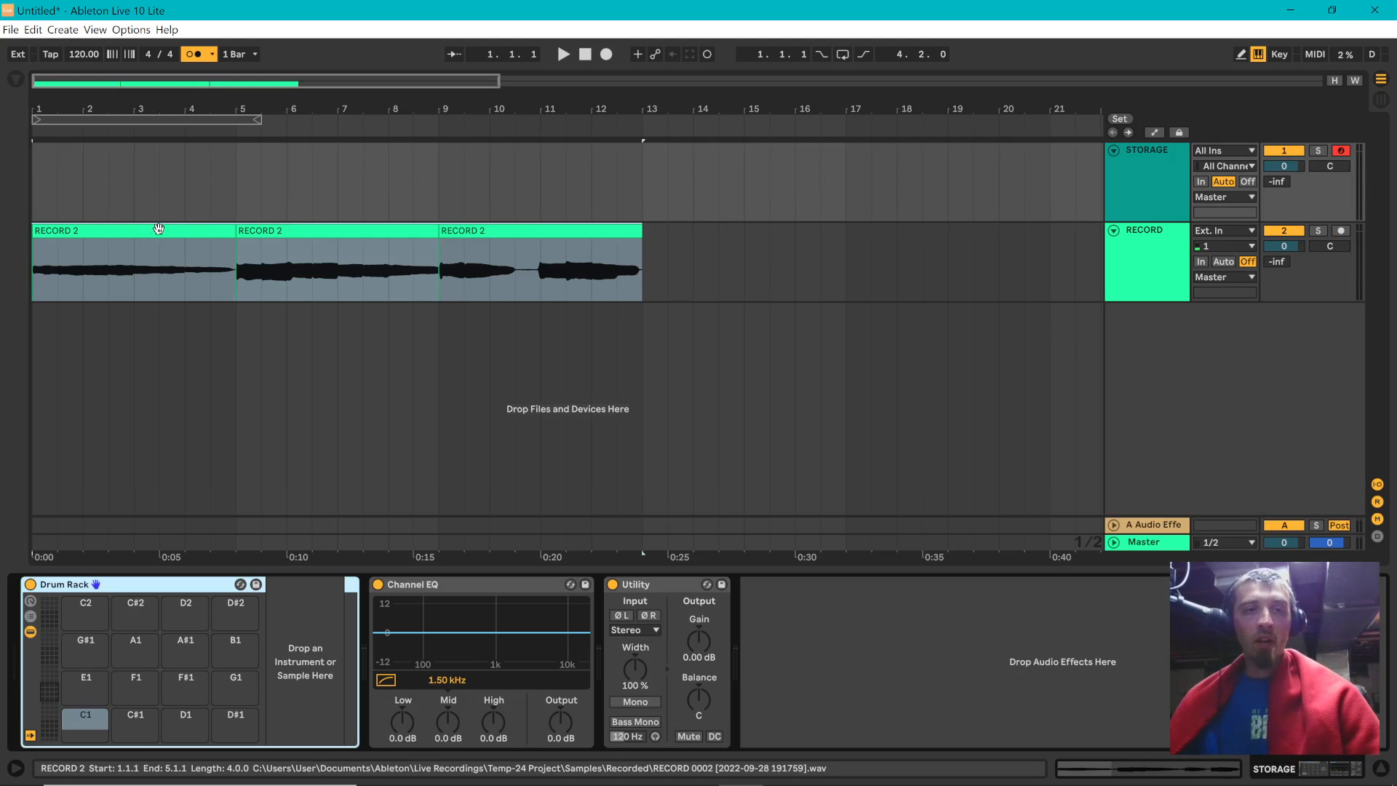
drag(158, 228, 89, 724)
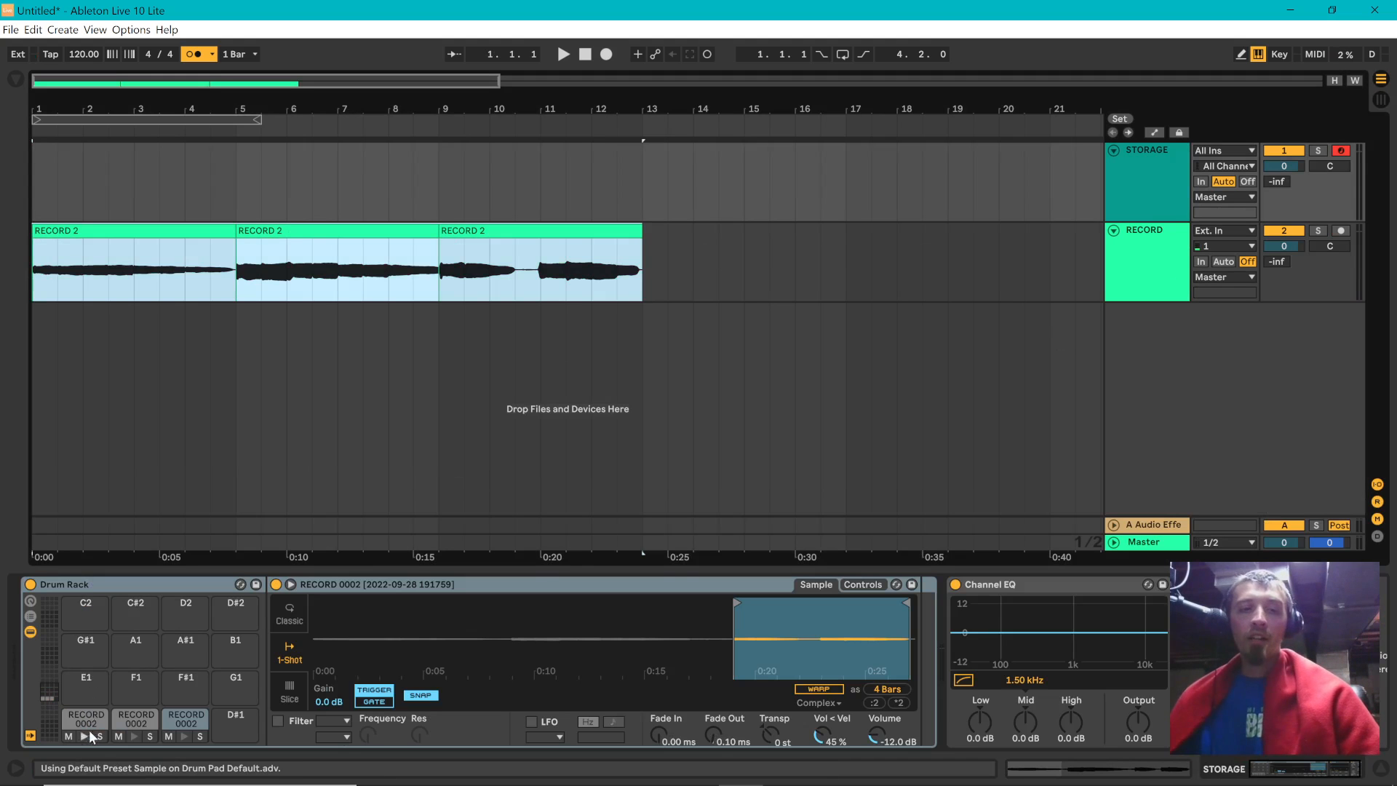
- Rename the three sample pads, starting from C1, as Bass, Bari and Tenor
click(83, 723)
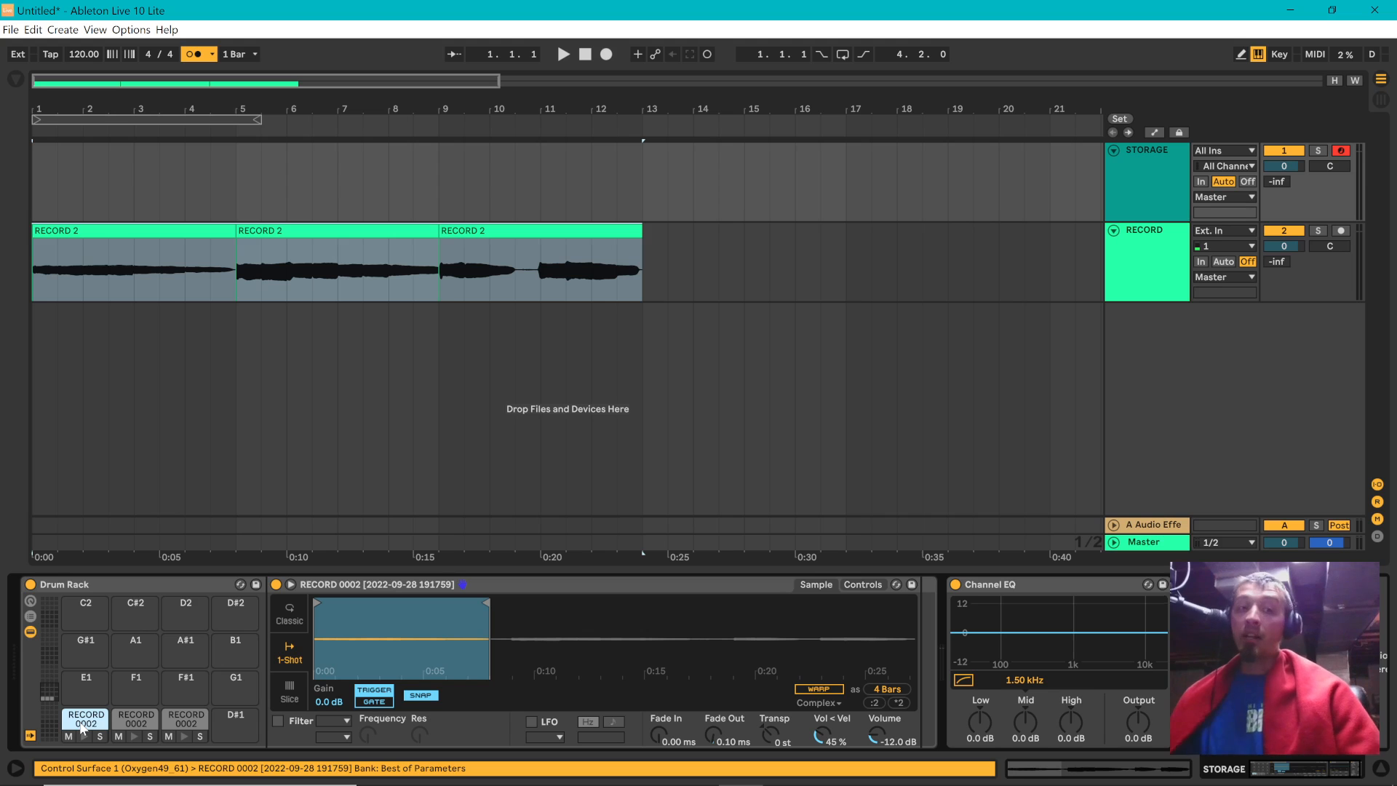
click(83, 728)
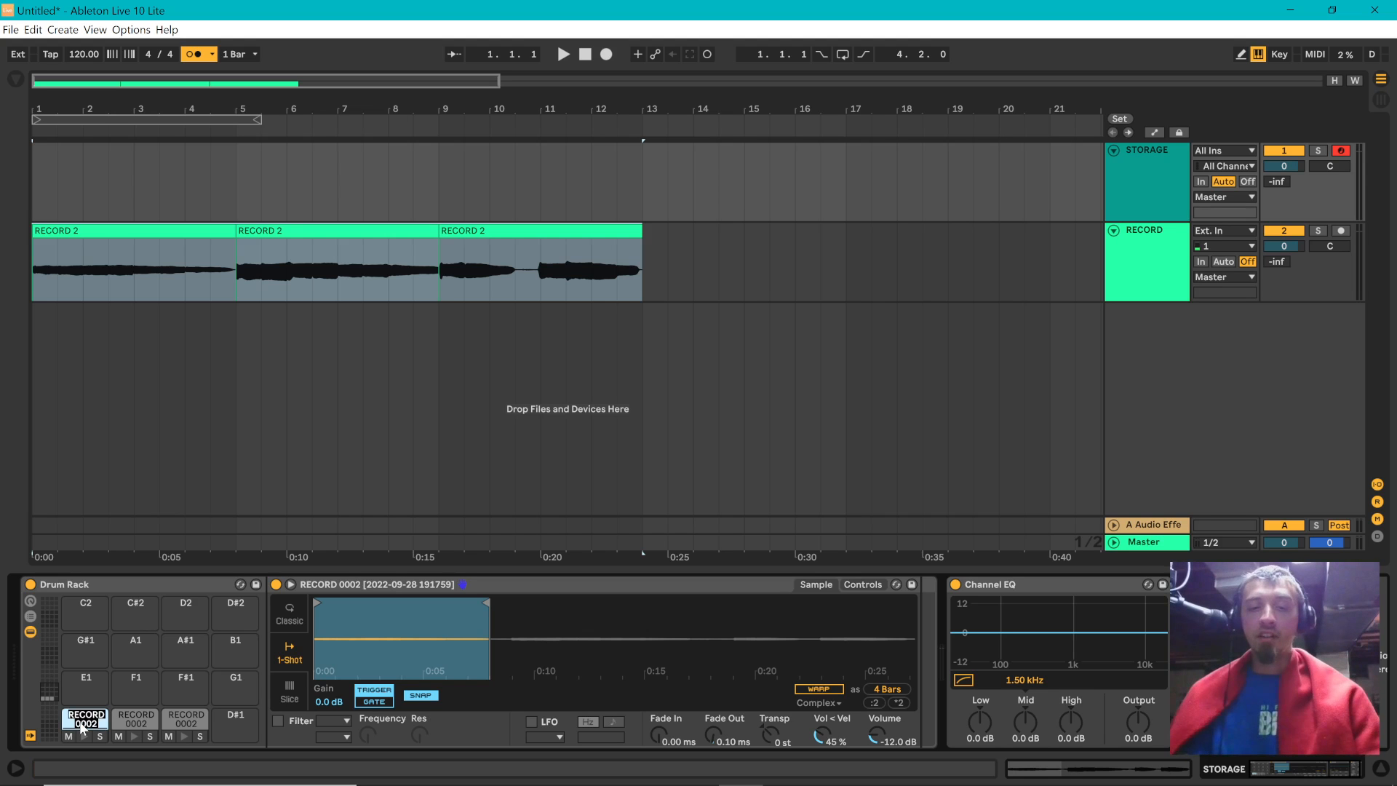
text(Bass)
key(Return)
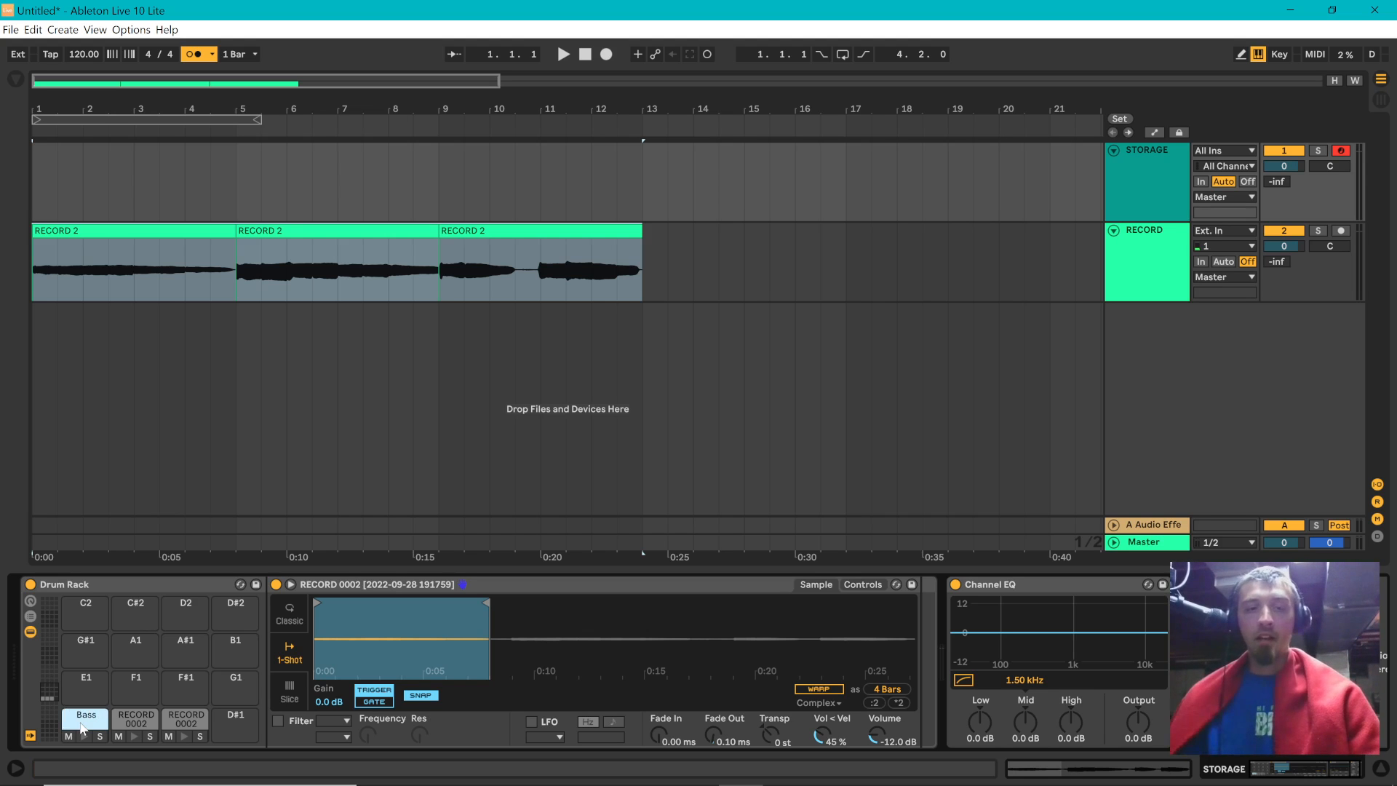
key(Right)
key(ctrl+r)
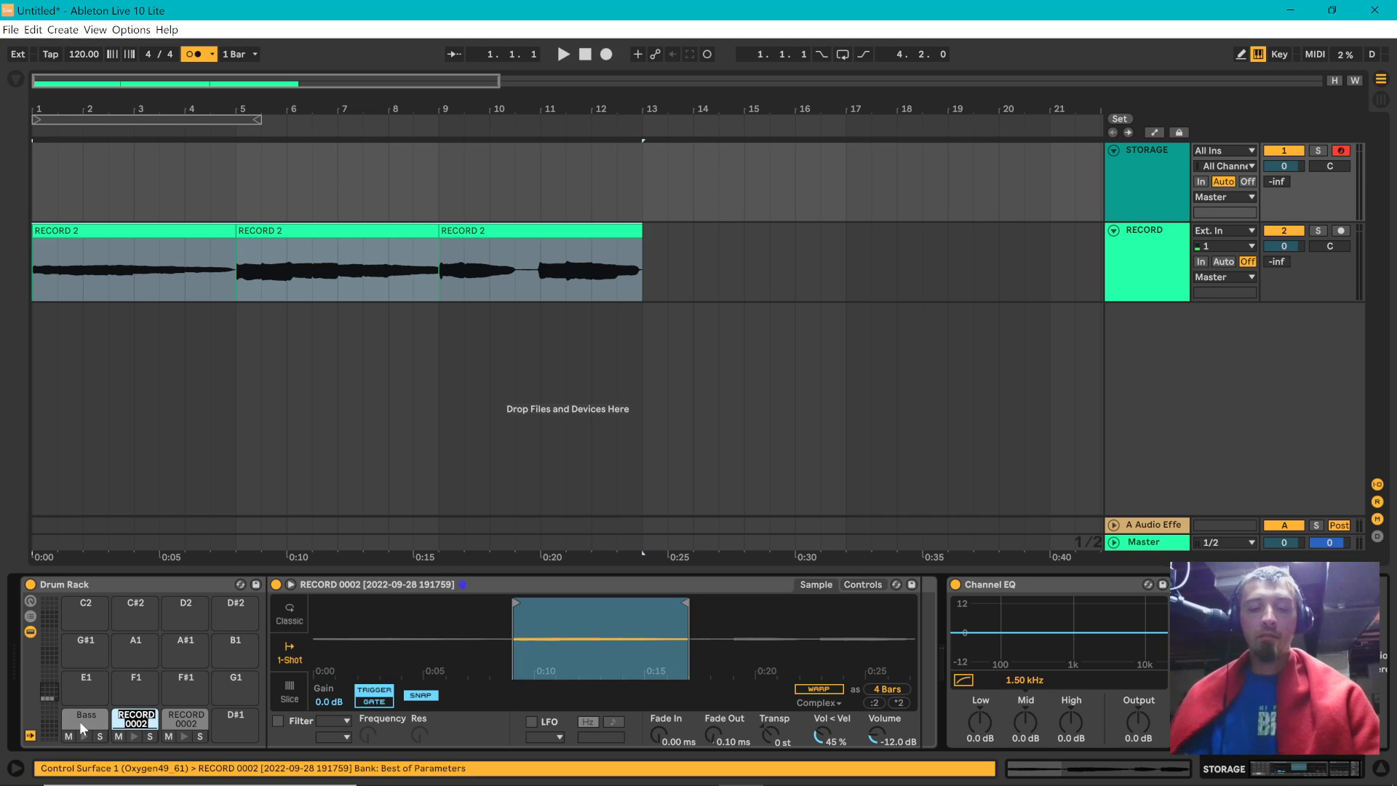
text(Bari)
key(Return)
key(Right)
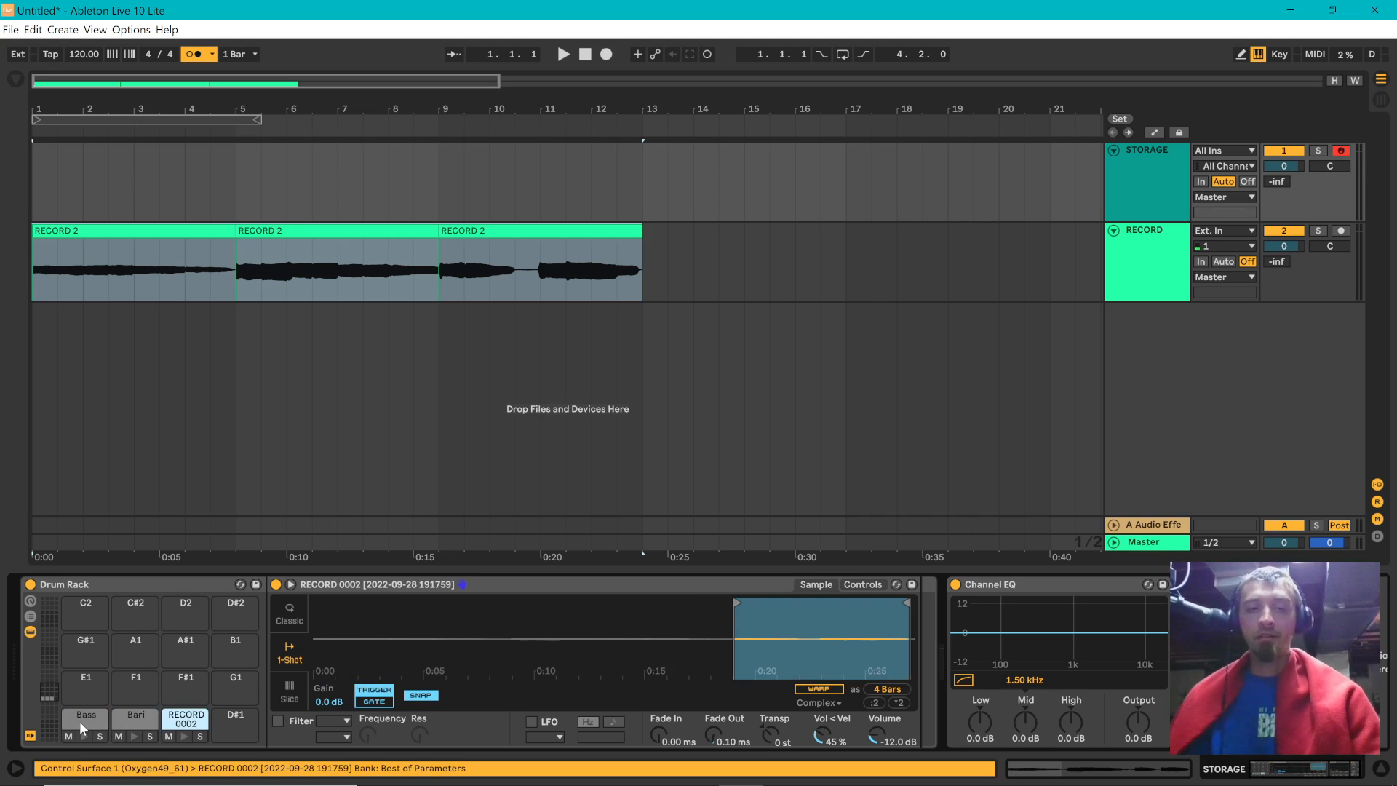
key(ctrl+r)
text(Tenor)
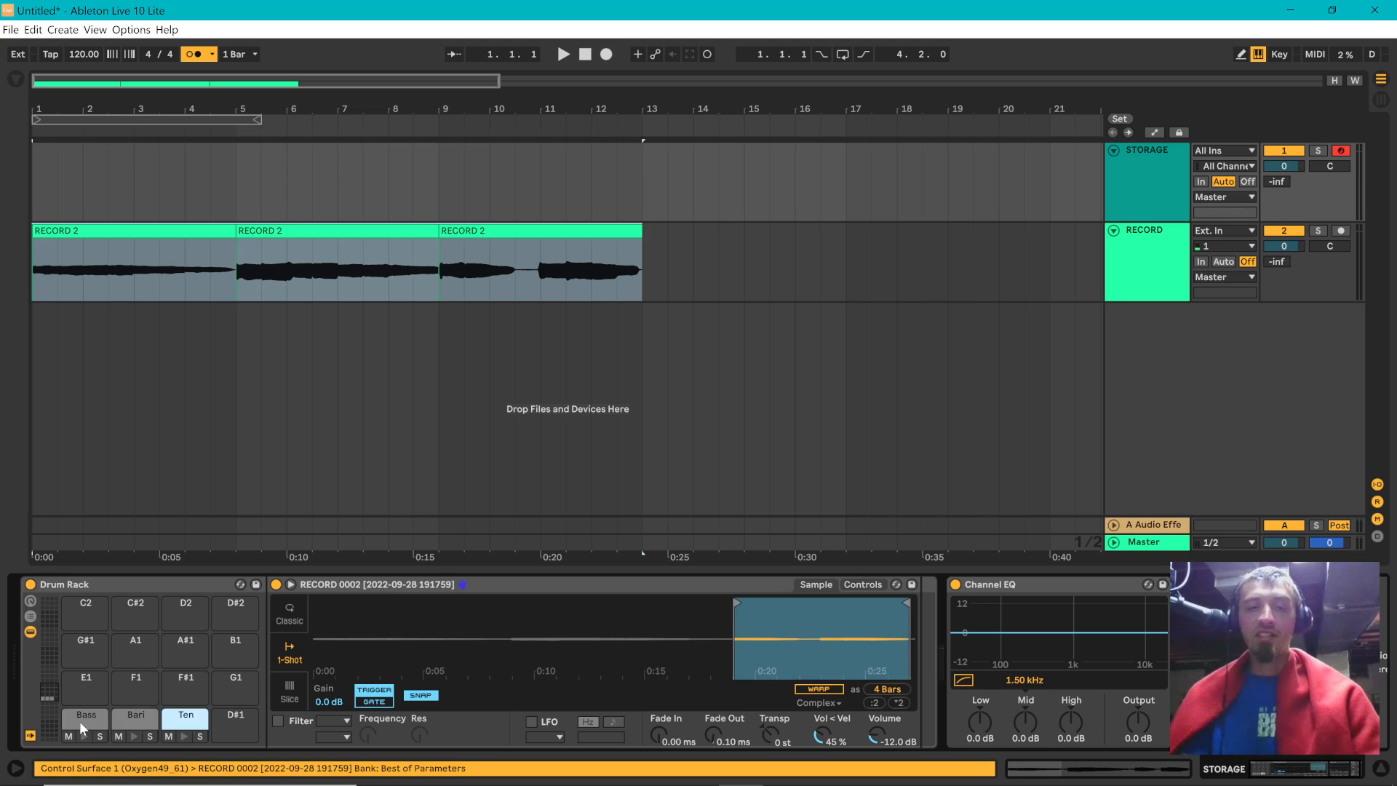
key(Return)
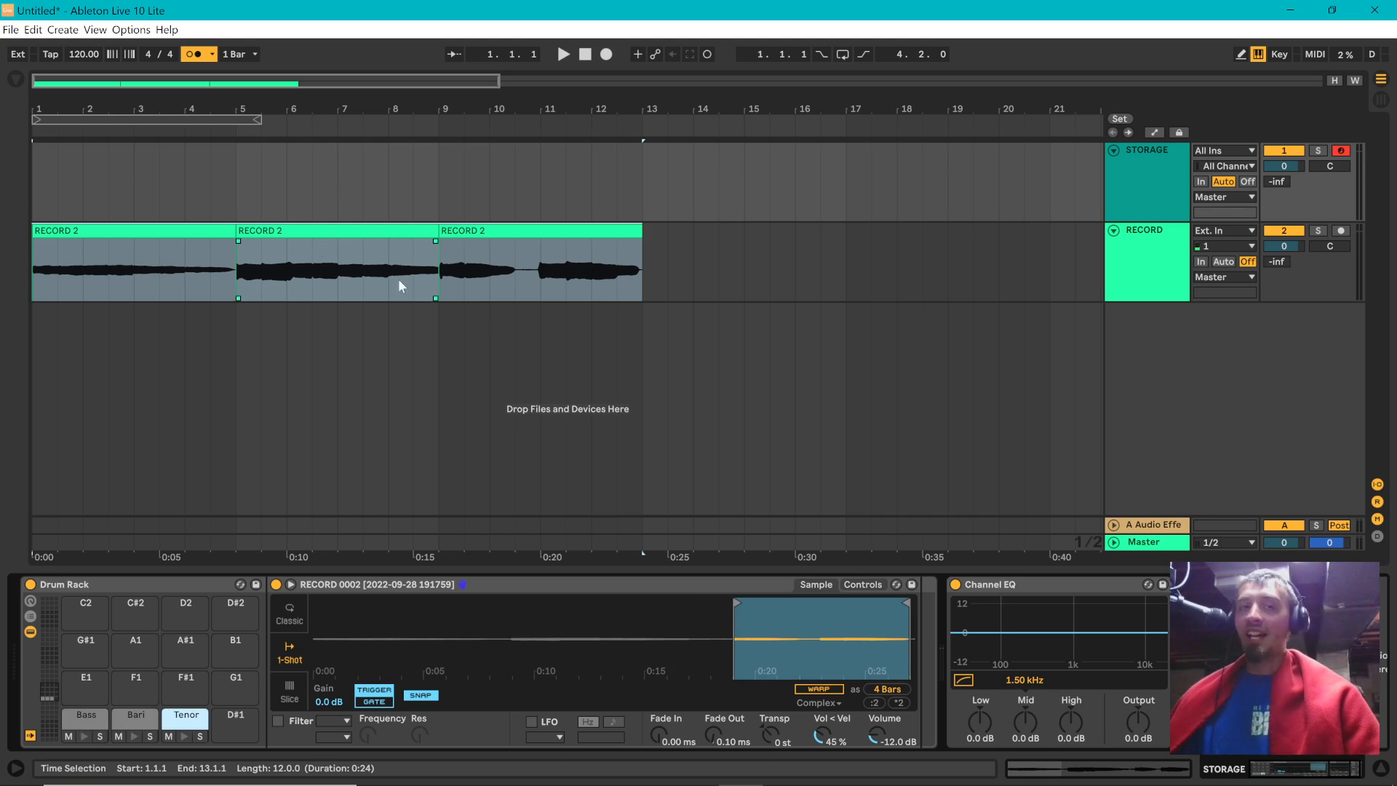
- Delete the RECORD track and shorten the arrangement loop to four bars, from 1.1.1 to 5.1.1
click(213, 230)
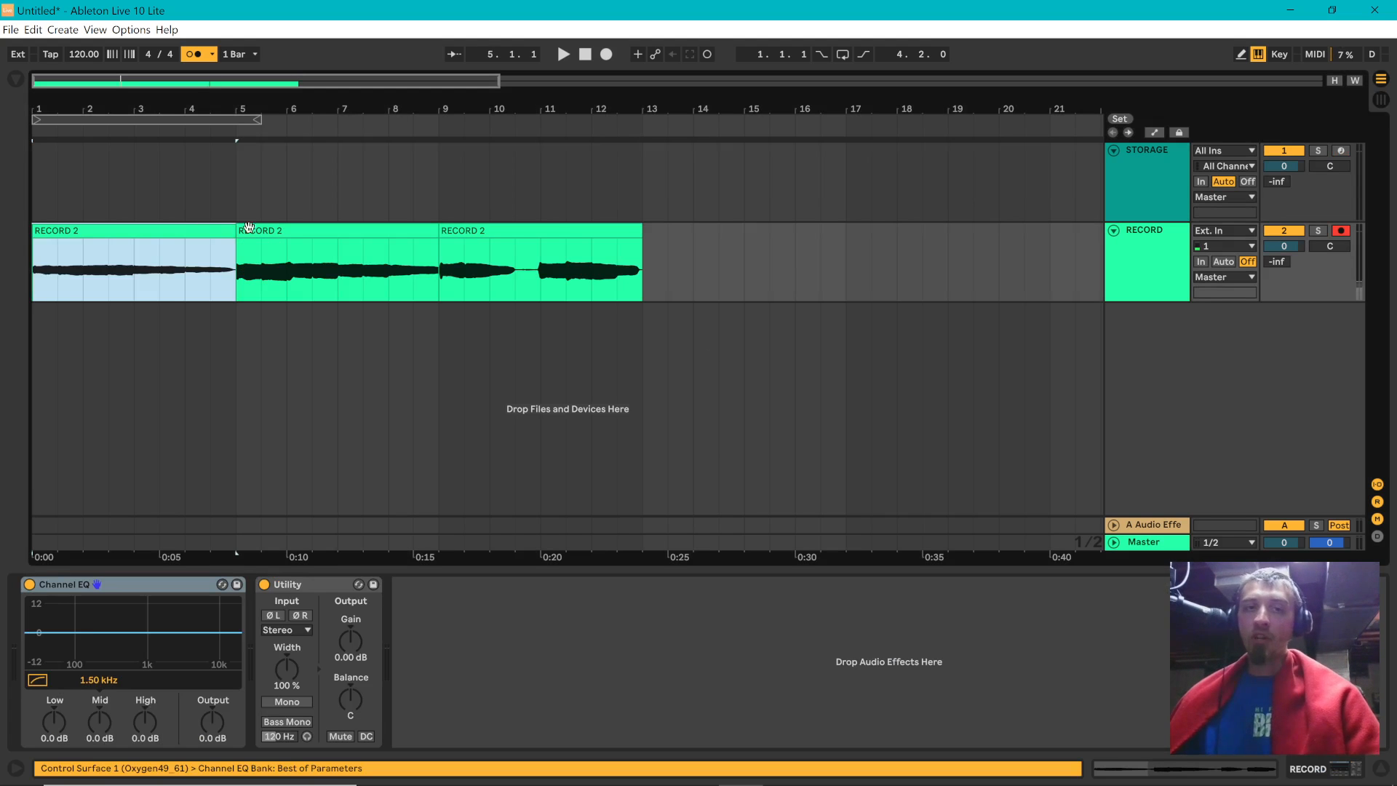
click(1156, 269)
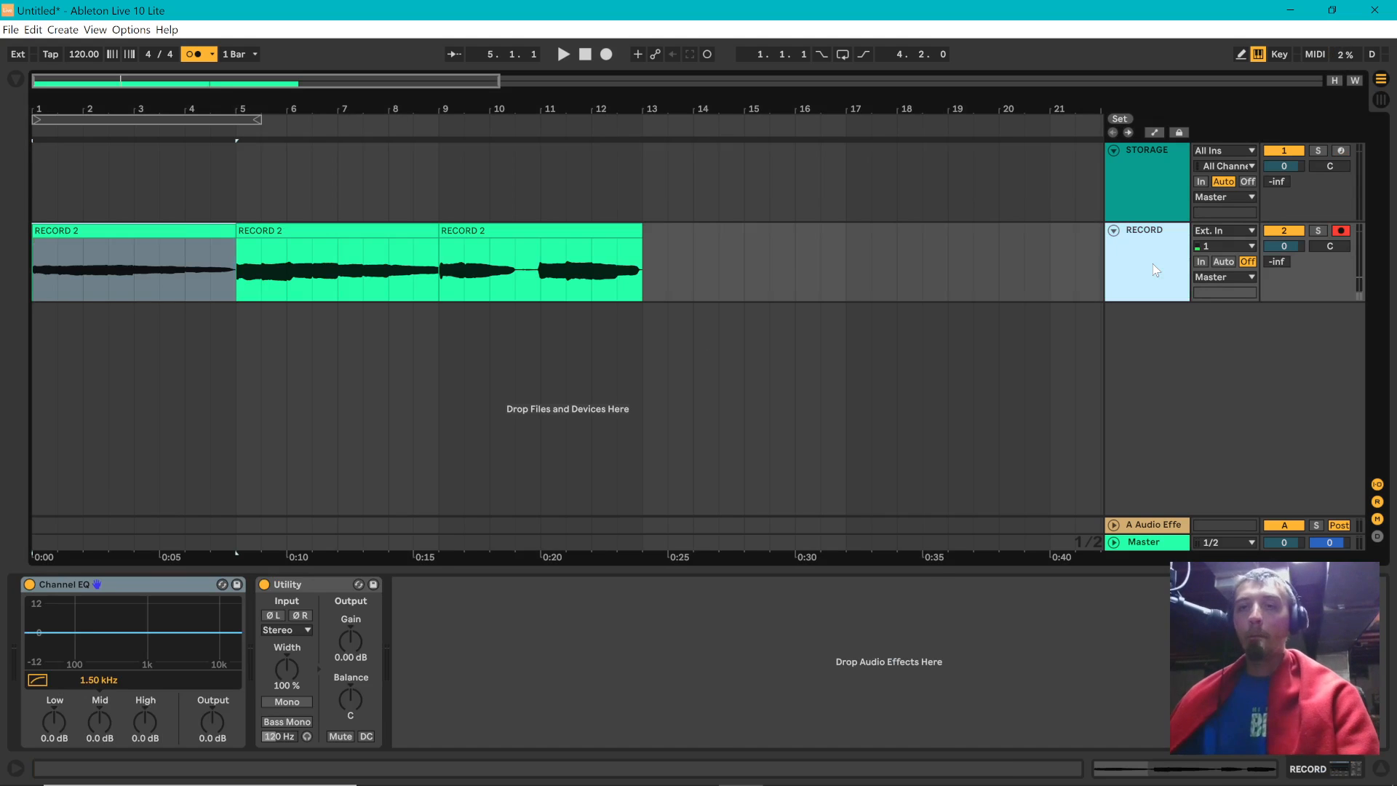
key(Delete)
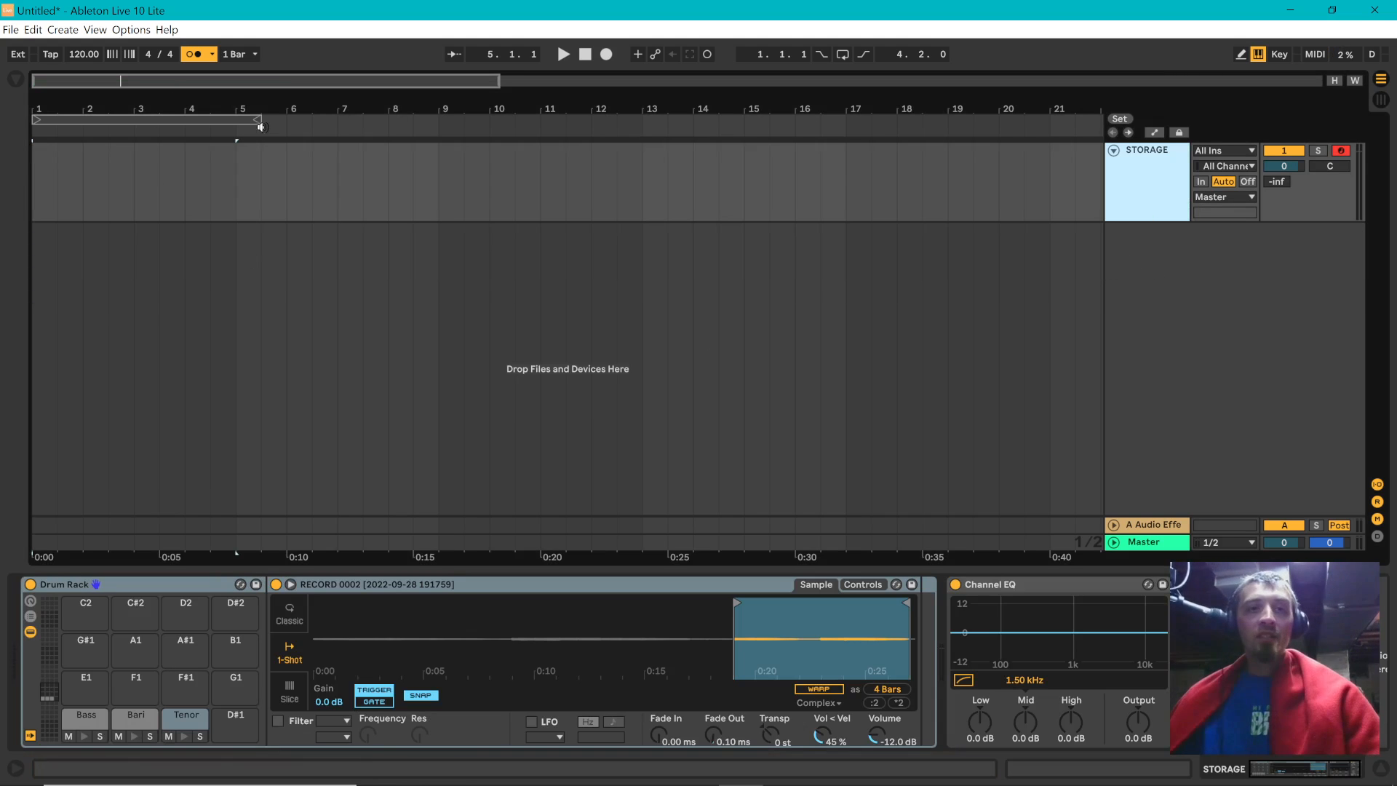
drag(257, 122, 240, 121)
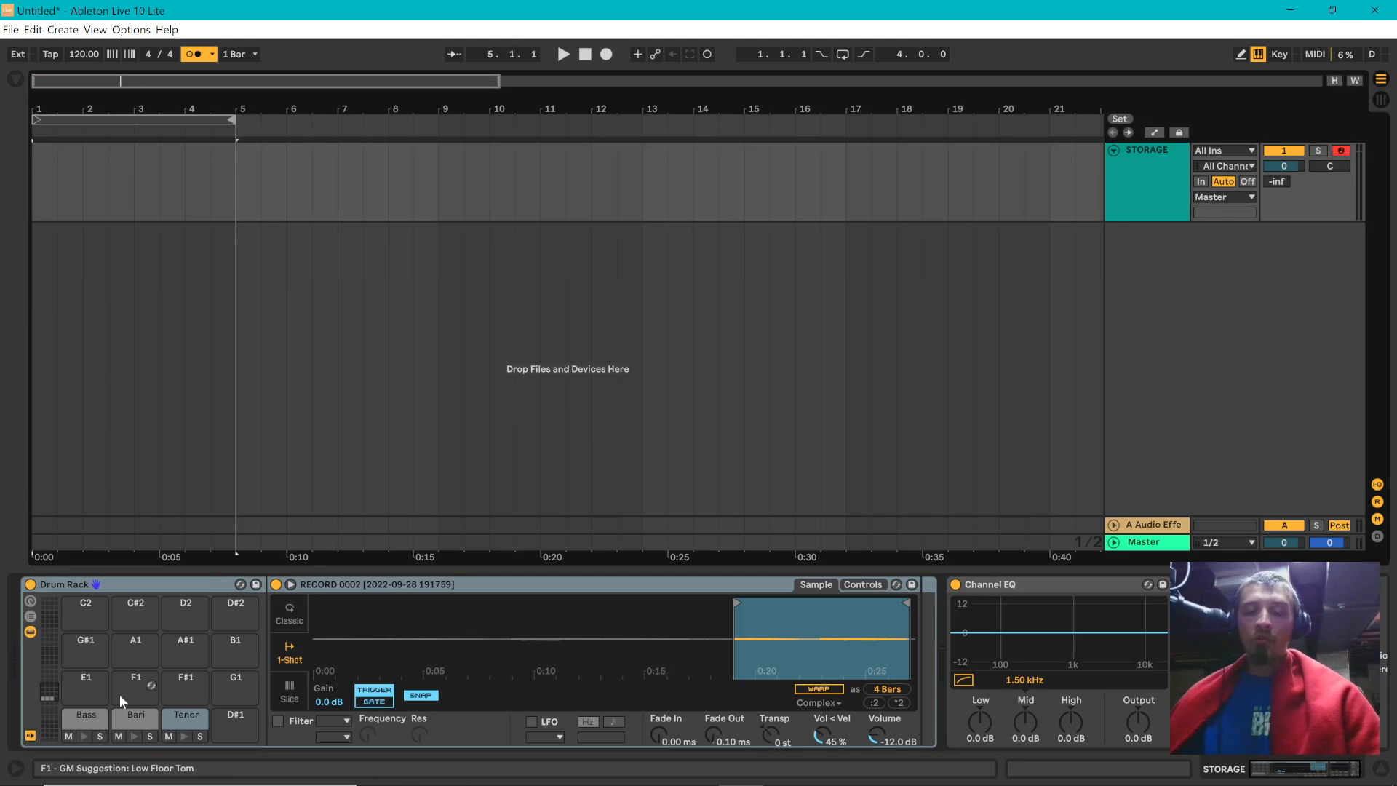
- Run playback briefly from 1.1.1 with the STORAGE track armed, and stop it
click(37, 191)
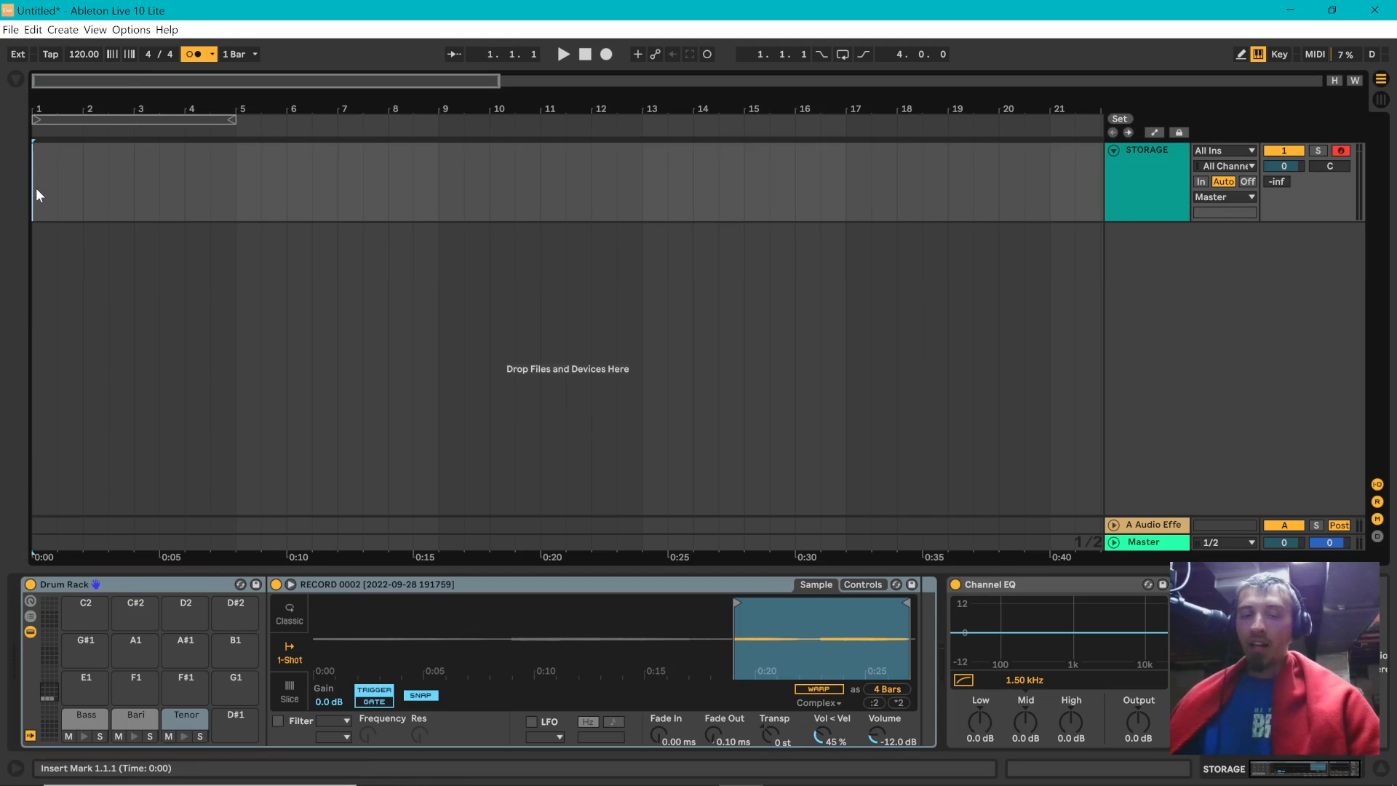
key(space)
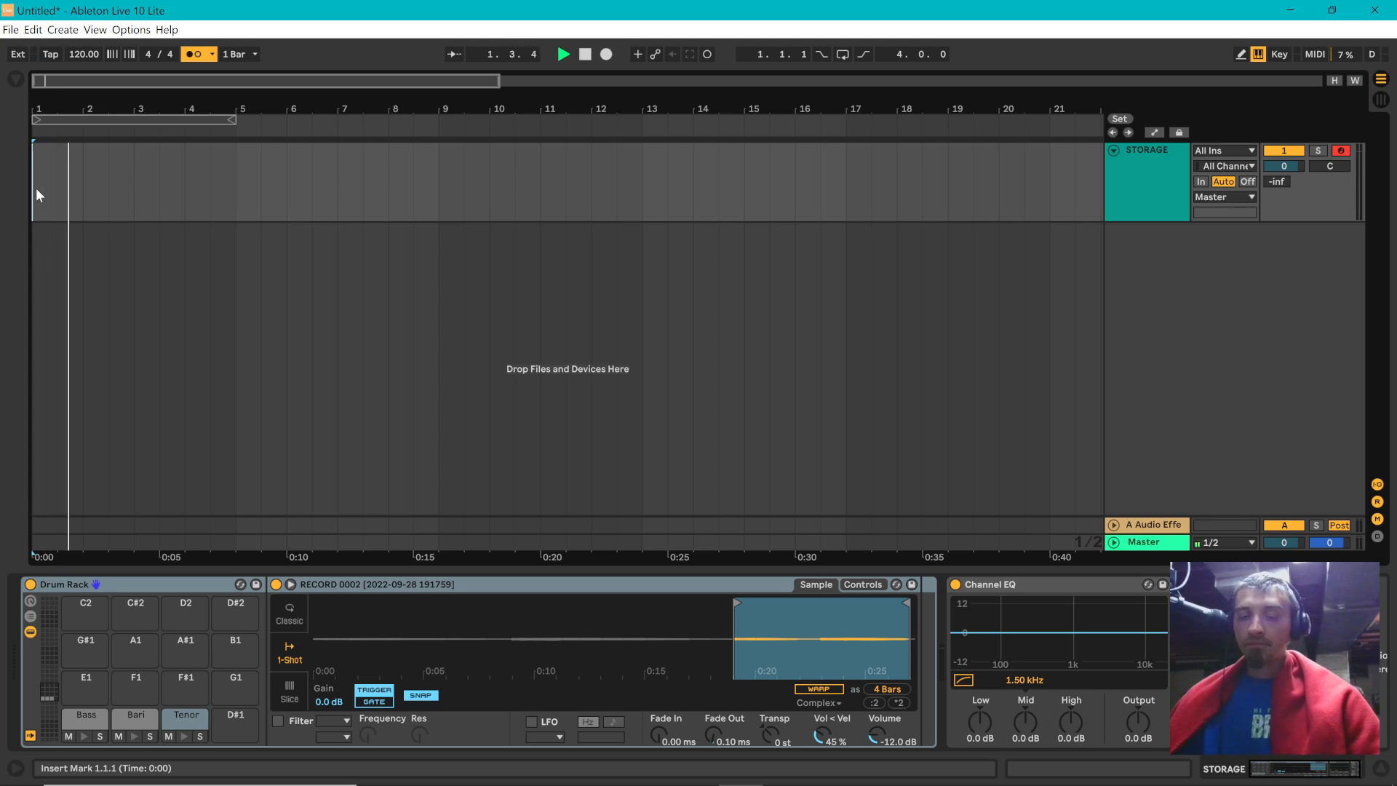
key(space)
- Create a four-bar MIDI clip at 1.1.1 on the STORAGE track and add Bass, Bari and Tenor notes on its first beat
drag(35, 179, 231, 185)
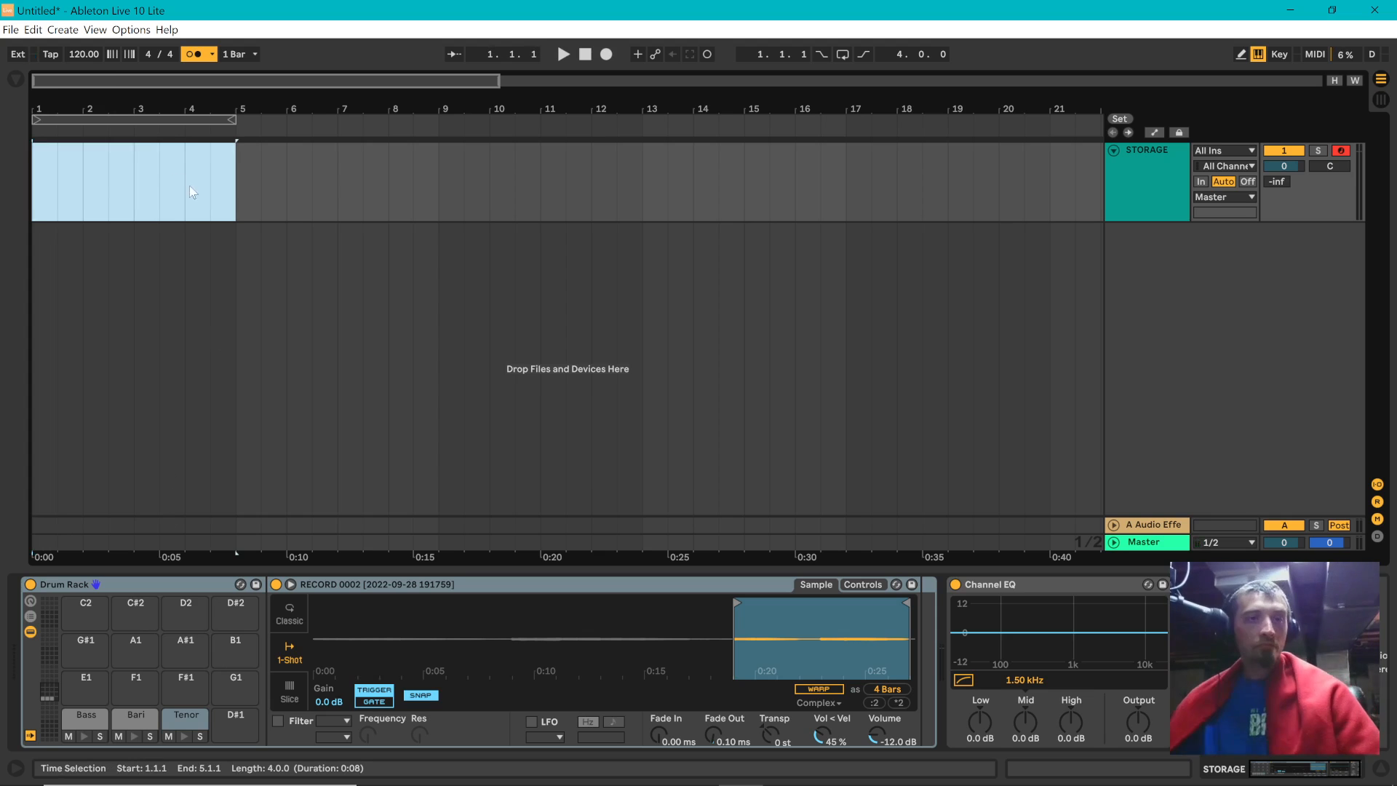
key(ctrl+shift+m)
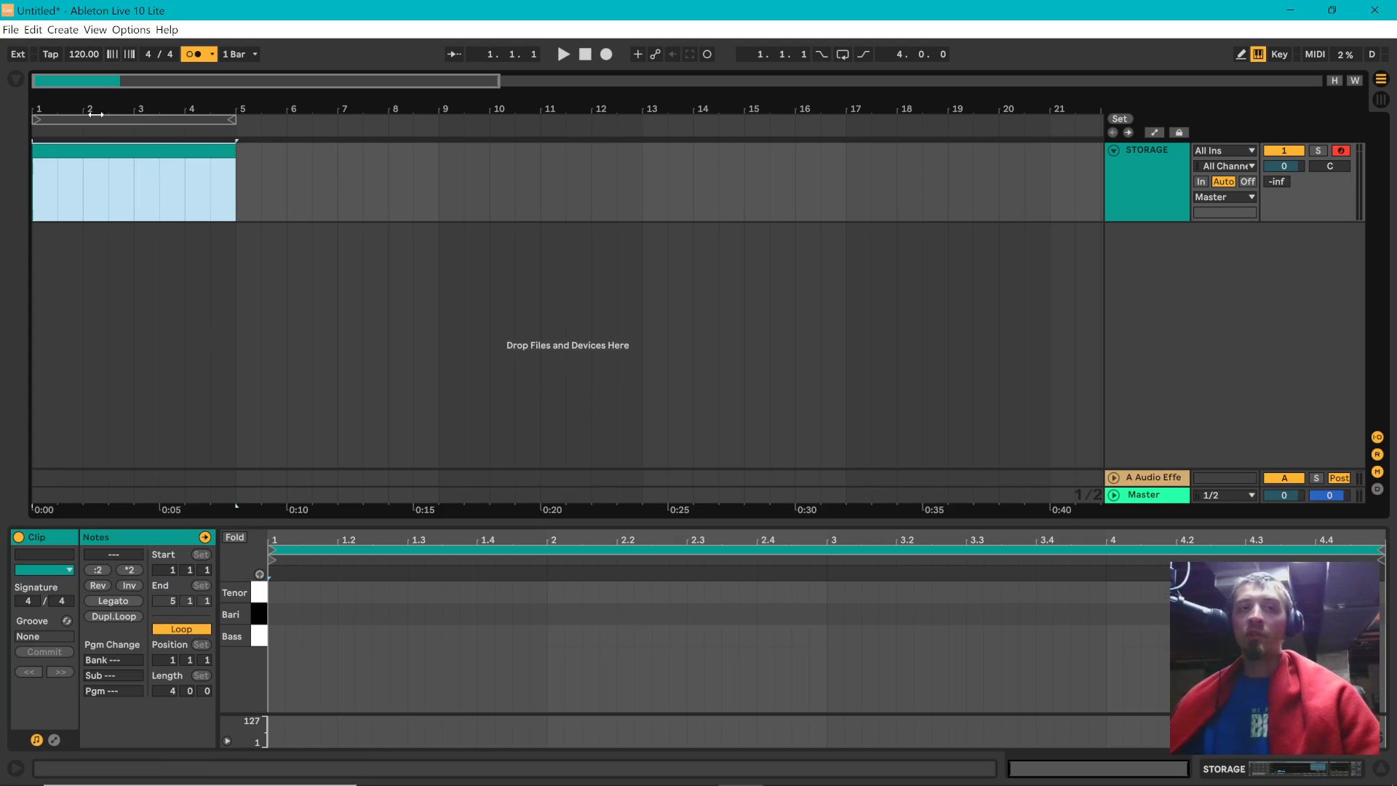
double_click(276, 635)
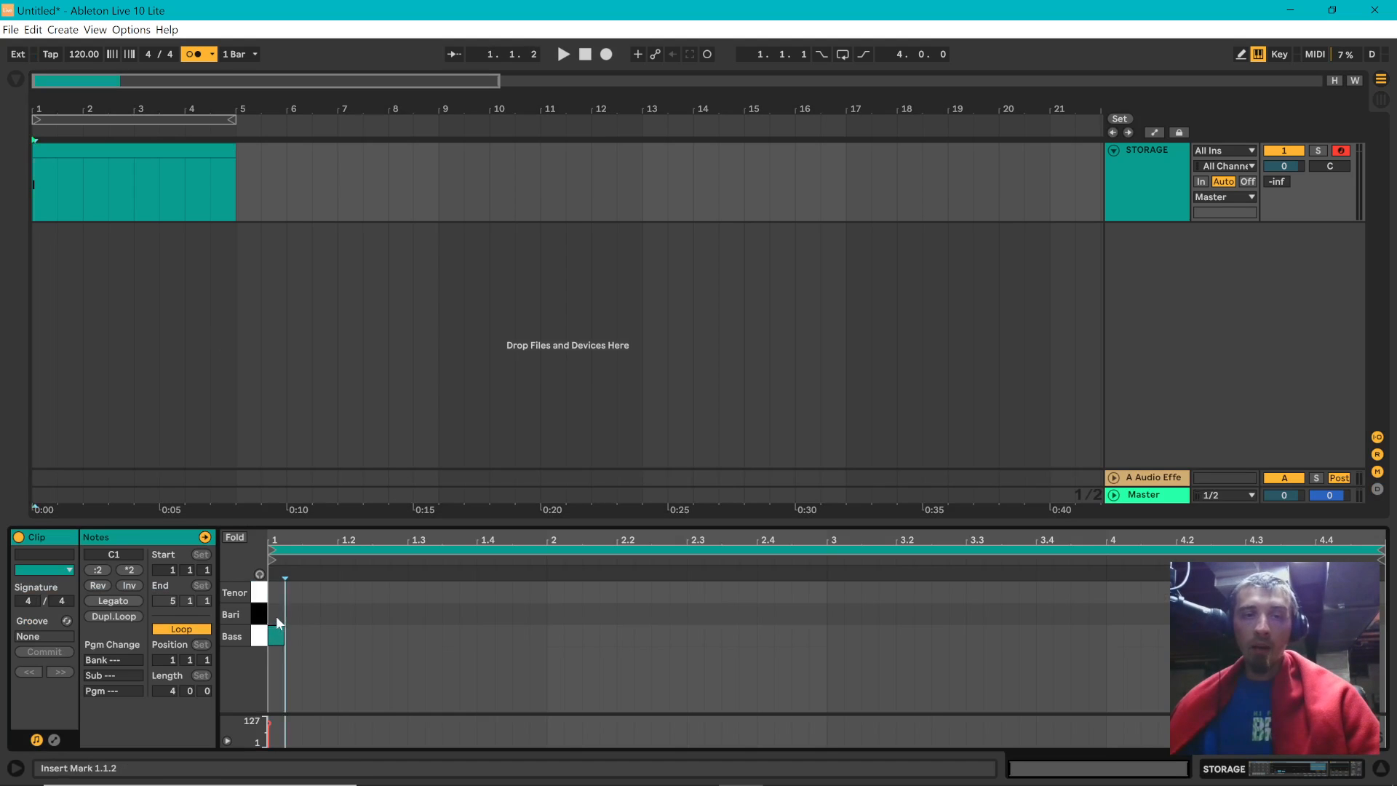
double_click(277, 614)
double_click(277, 592)
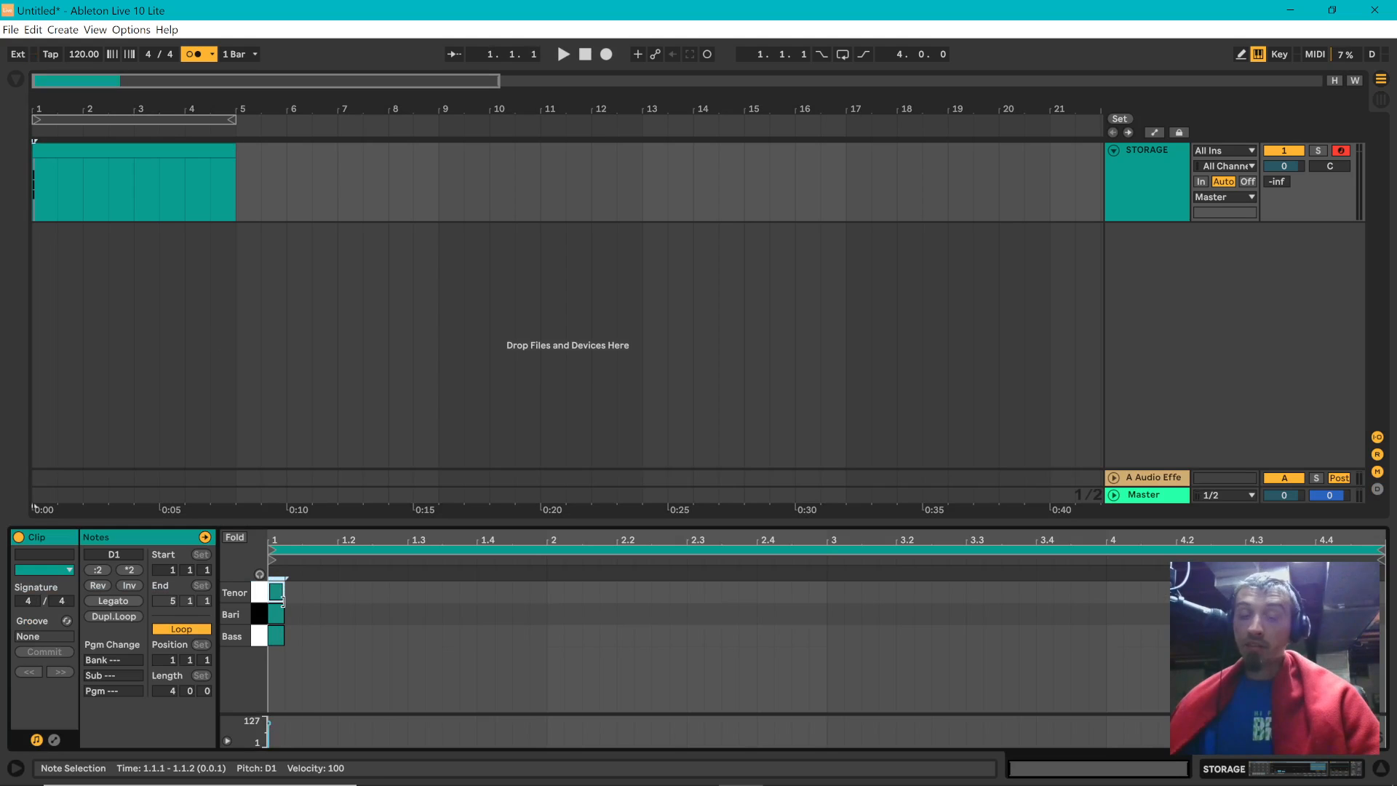
- Inspect the sample trigger settings of the Bari and Bass pads in the Drum Rack
click(1150, 197)
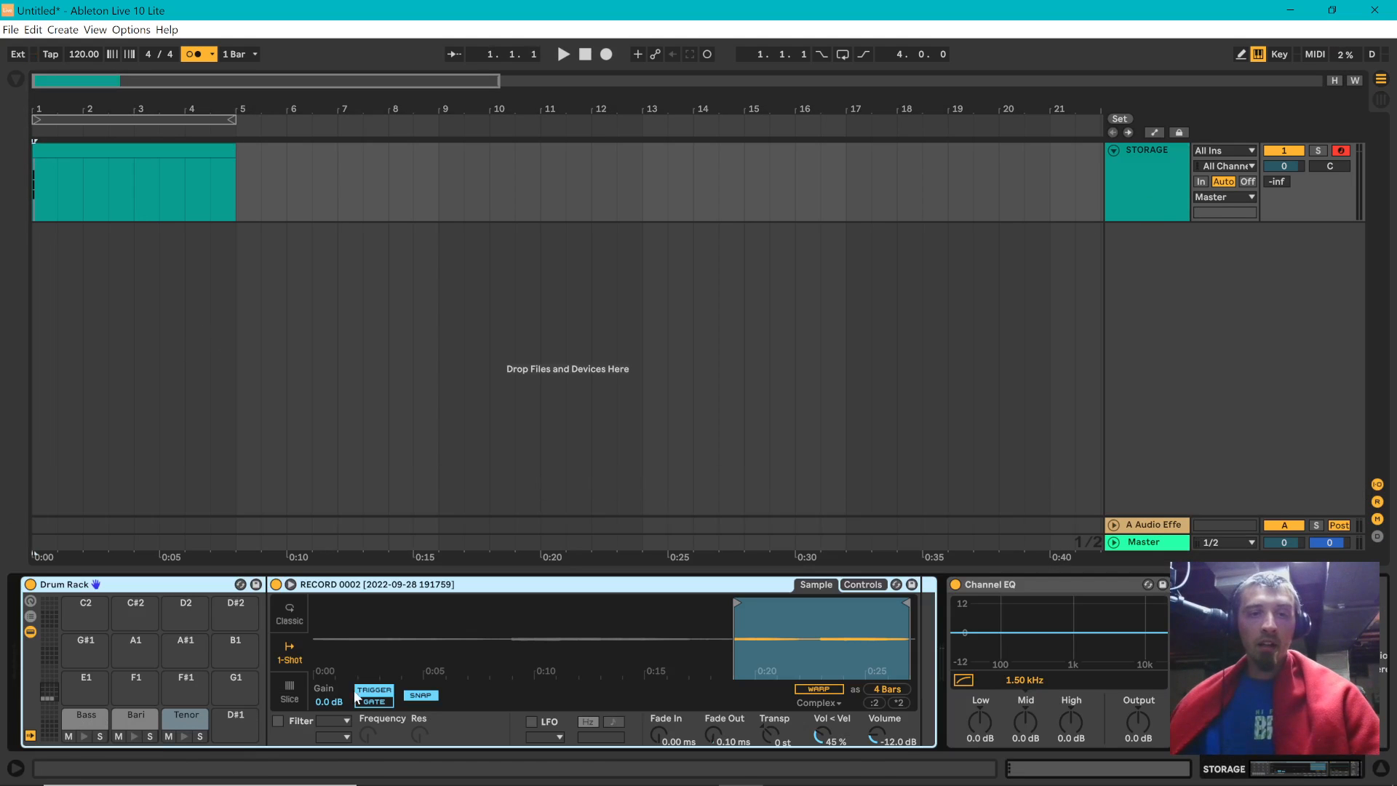
click(145, 718)
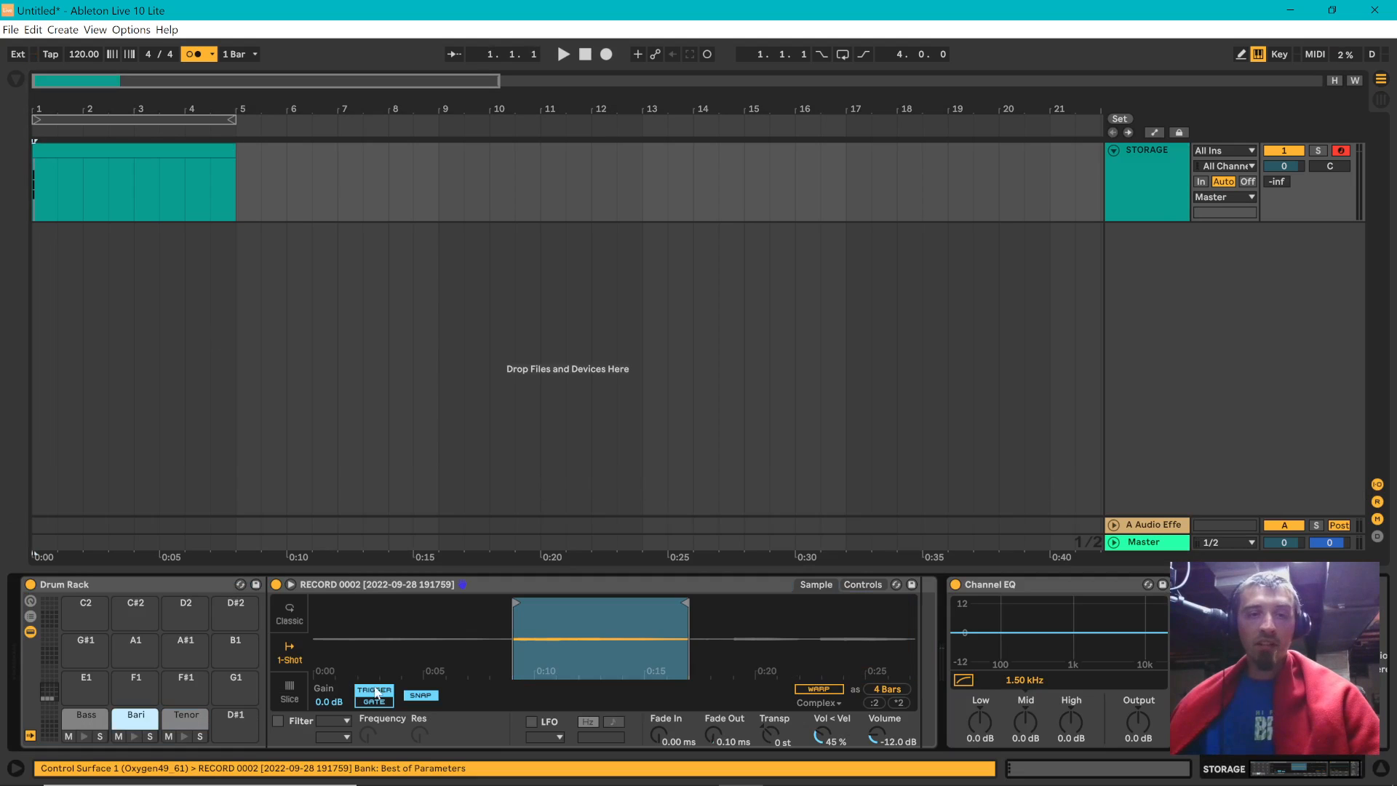
click(99, 719)
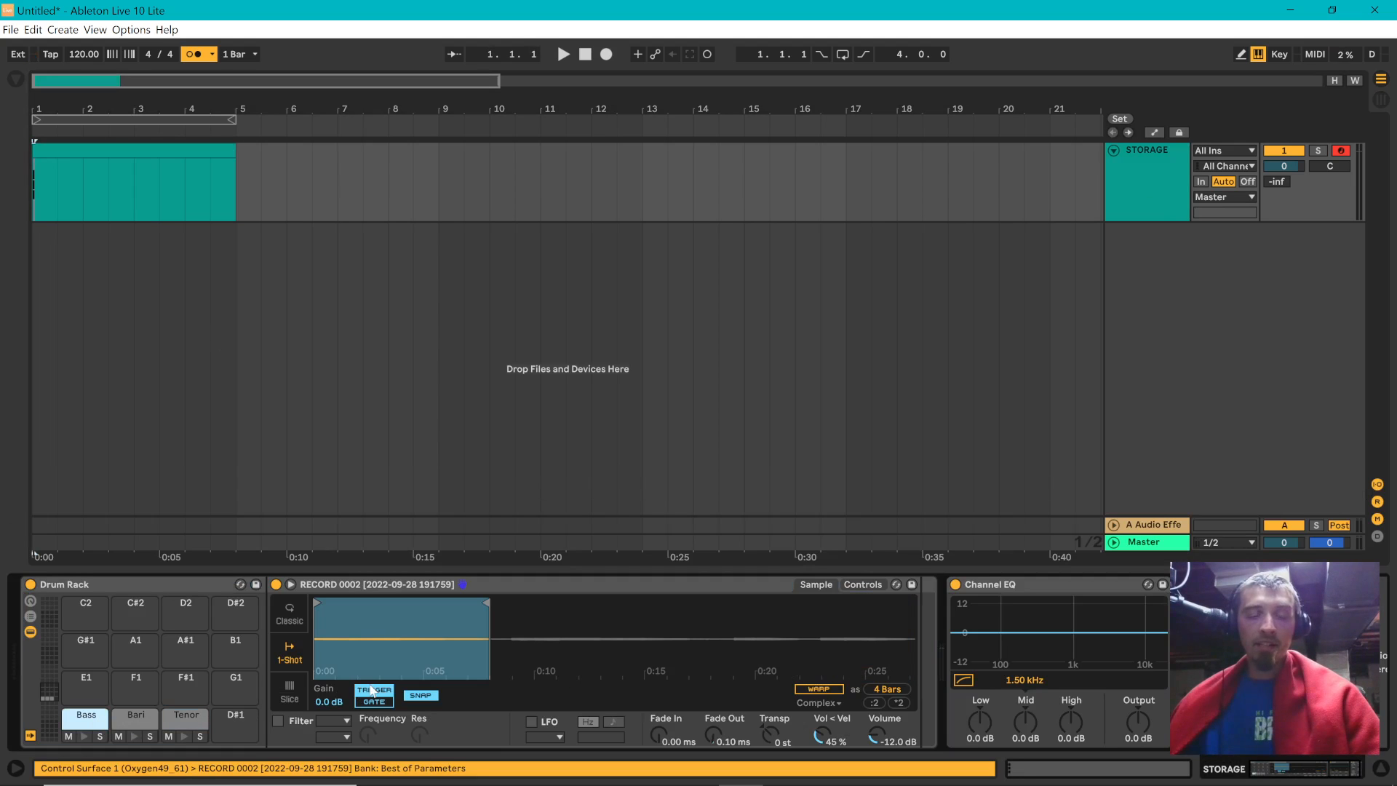
- Select the four-bar MIDI clip on the STORAGE track and play it to hear the layered hums
click(134, 151)
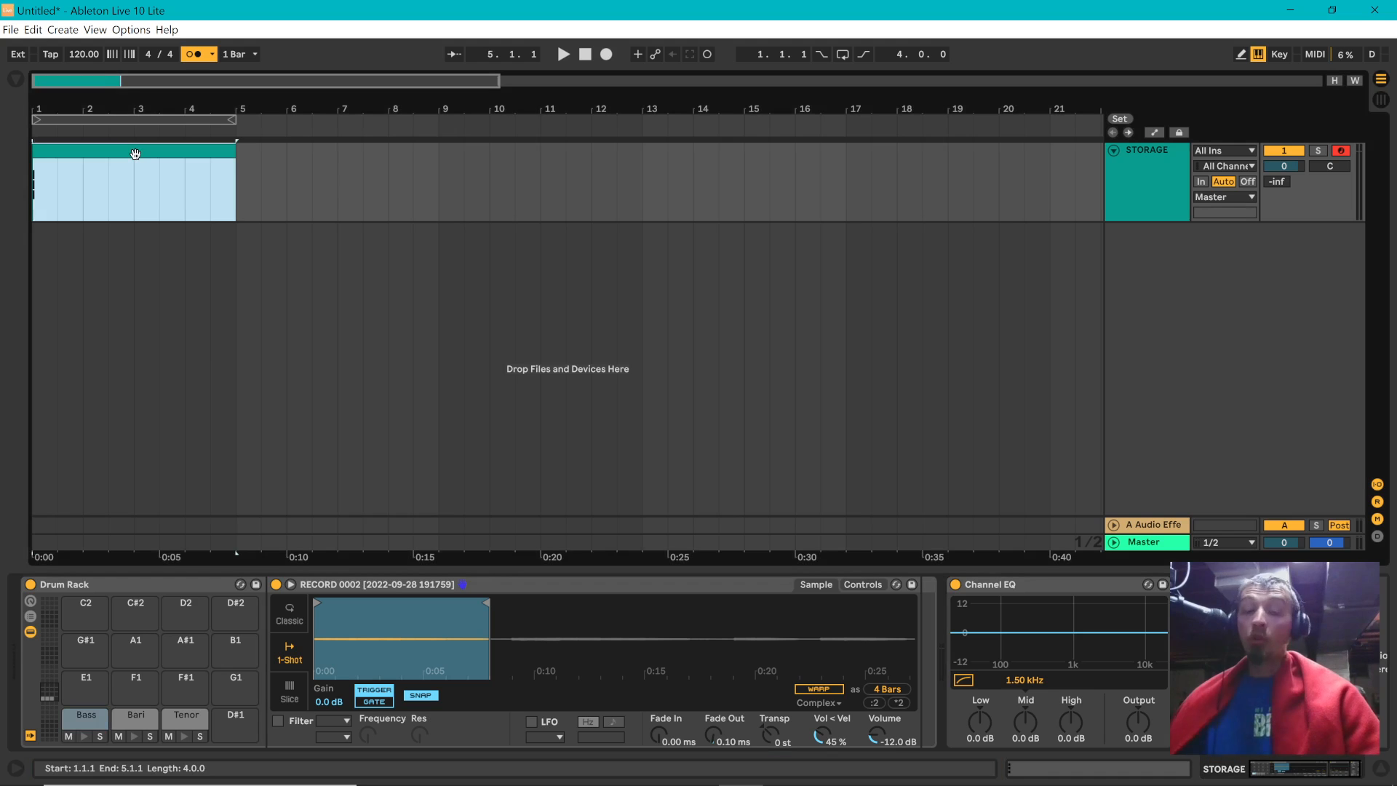
key(space)
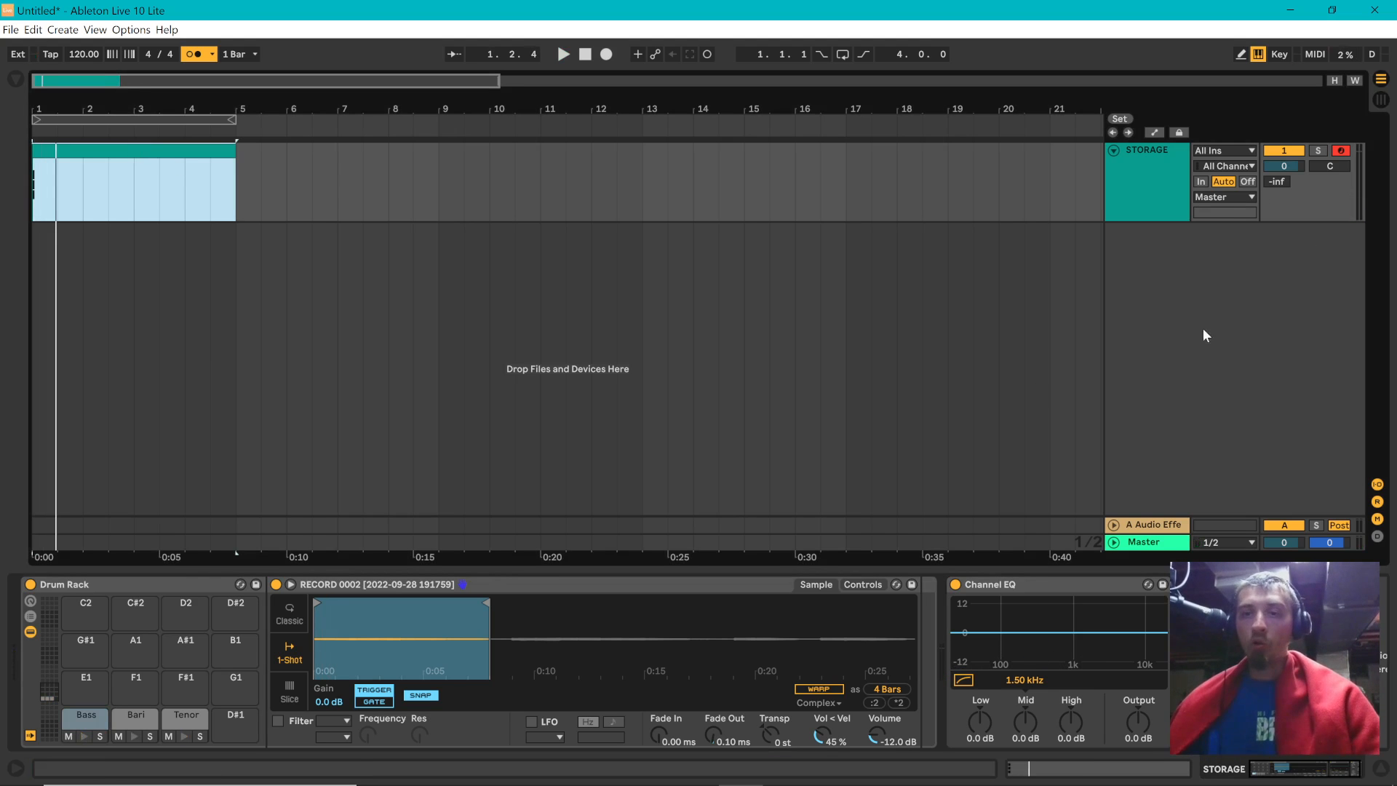
key(space)
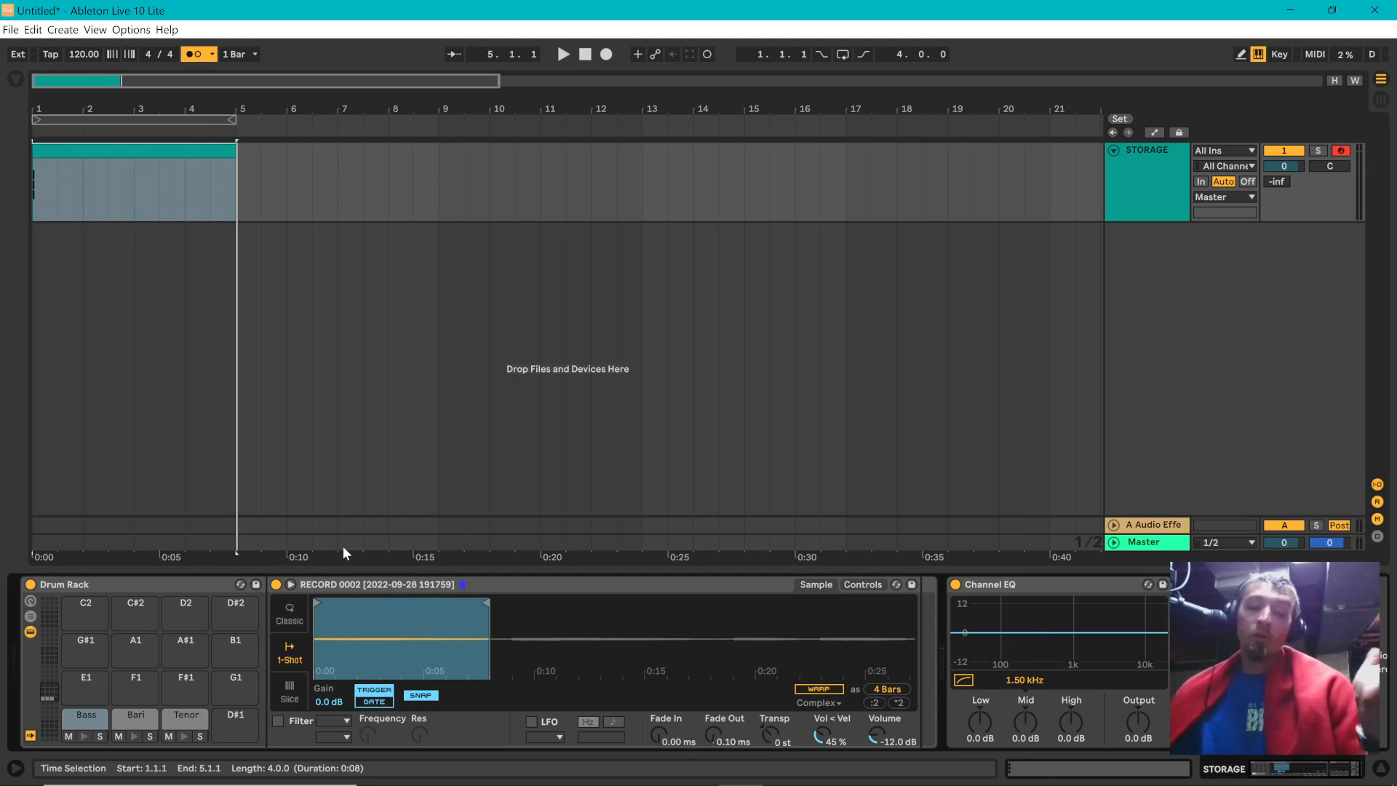
- Review the samples on the Bari, Tenor and Bass pads in turn
mouse_move(22, 748)
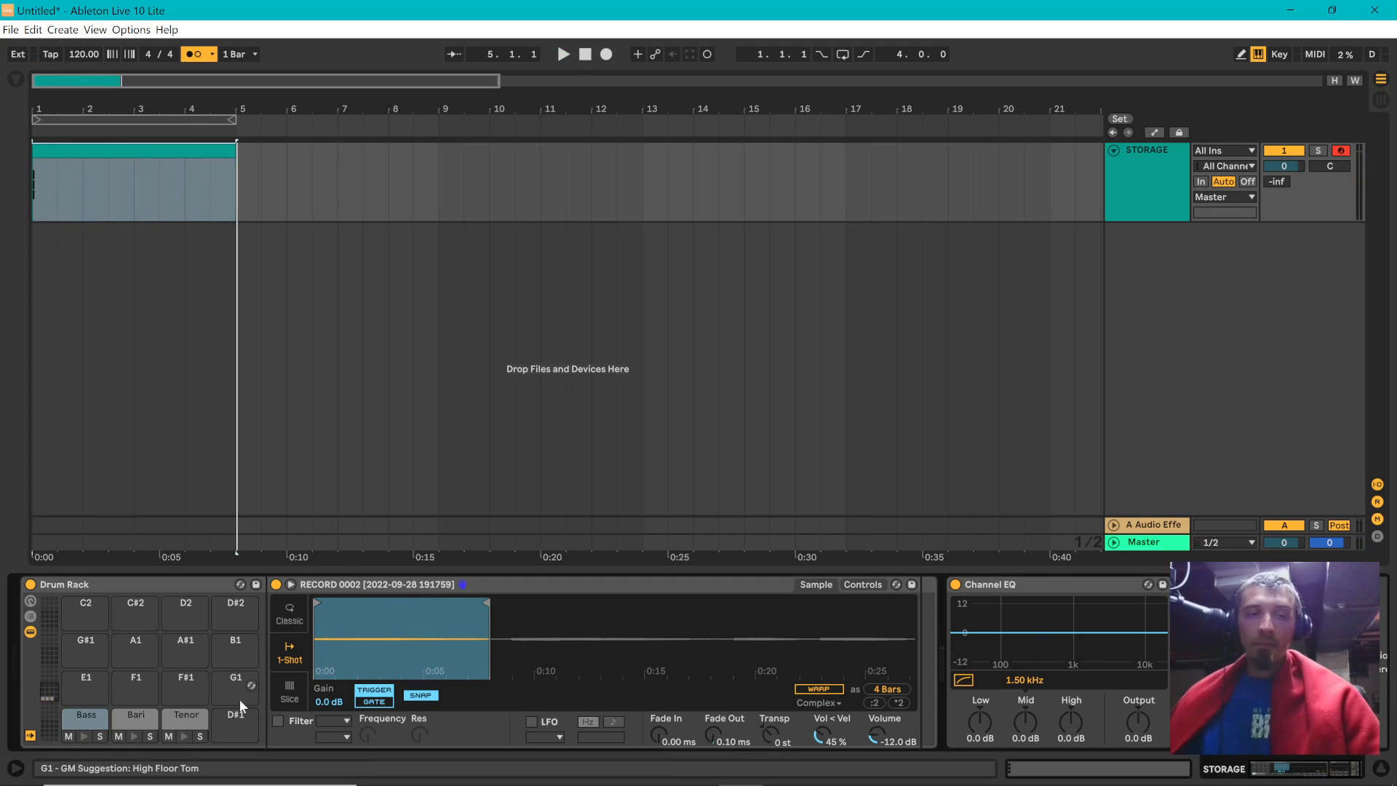
click(139, 719)
click(183, 720)
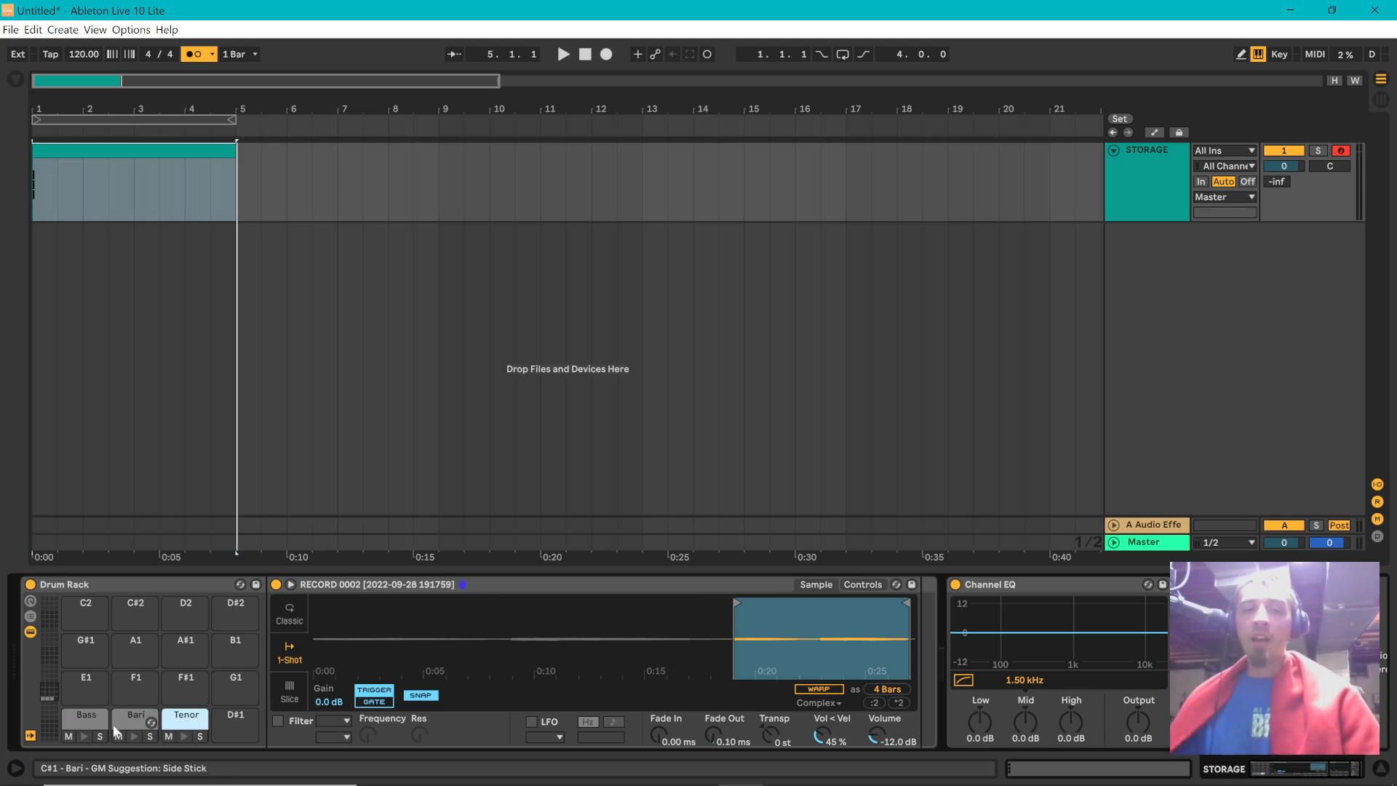
click(86, 718)
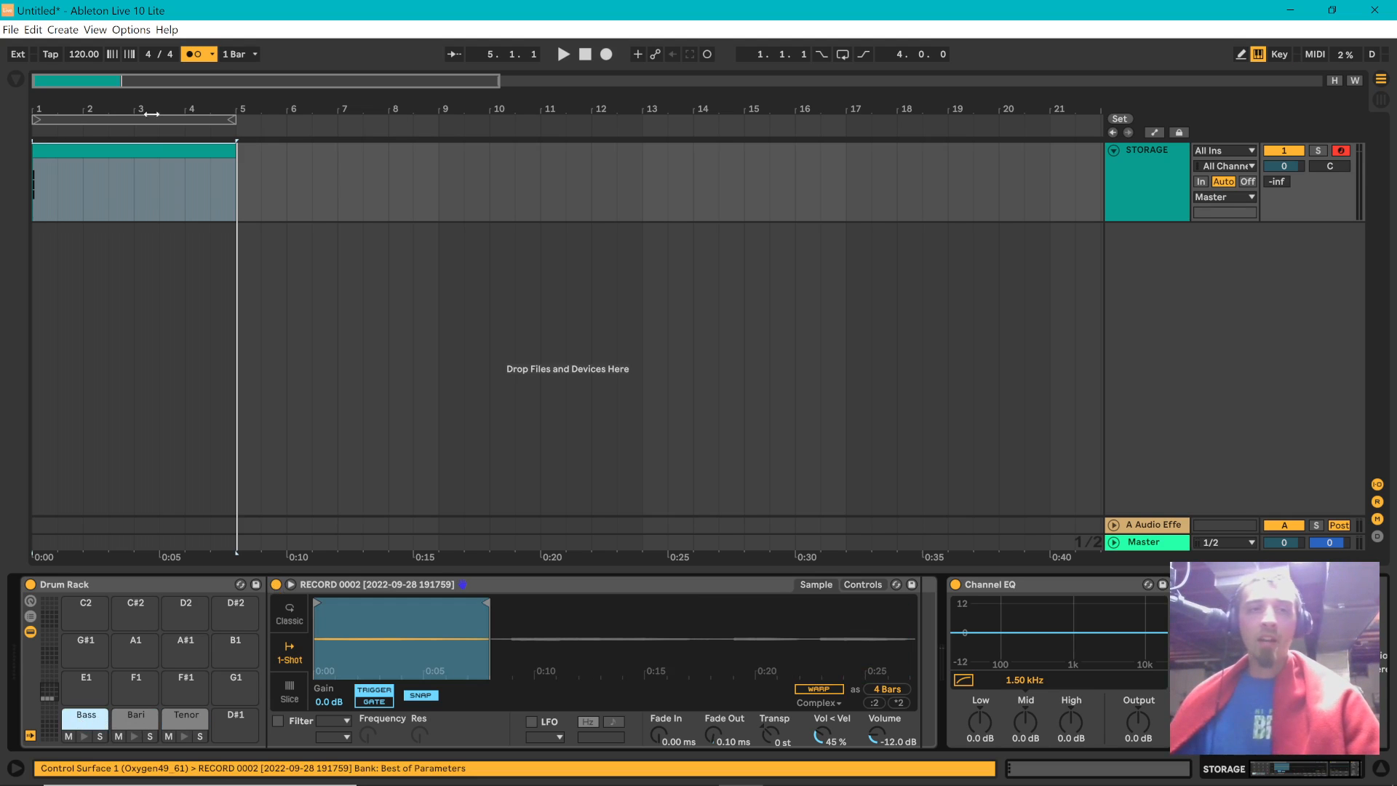
- Select the Bass, Bari and Tenor notes in the STORAGE clip and extend them to the full four bars with Legato
double_click(141, 153)
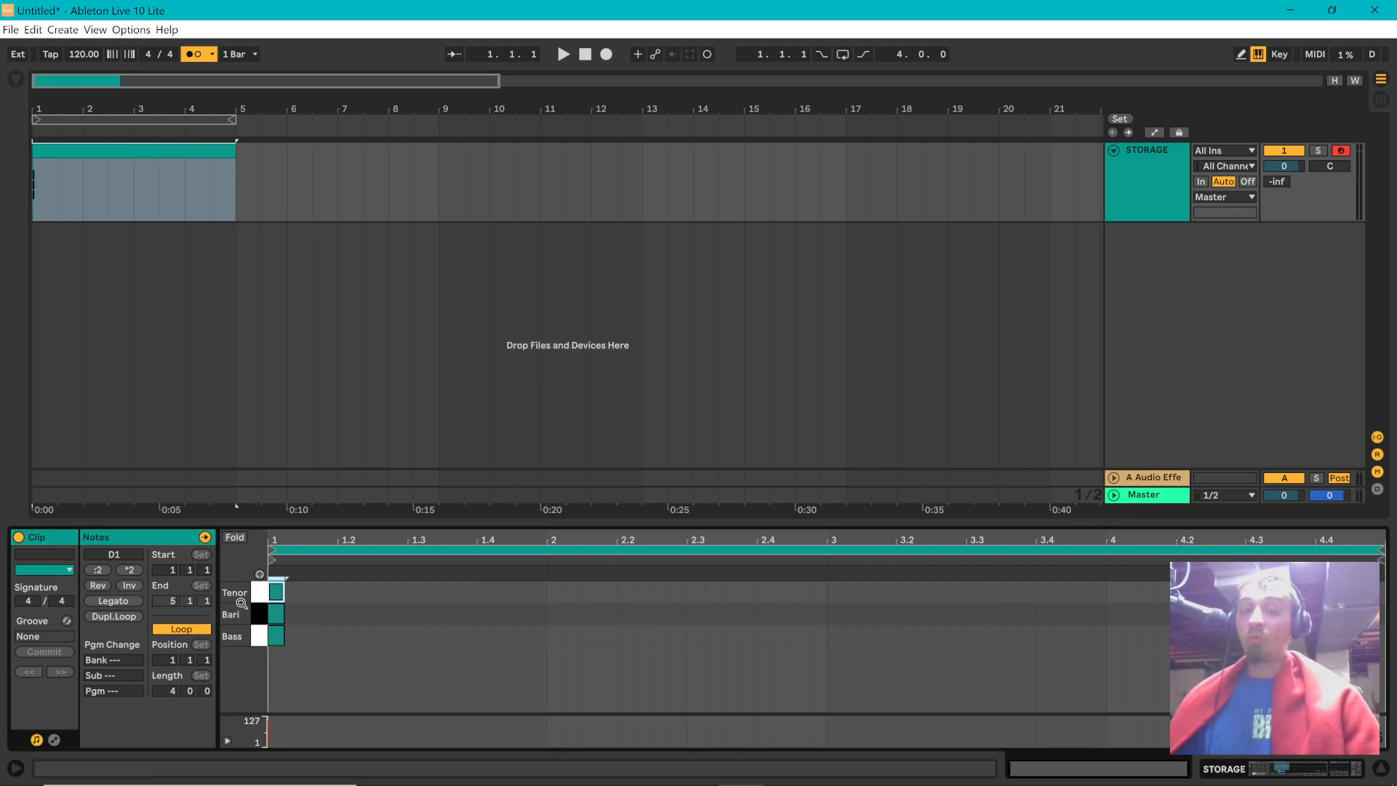
click(161, 178)
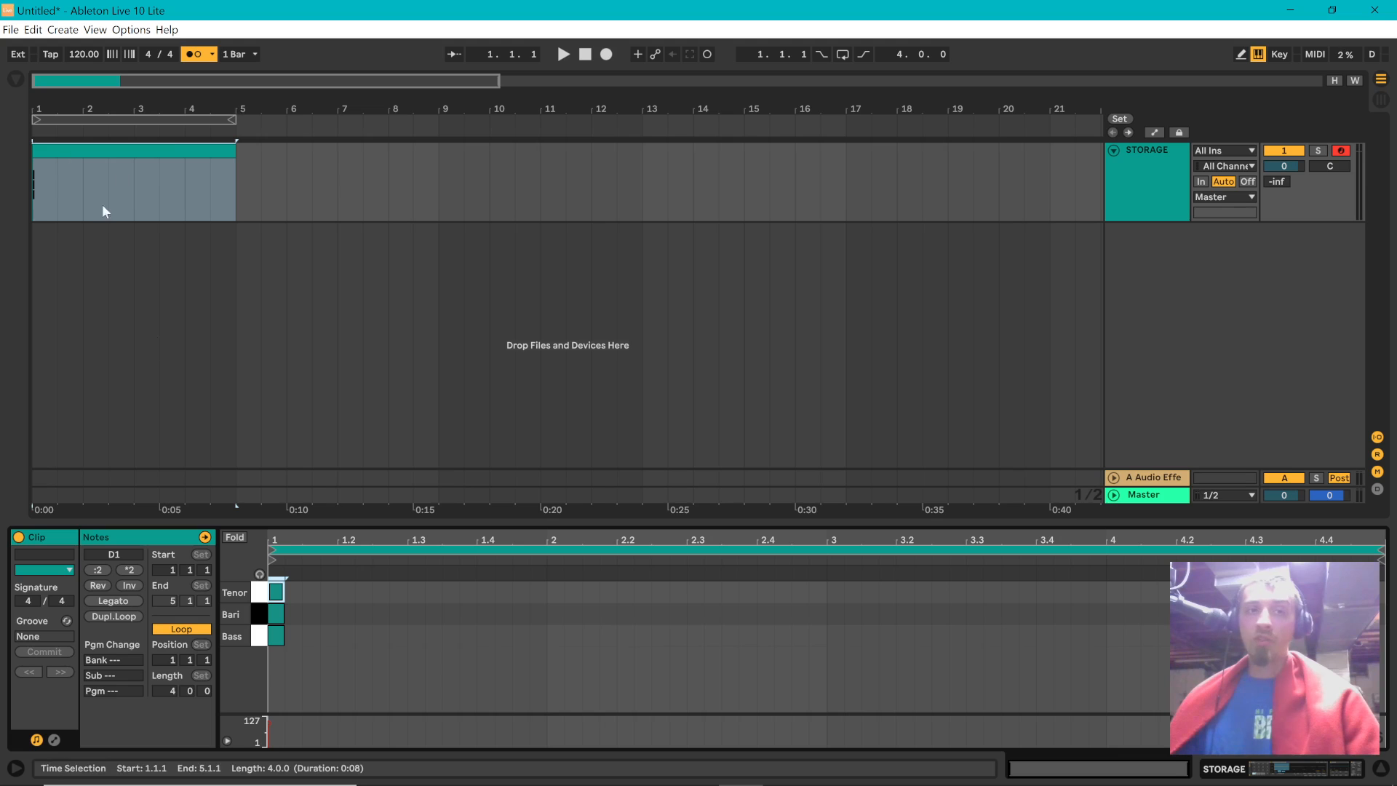
click(314, 648)
drag(299, 641, 274, 586)
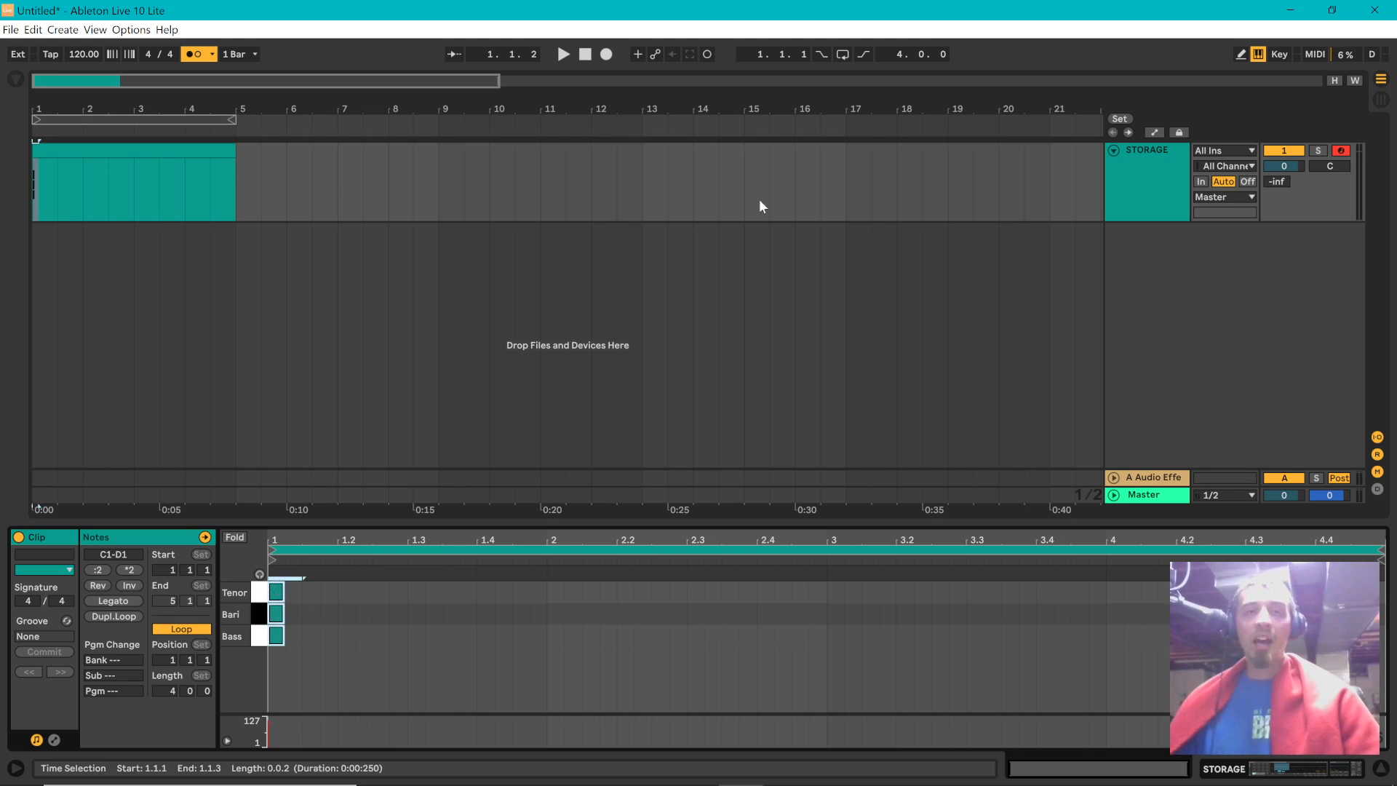
click(1139, 203)
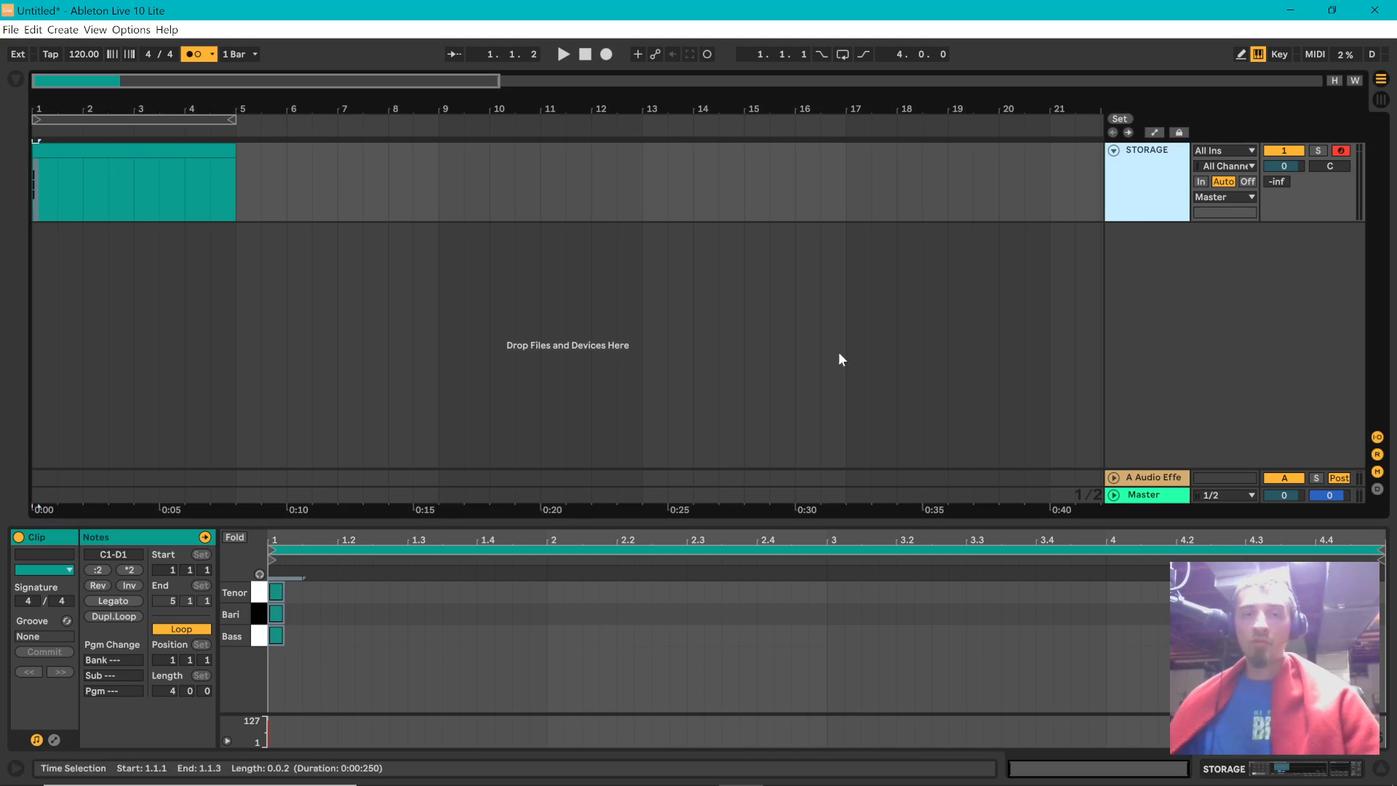
click(1142, 177)
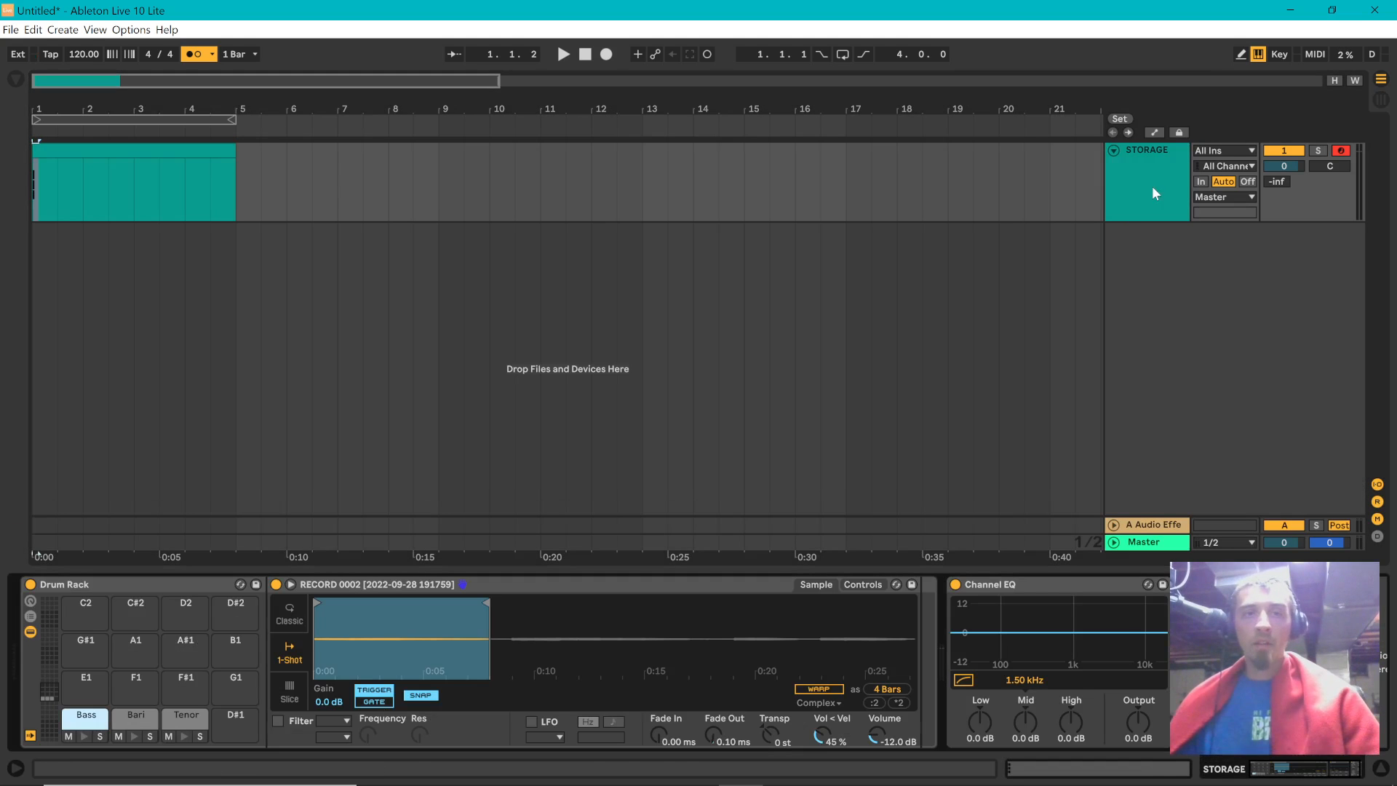
click(218, 155)
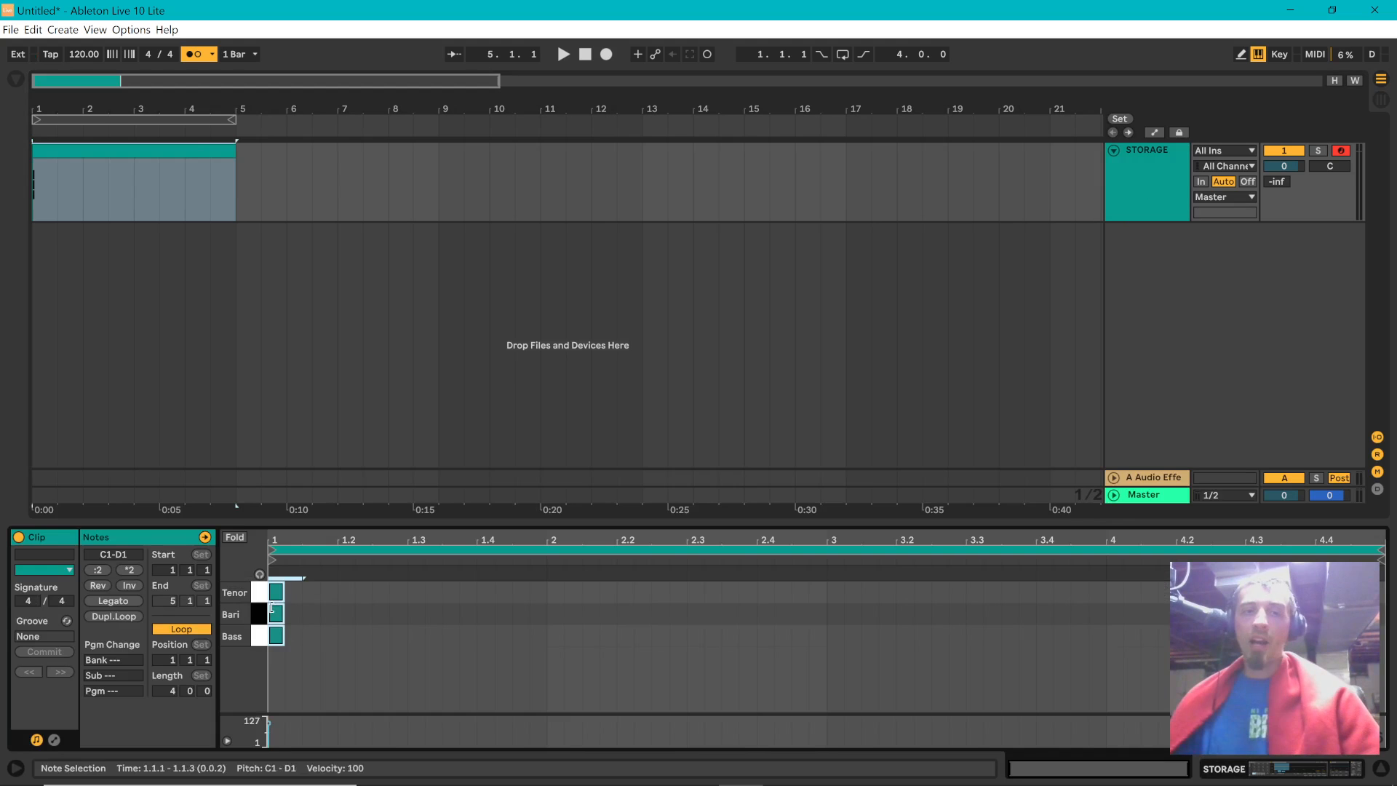
click(94, 598)
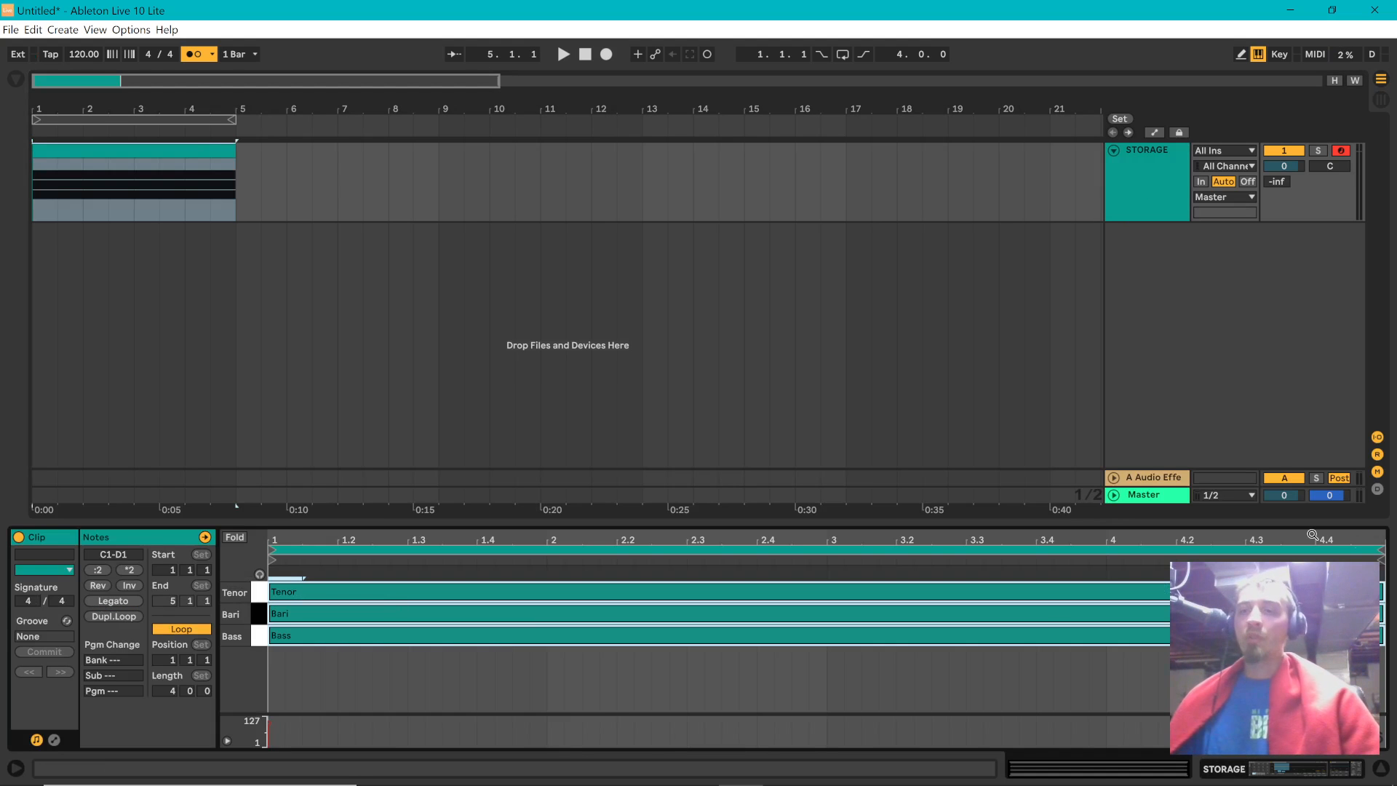
click(1248, 678)
drag(1386, 593, 826, 593)
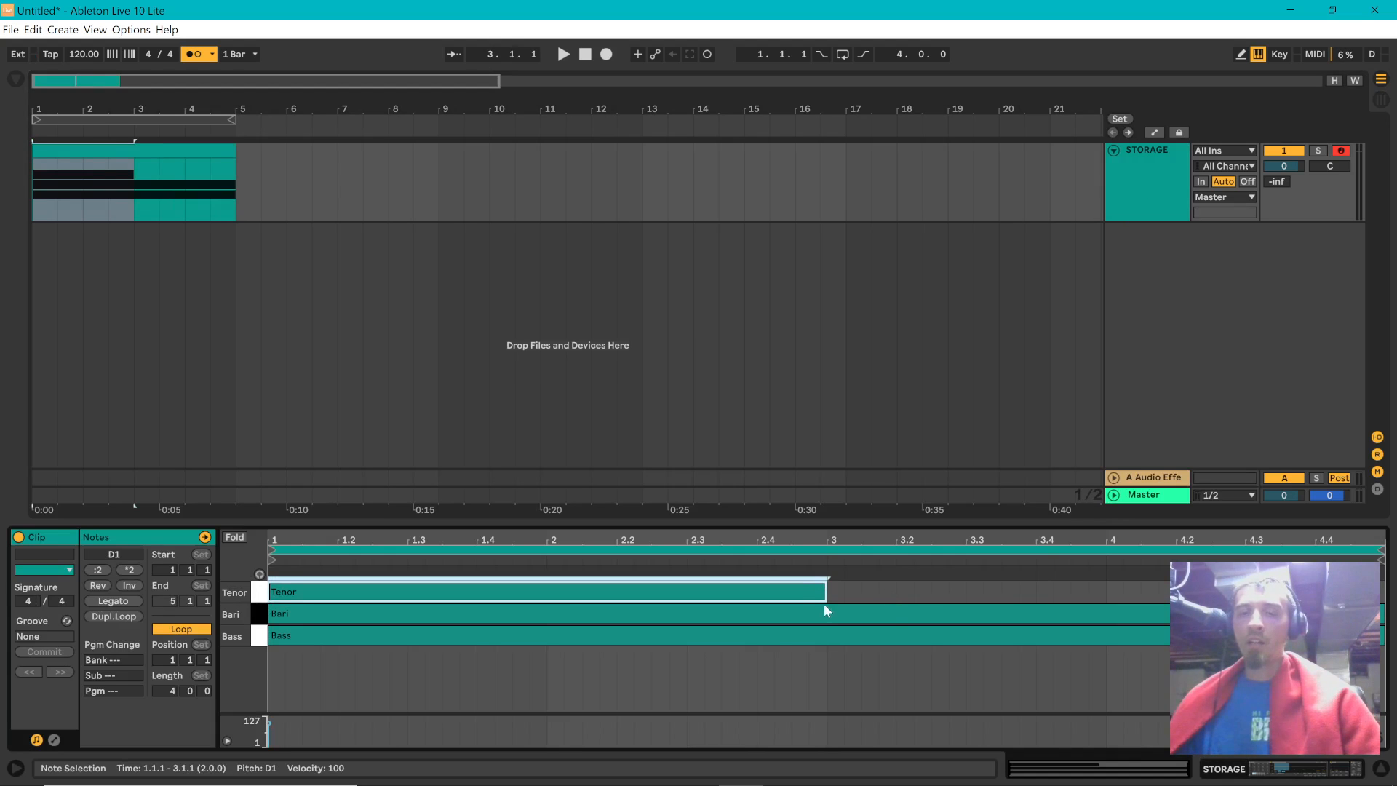
key(ctrl+z)
- Shorten the Bari note in the STORAGE clip to end at bar 4 and play the clip through the Drum Rack
drag(1384, 613, 1106, 611)
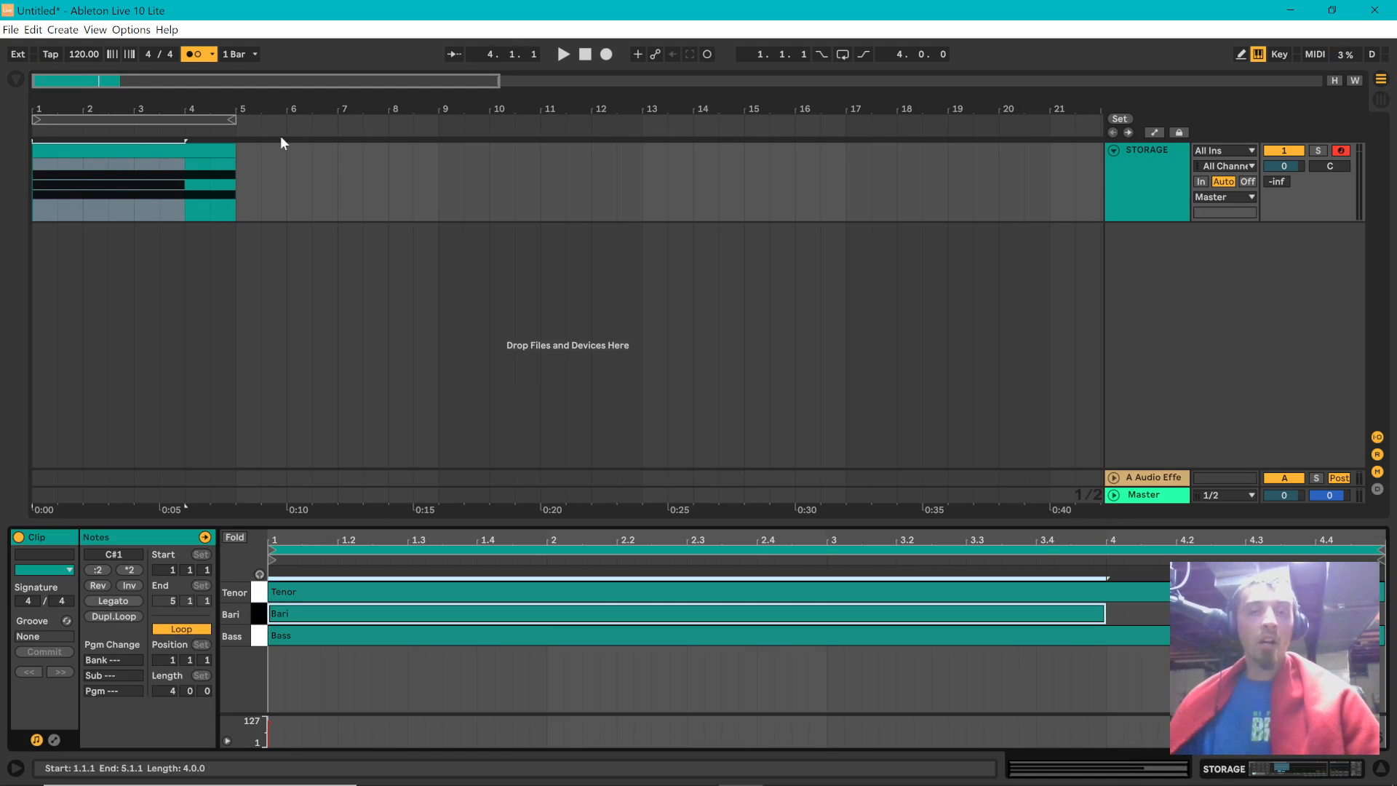
click(1150, 211)
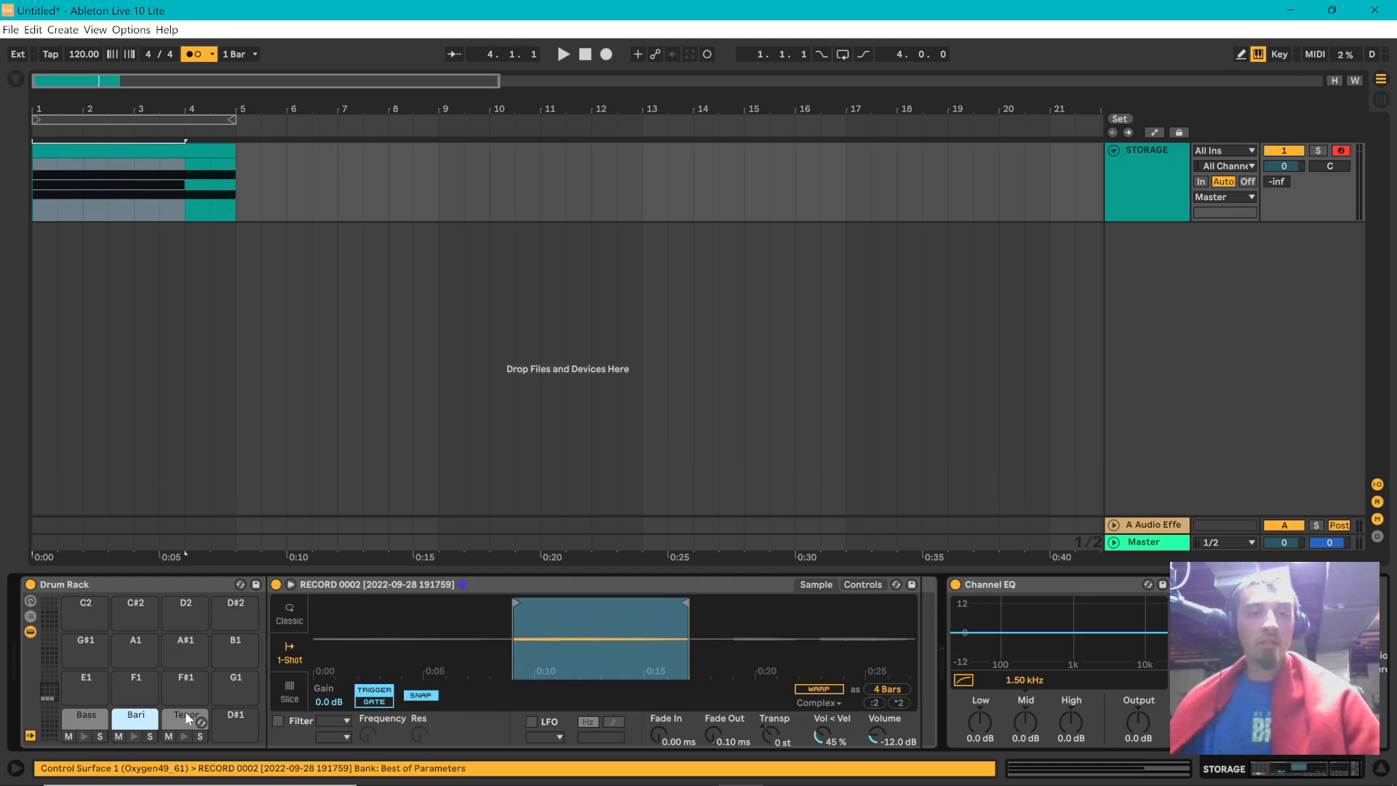
click(1162, 172)
key(space)
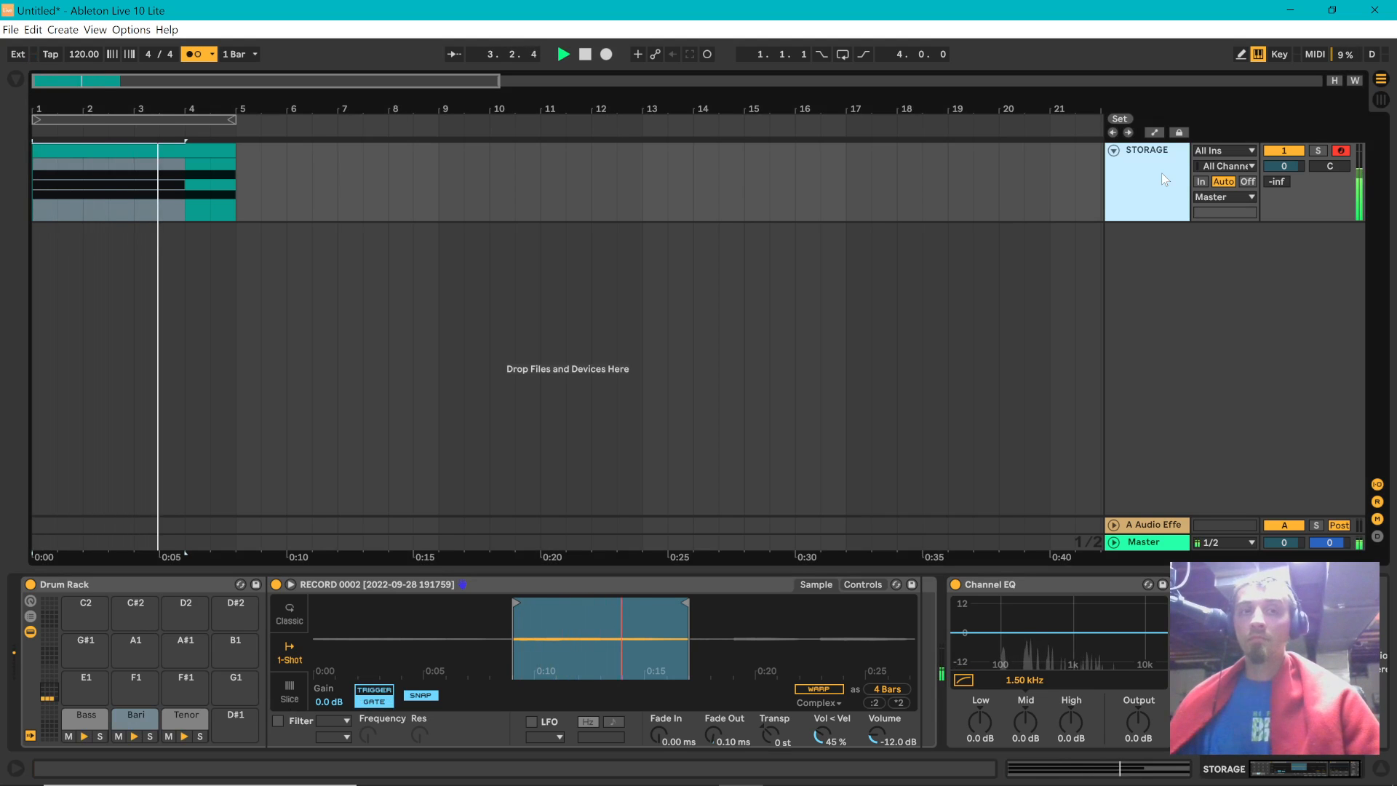
key(space)
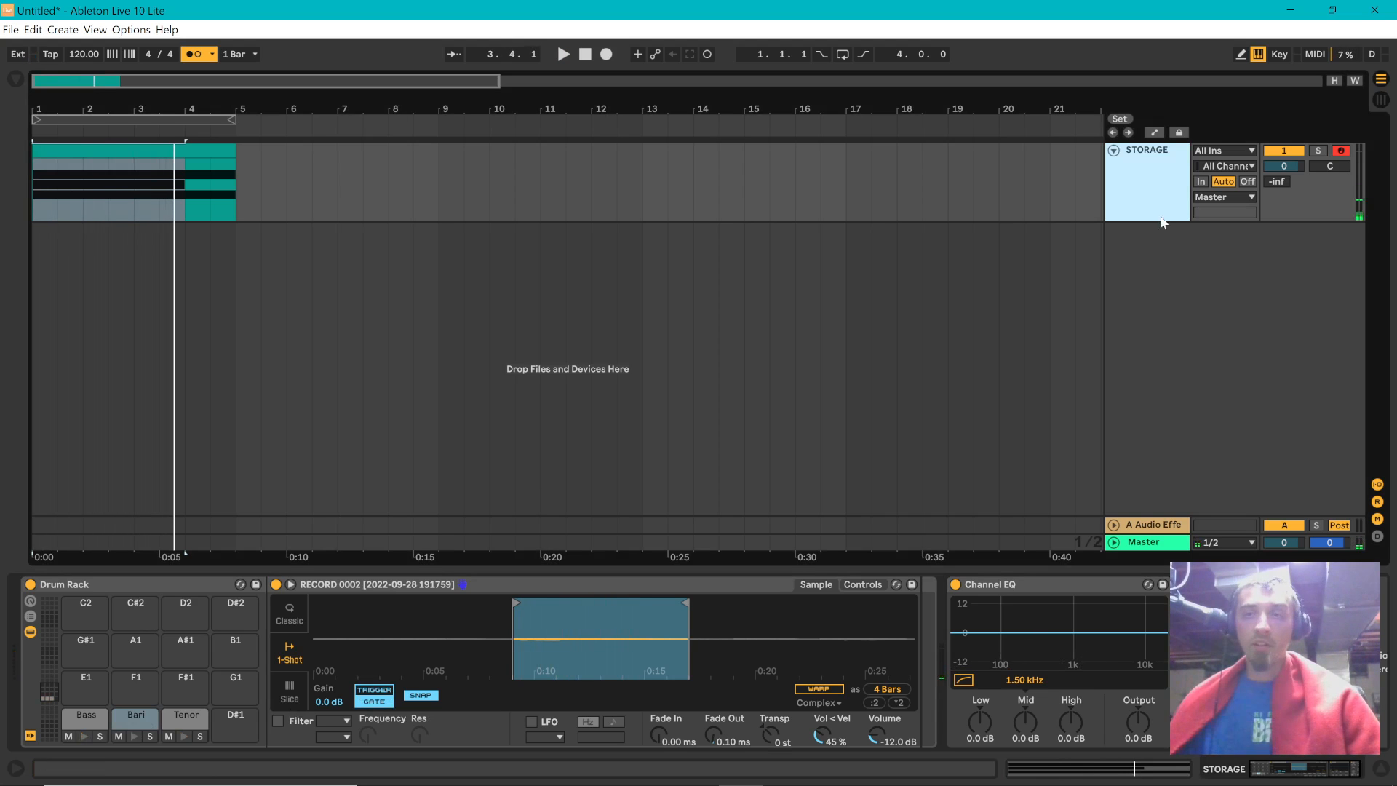
- Shorten the Bari note to end at 3.3 and play the clip from bar 3 and again from the start
double_click(133, 168)
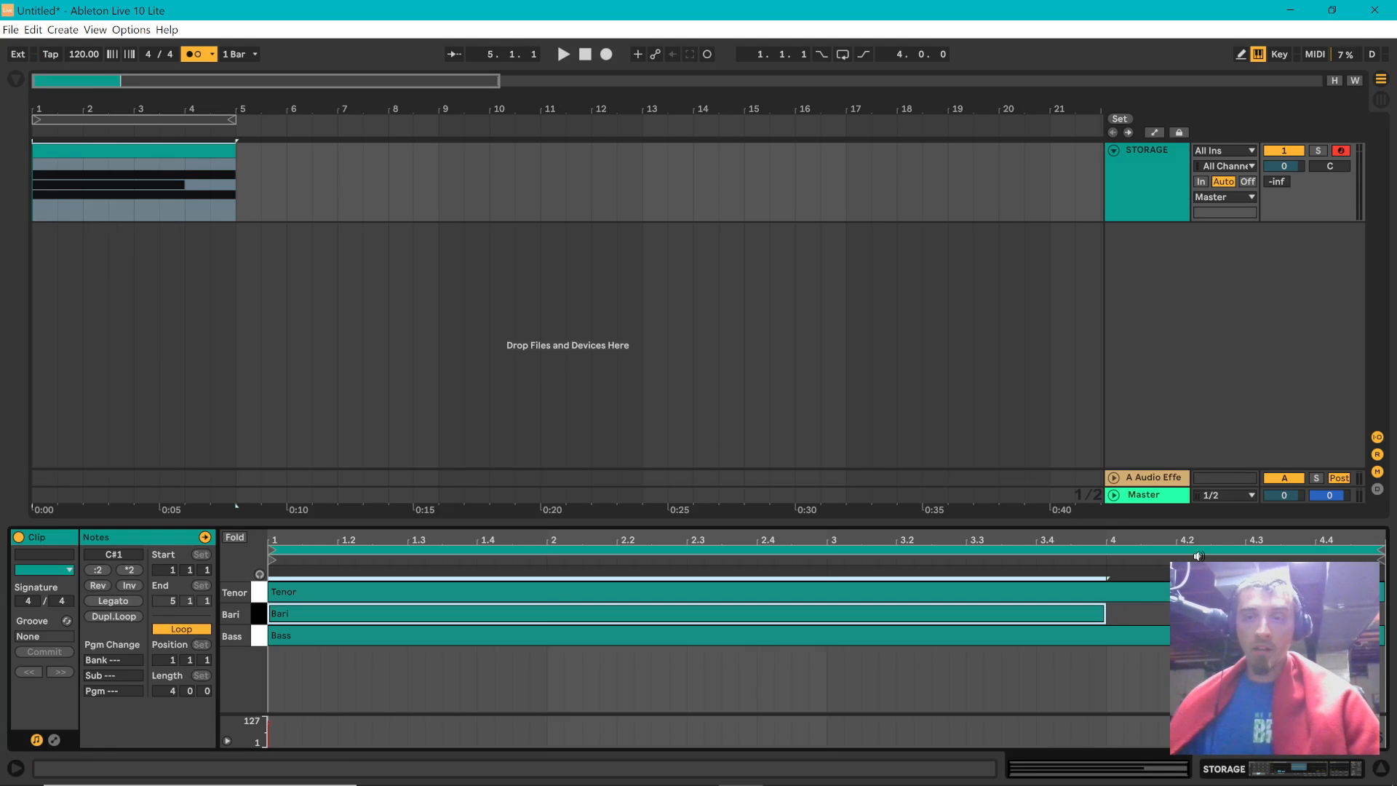
drag(1106, 615, 965, 615)
click(180, 145)
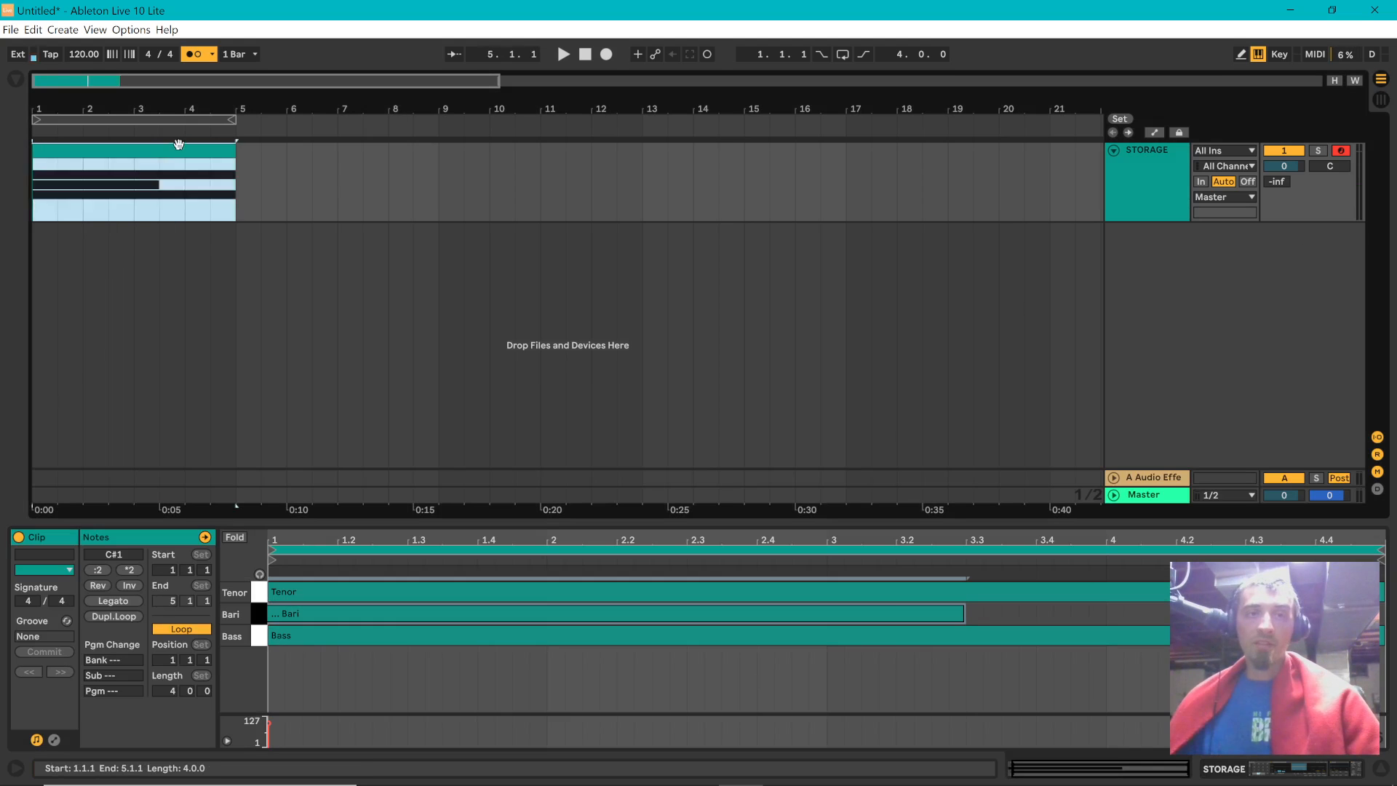
click(132, 172)
key(space)
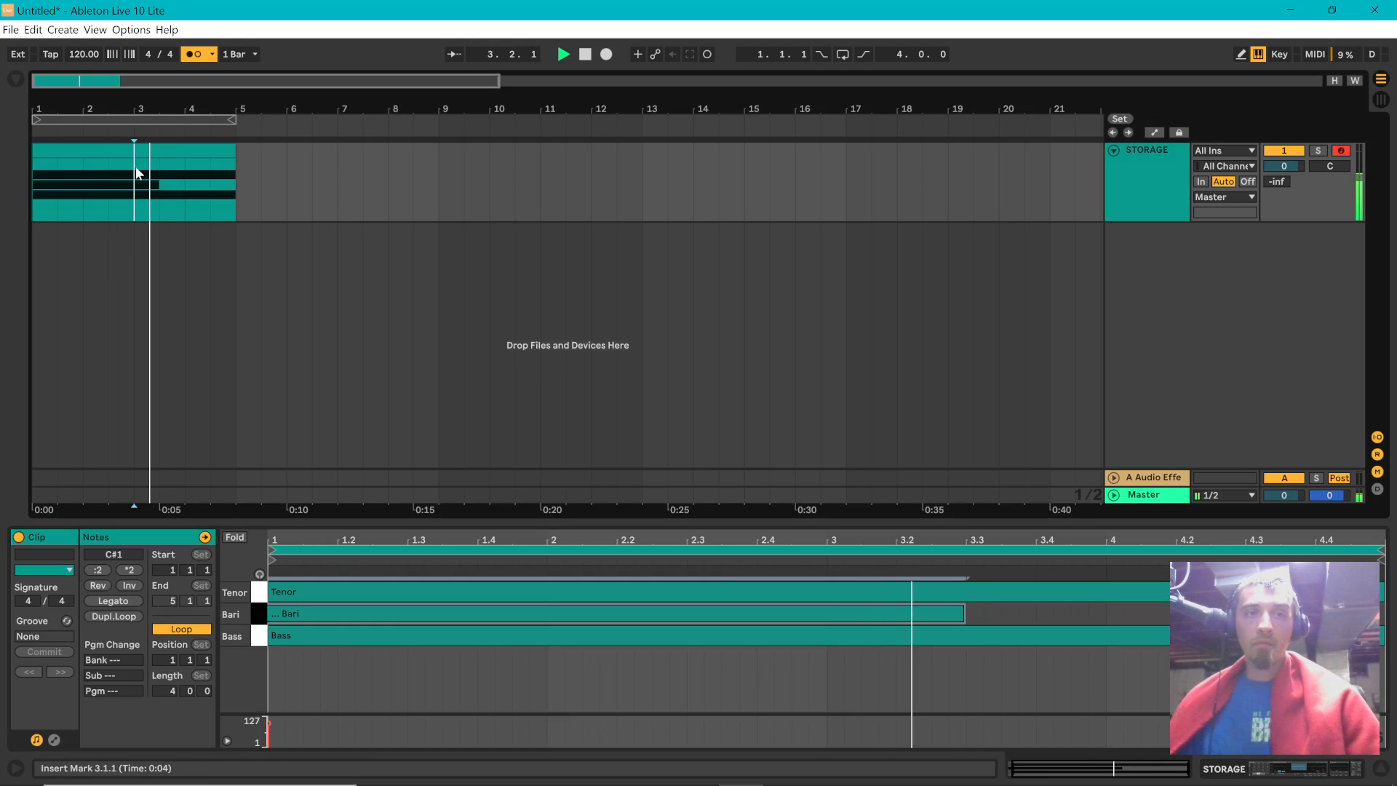
click(109, 147)
key(space)
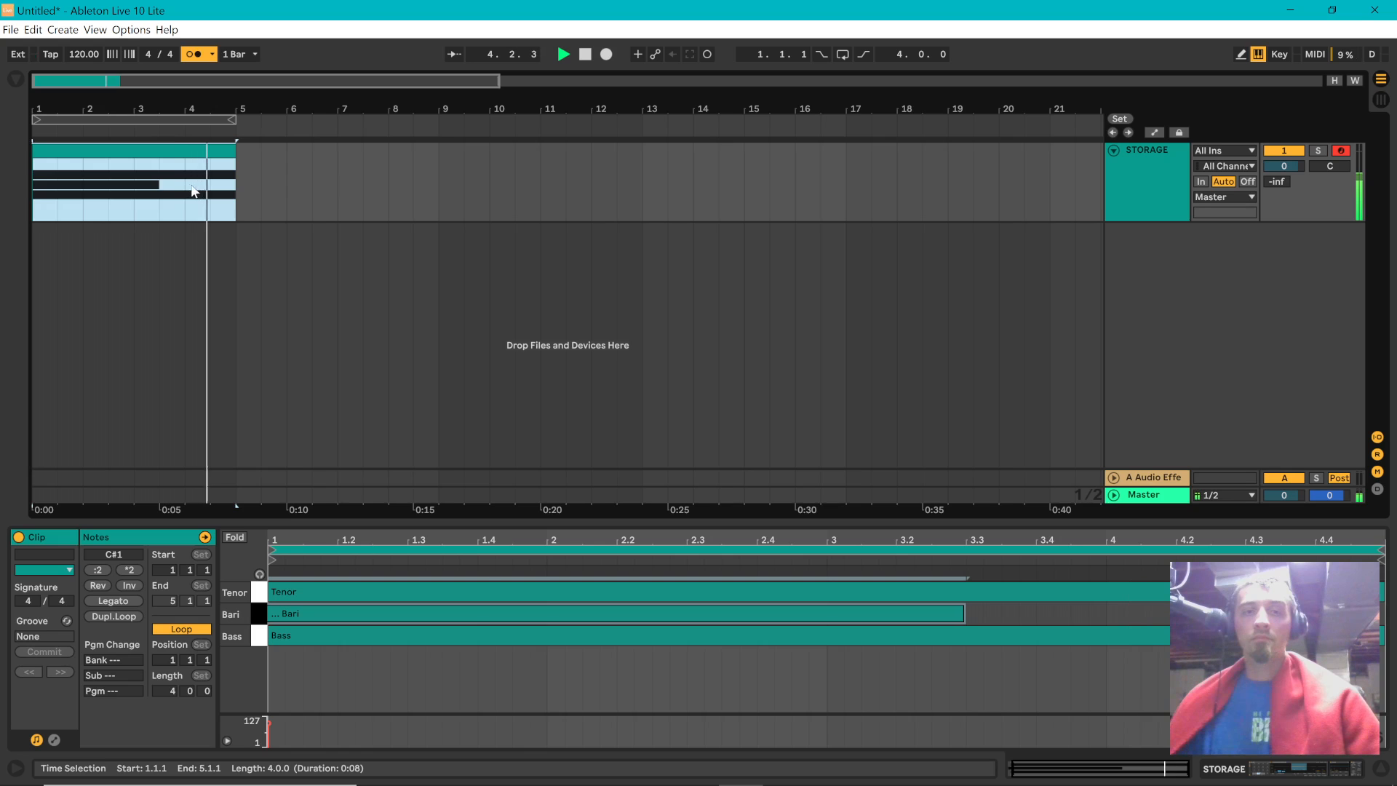
key(space)
- Realign the Bari note to run from 1.1.1 to 3.3.1, and play the whole clip
click(470, 702)
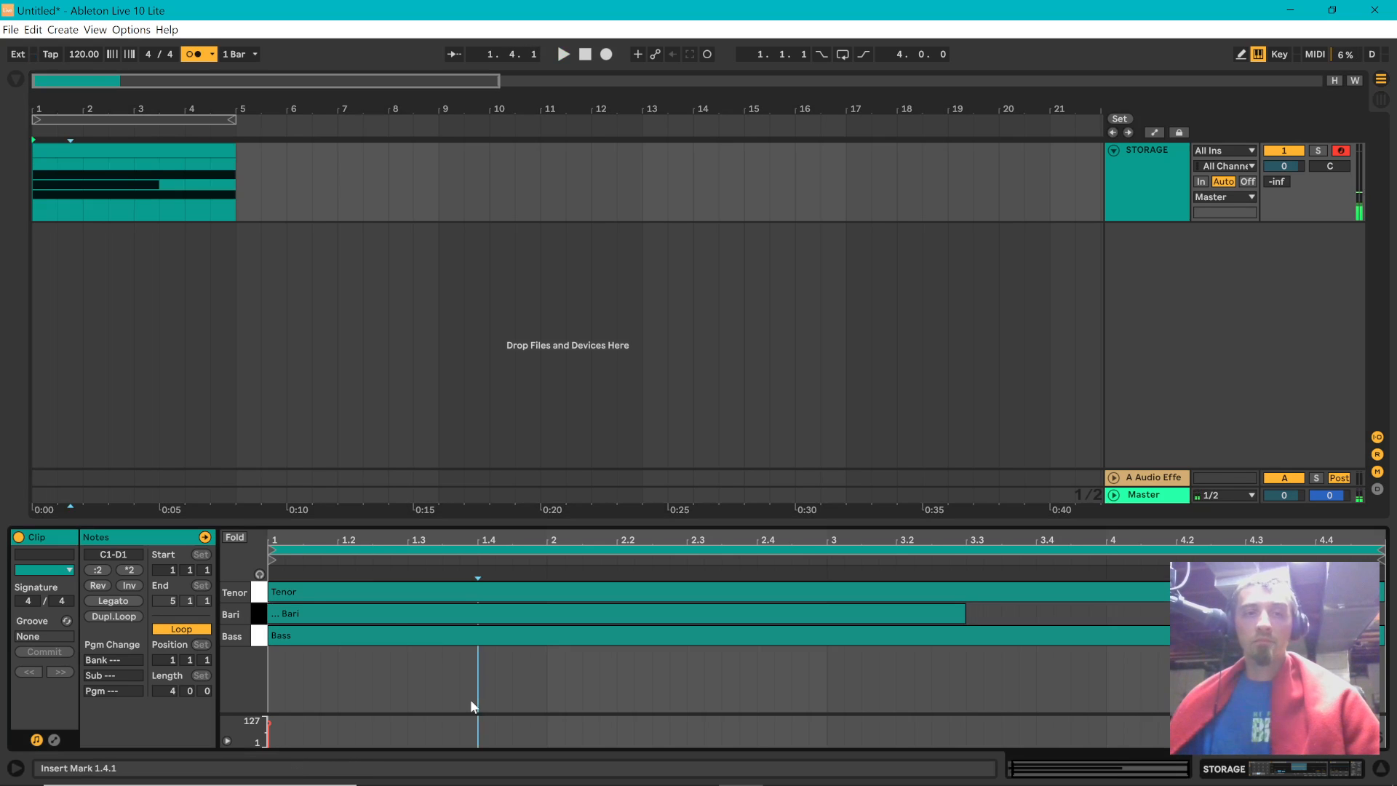
click(349, 613)
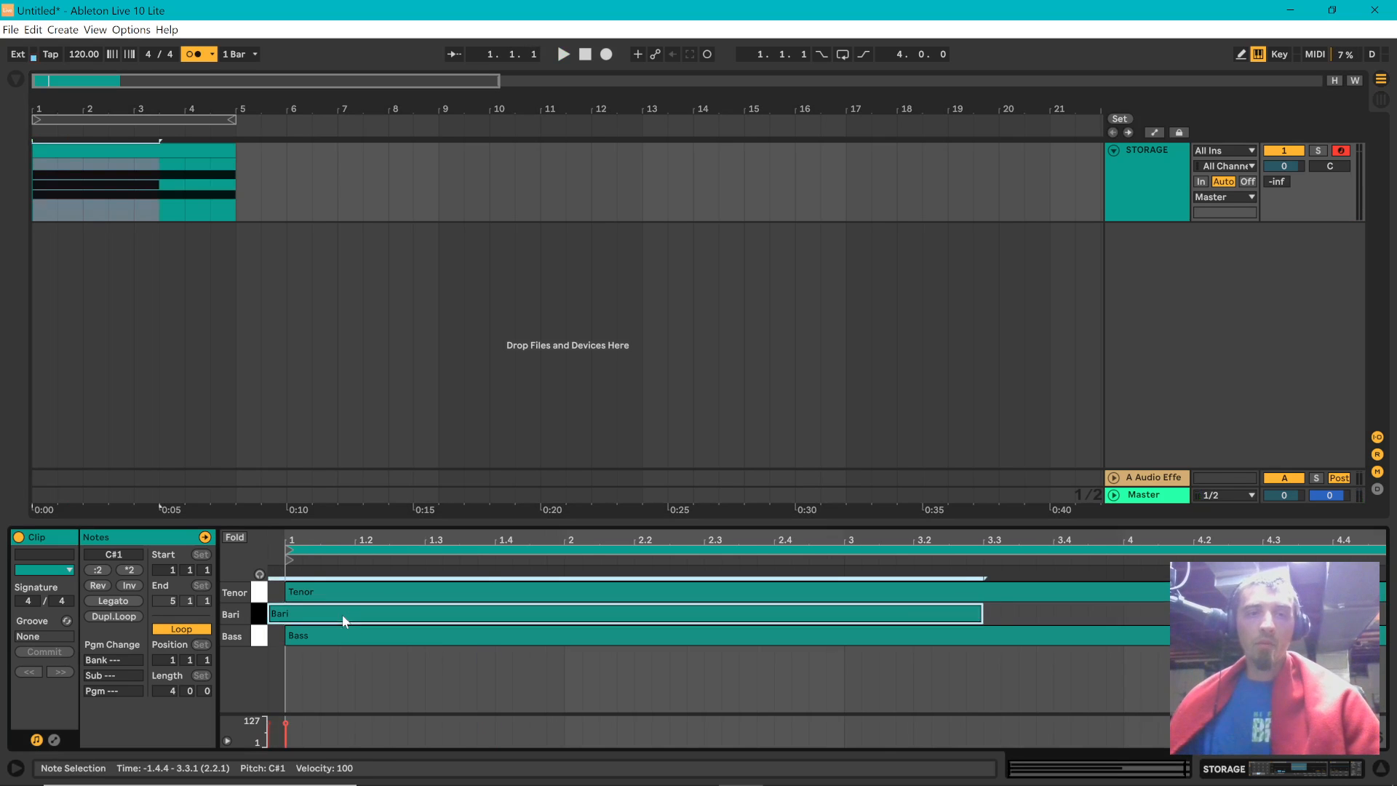
click(172, 147)
click(995, 614)
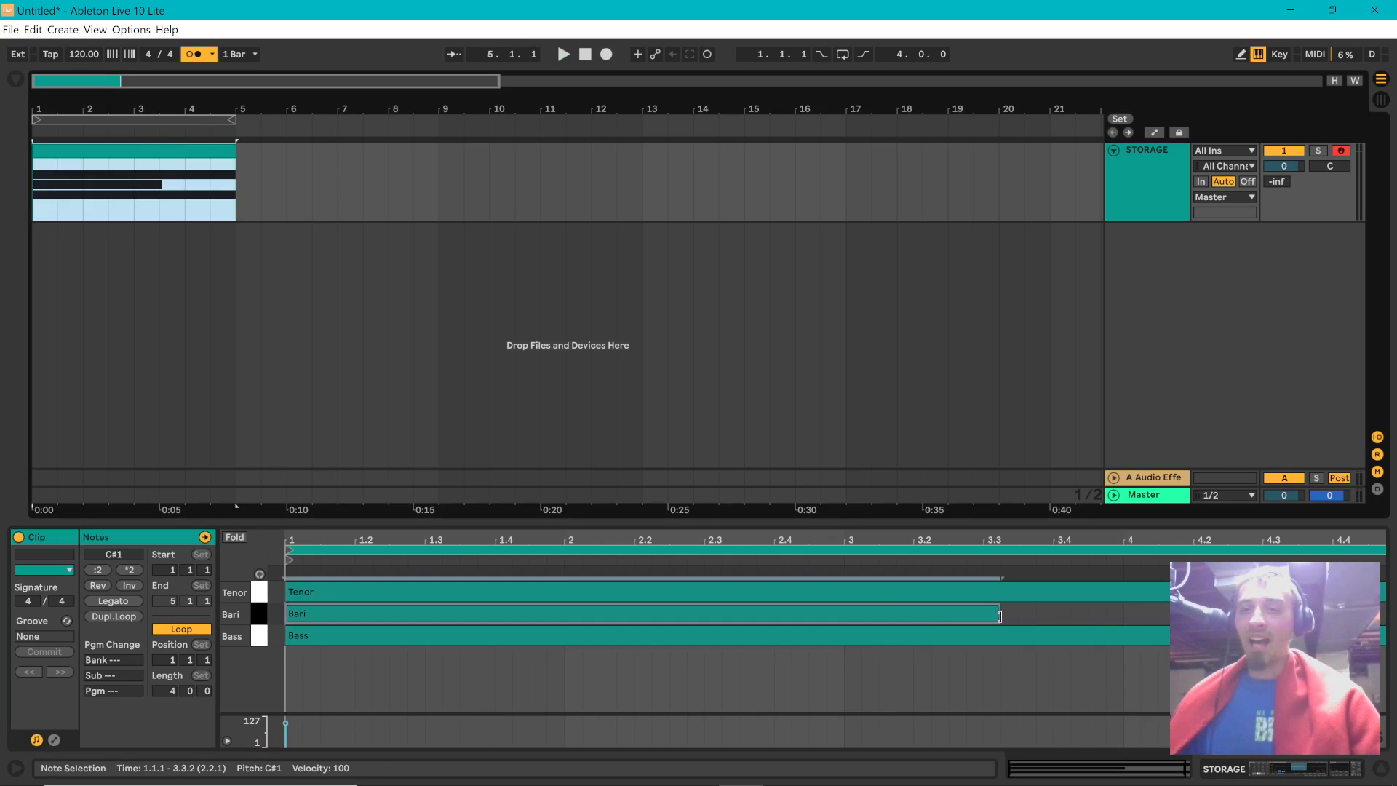
drag(999, 615, 983, 615)
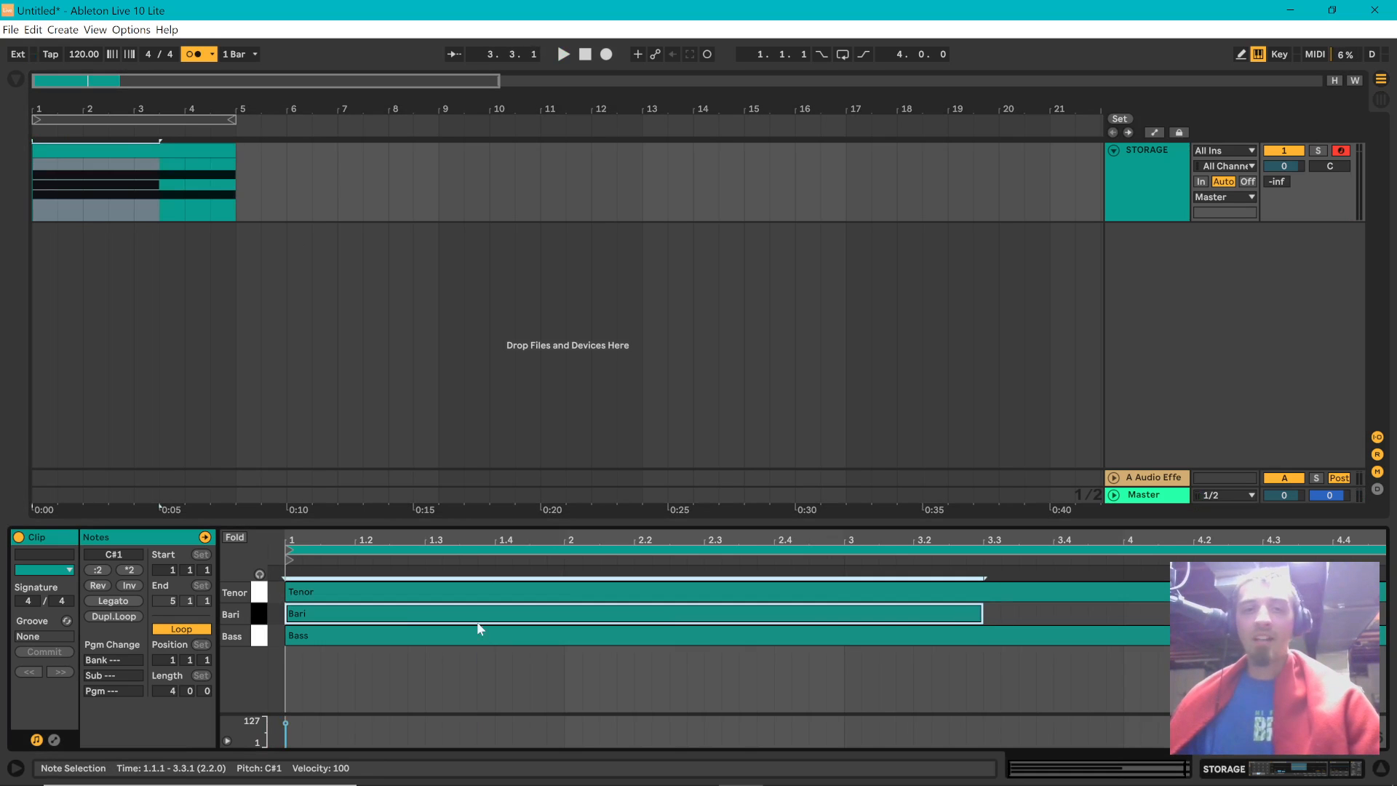
click(125, 145)
key(space)
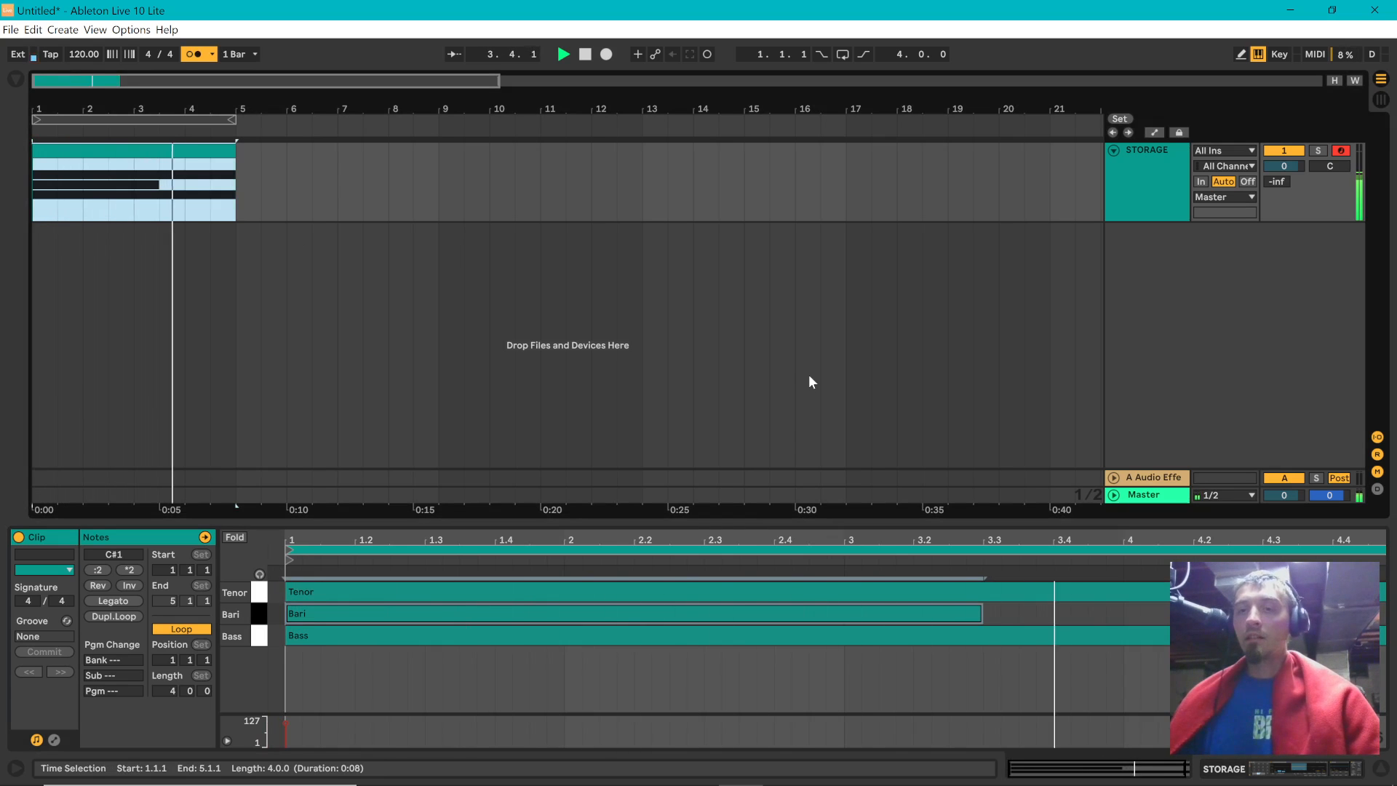
key(space)
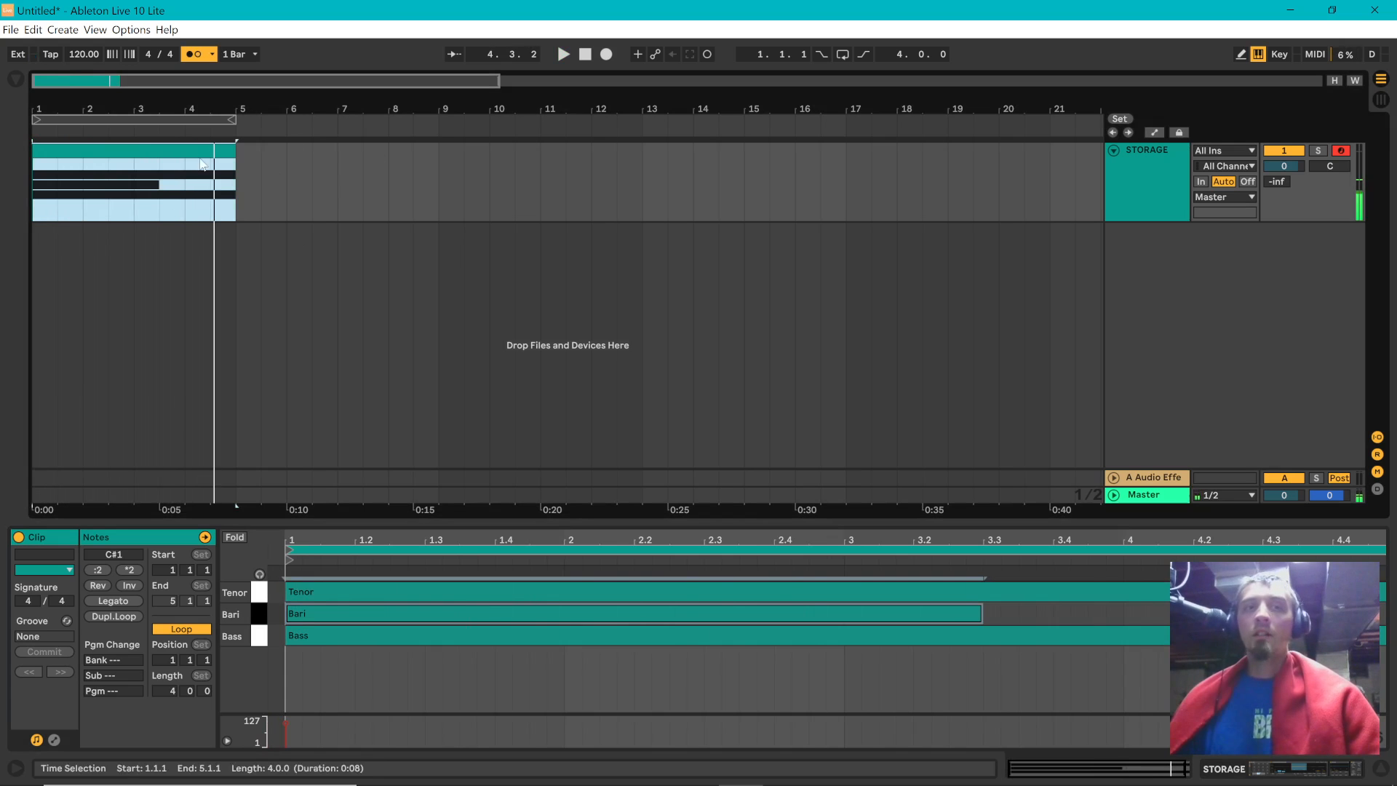
- Crop the sample on the Bass pad of the Drum Rack and normalize its volume
click(1138, 211)
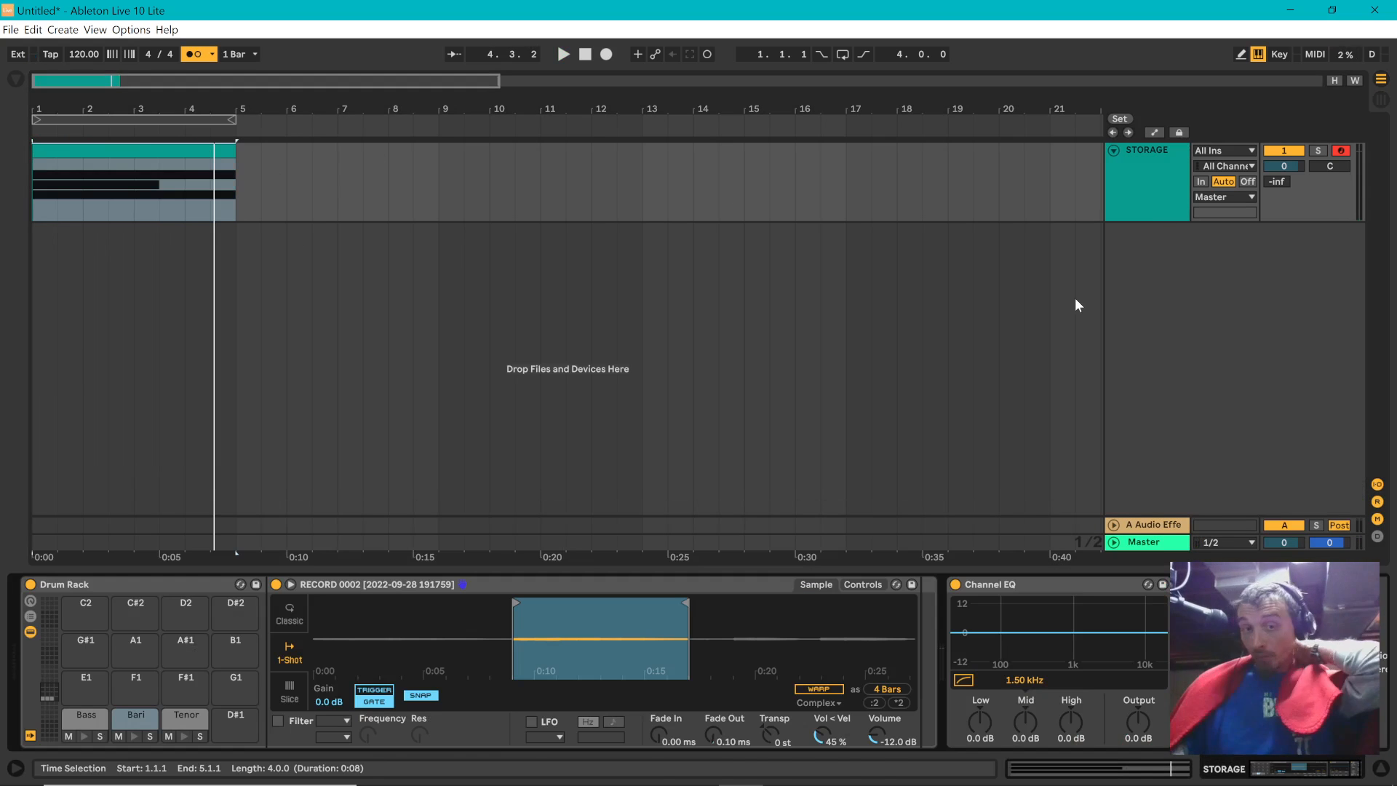
click(76, 719)
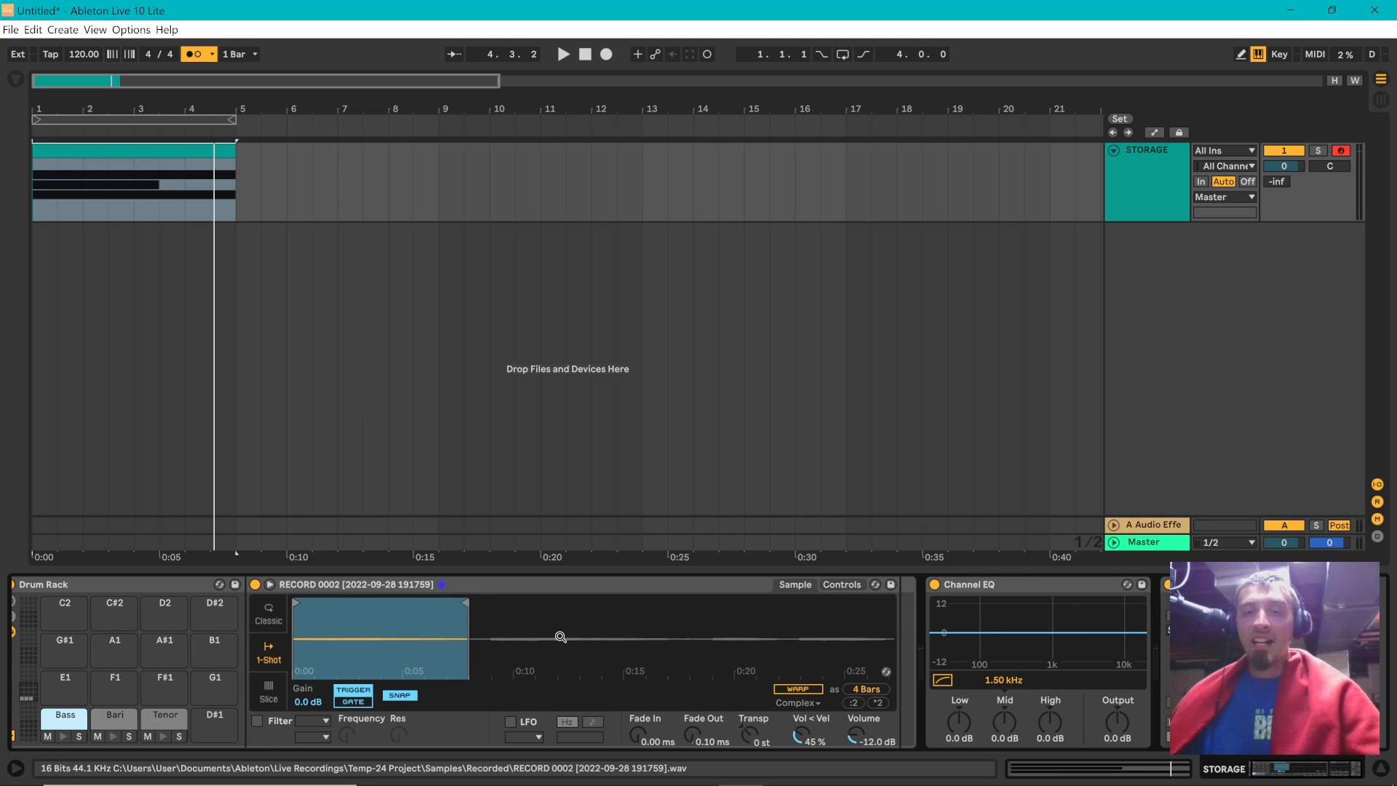
right_click(447, 641)
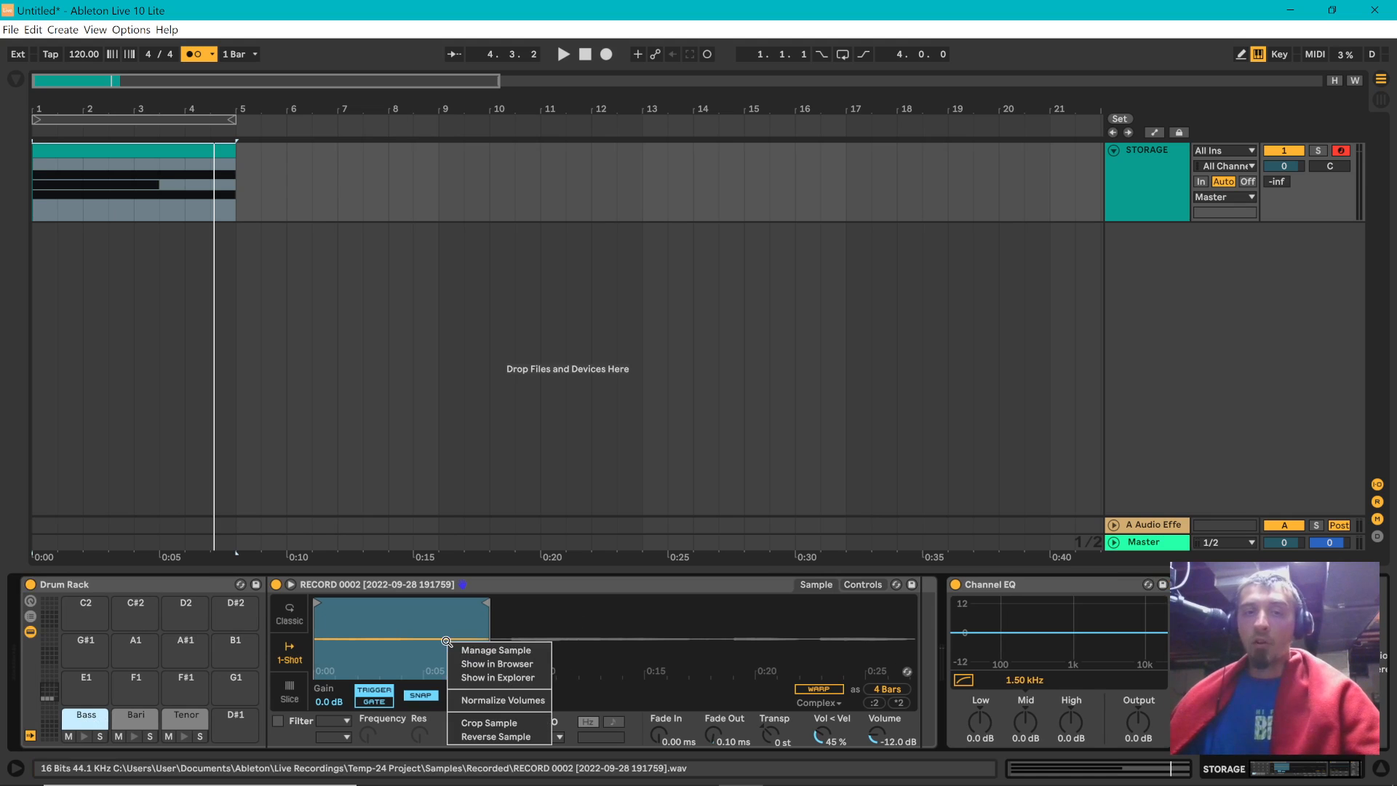
click(495, 735)
right_click(447, 653)
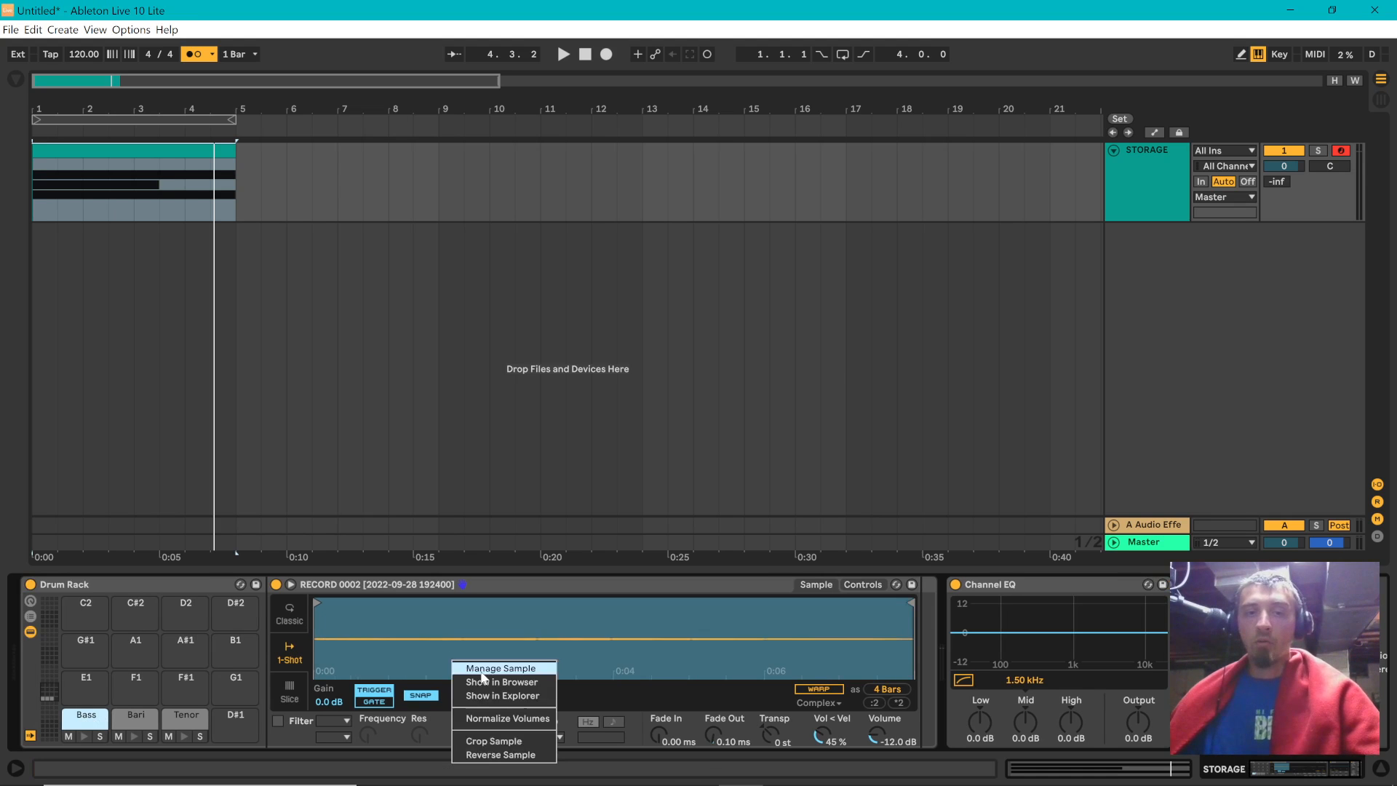
click(493, 721)
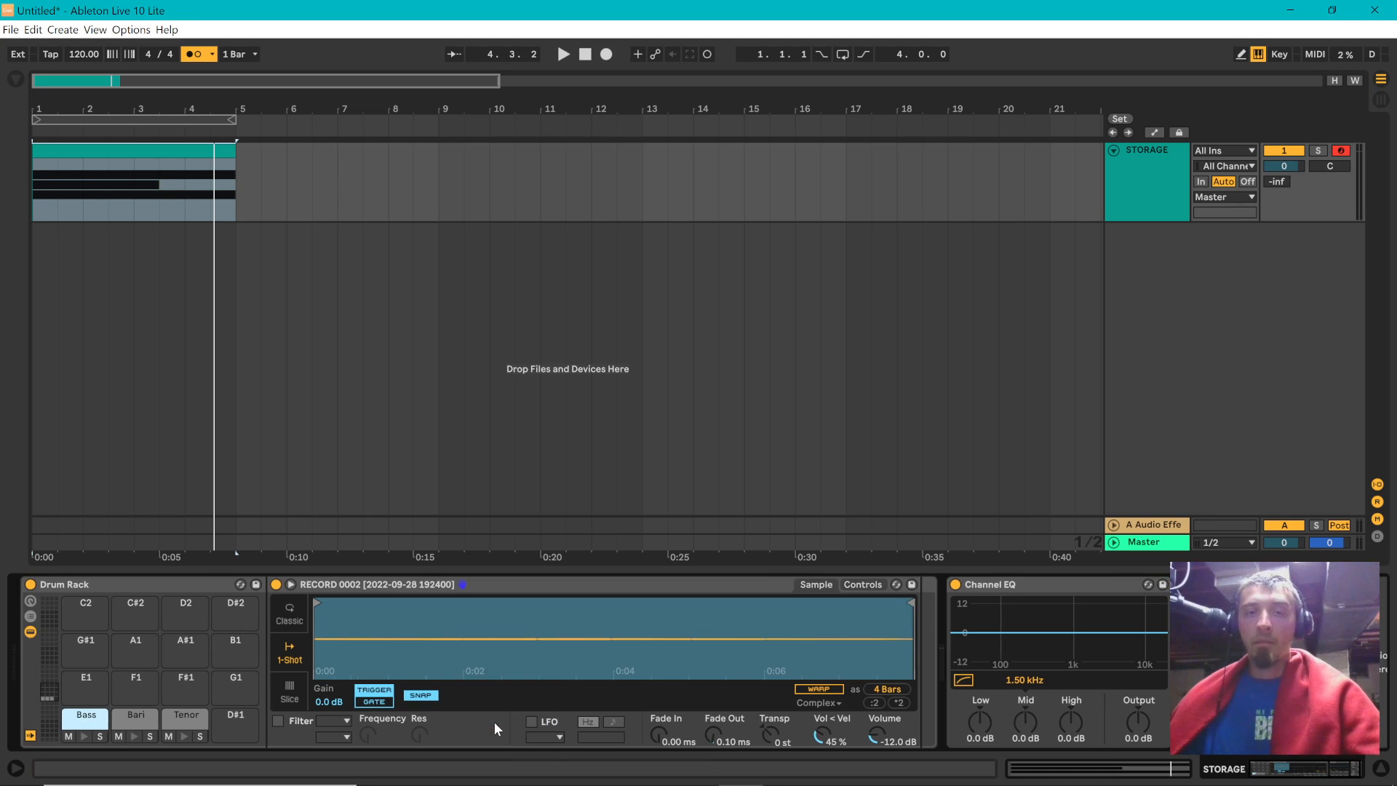
- Crop the Bari pad's sample to its active region and normalize its volume
click(128, 719)
right_click(542, 641)
click(589, 717)
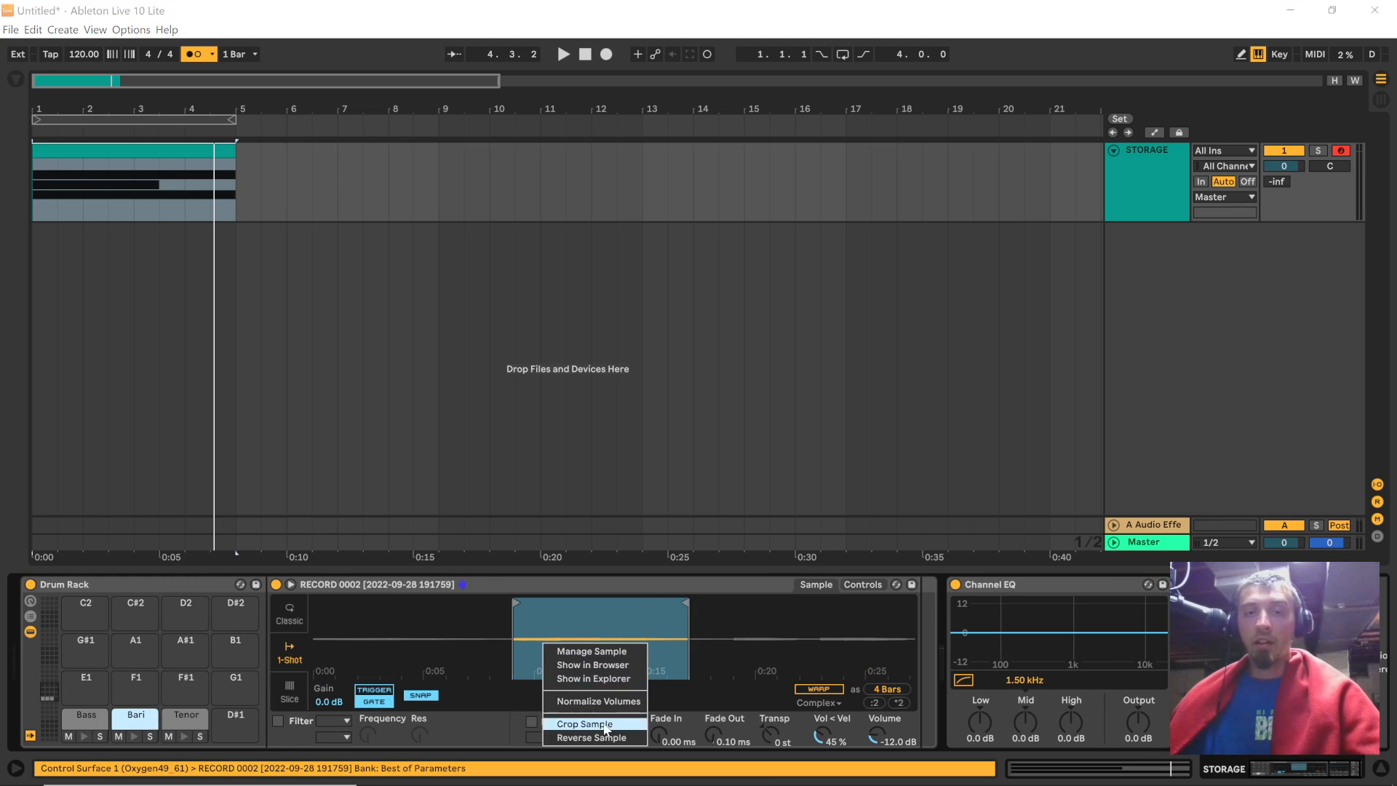
right_click(509, 629)
click(543, 685)
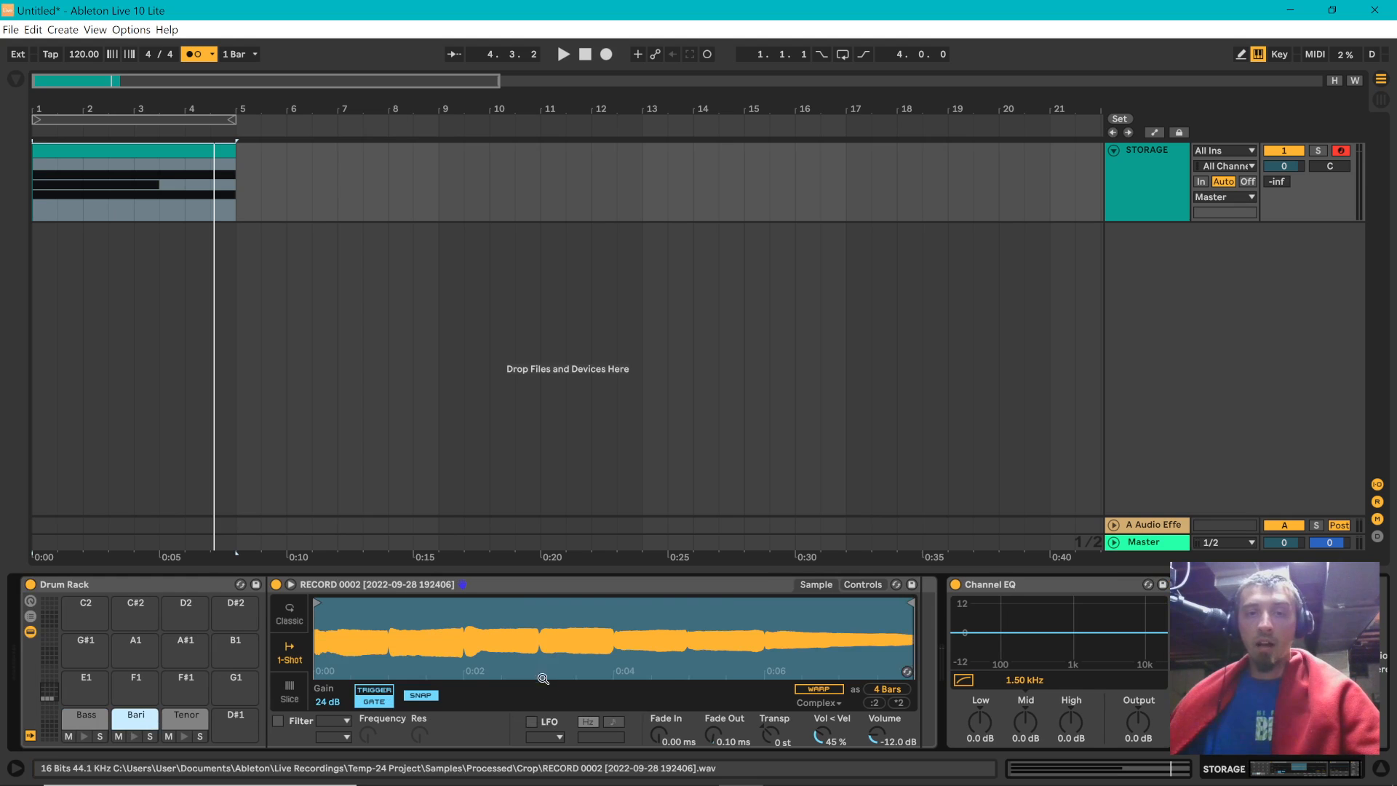
- Crop the Tenor pad's sample to its active region and normalize its volume
click(193, 714)
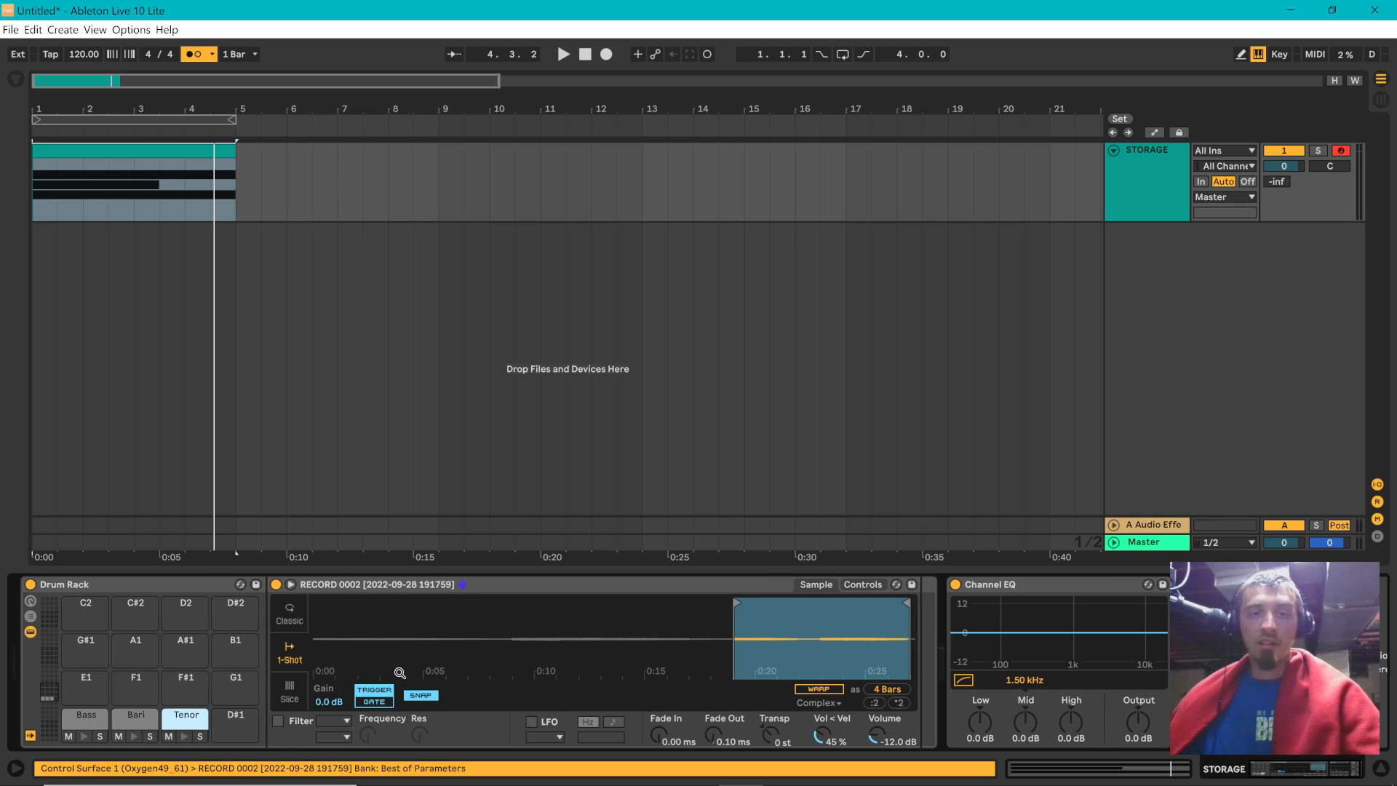
right_click(779, 645)
click(833, 726)
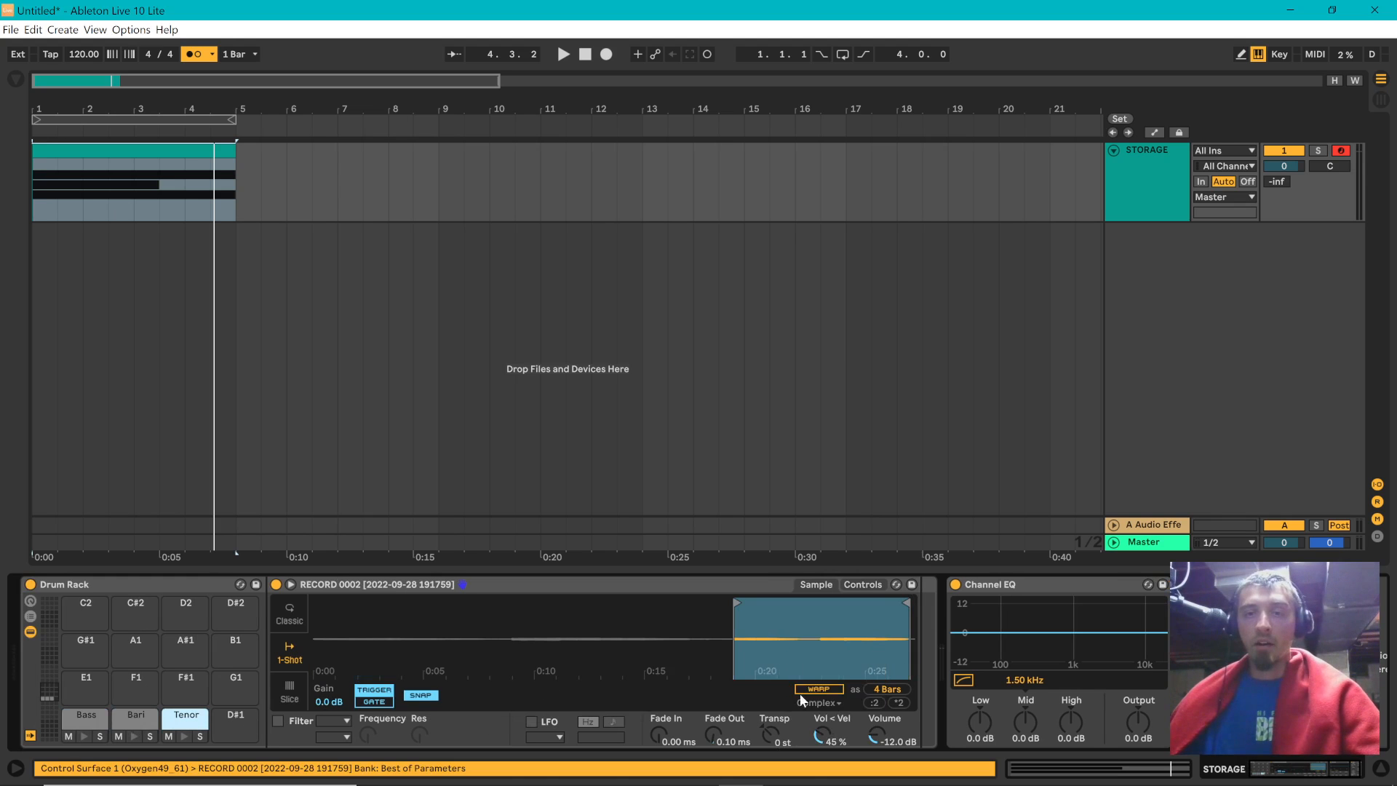
right_click(800, 696)
click(810, 704)
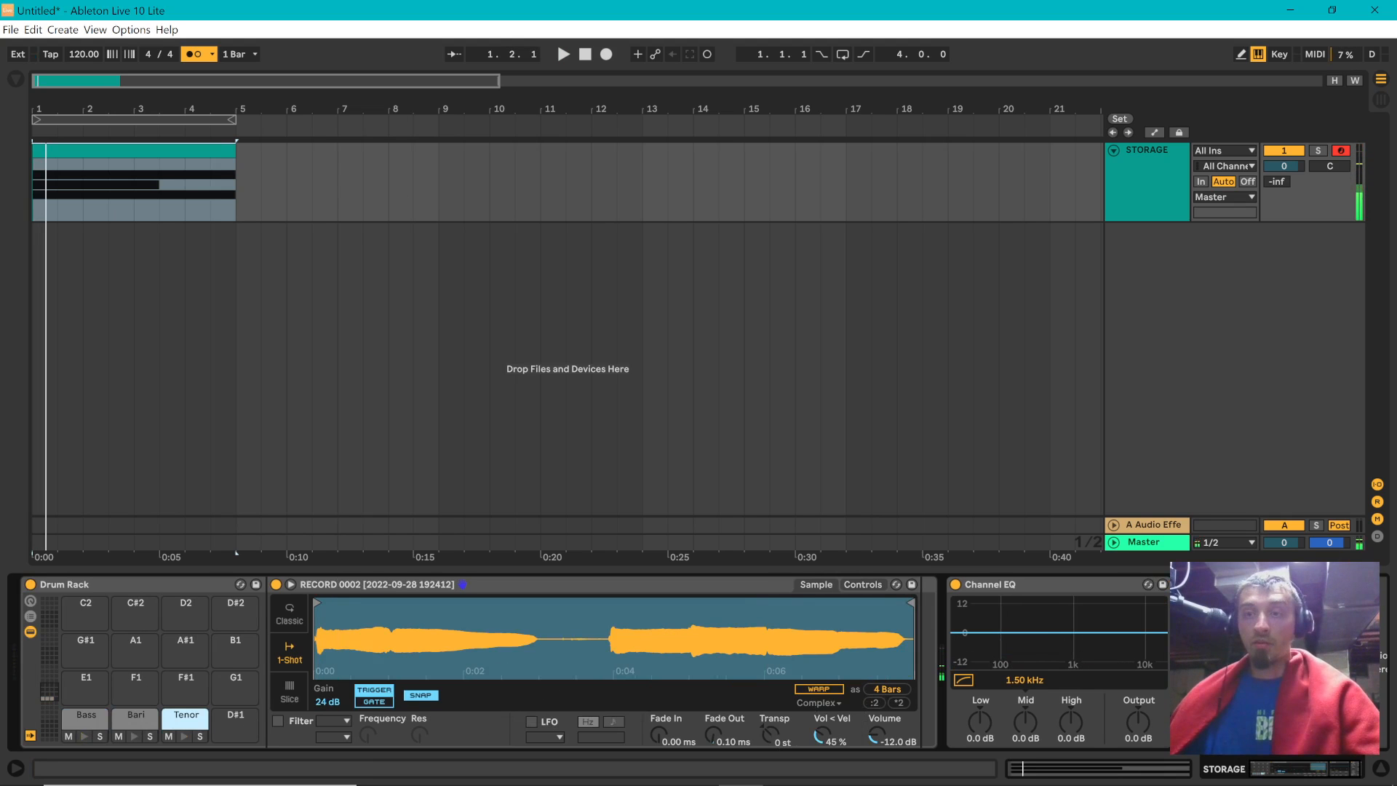
- Play the STORAGE clip from the start, and again from bar 2, to hear the cropped samples
key(space)
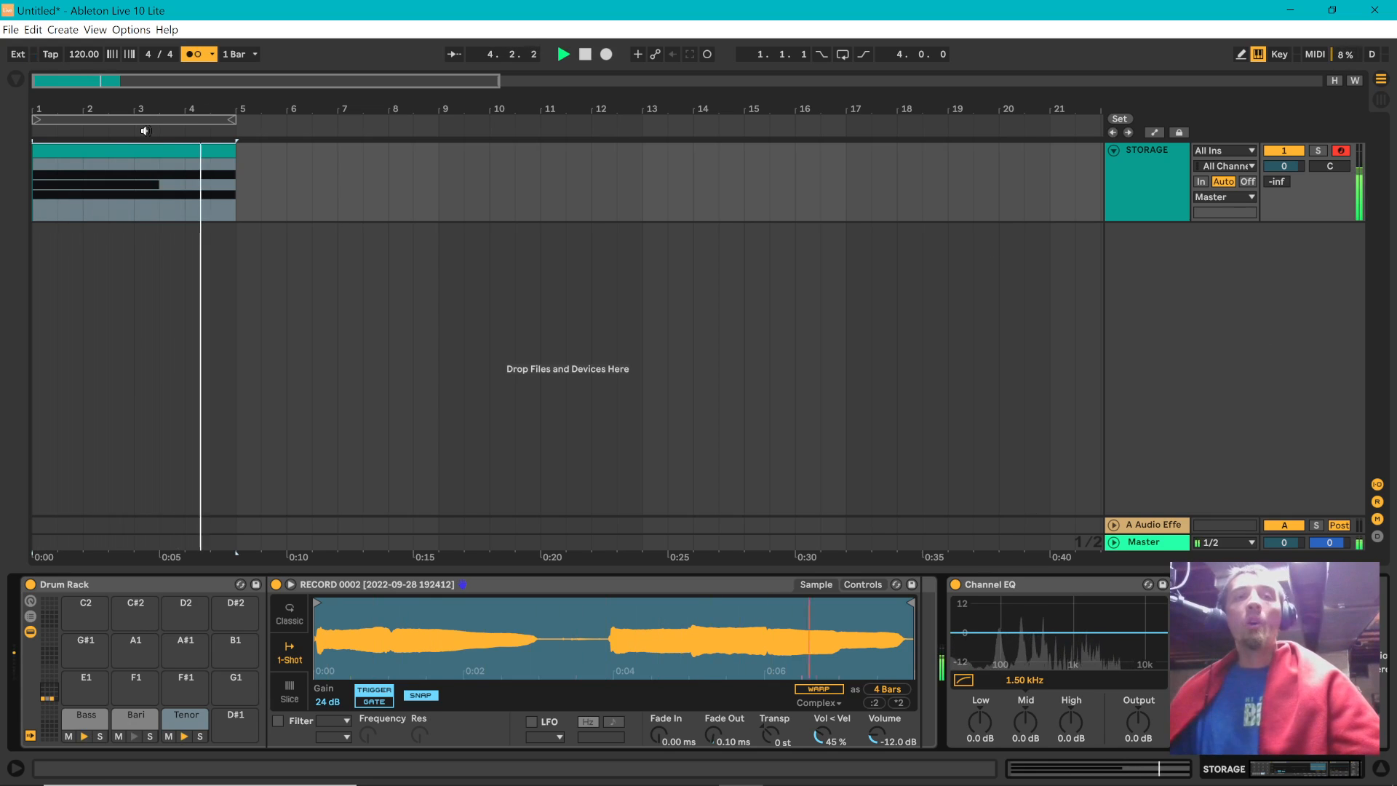
key(space)
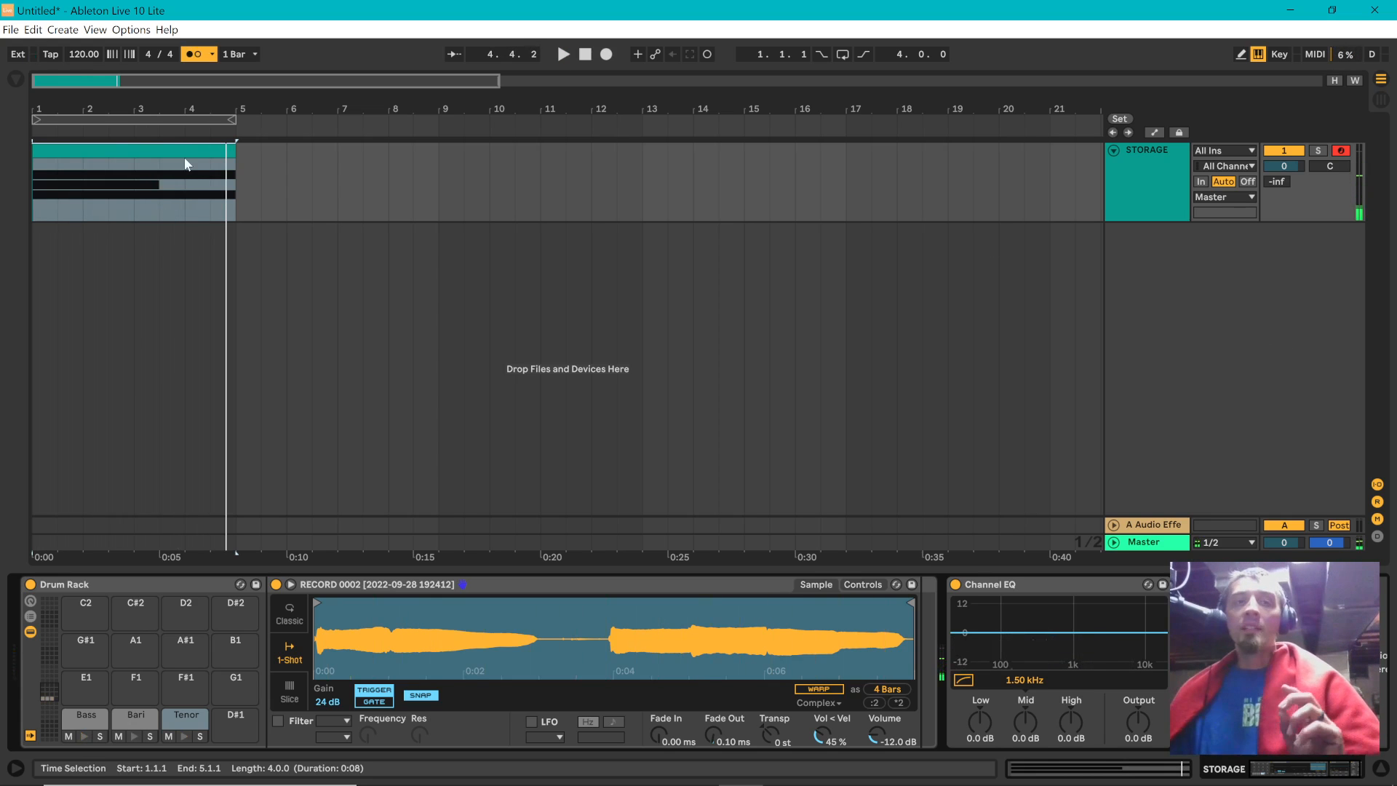
click(45, 151)
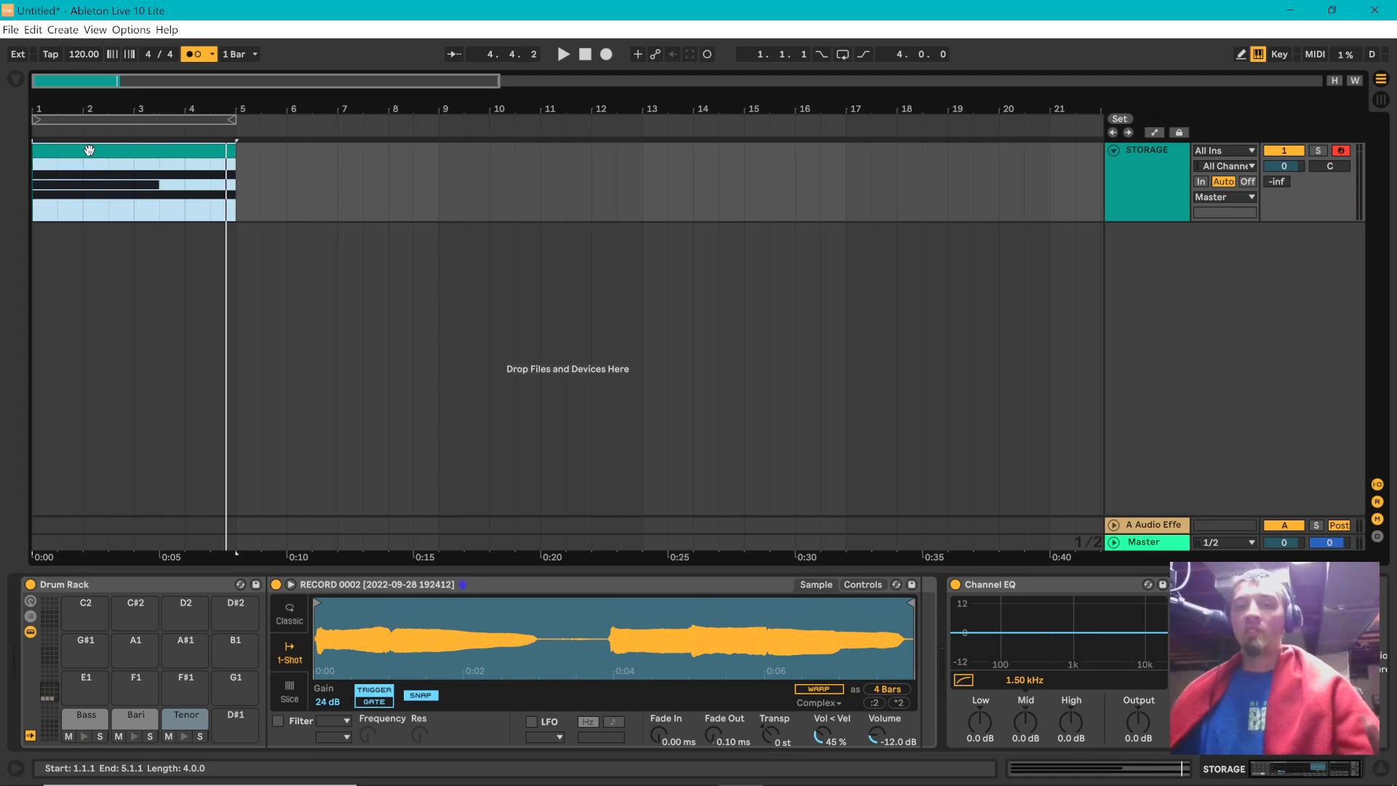
click(135, 261)
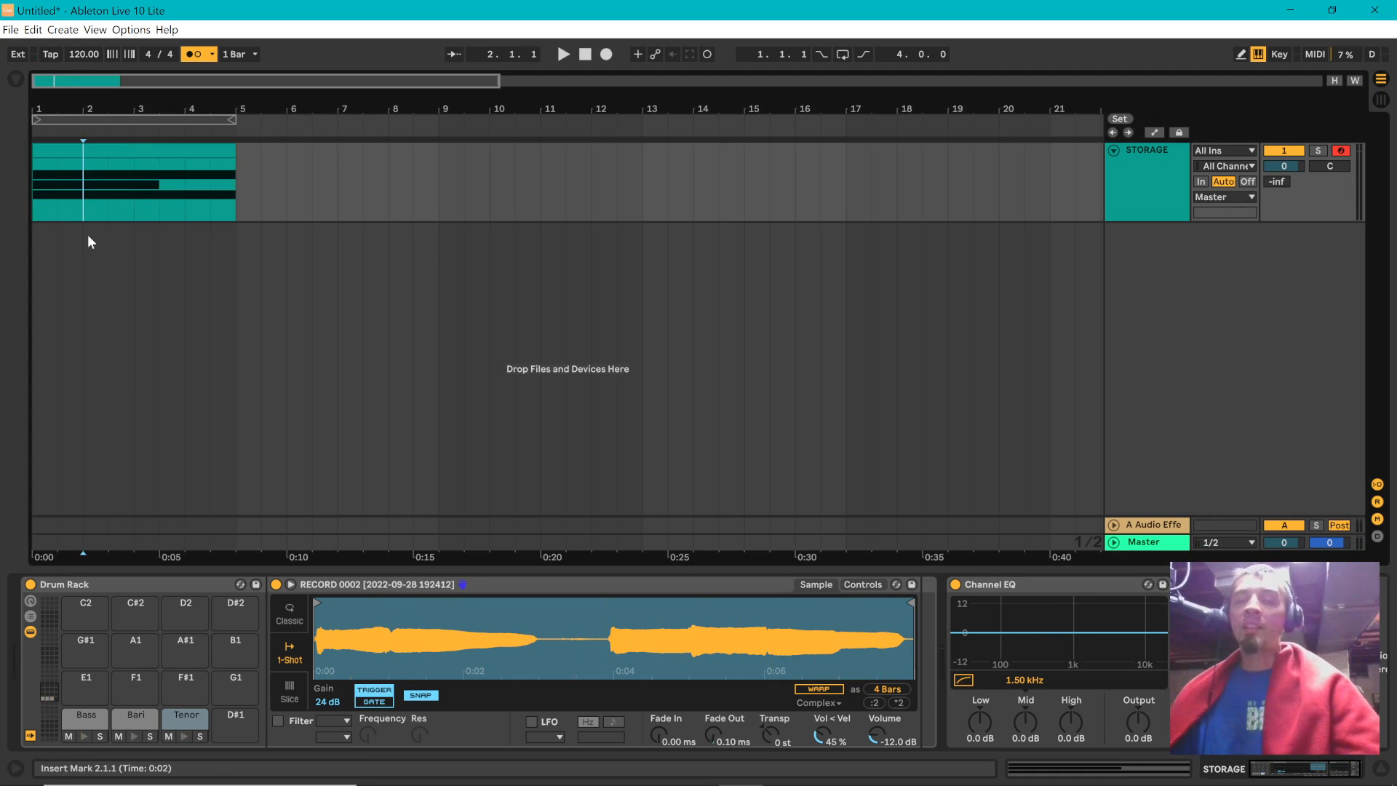
key(space)
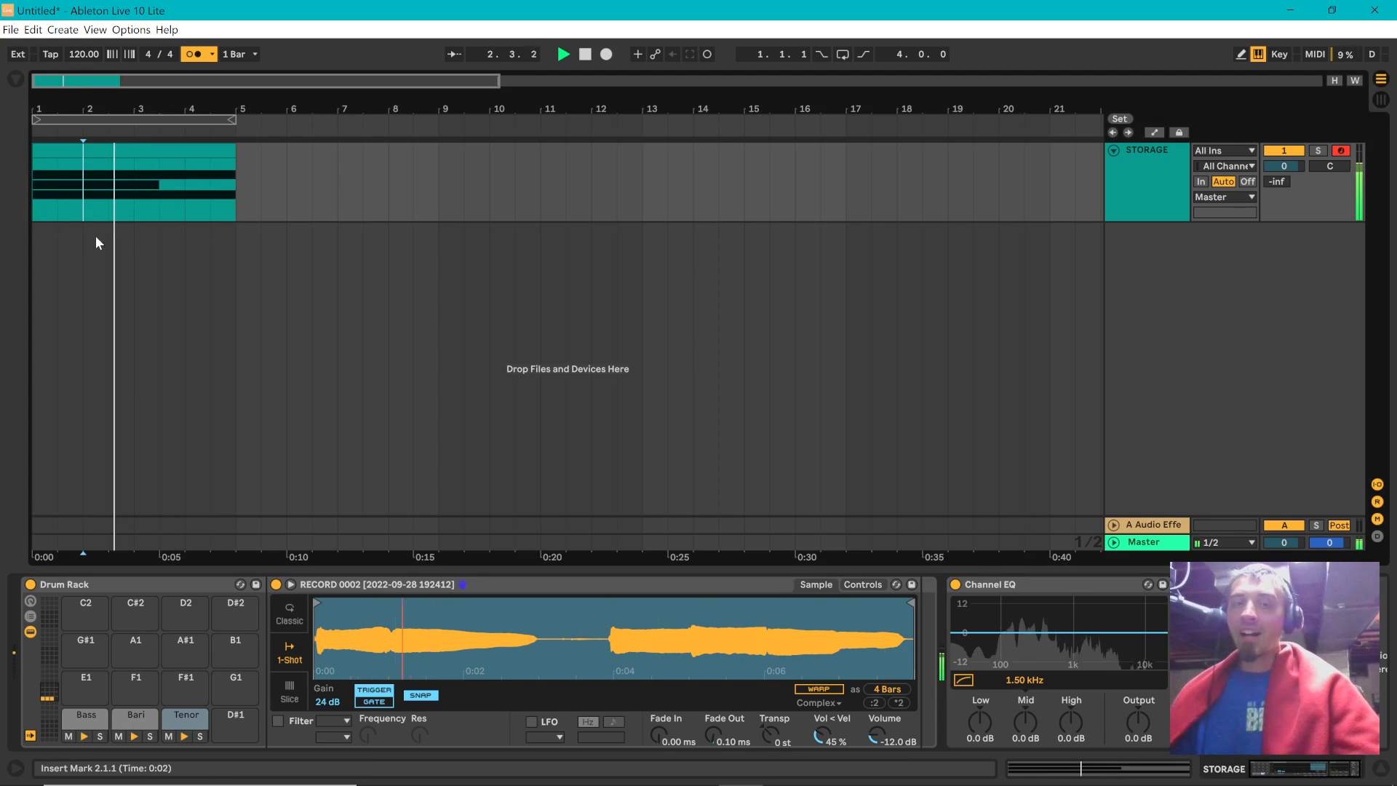
key(space)
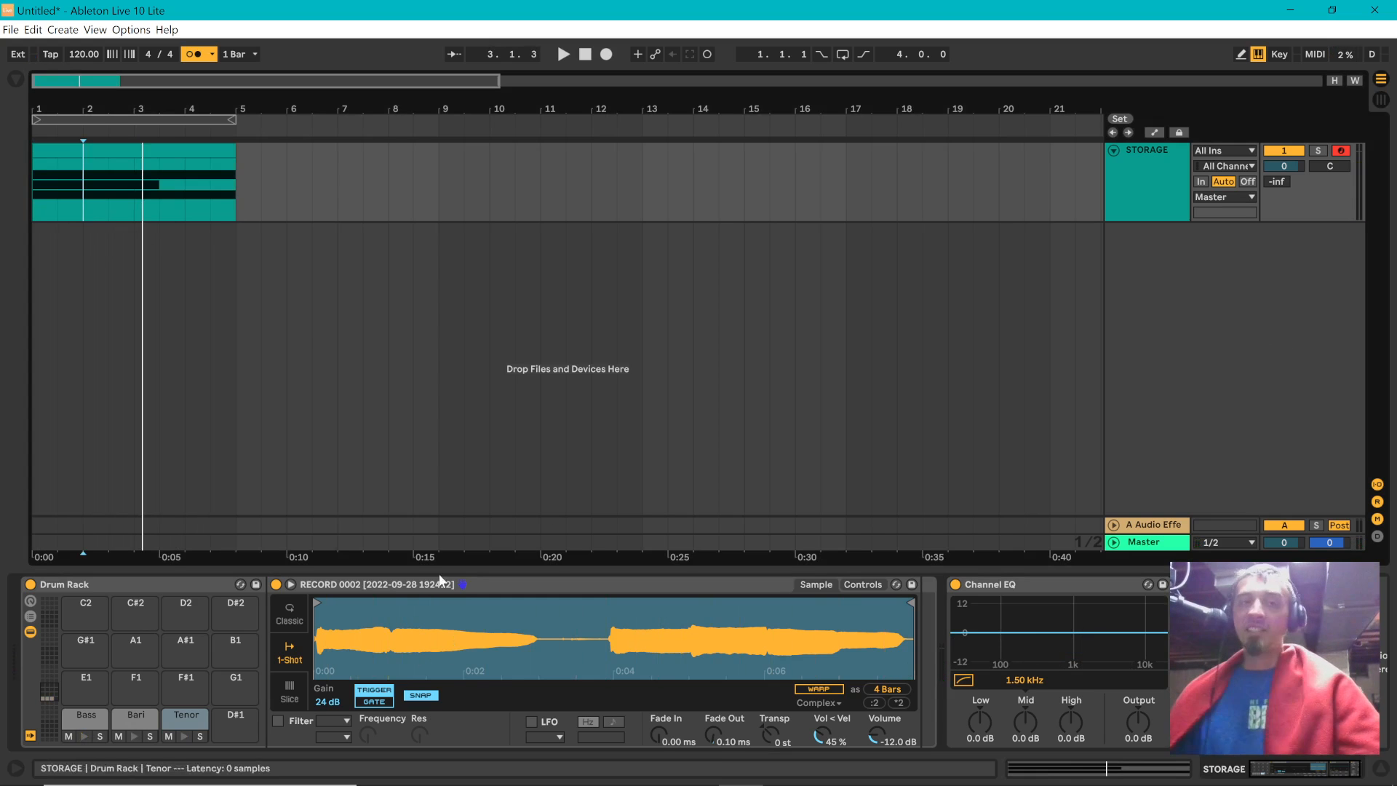
- Insert an audio track below STORAGE, set its input to Resampling, and place the insert mark at 1.1.1
click(147, 150)
click(38, 248)
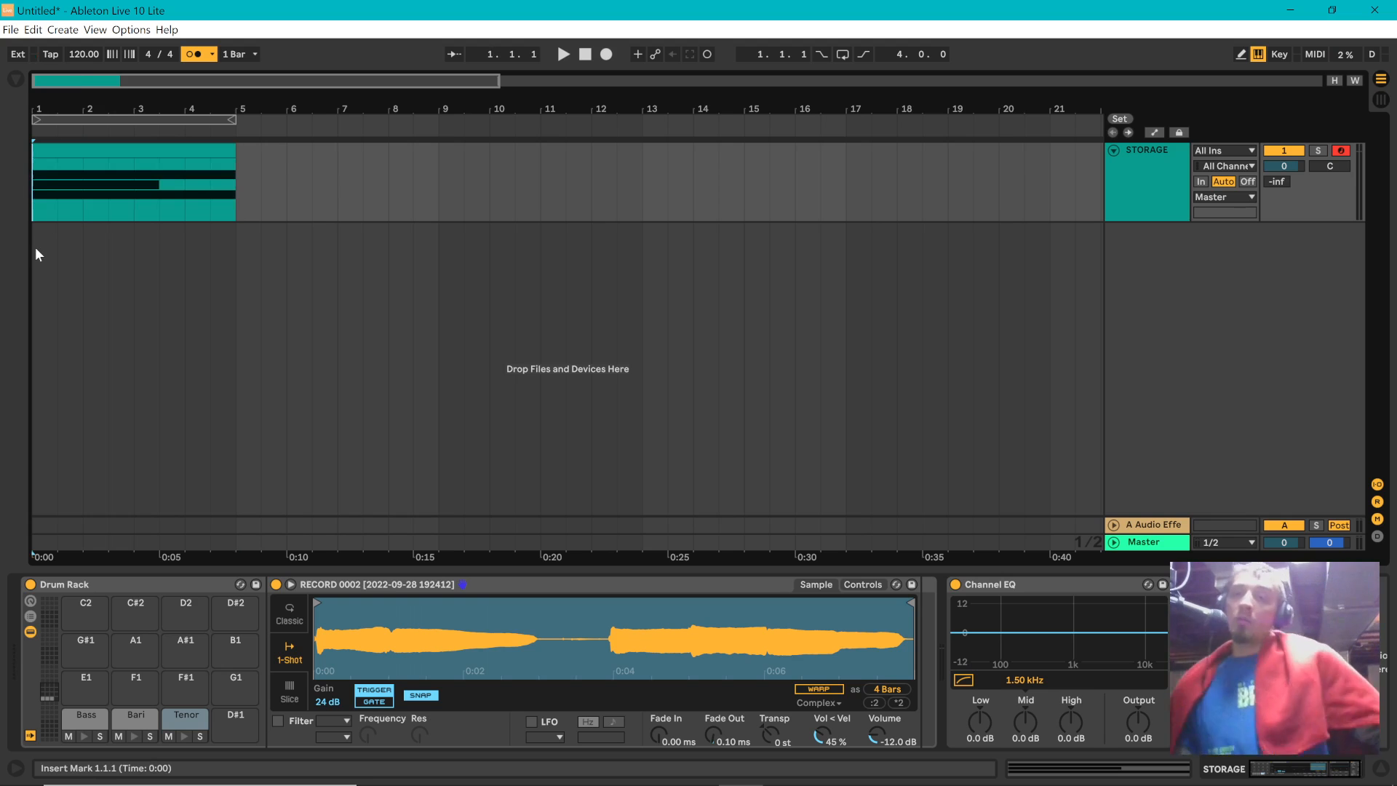
right_click(1229, 271)
click(1258, 277)
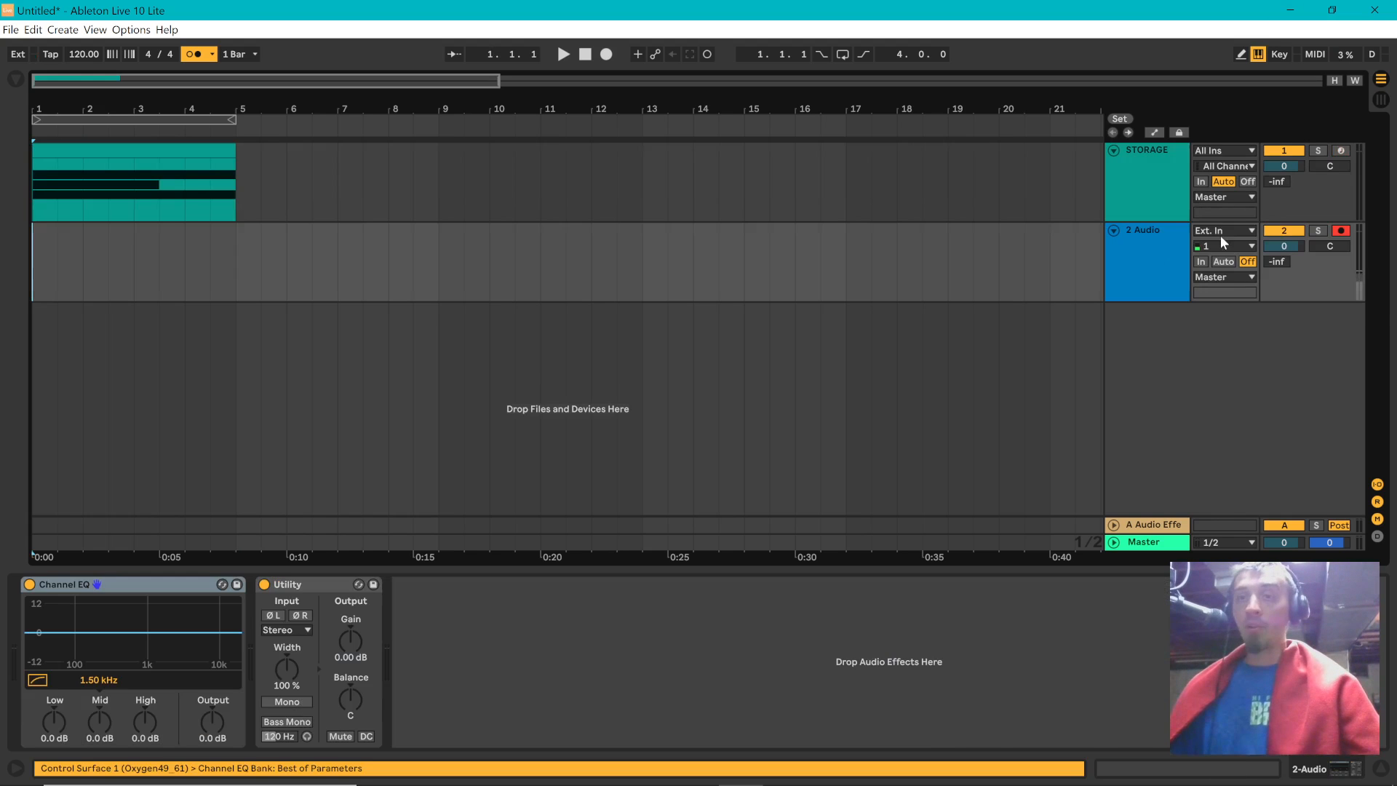
click(1224, 229)
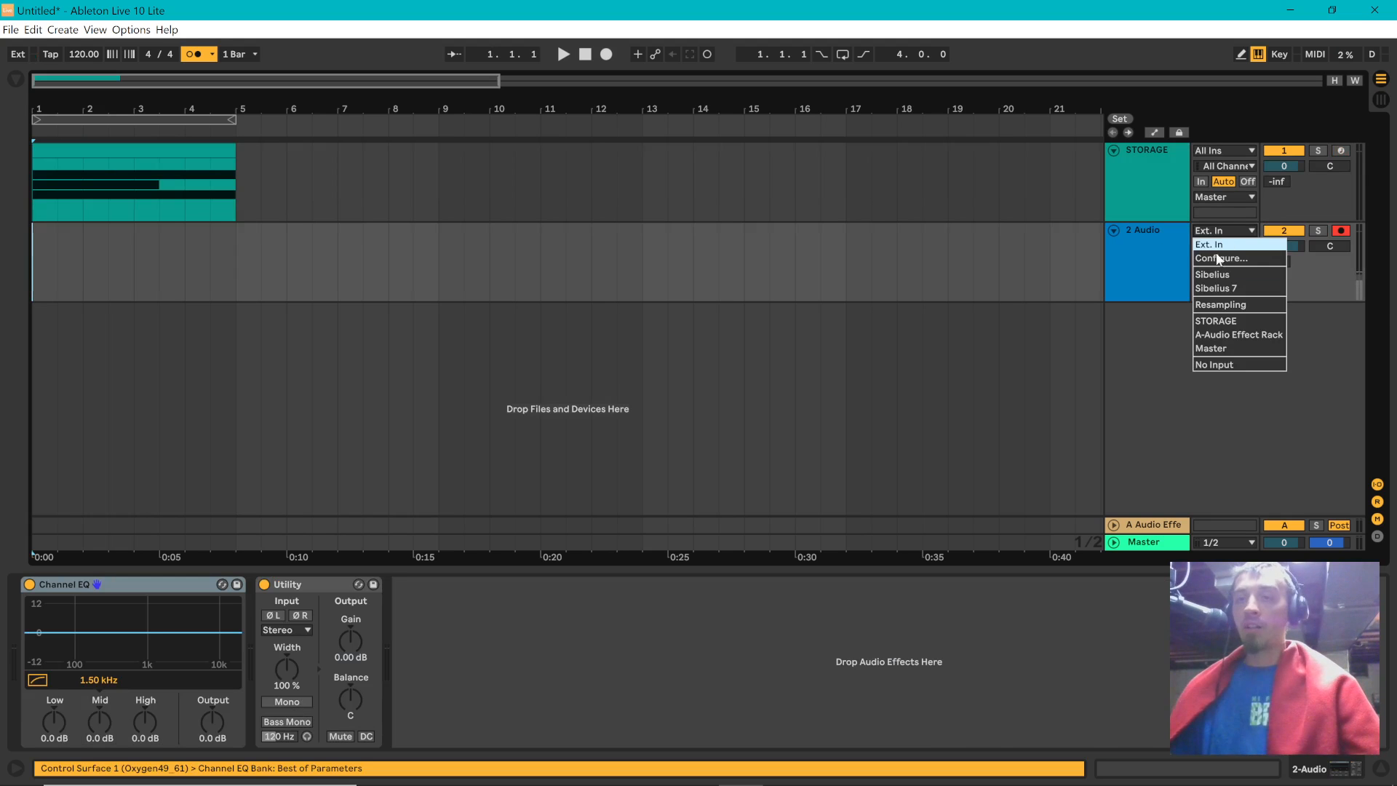
click(1220, 304)
click(32, 266)
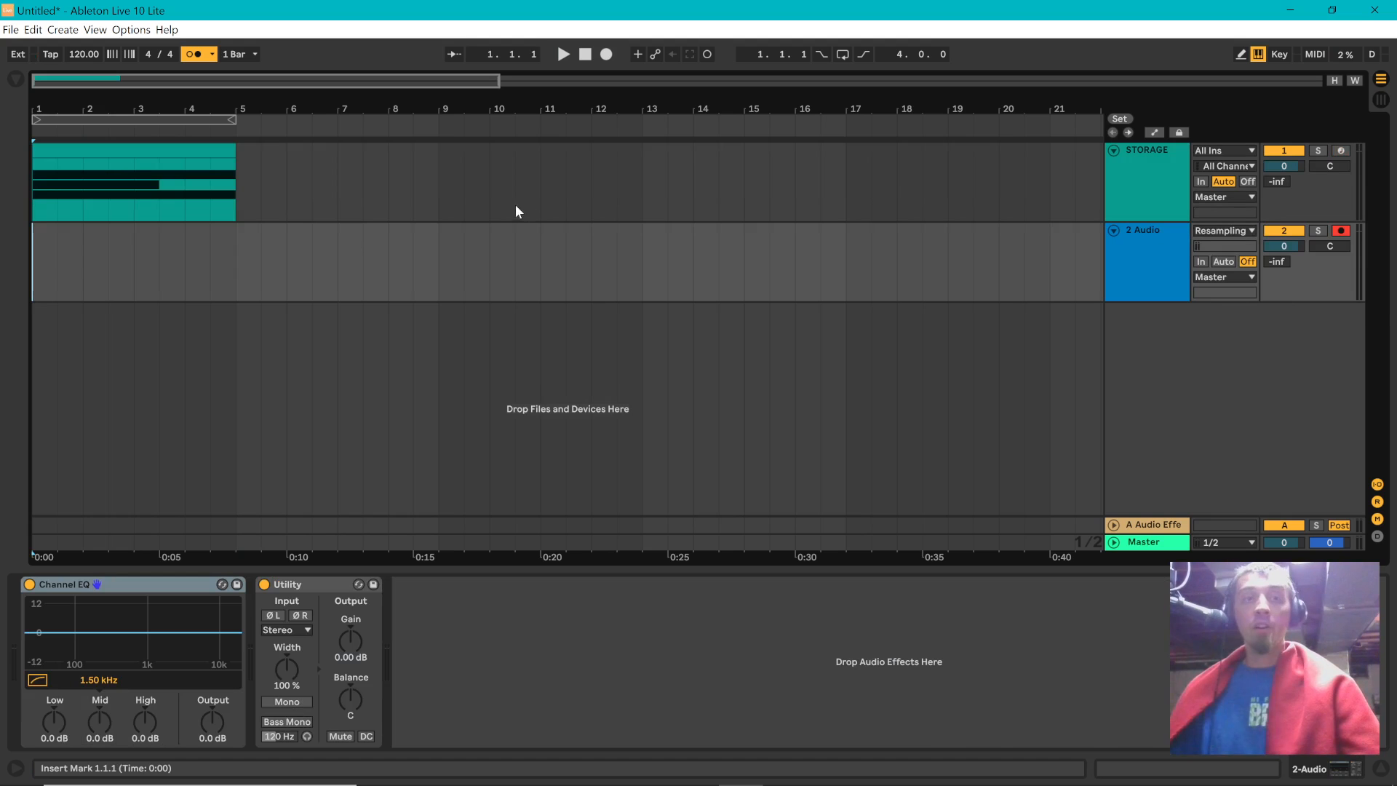
- Record the STORAGE clip onto the 2 Audio track from 1.1.1, and play the recording from 3.1.1 with STORAGE muted
key(F9)
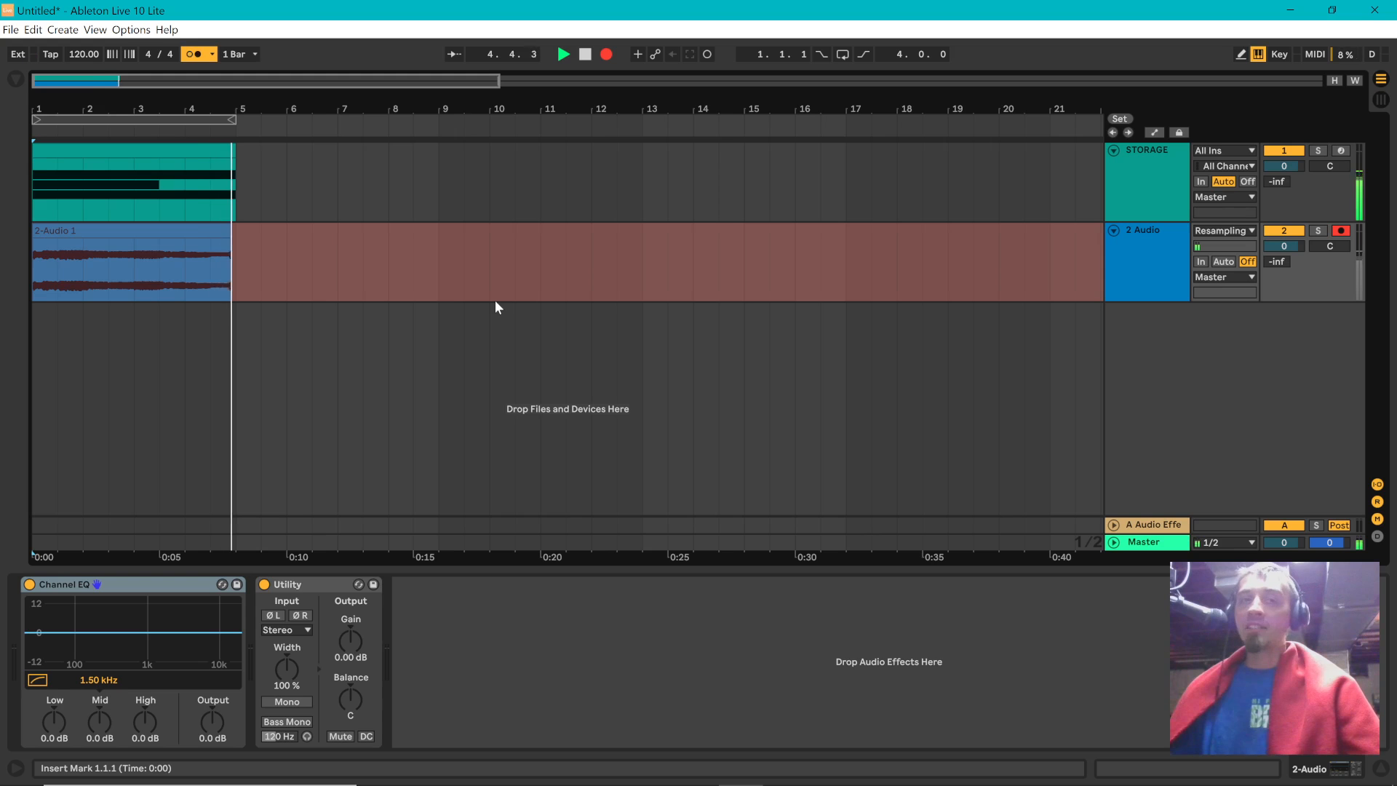
key(space)
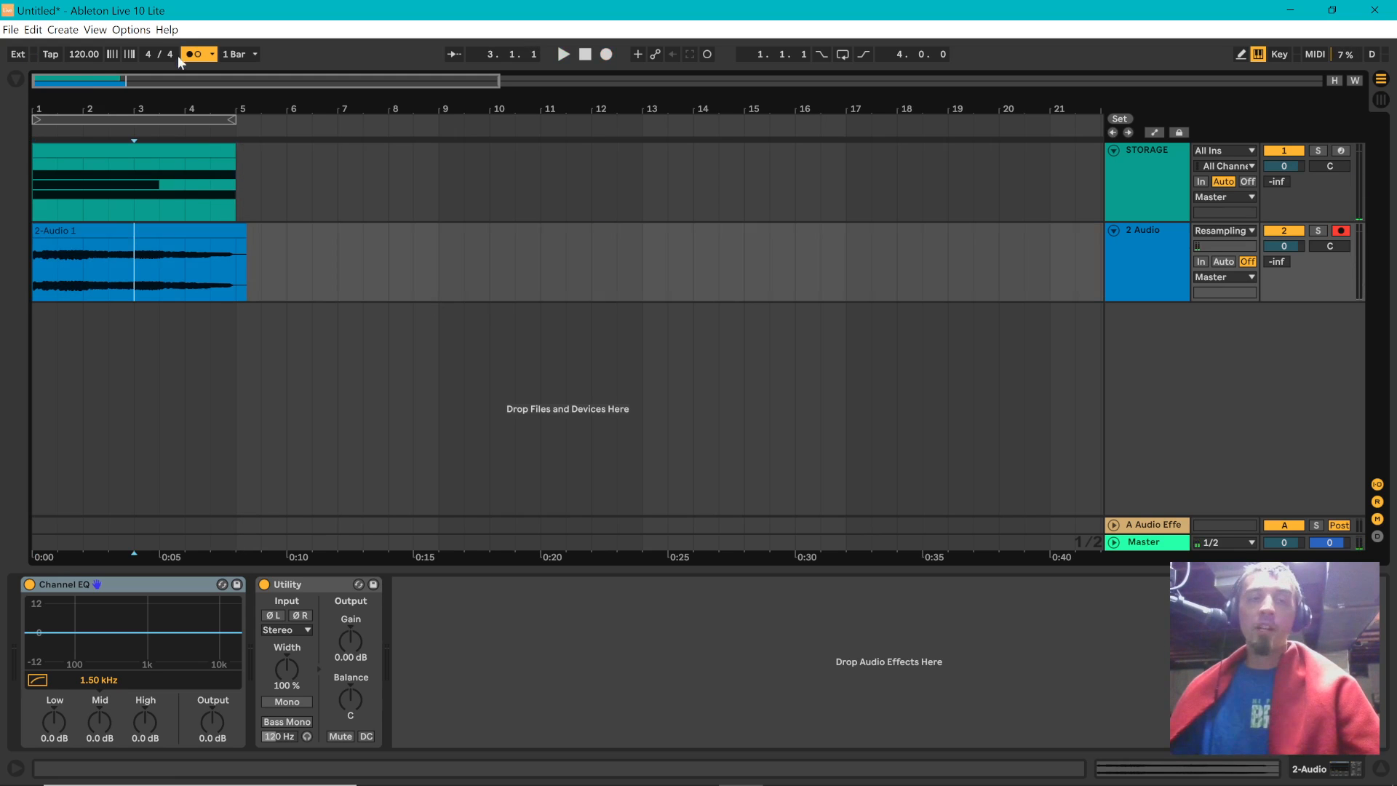
click(134, 265)
click(1288, 152)
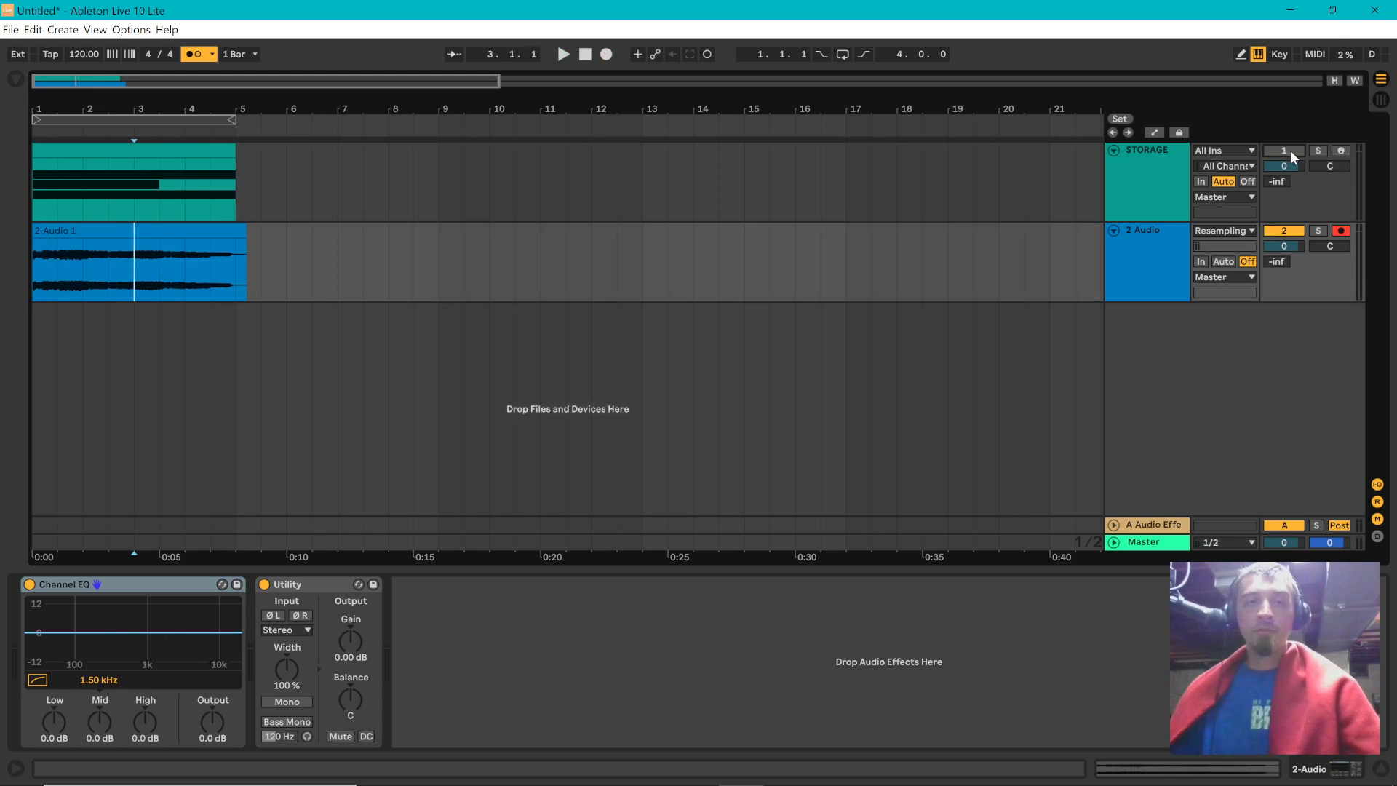
key(space)
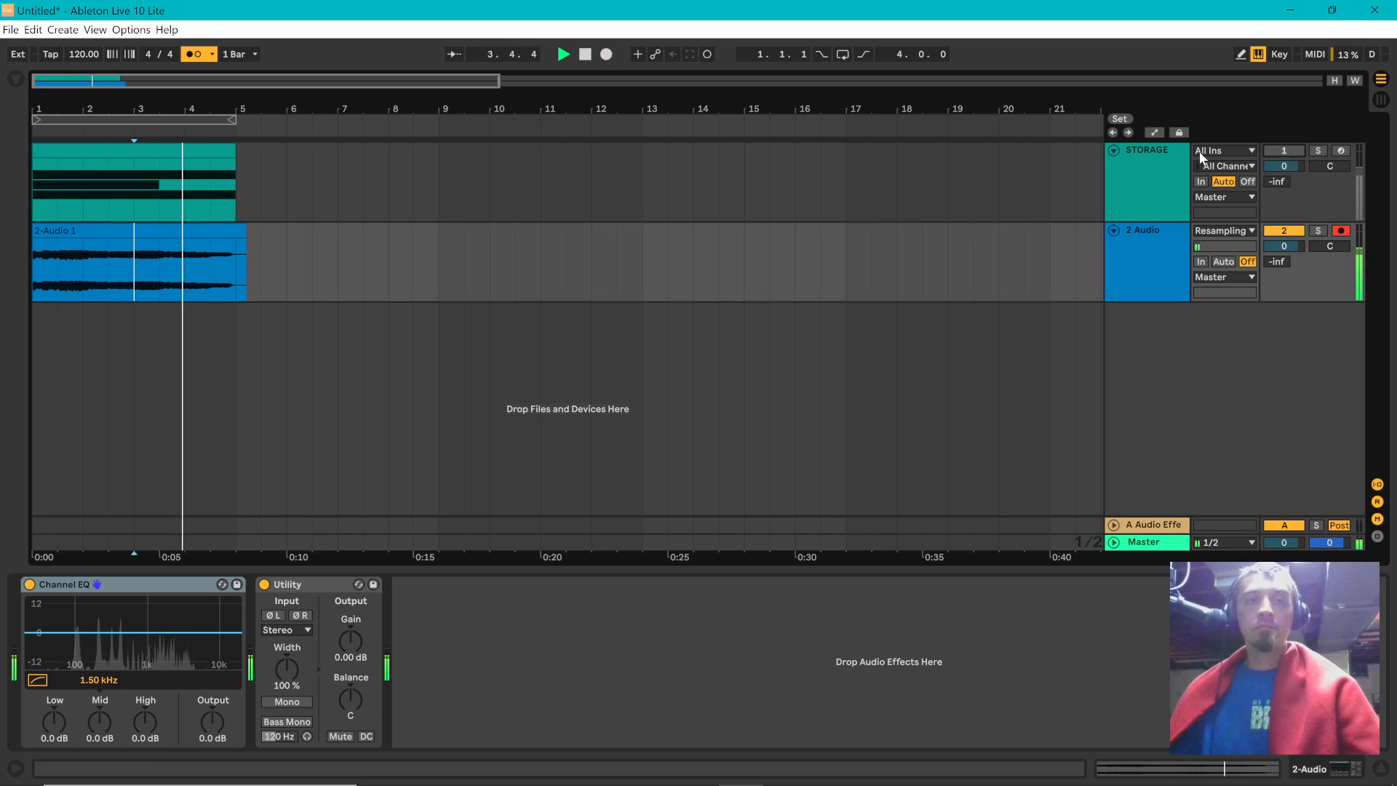
key(space)
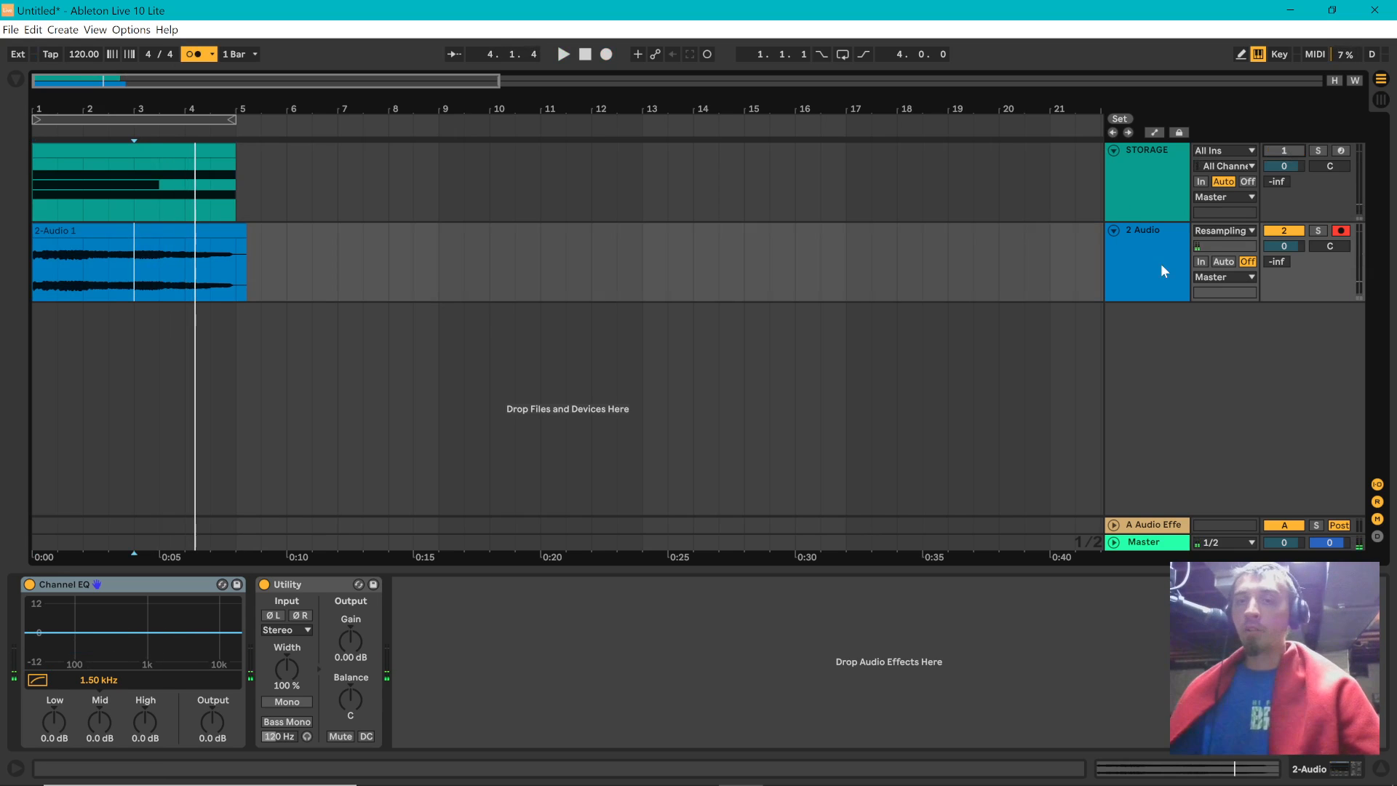
- Delete the 2 Audio track and switch the metronome off
click(1157, 264)
key(Delete)
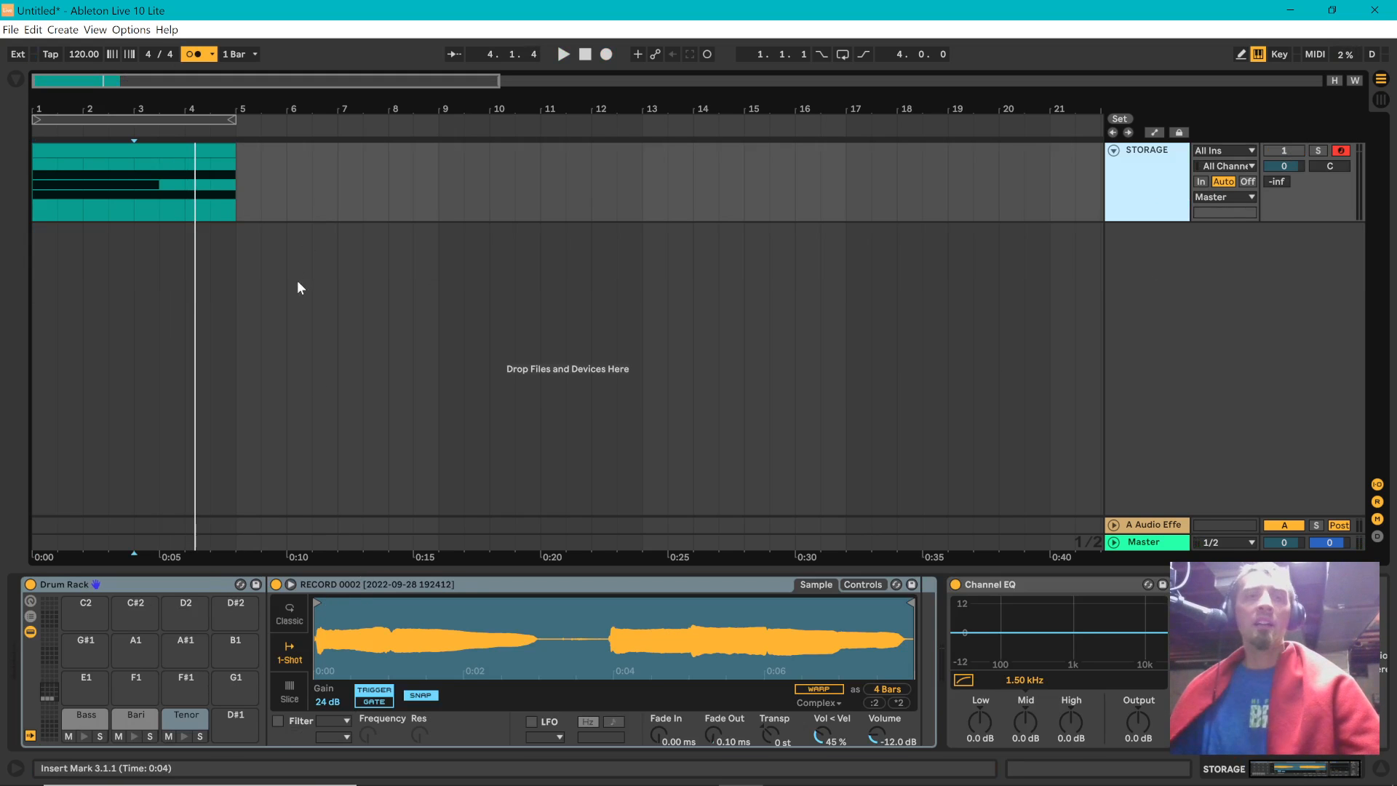
double_click(171, 152)
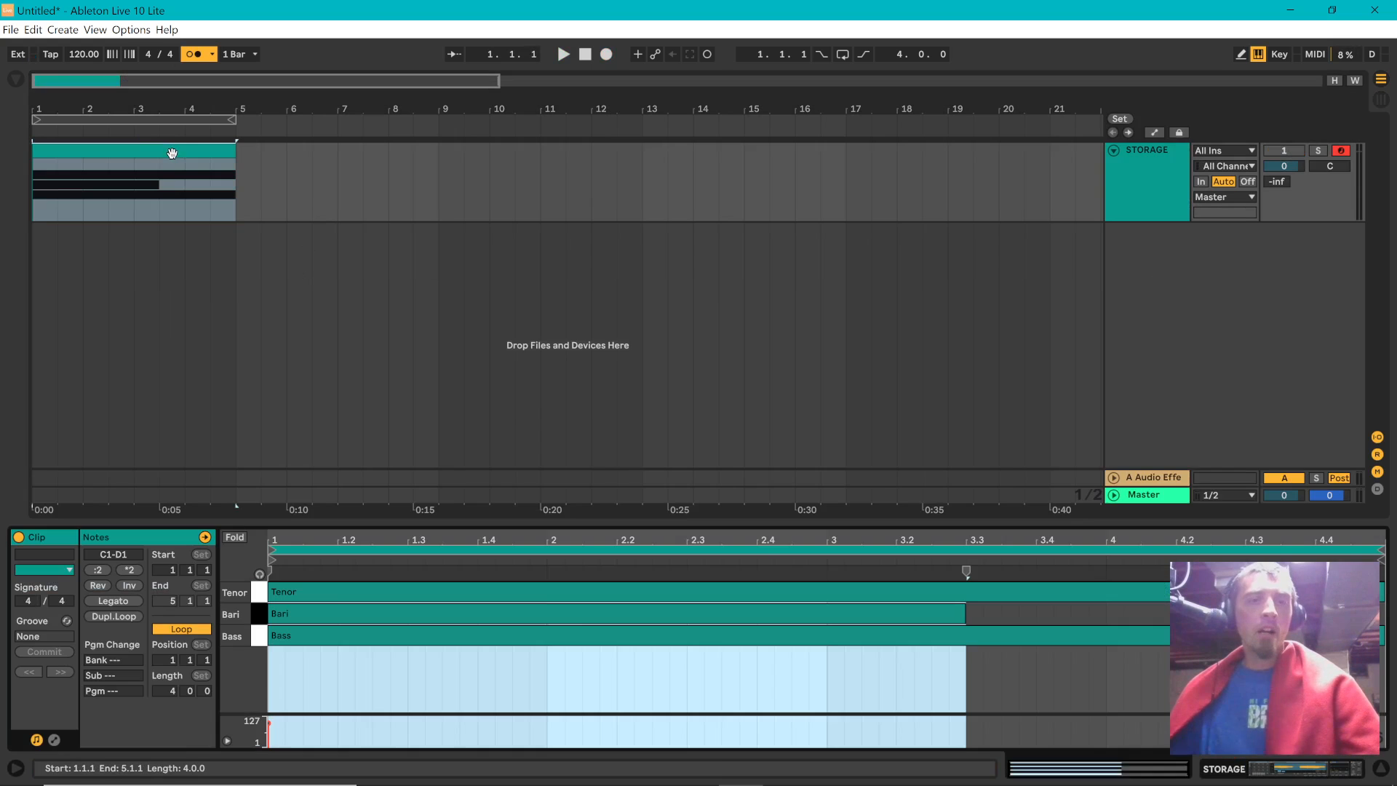
click(1134, 186)
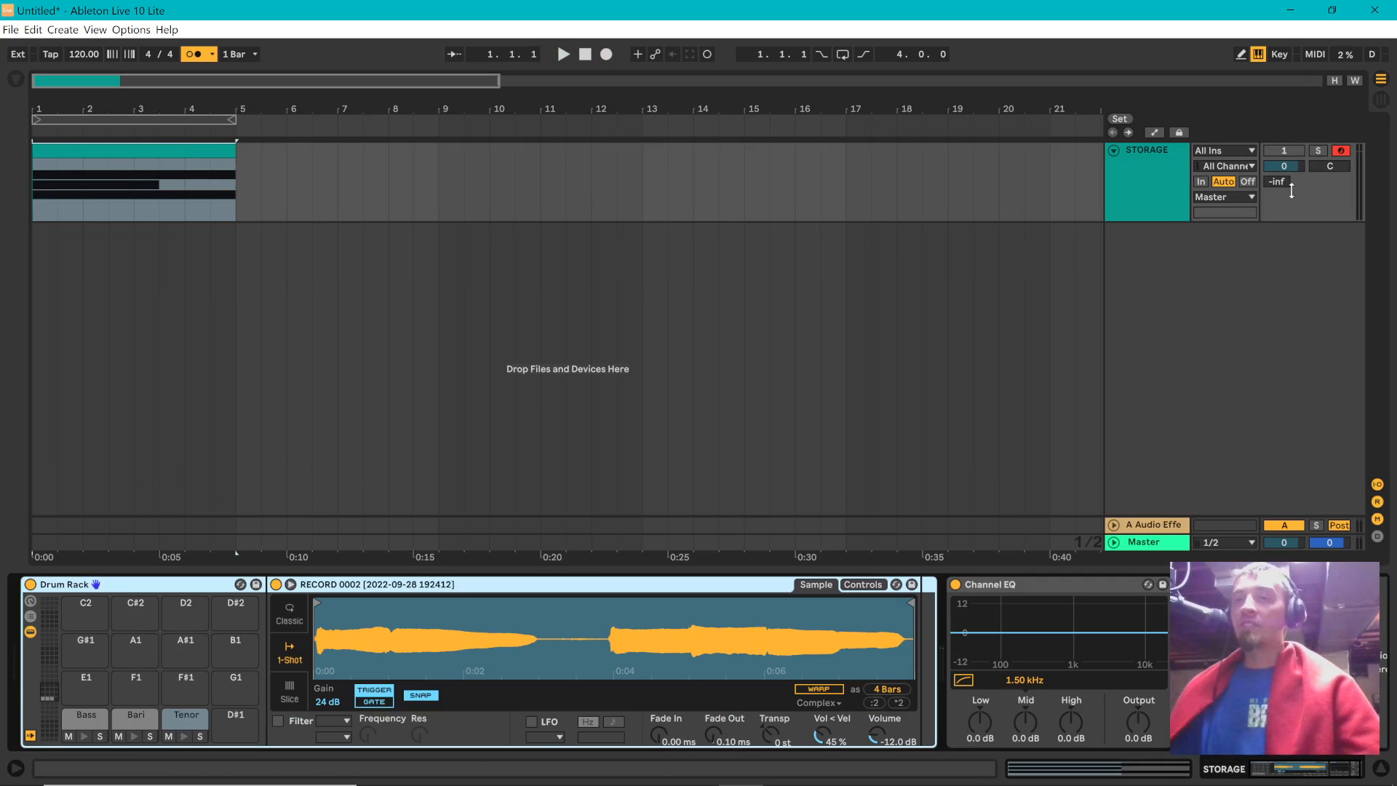
click(193, 54)
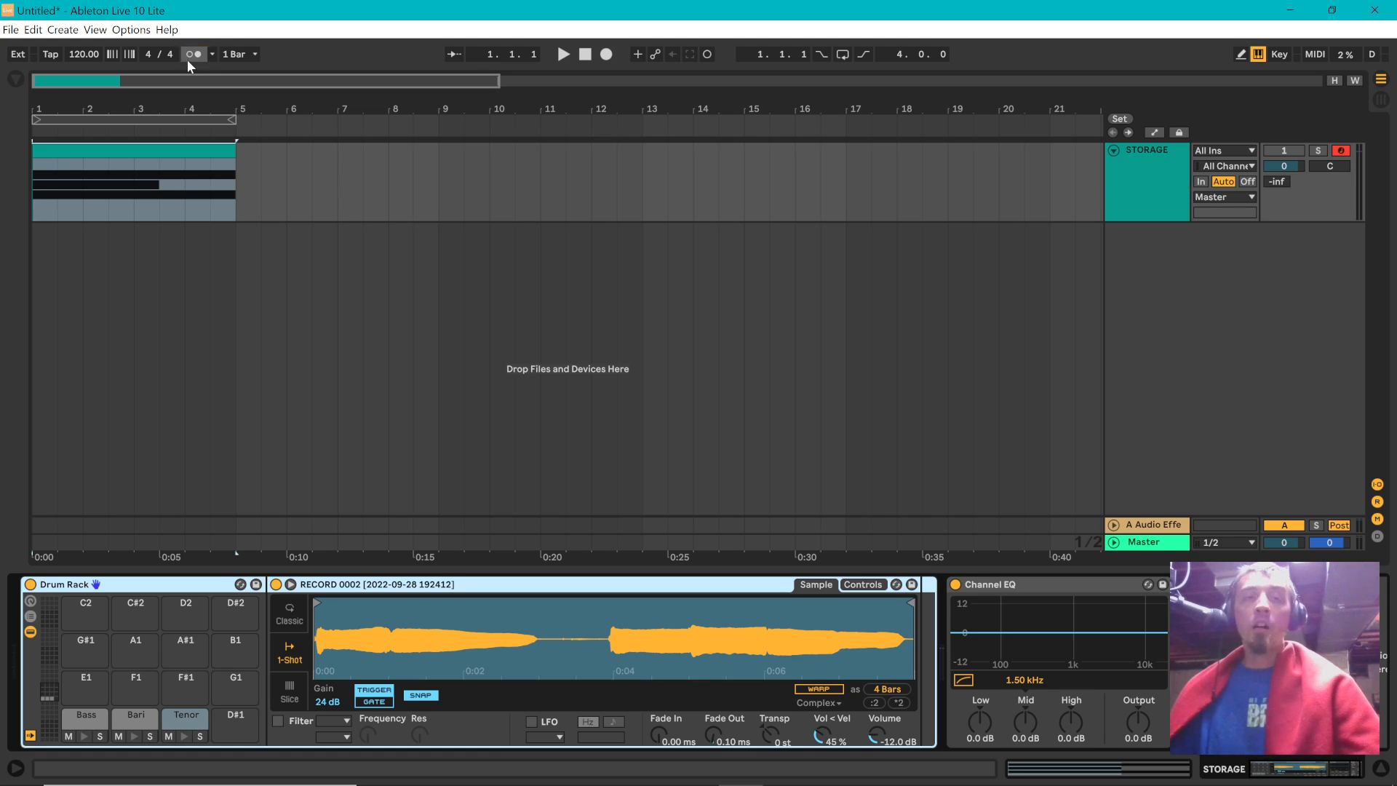
- Freeze the STORAGE track and undo the freeze
right_click(1149, 198)
click(1217, 277)
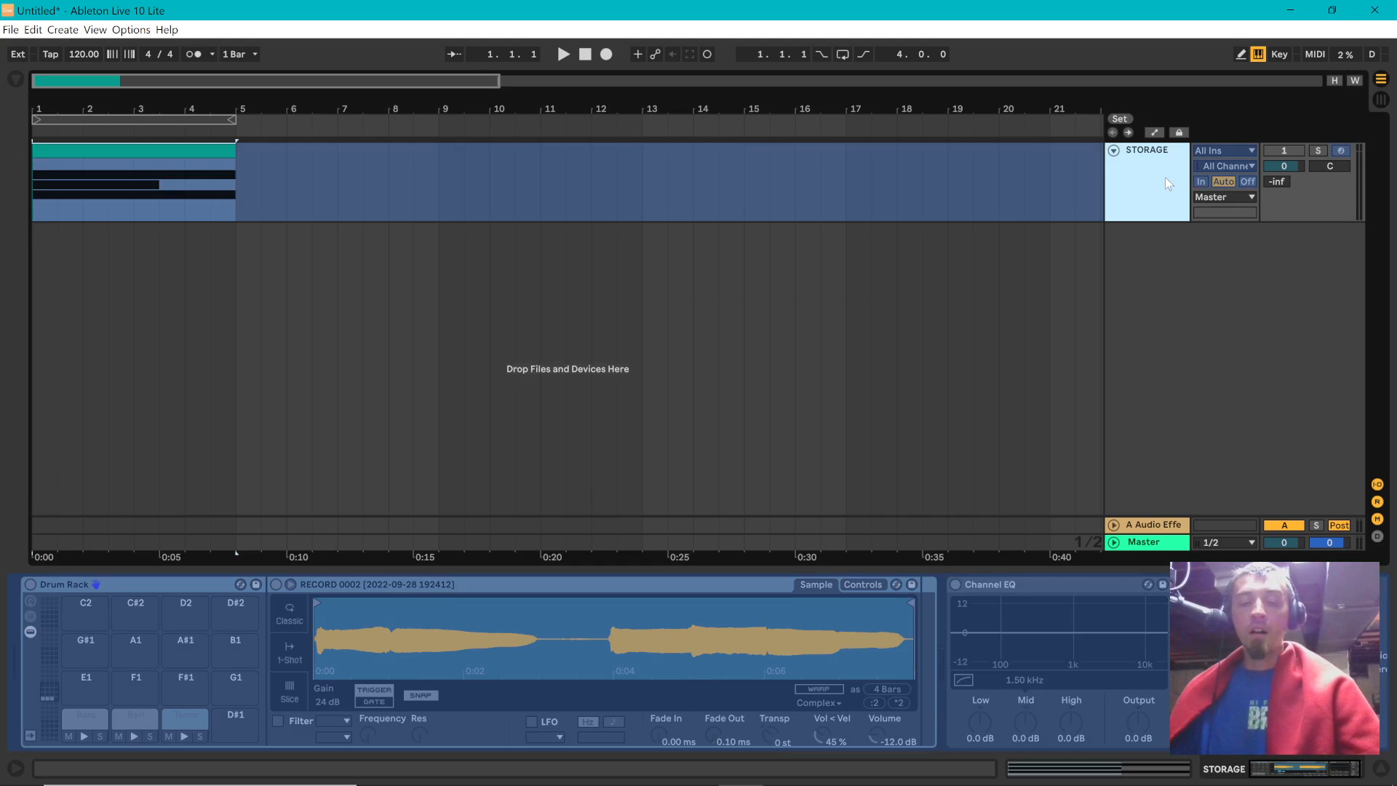
key(ctrl+z)
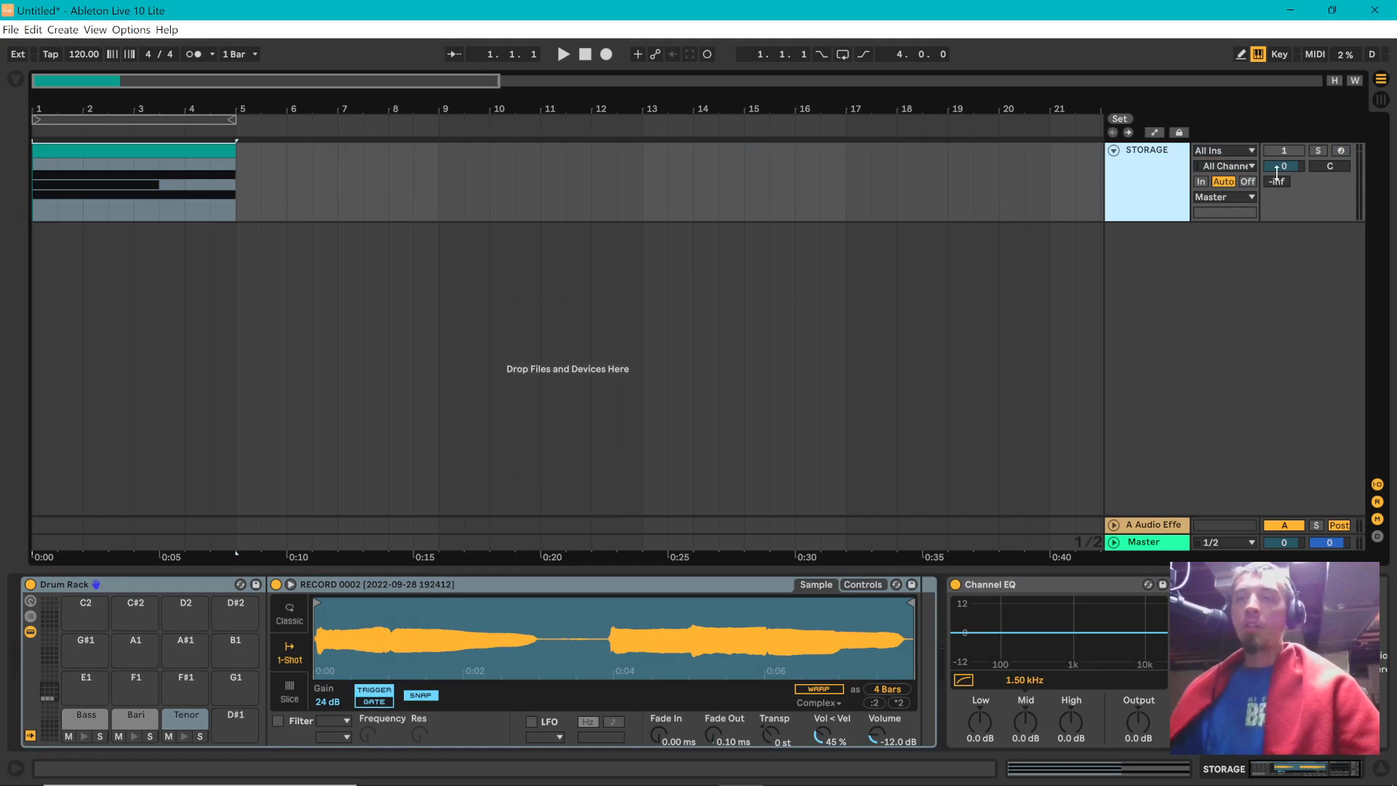
- Unmute the STORAGE track, try its pan and volume controls, and return them to centre and 0 dB
click(1286, 150)
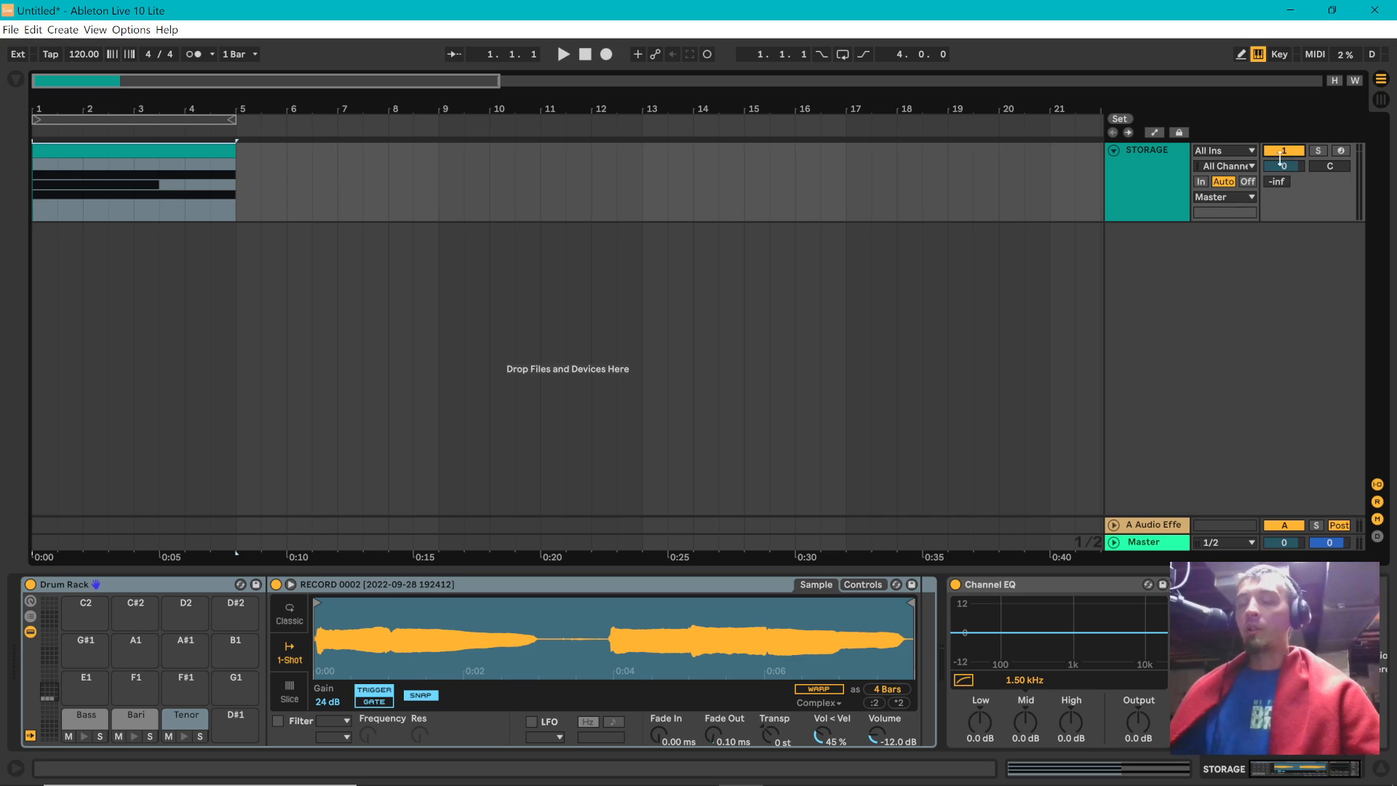
click(1285, 151)
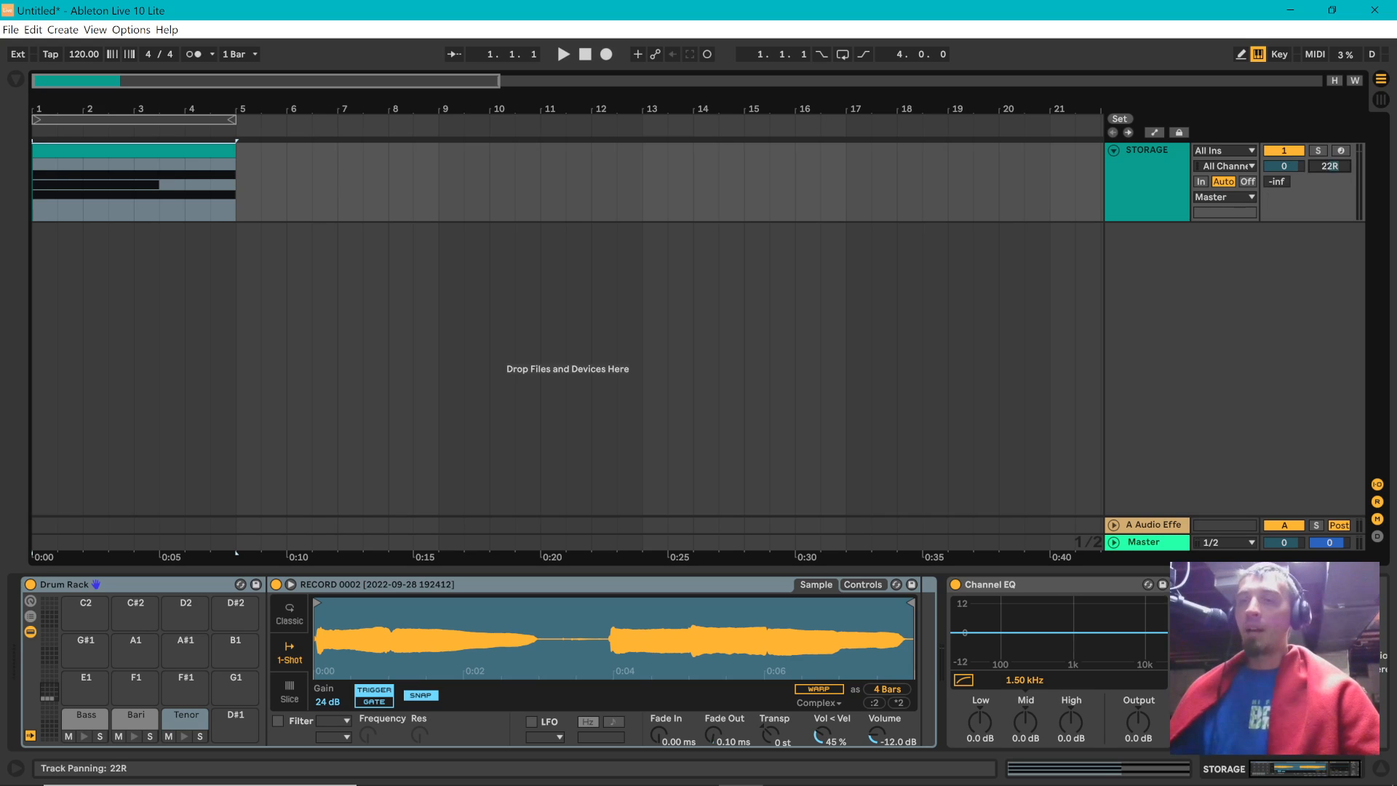
scroll(1284, 166, up, 4)
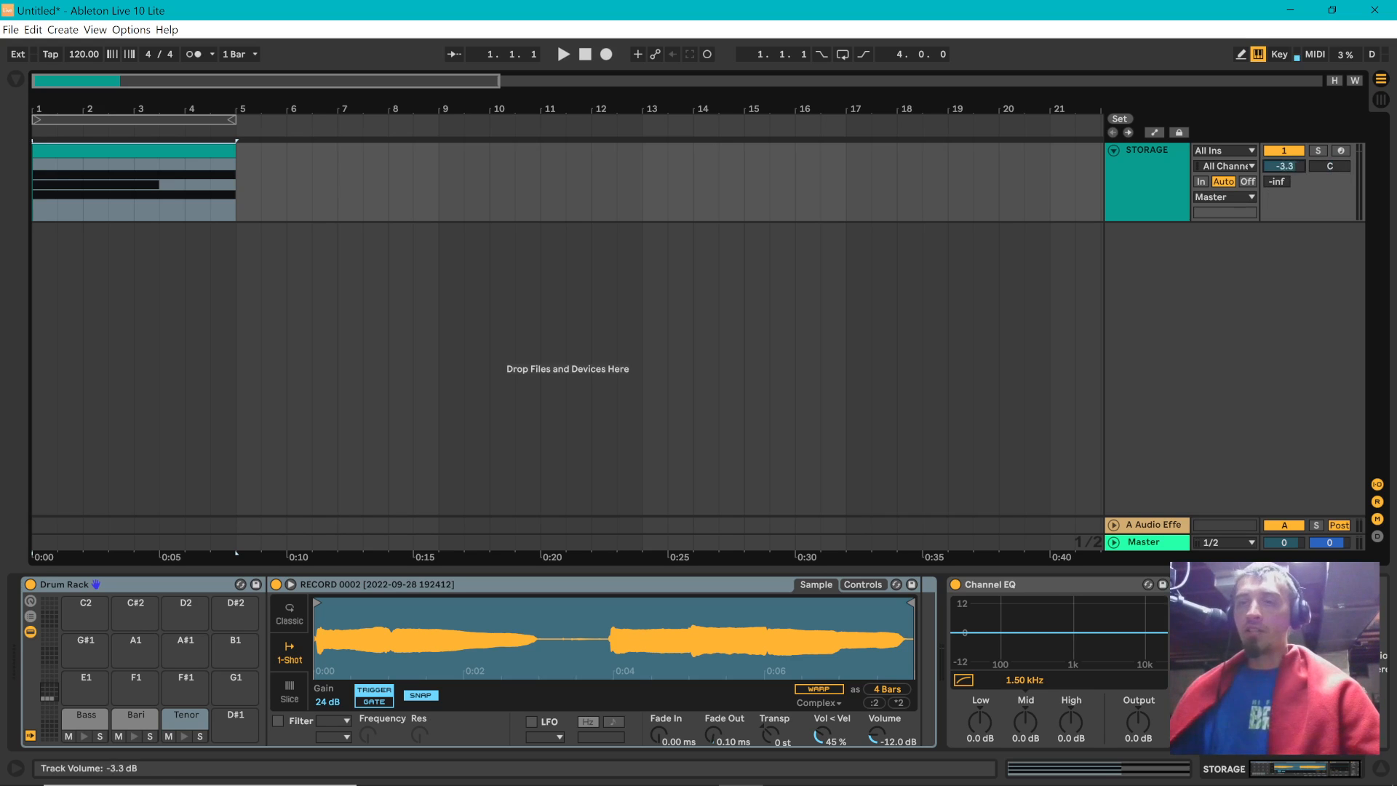
double_click(1294, 170)
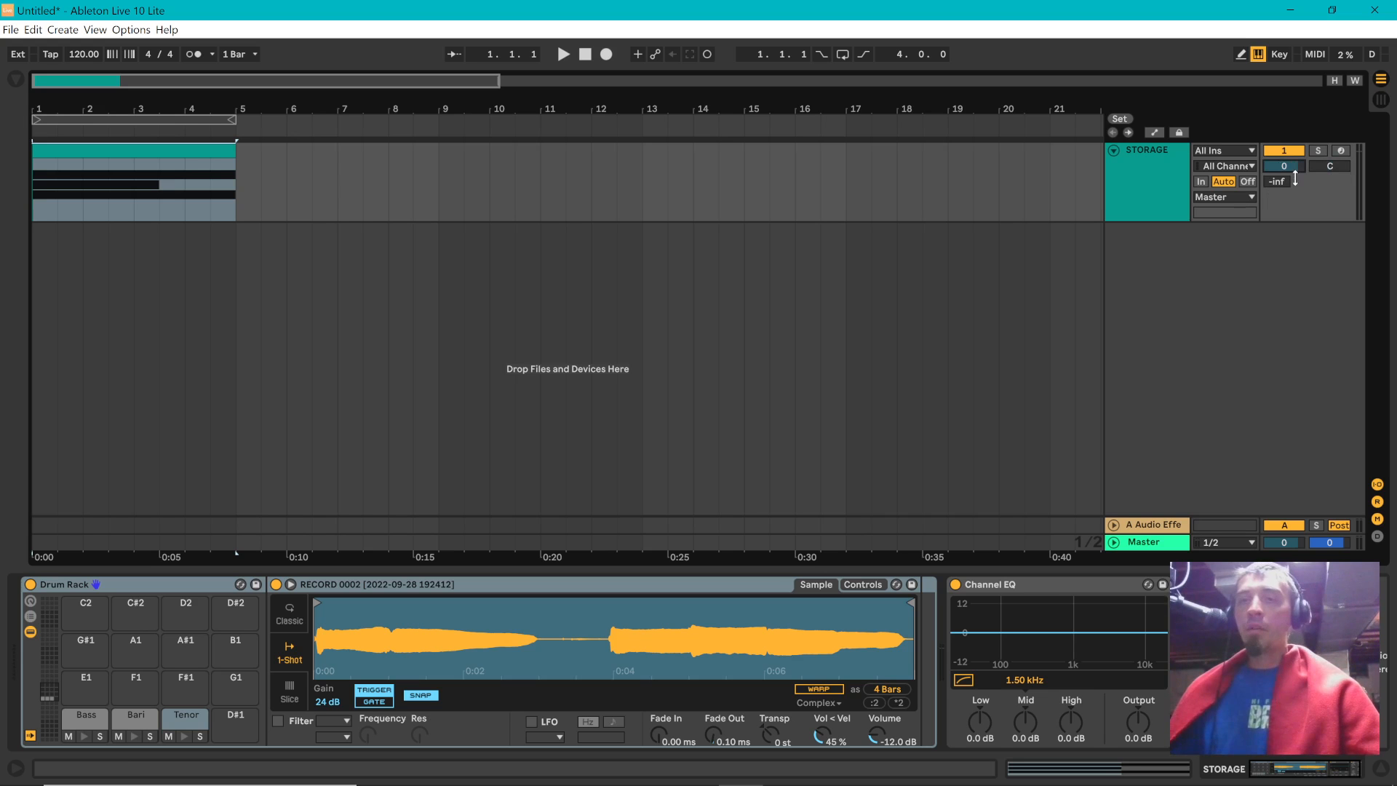
- Compare the Bass, Bari and Tenor samples in the Drum Rack and set the Bari sample's gain to 20 dB
click(86, 717)
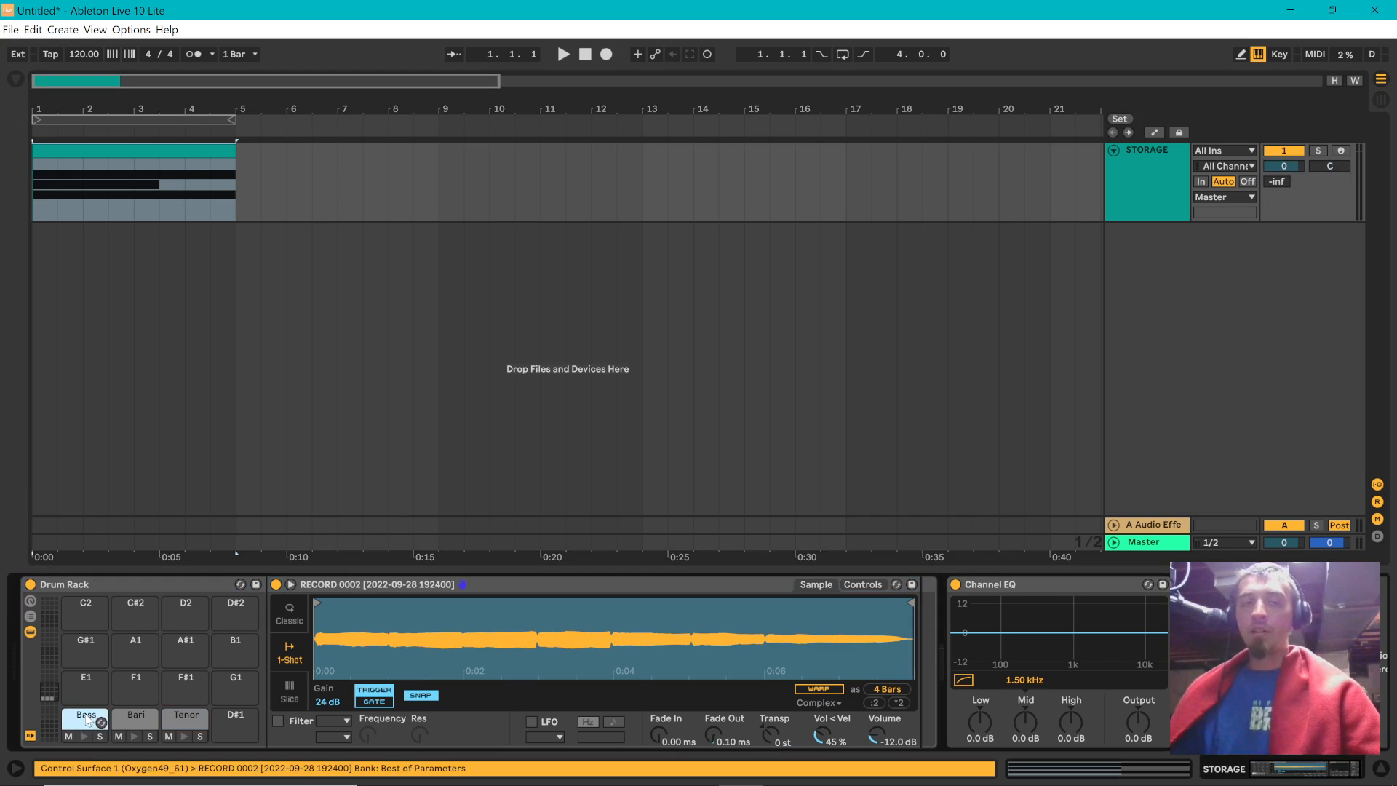
click(126, 720)
click(180, 720)
click(77, 722)
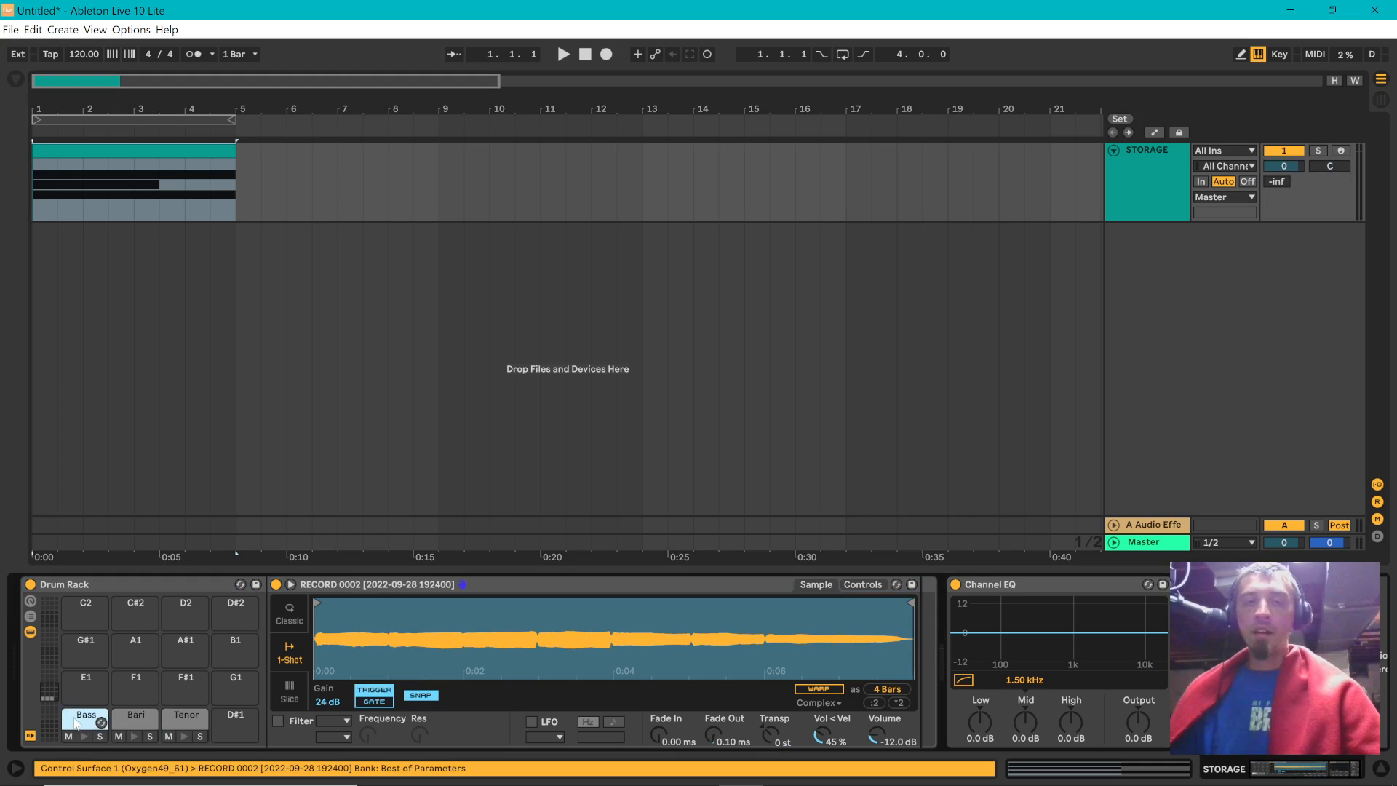
click(333, 703)
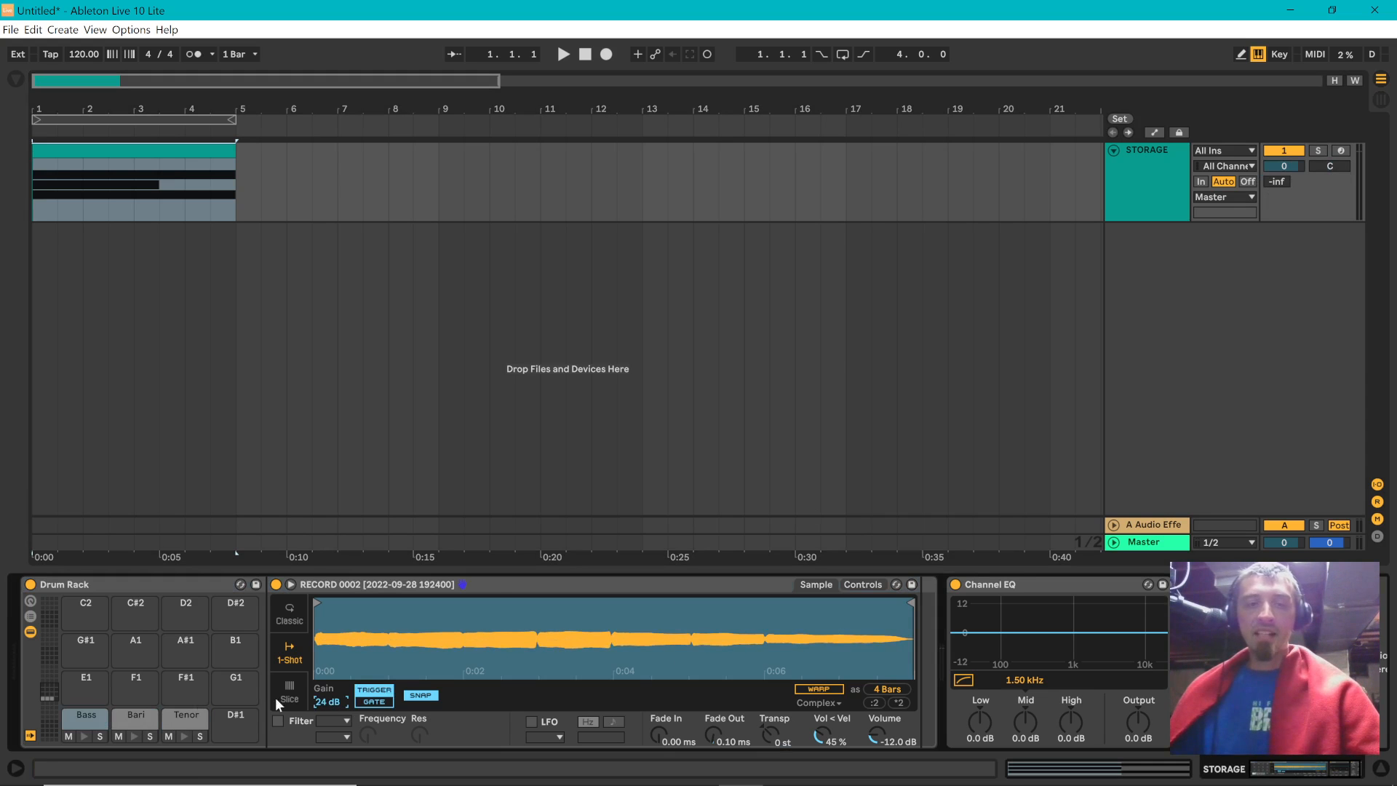
click(134, 719)
mouse_move(329, 703)
mouse_down()
mouse_move(330, 736)
mouse_move(327, 721)
mouse_up()
- Set the Tenor sample's gain to 20 dB and compare its waveform with the Bass and Bari samples
click(179, 719)
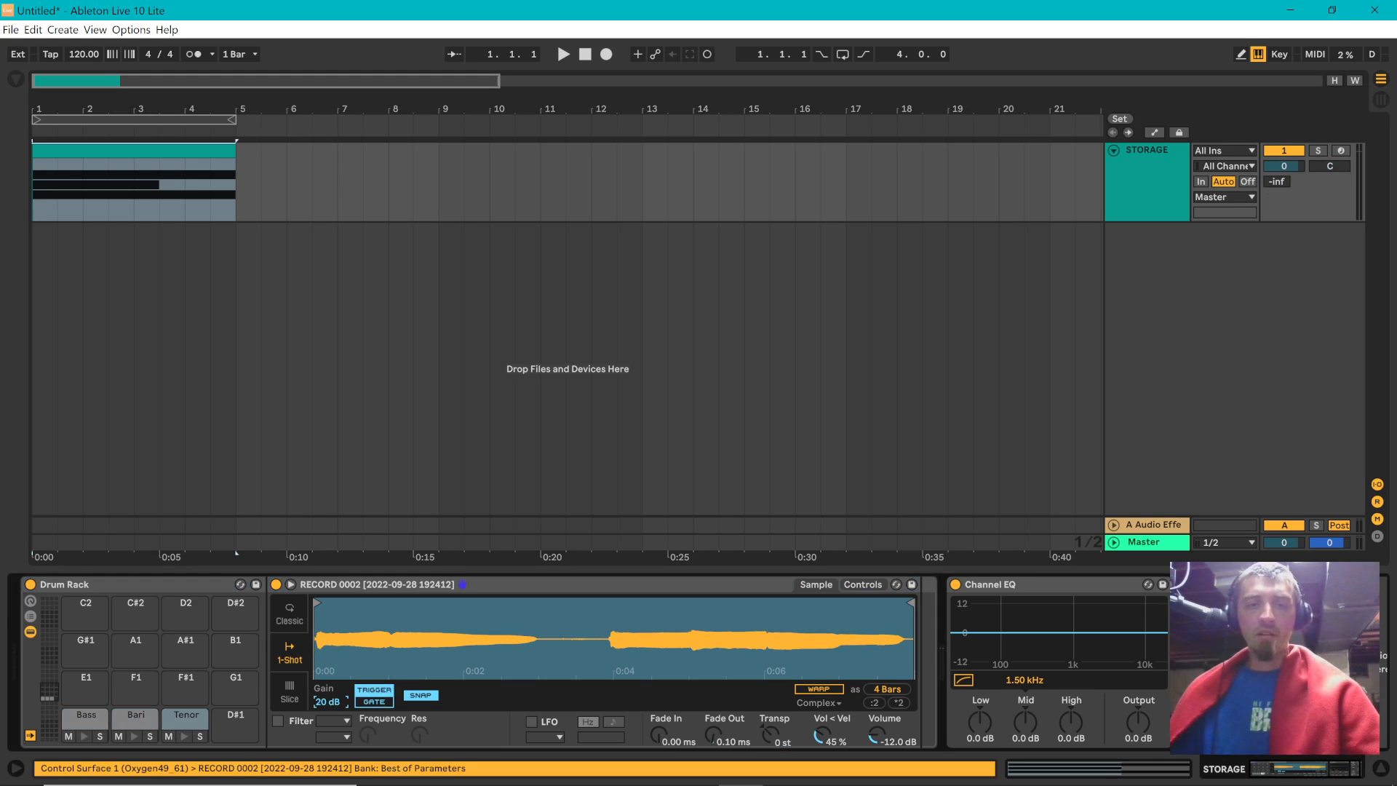
click(89, 723)
click(135, 722)
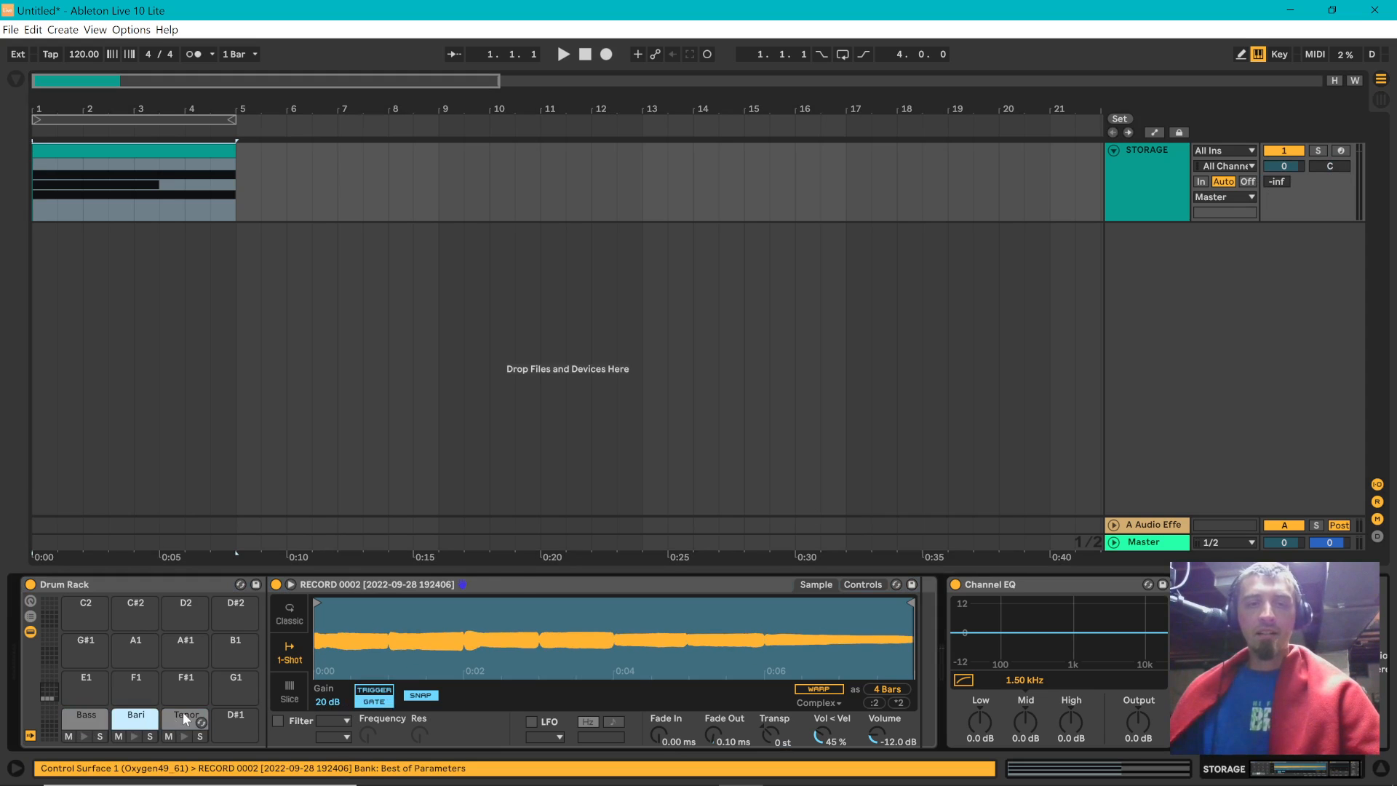
click(183, 717)
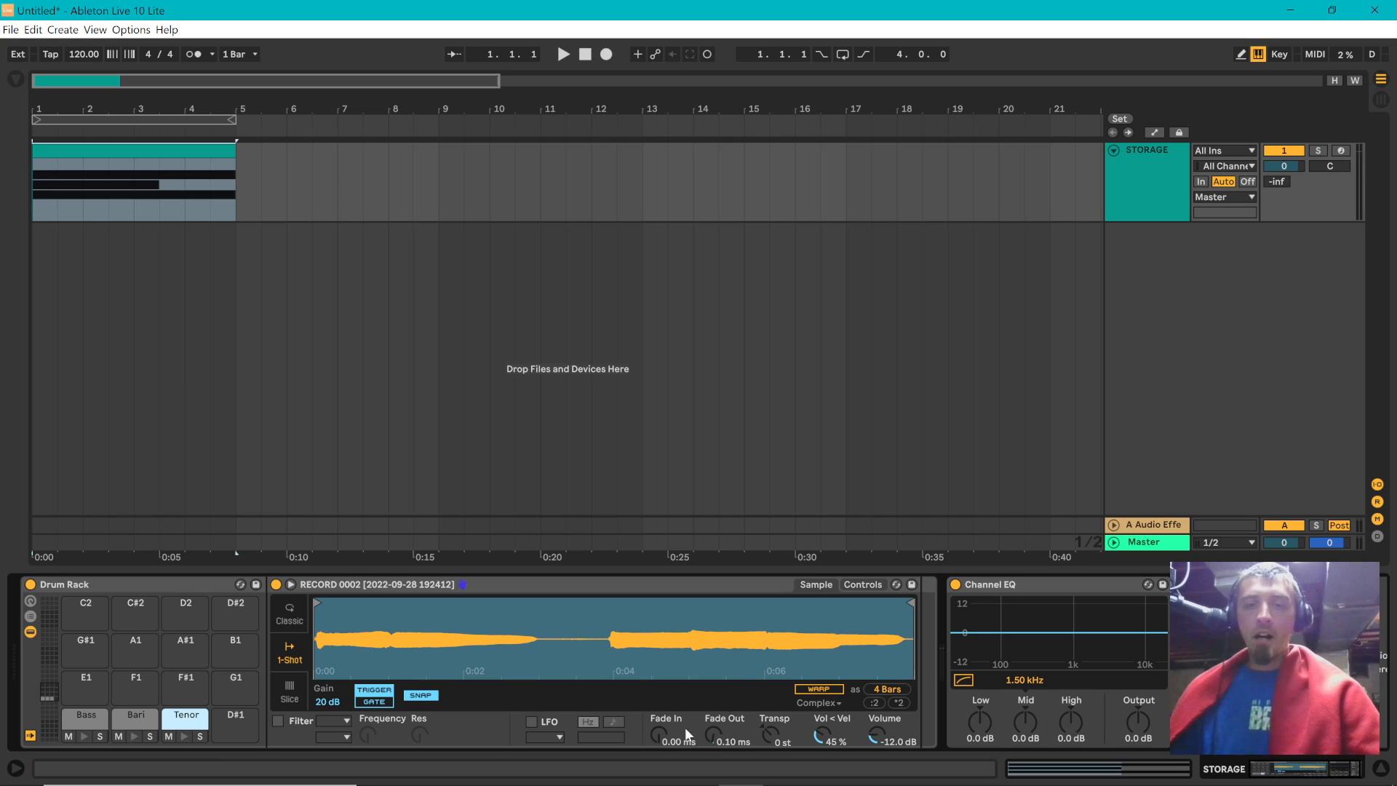
- Try a band-pass filter at 580 Hz with 66 % resonance on the Tenor sample, and switch the filter off
drag(655, 744, 655, 741)
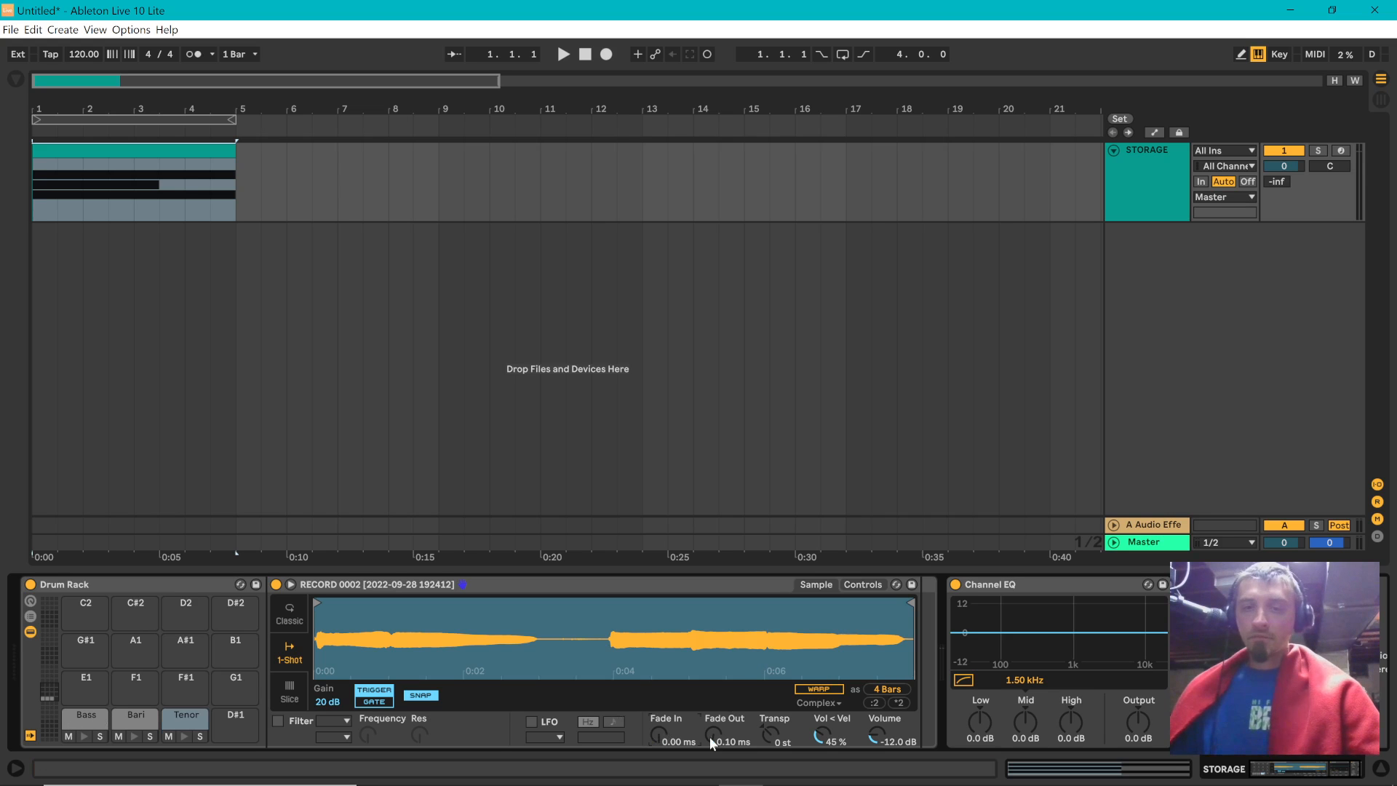
click(874, 586)
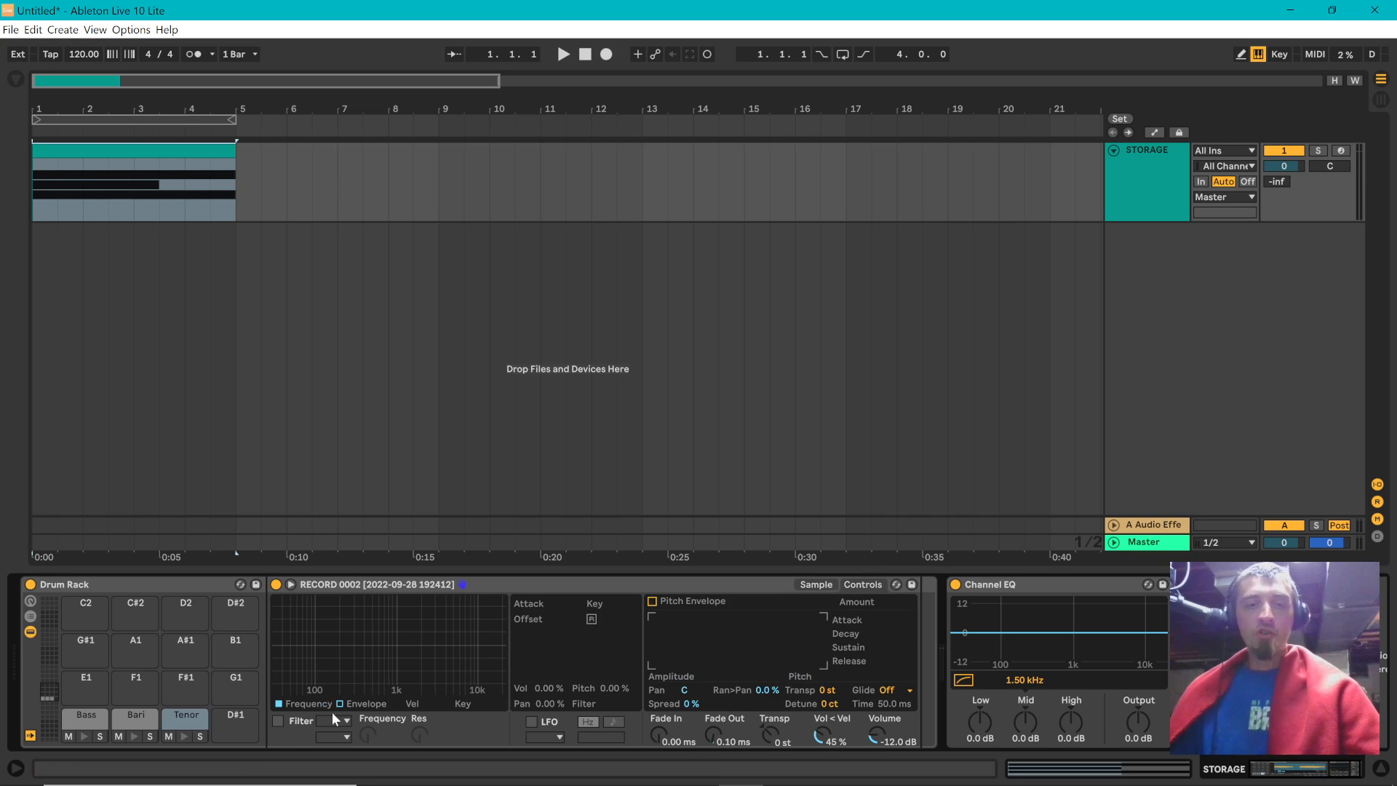
click(276, 721)
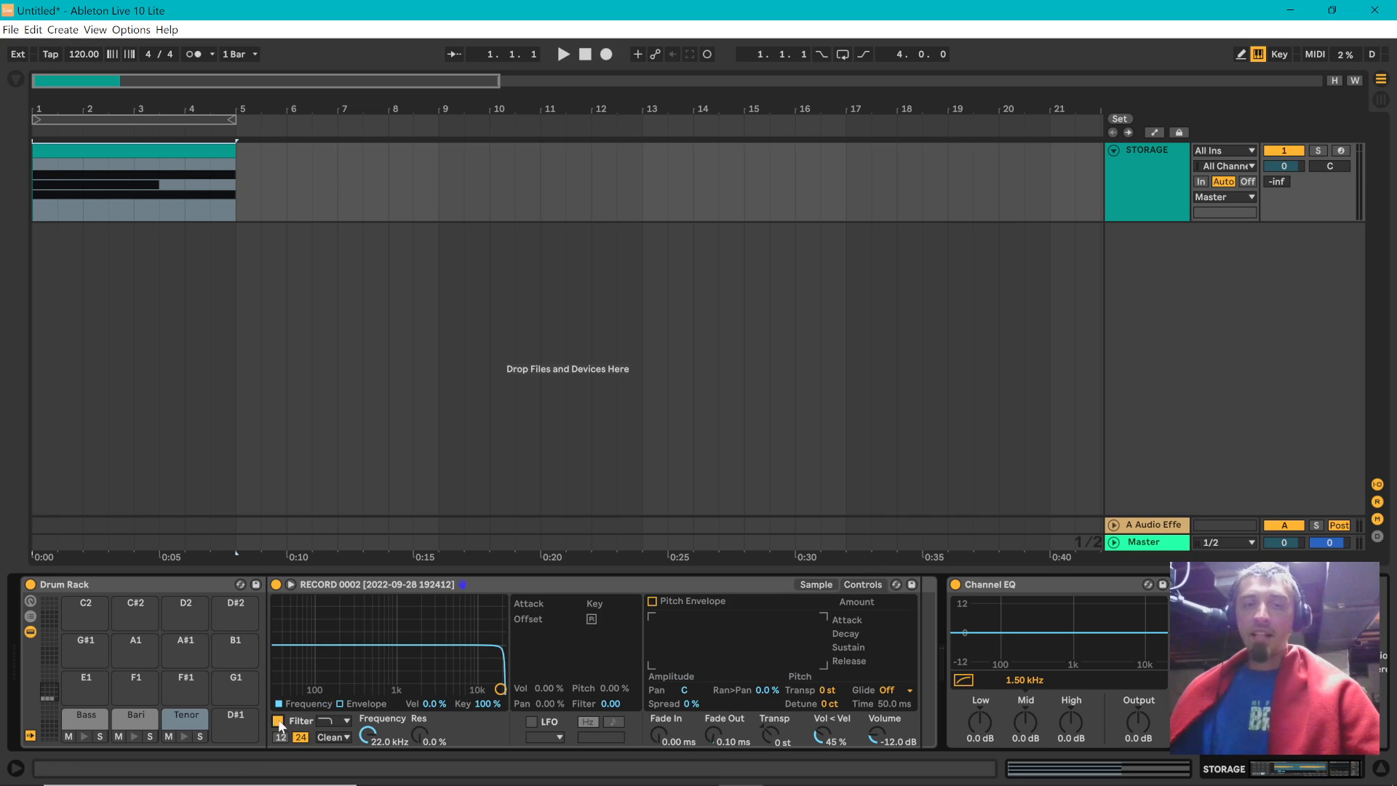
click(342, 723)
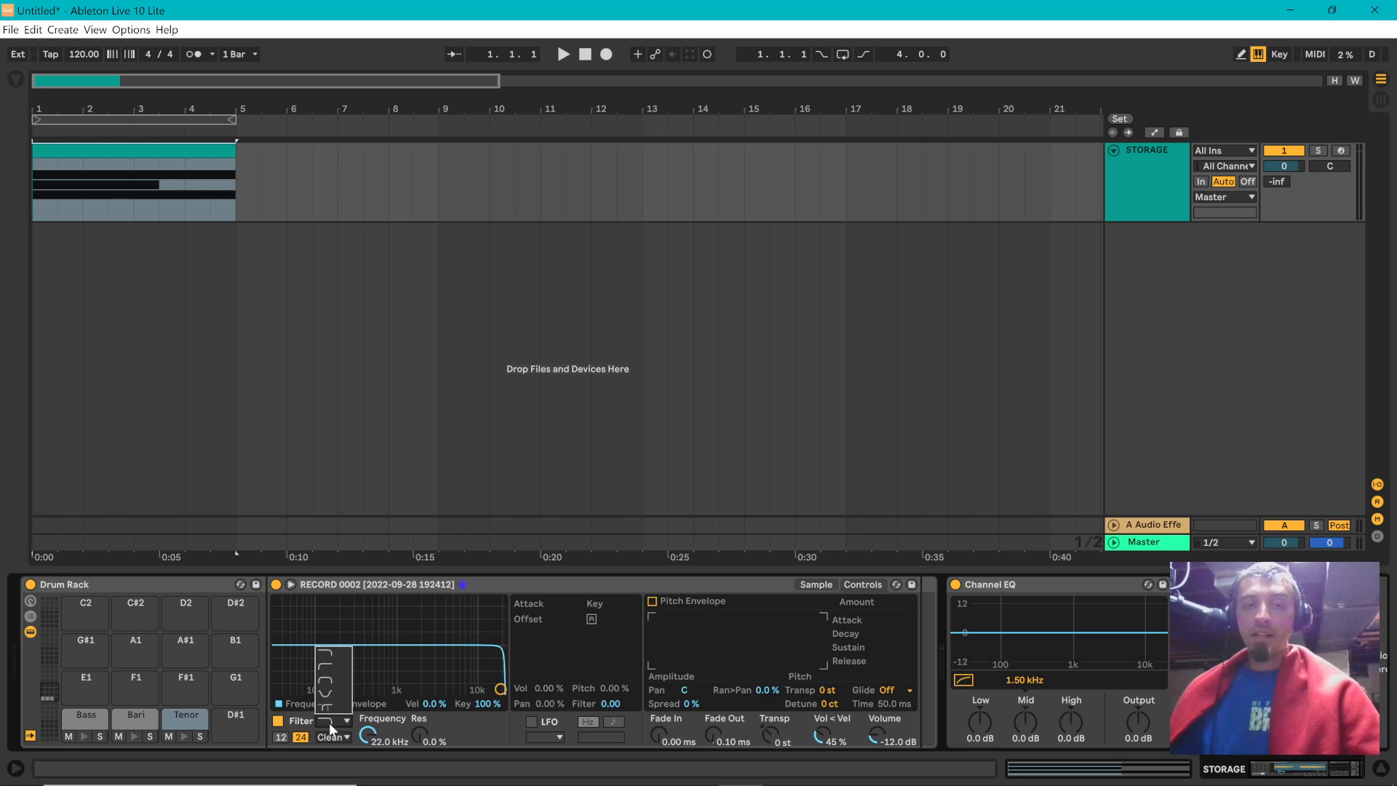
click(337, 680)
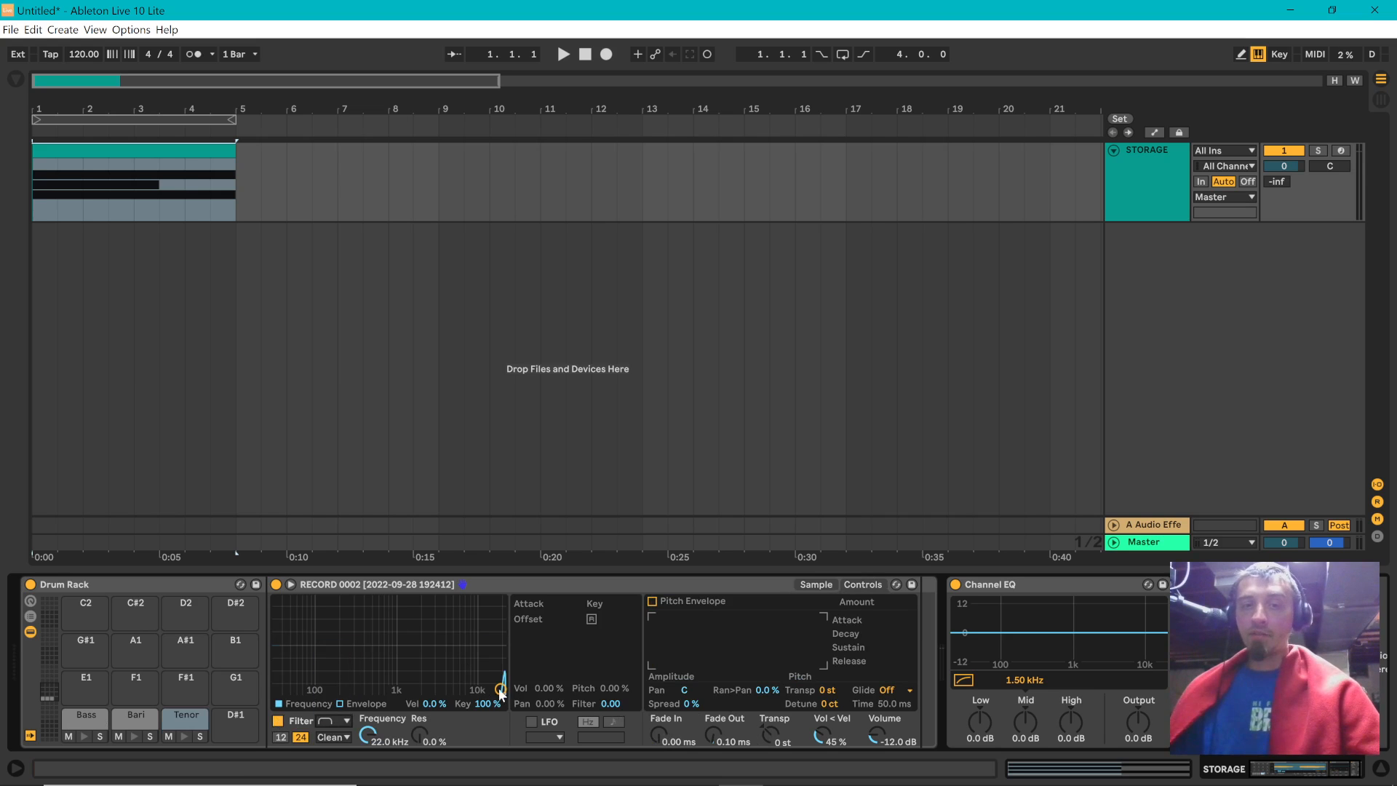
drag(501, 688, 378, 643)
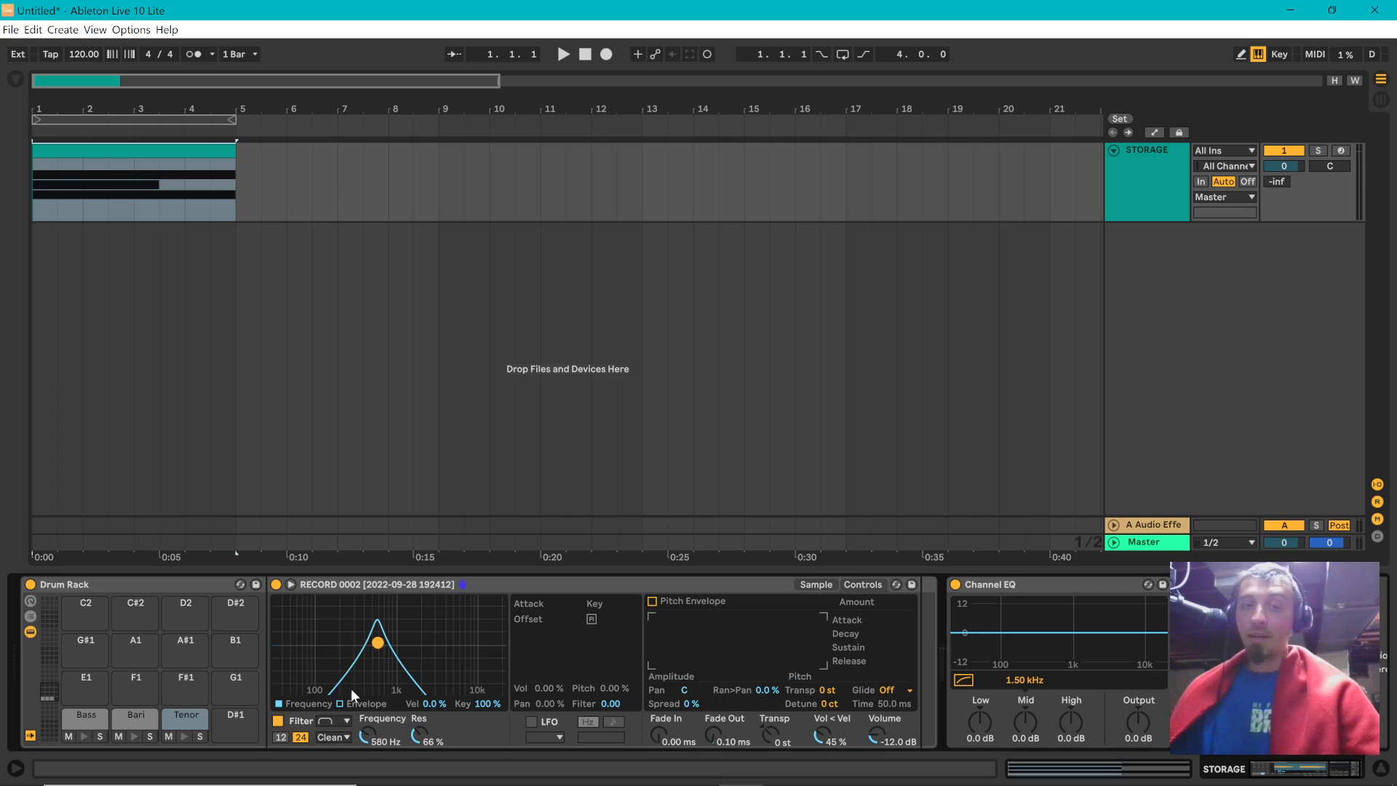
click(277, 721)
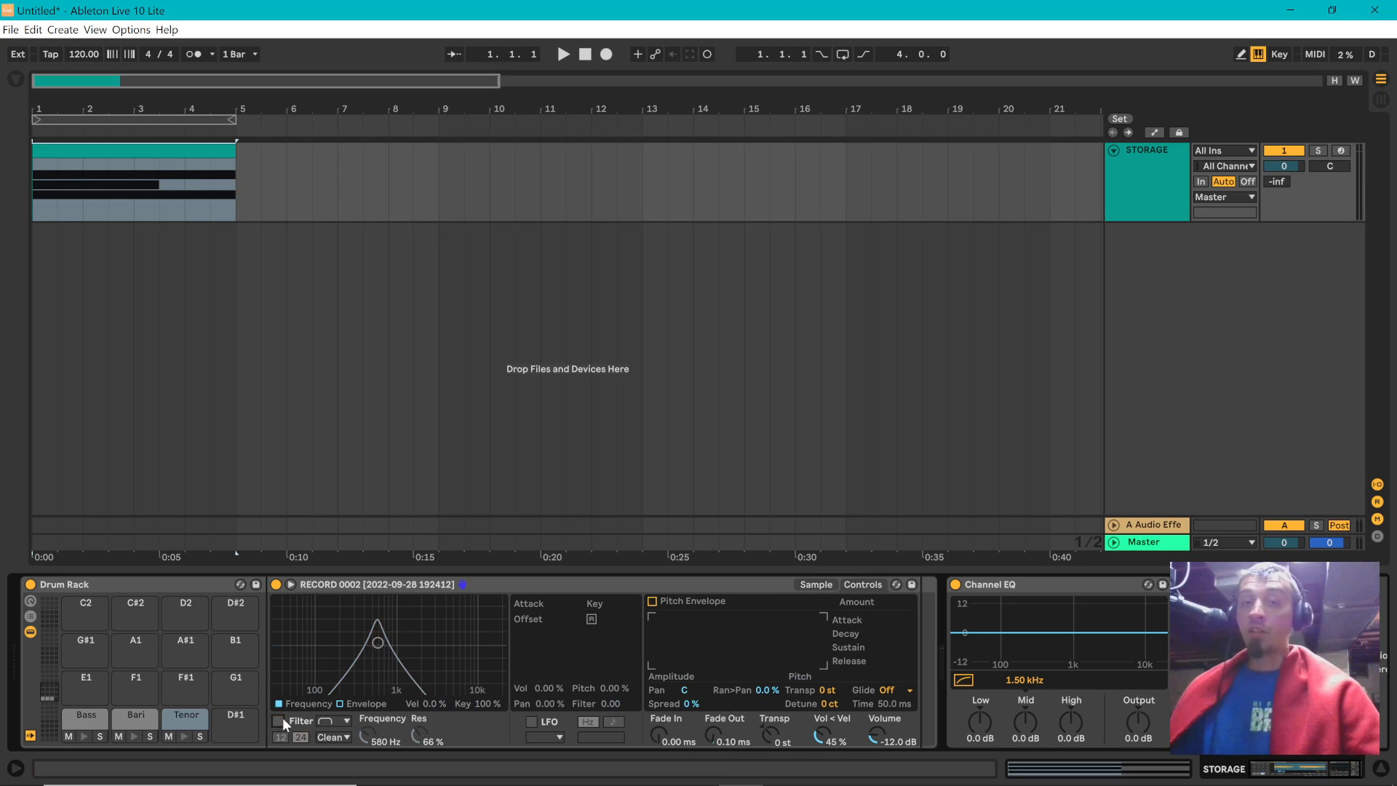
- Switch the Tenor sample's LFO and pitch envelope on and off again
click(532, 722)
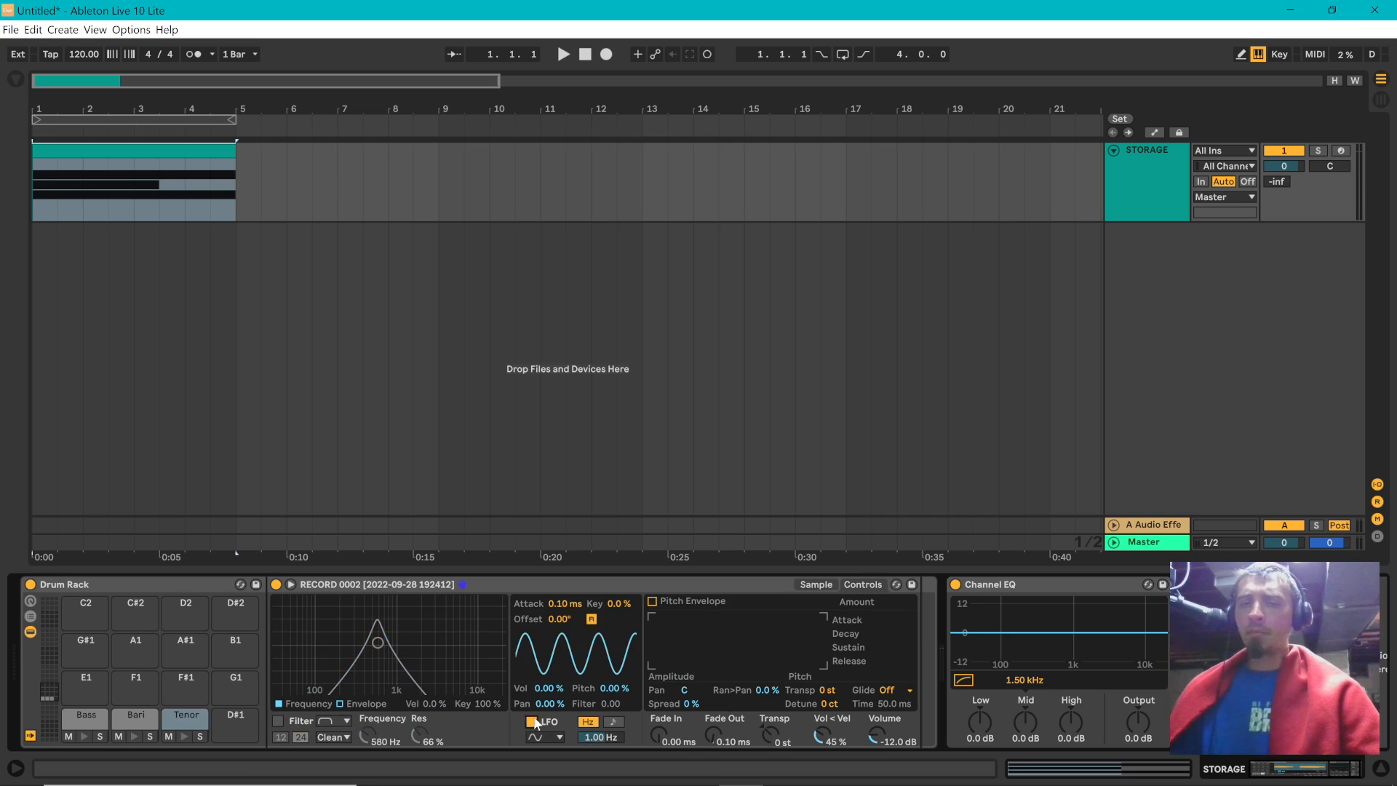
click(532, 721)
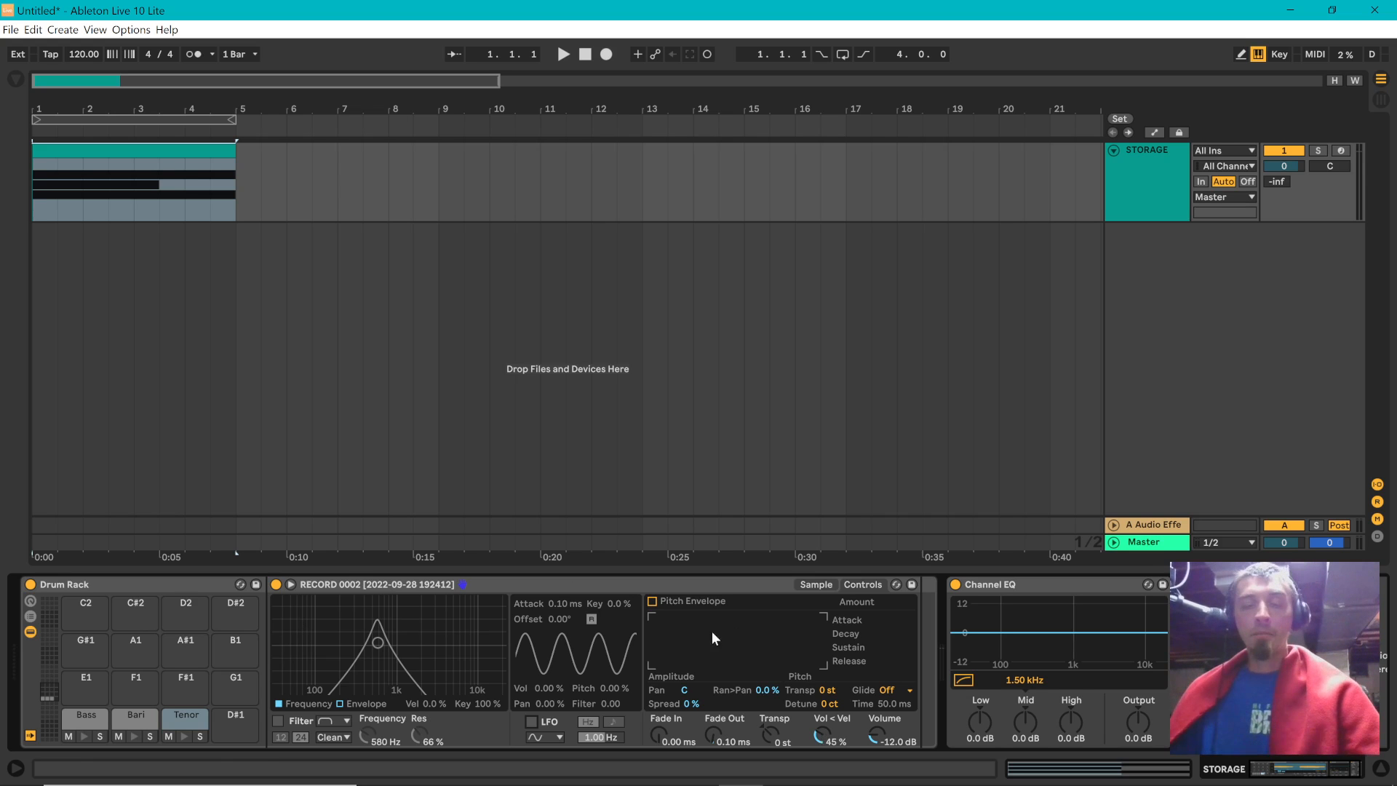
click(653, 601)
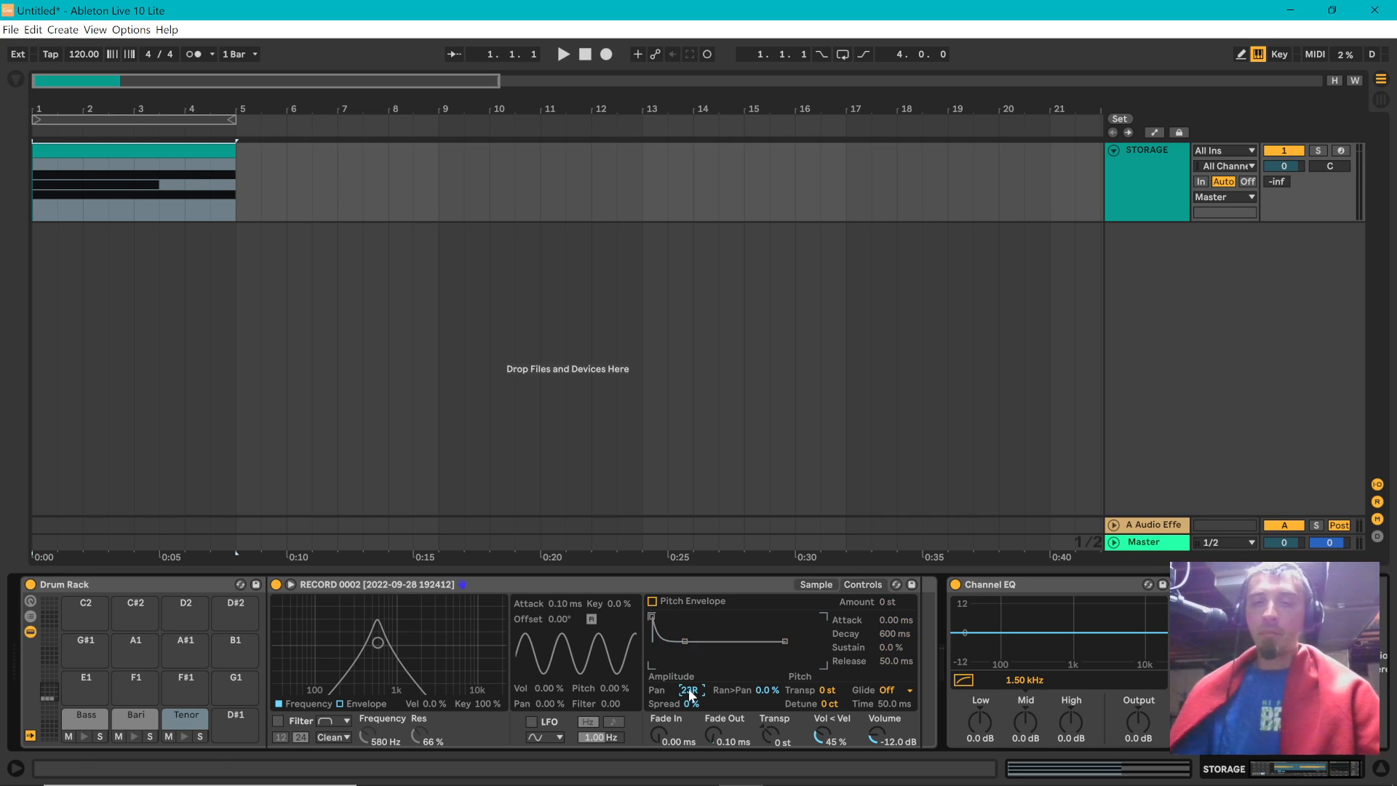
- Pan the Tenor sample to 10L and the Bass sample to 10R
drag(691, 695, 691, 710)
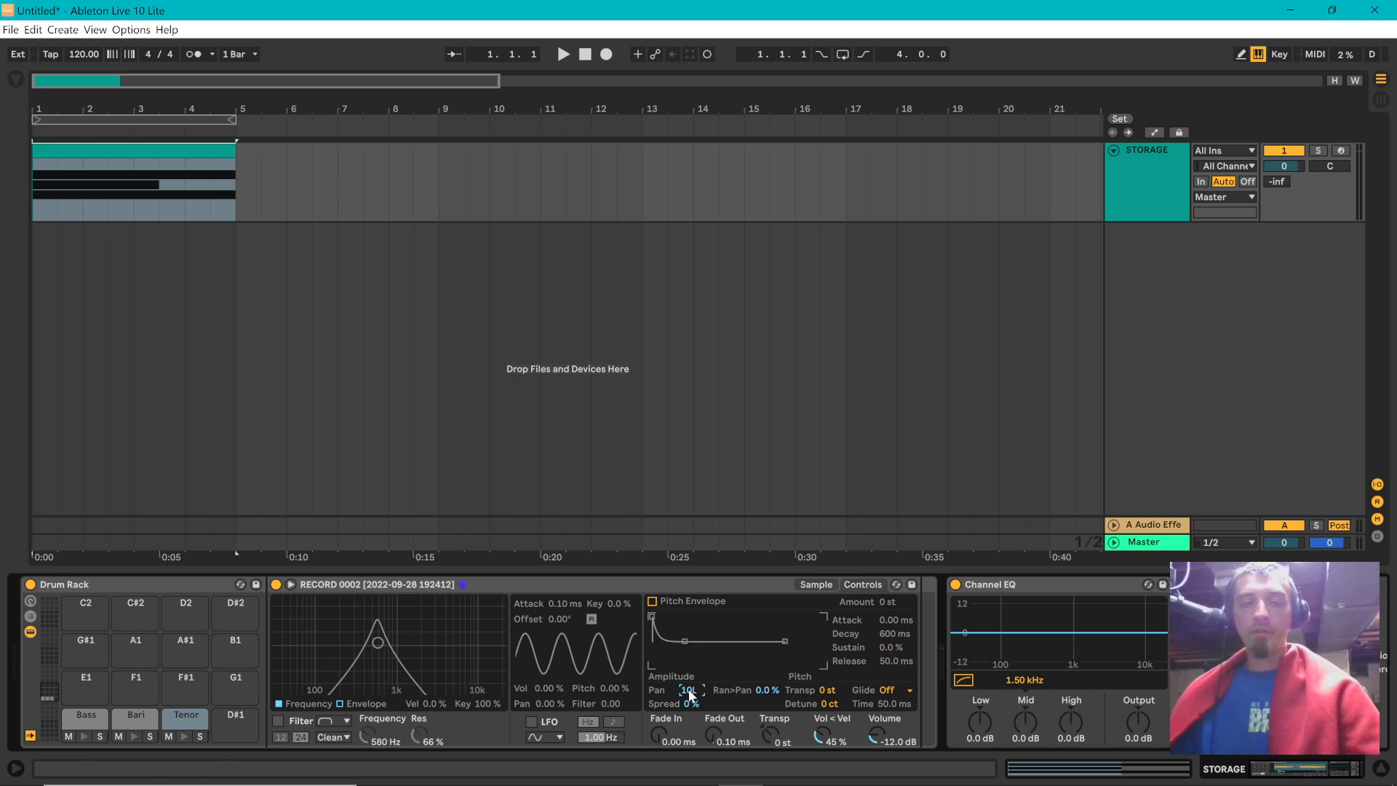
click(133, 720)
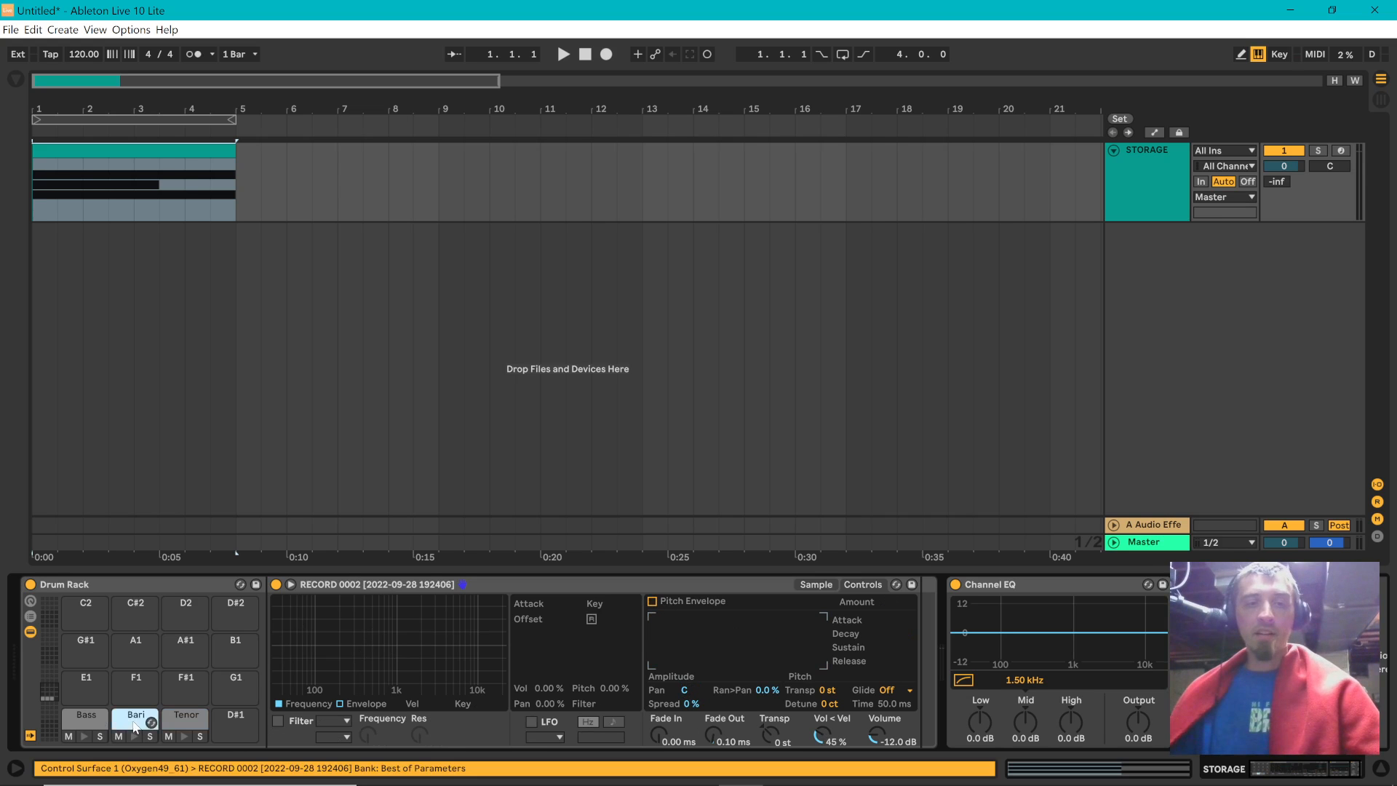
click(86, 719)
click(687, 690)
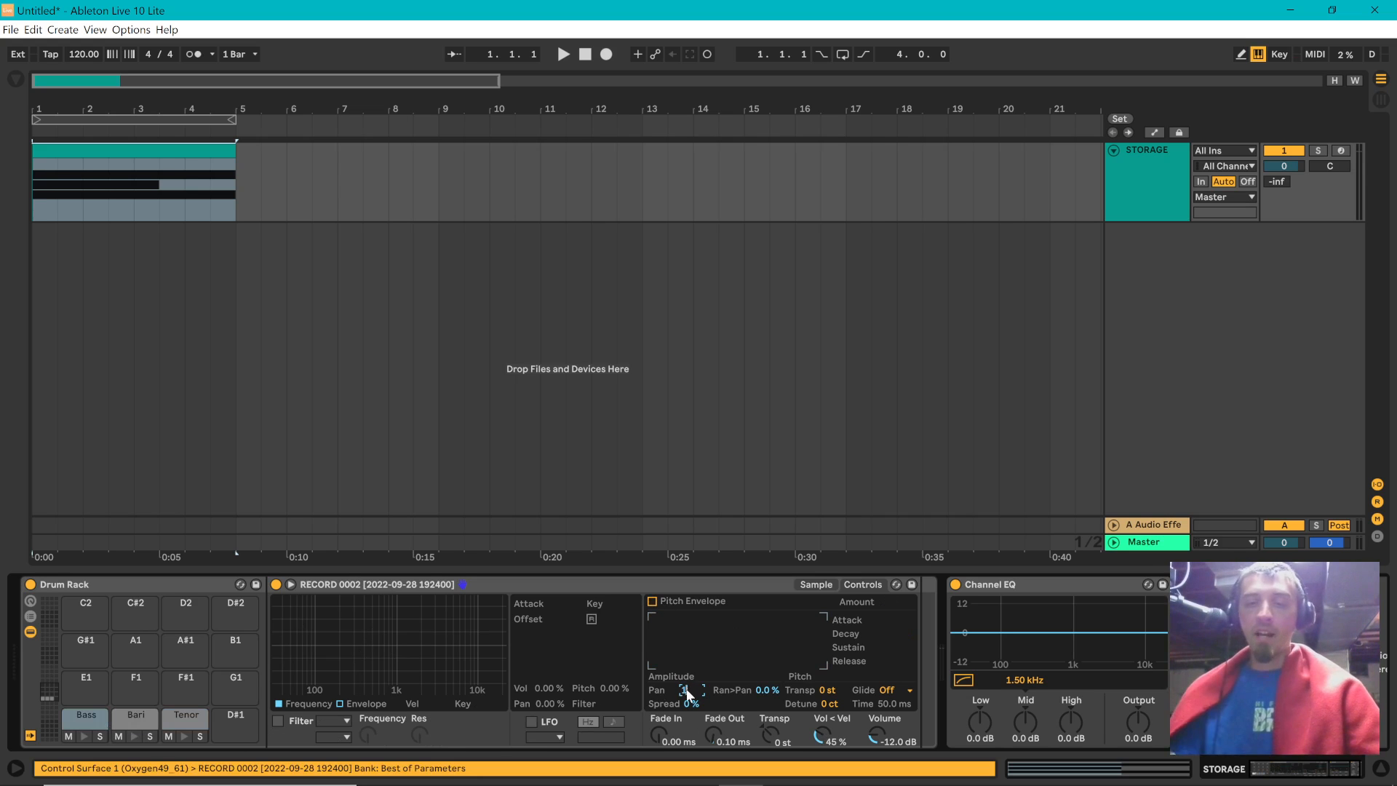
drag(687, 690, 686, 683)
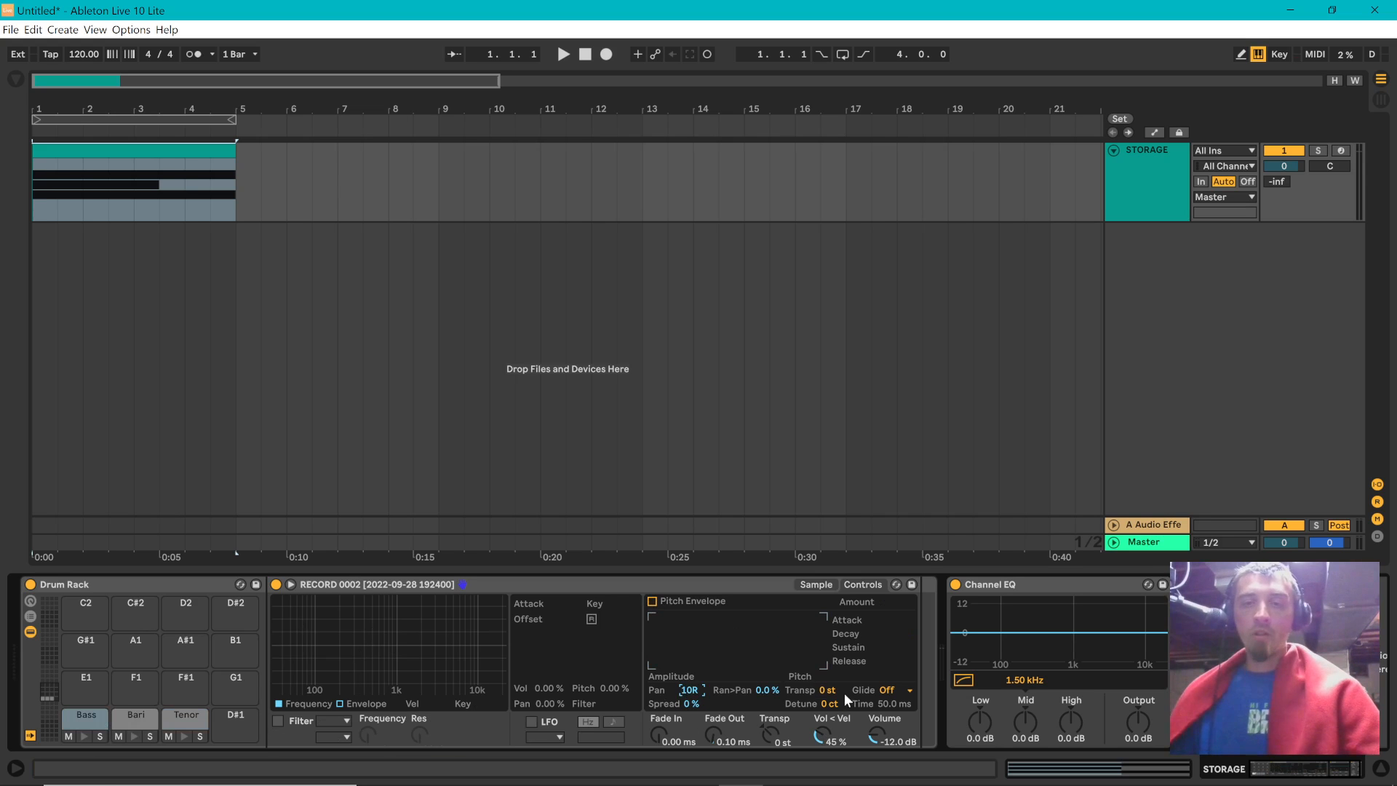
- Duplicate the Bass, Bari and Tenor pads onto E1, F1 and F#1, and transpose the E1 Bass copy by +12 st
click(174, 719)
drag(92, 718, 186, 688)
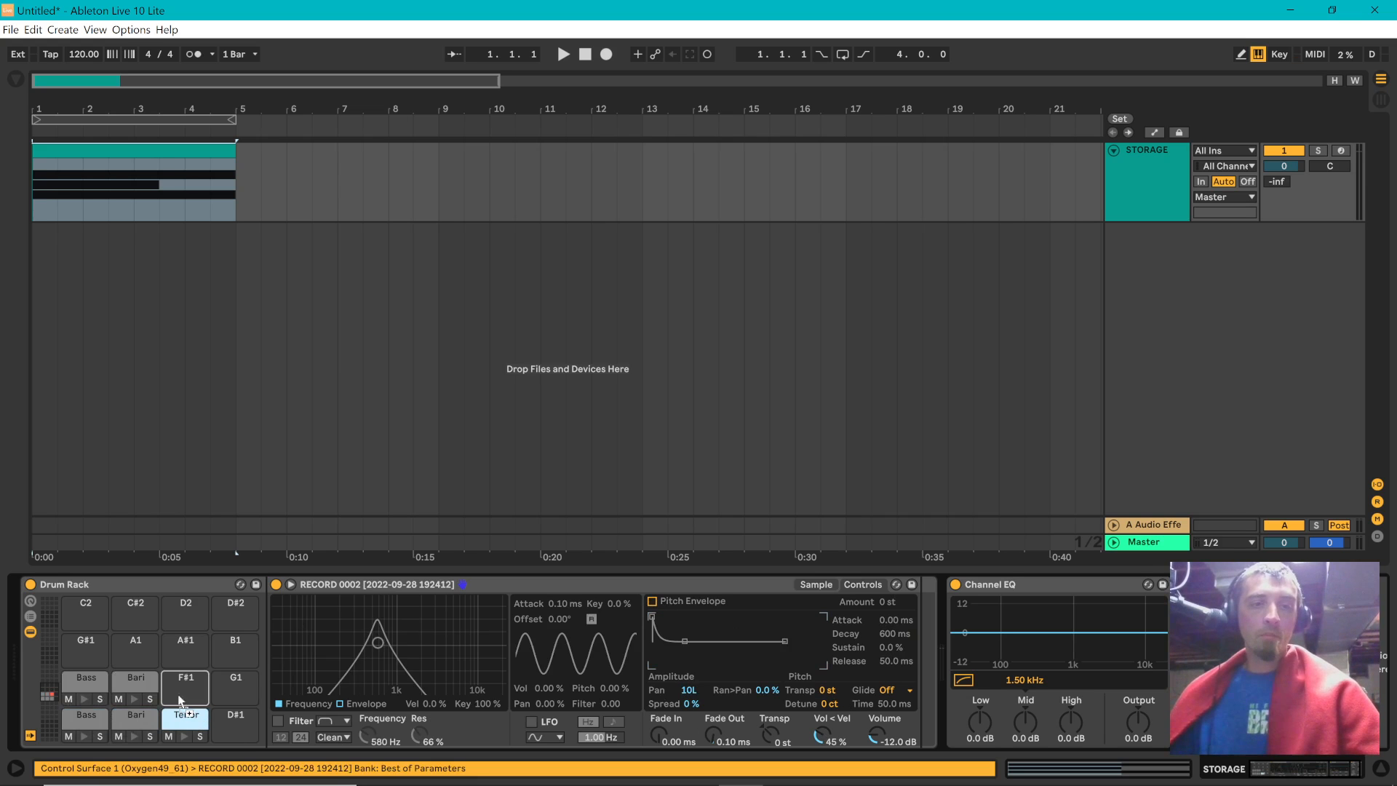
click(88, 690)
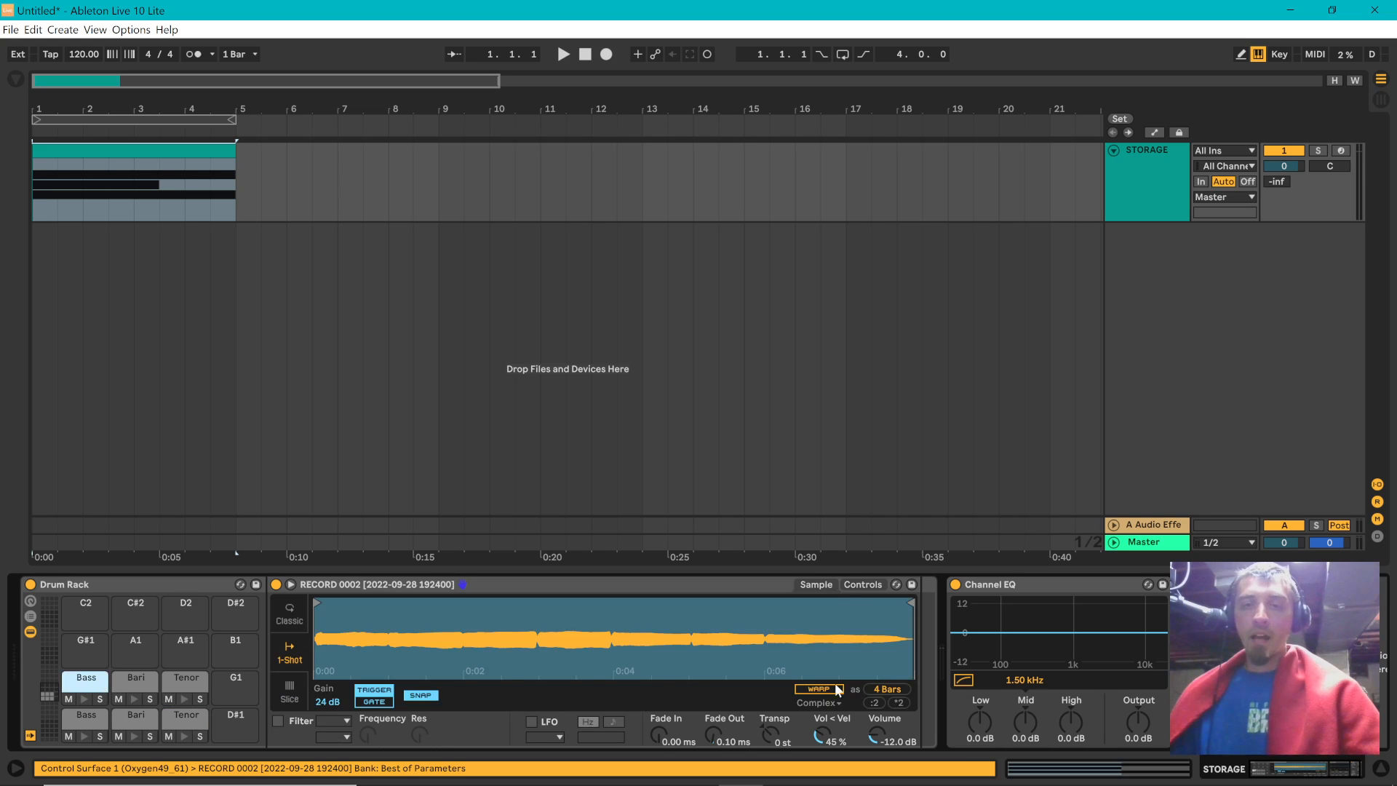
click(859, 584)
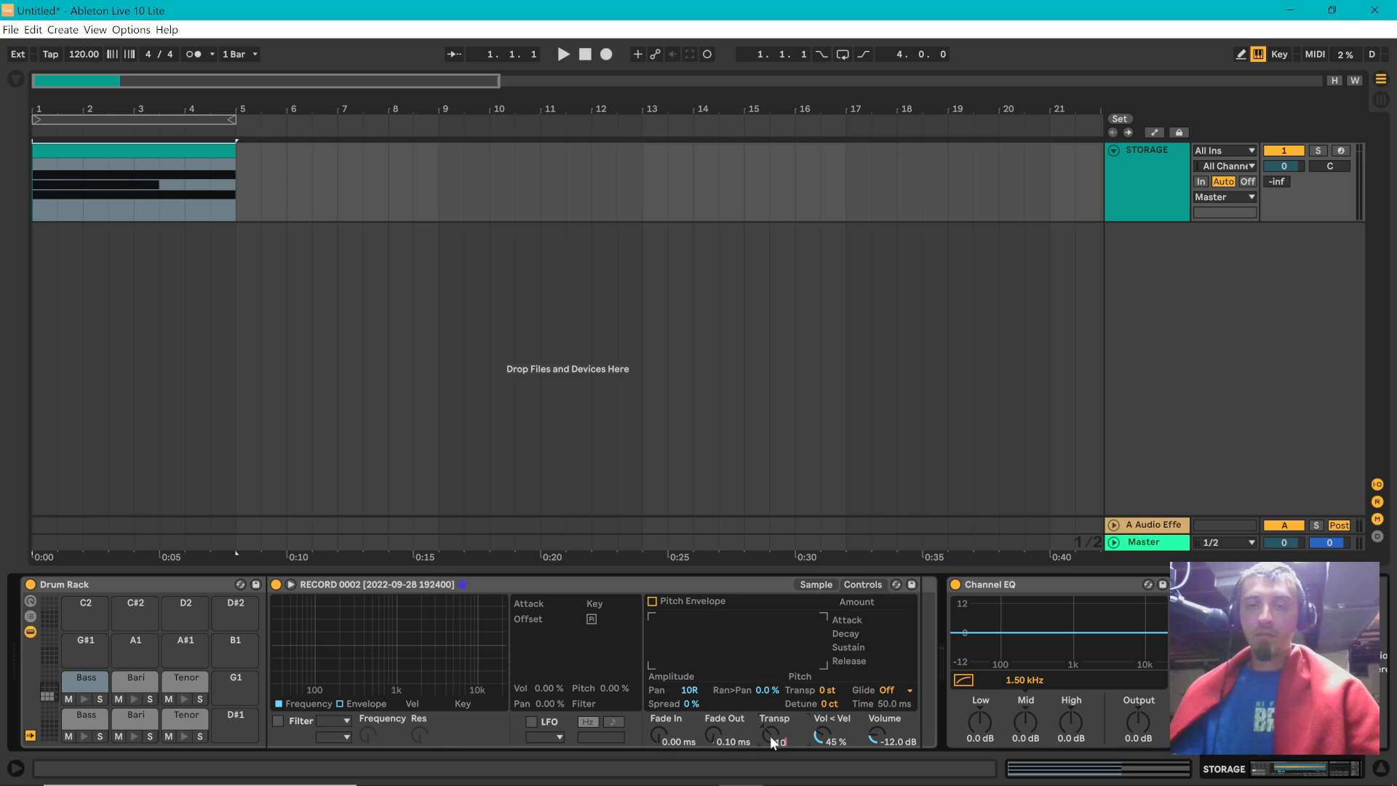
text(12)
key(Return)
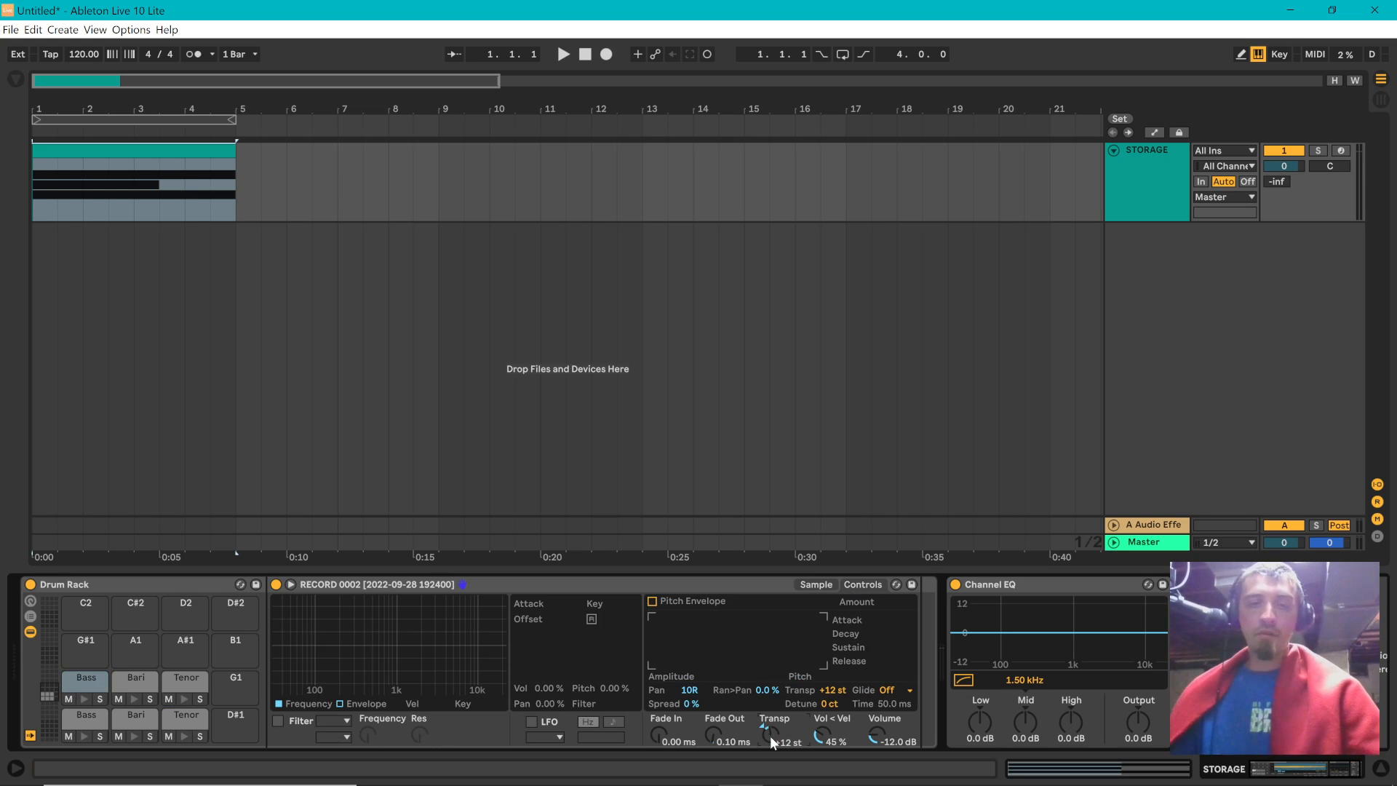
- Transpose the Bari copy on F1 and the Tenor copy on F#1 by +12 st each
click(126, 685)
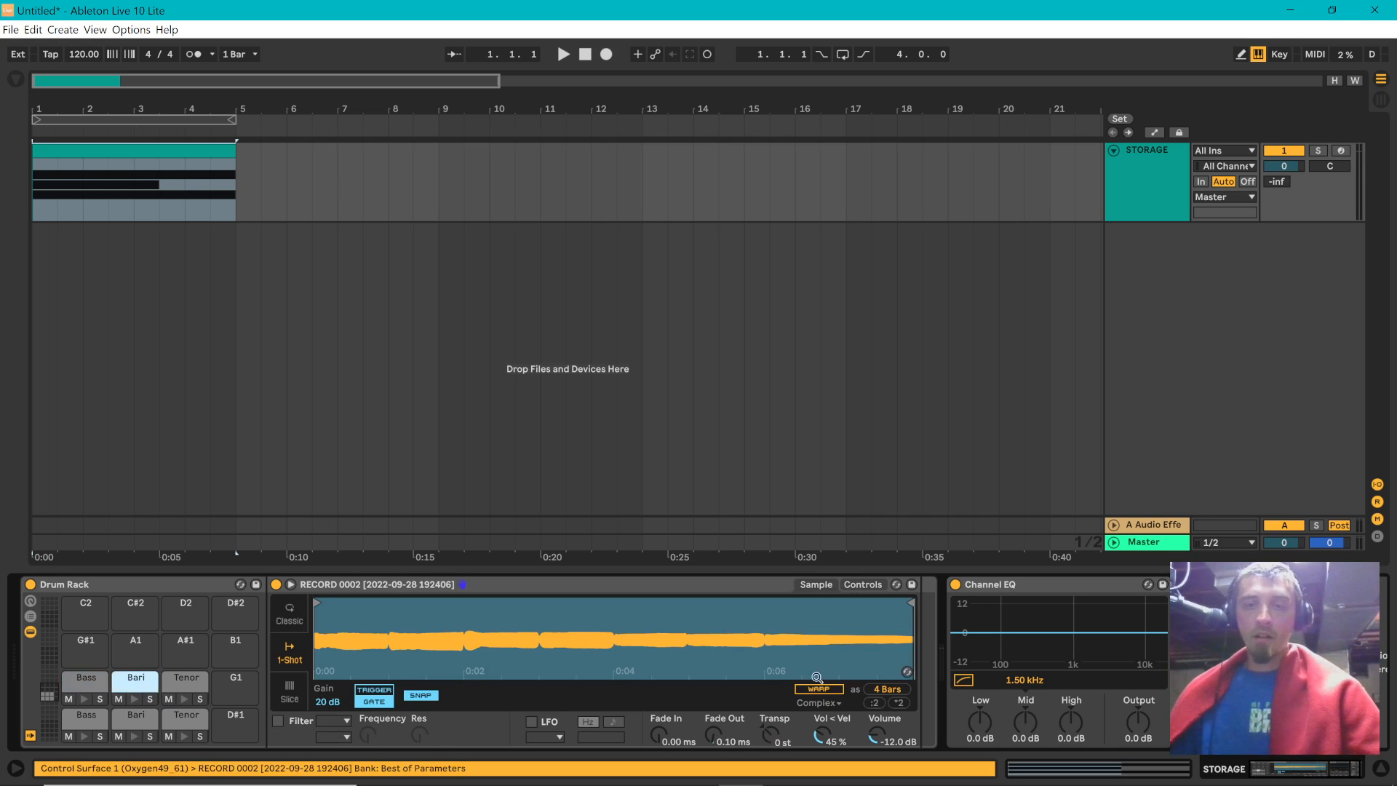
click(778, 739)
text(12)
key(Return)
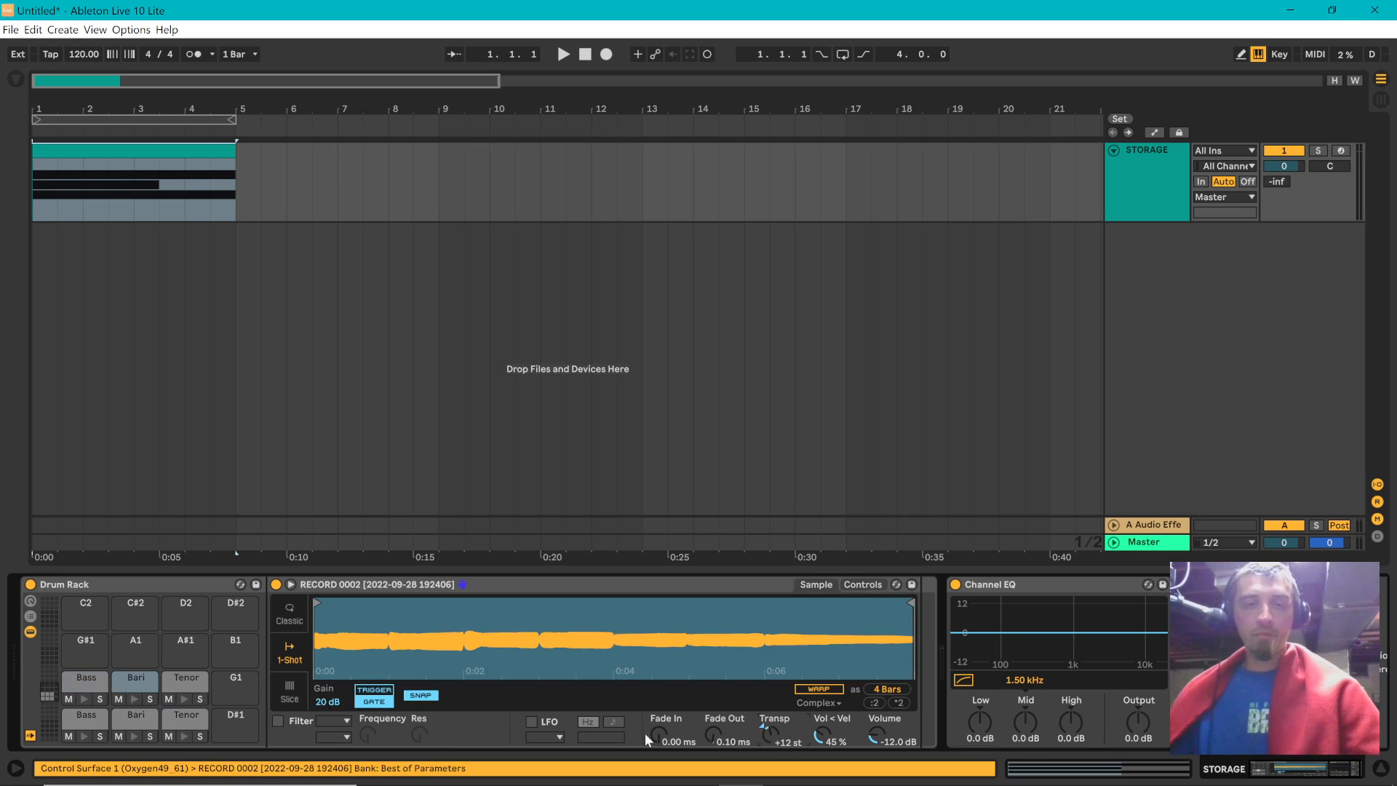
click(172, 678)
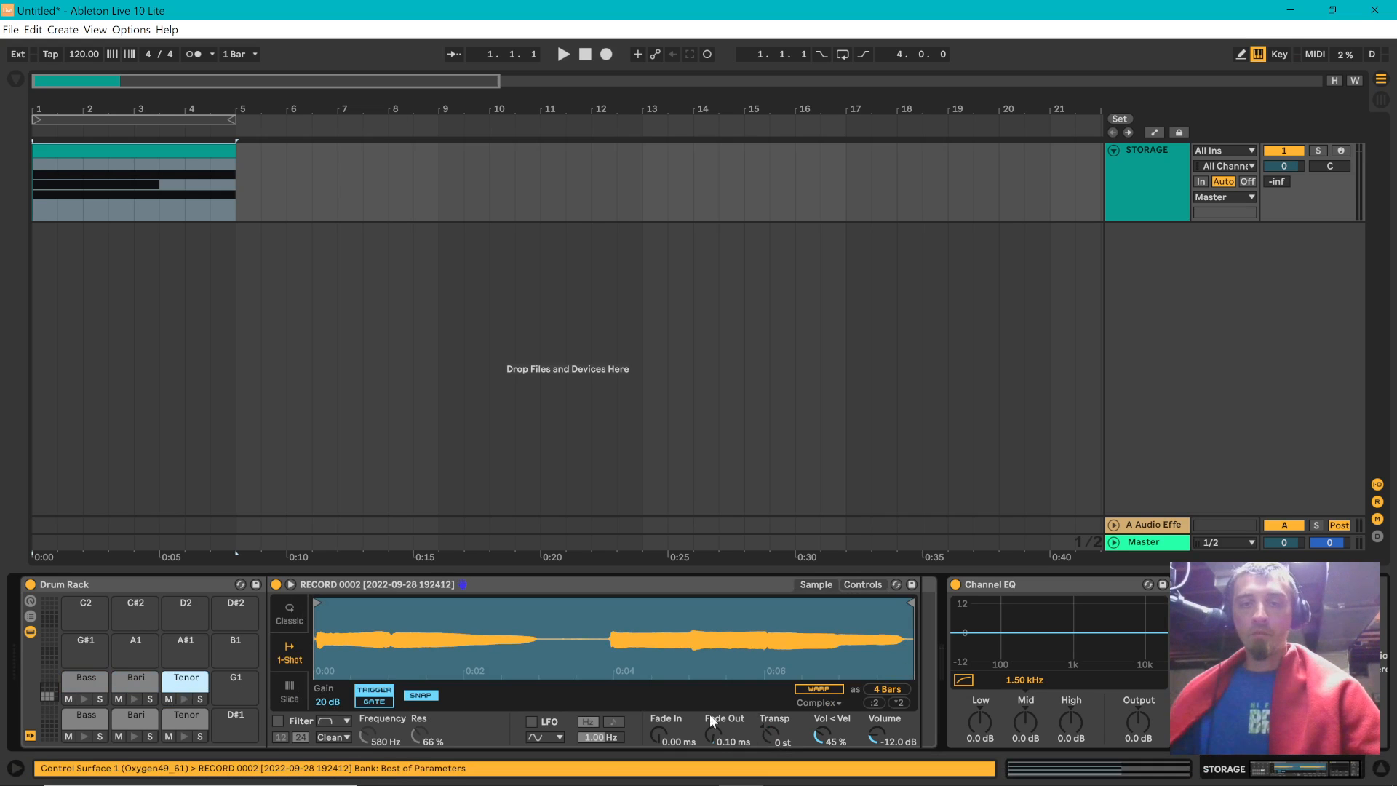
click(771, 735)
text(12)
key(Return)
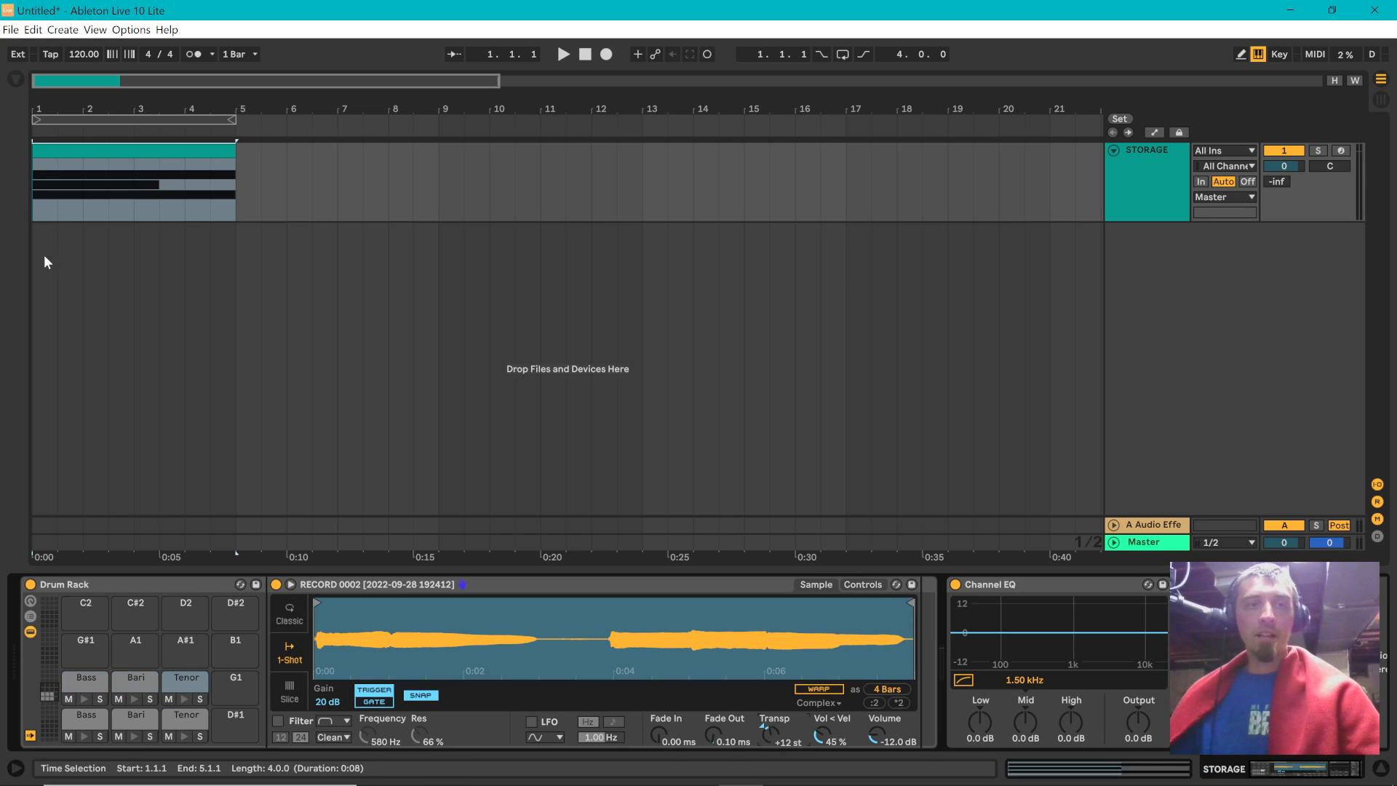
- Select the four-bar clip on the STORAGE track and briefly play it back
drag(45, 256, 244, 249)
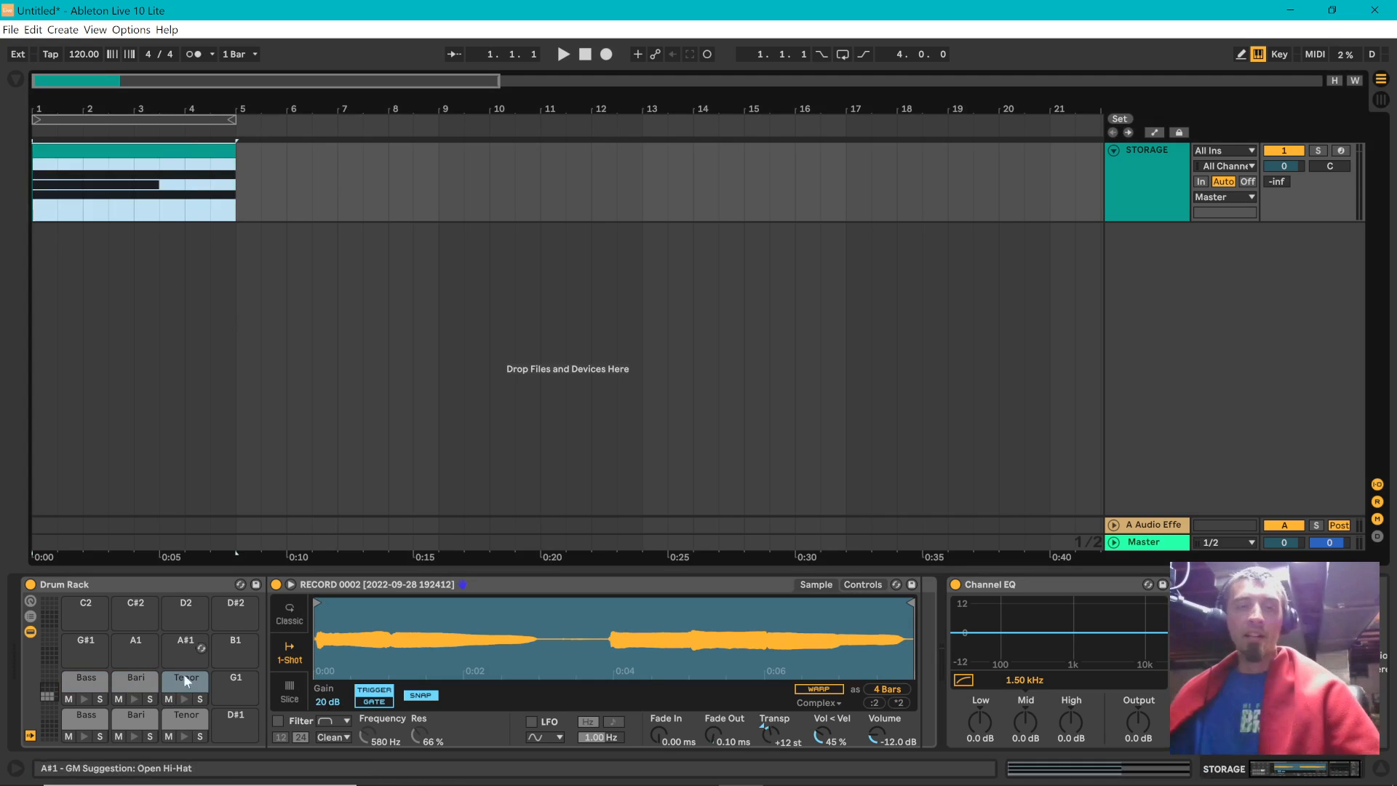
click(82, 684)
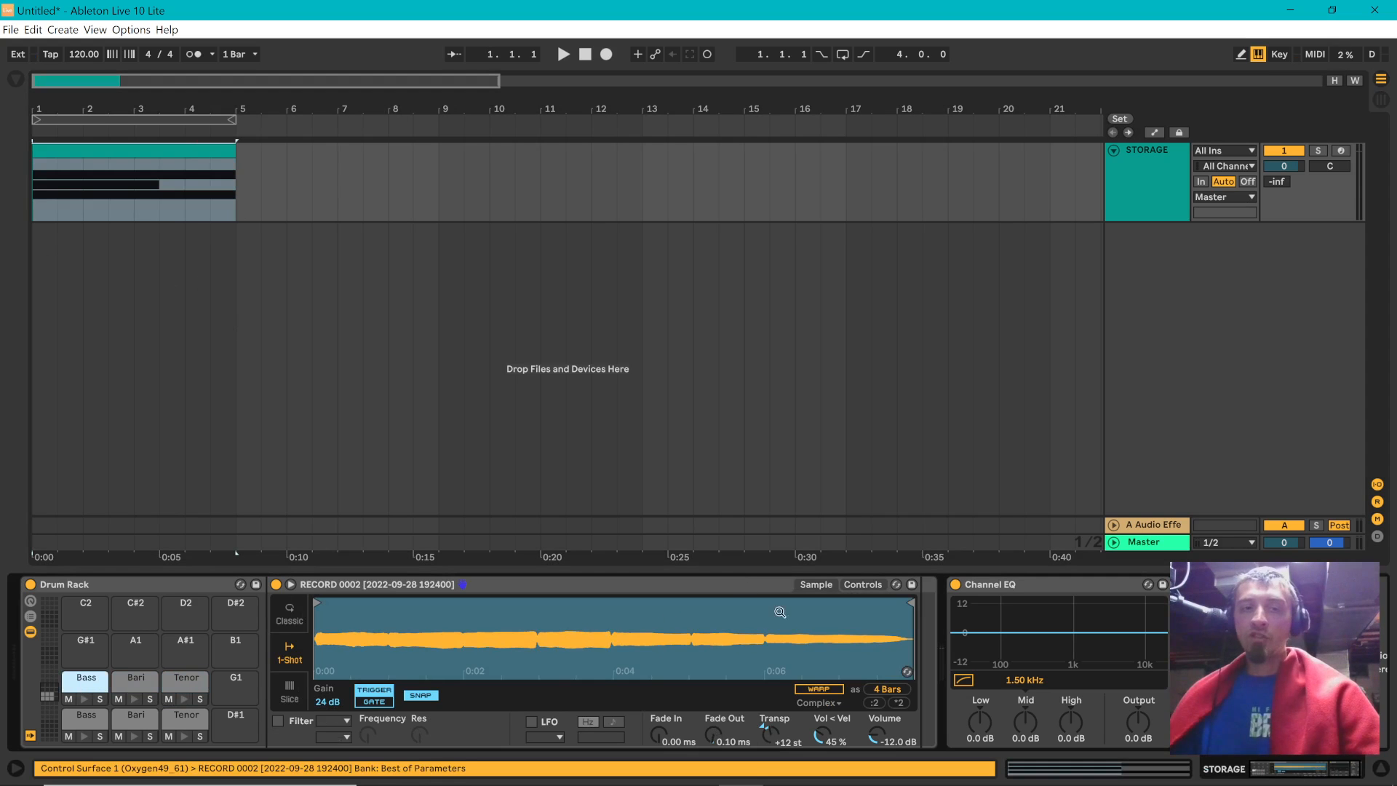
click(141, 153)
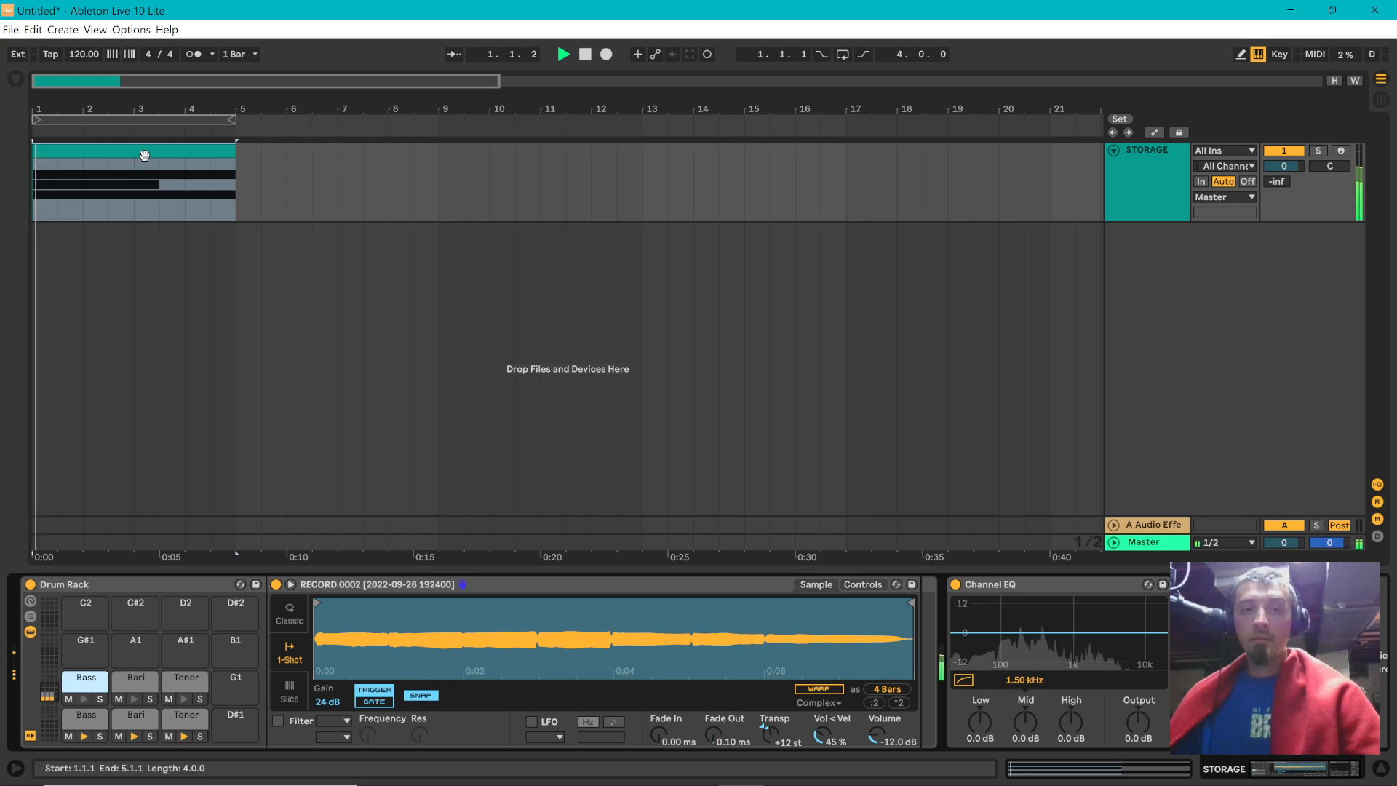
key(space)
- Add notes for the transposed pads from bar 1, extending Bass and Tenor over four bars and Bari to 3.3
double_click(130, 157)
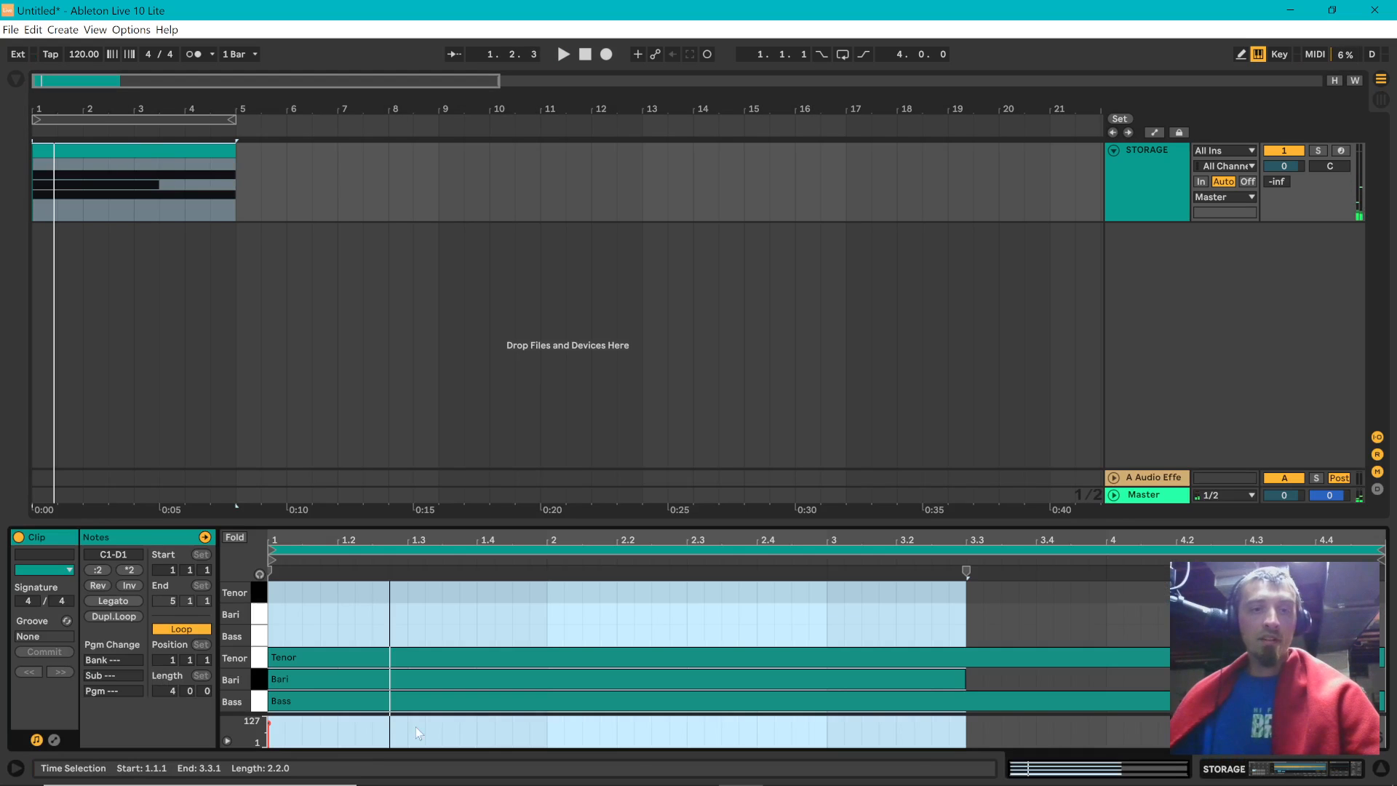
double_click(271, 633)
double_click(271, 613)
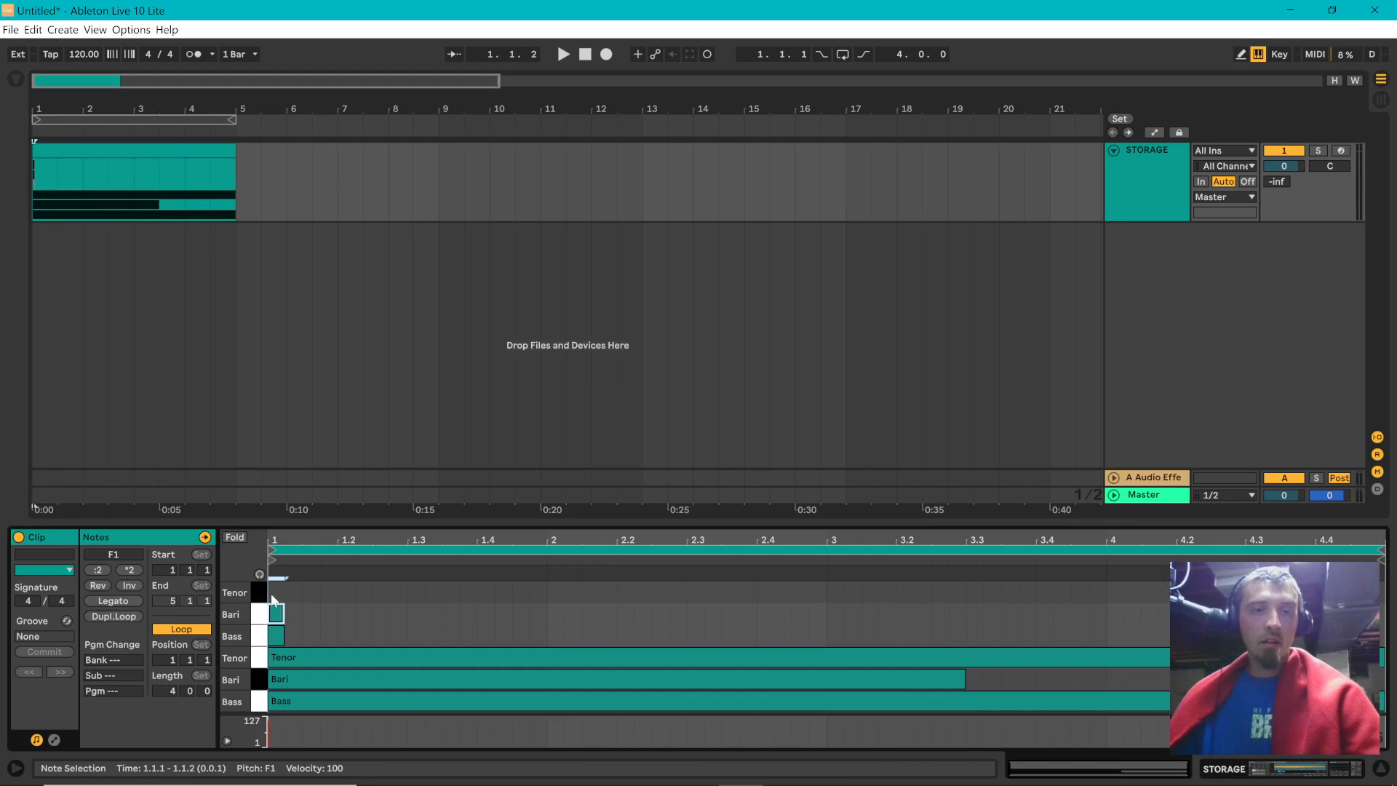
double_click(272, 595)
key(ctrl+a)
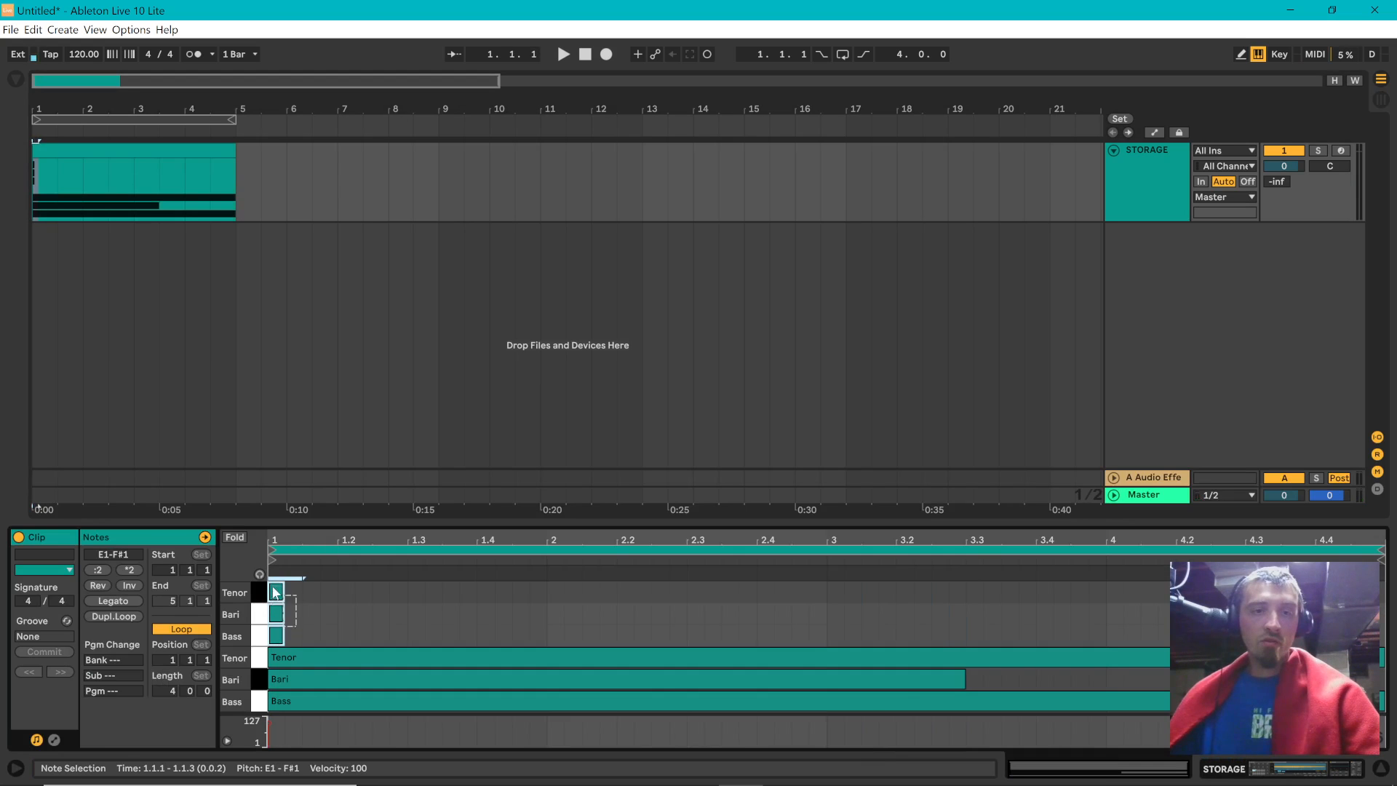
drag(283, 592, 896, 591)
drag(1072, 579, 872, 607)
click(1299, 591)
- Play the clip from the start to listen to the original and octave-up layers together
key(space)
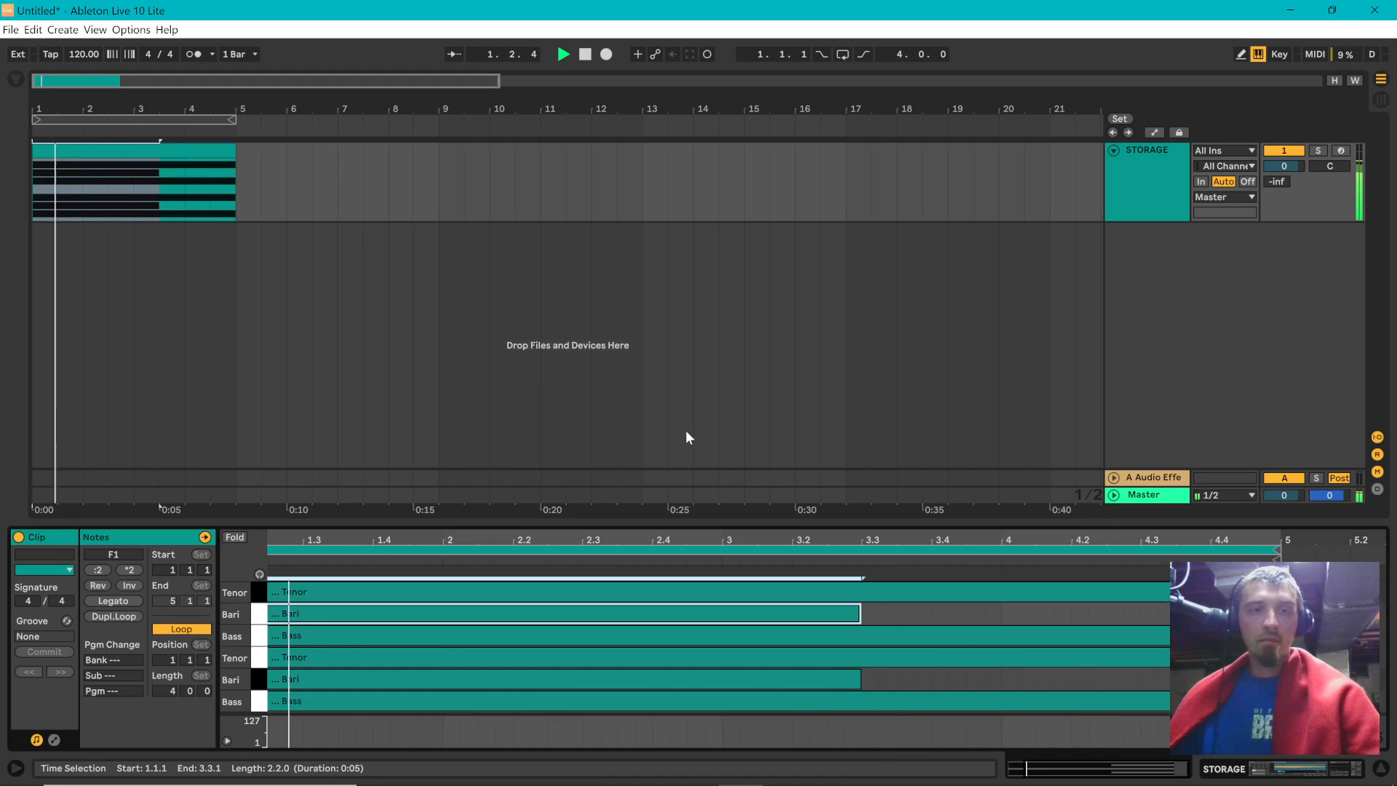
click(1150, 176)
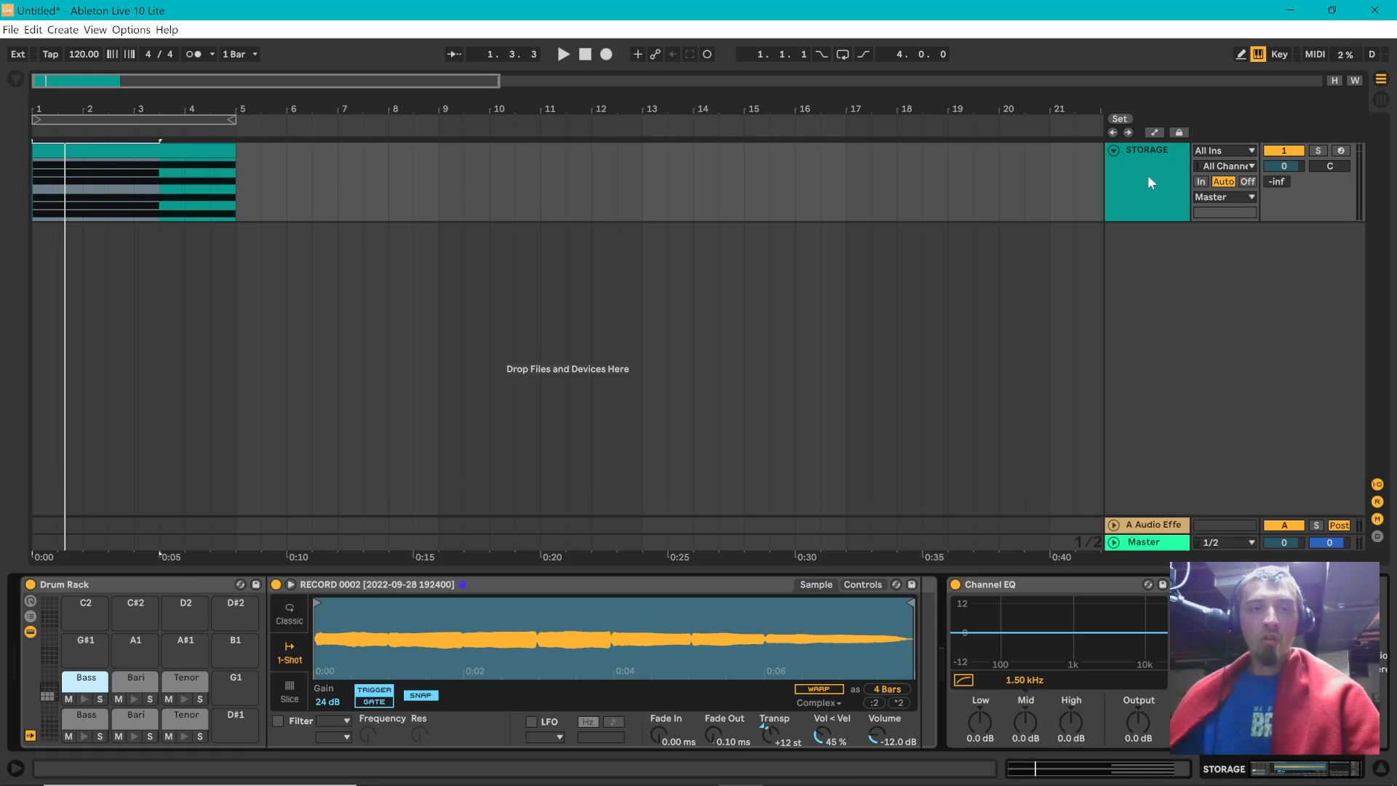
click(121, 152)
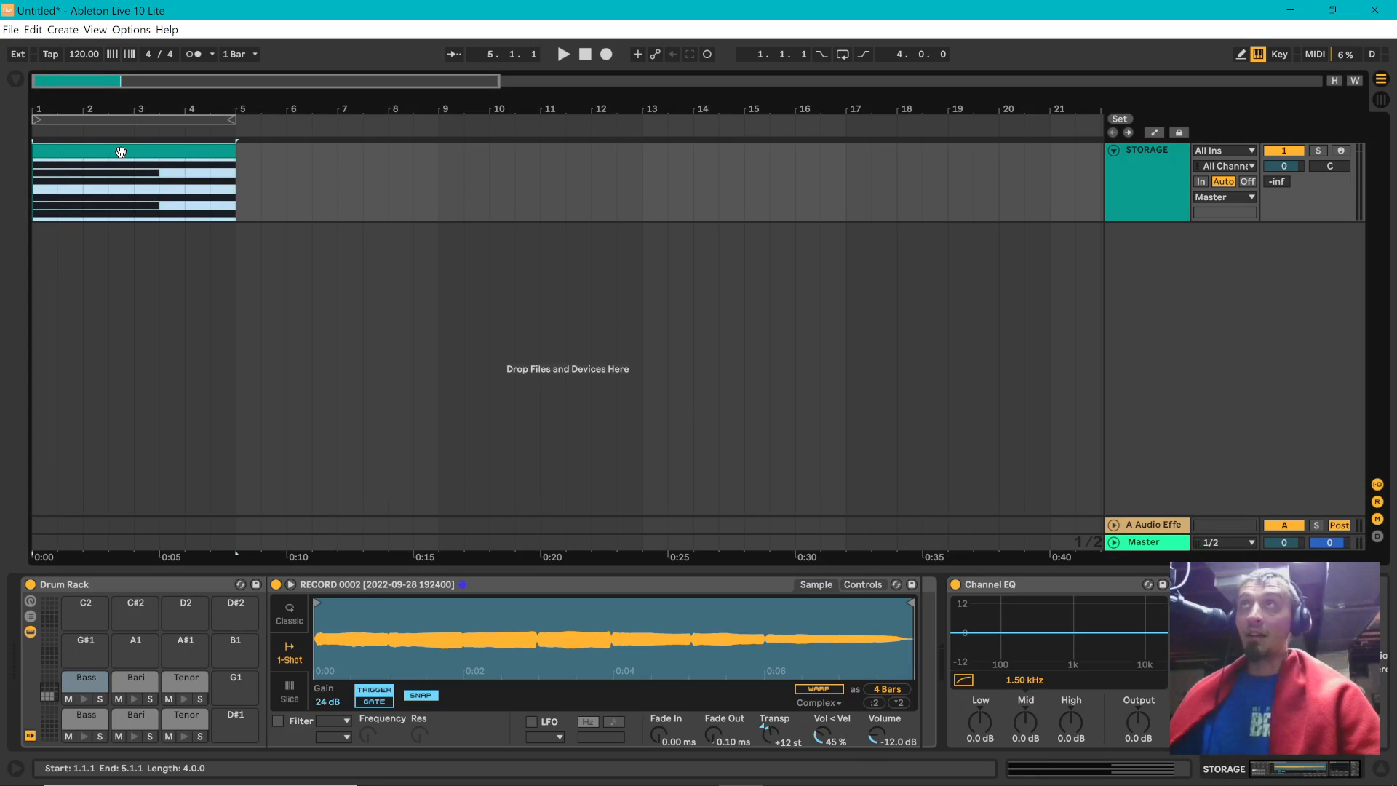
key(space)
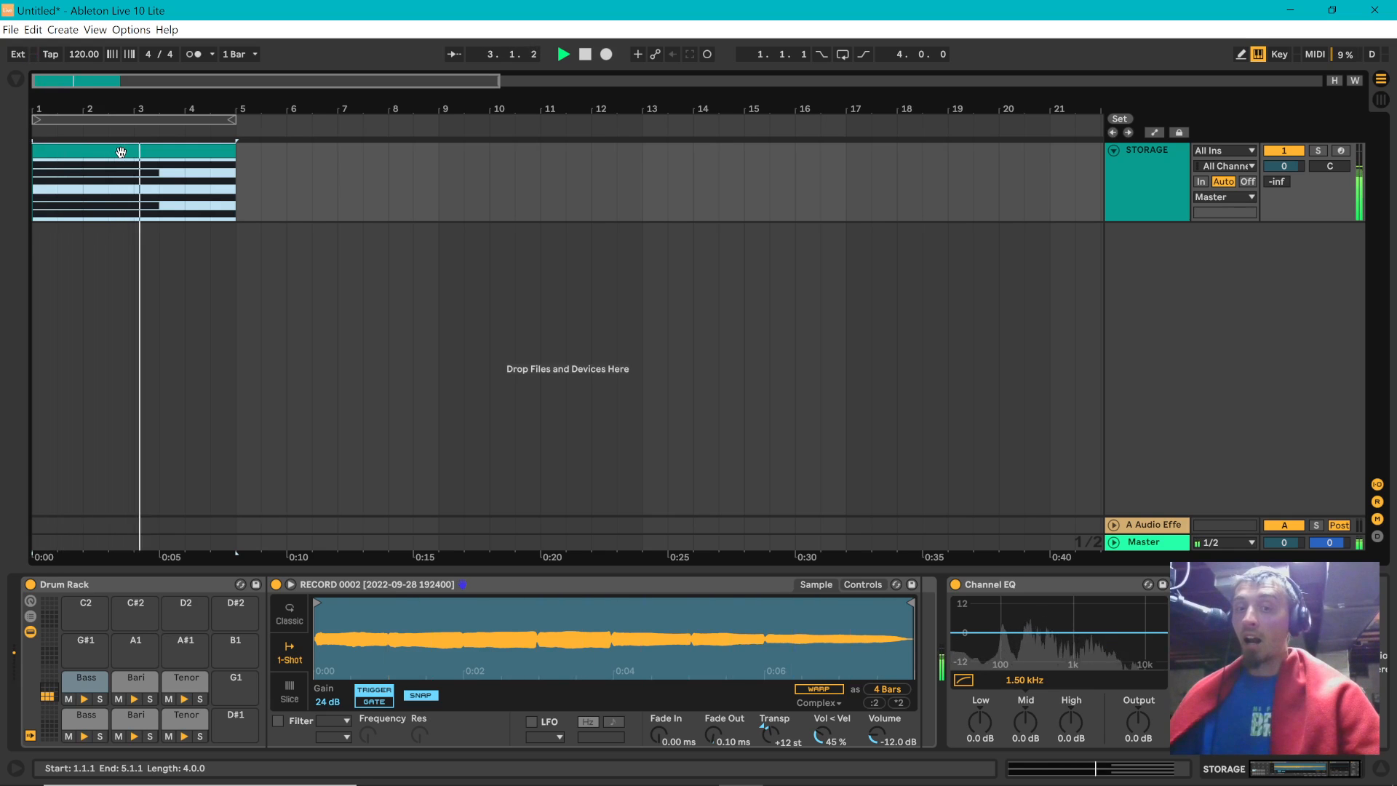
key(space)
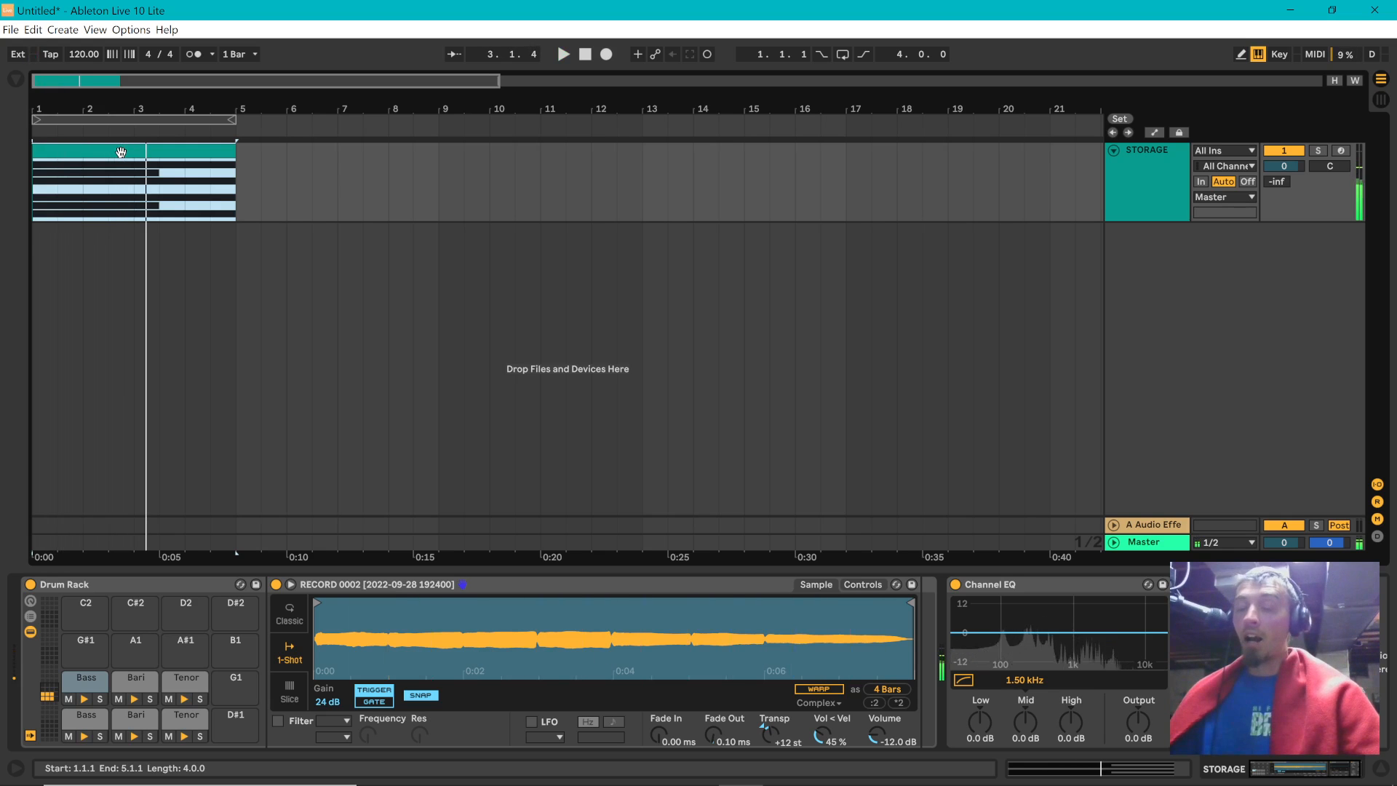
- Turn on Warp for the transposed Bass, Bari and Tenor samples, keeping the Complex mode and 4 Bars length
click(87, 686)
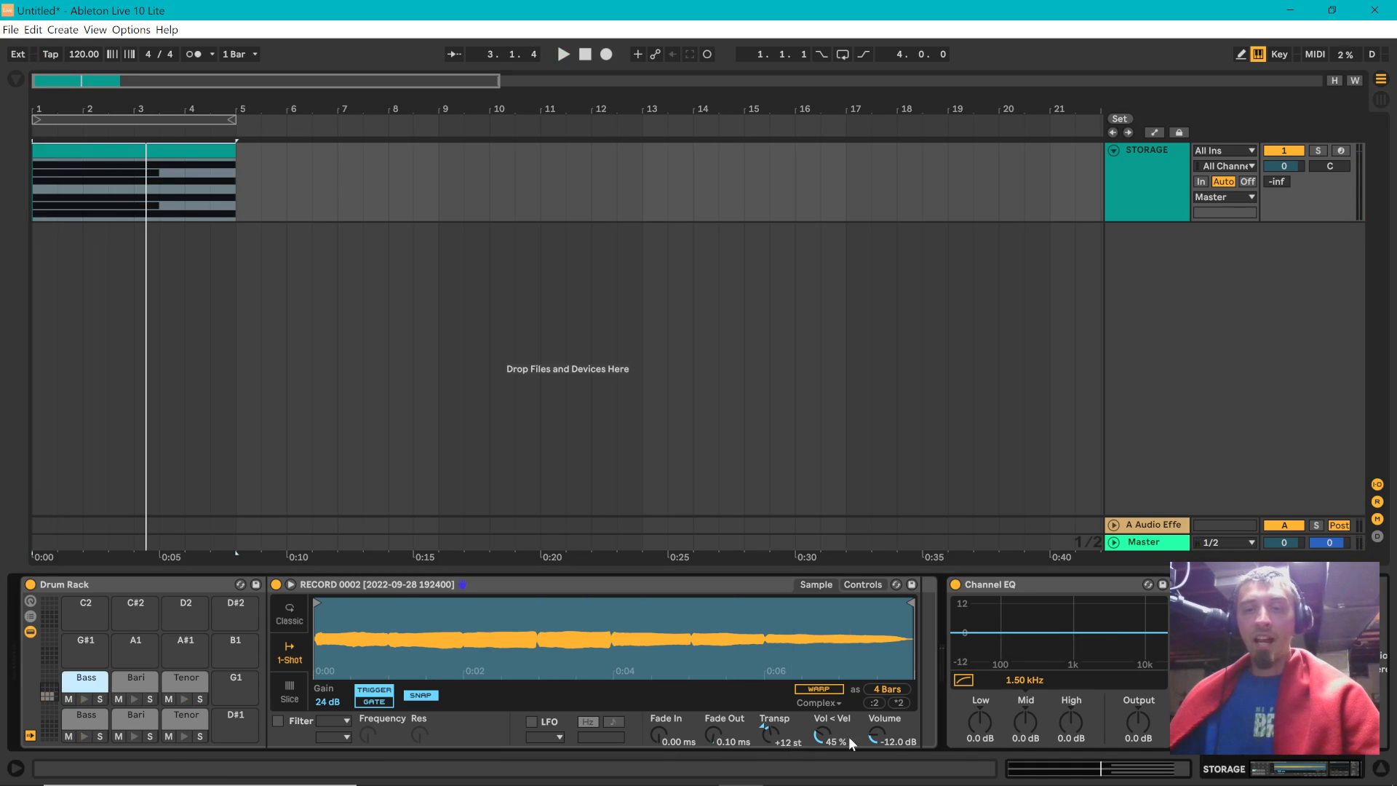
click(835, 689)
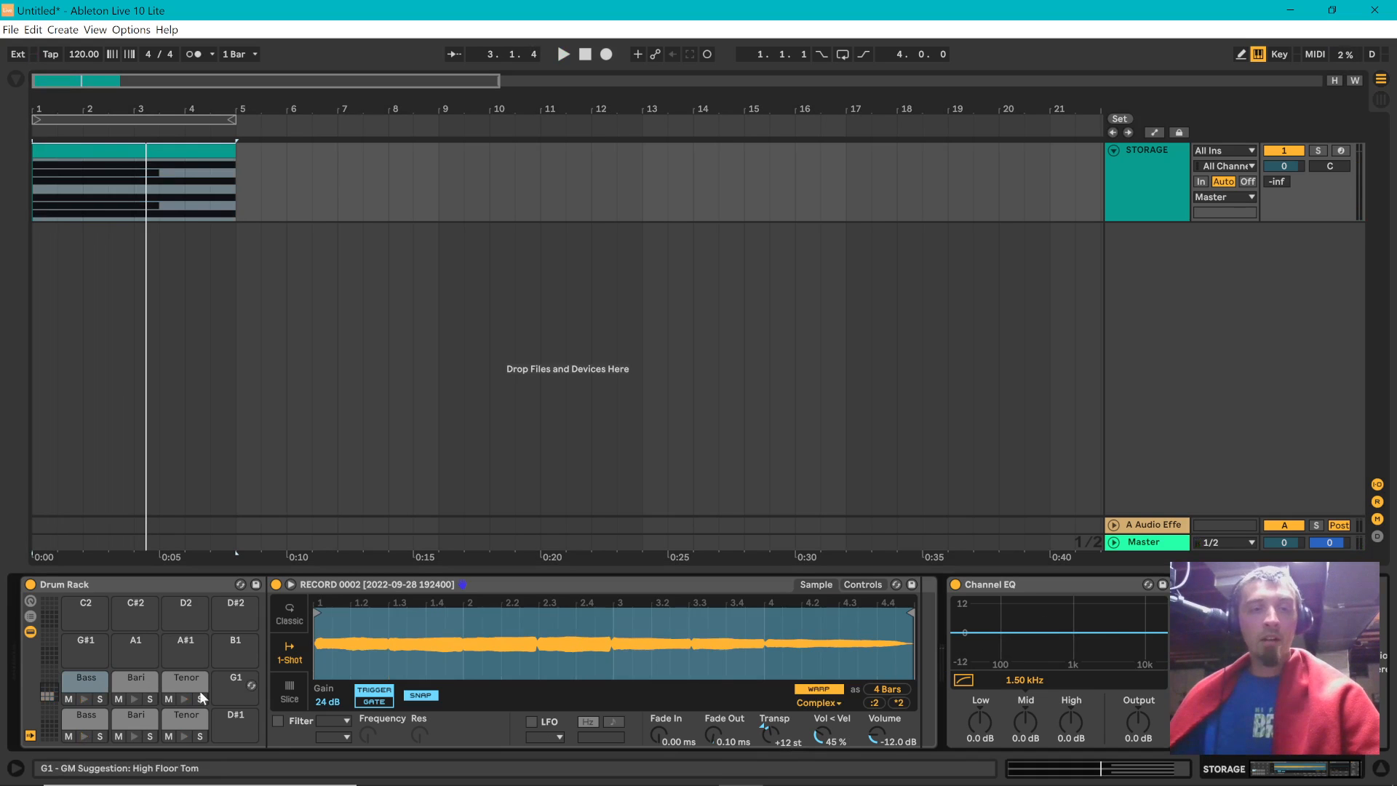
click(134, 687)
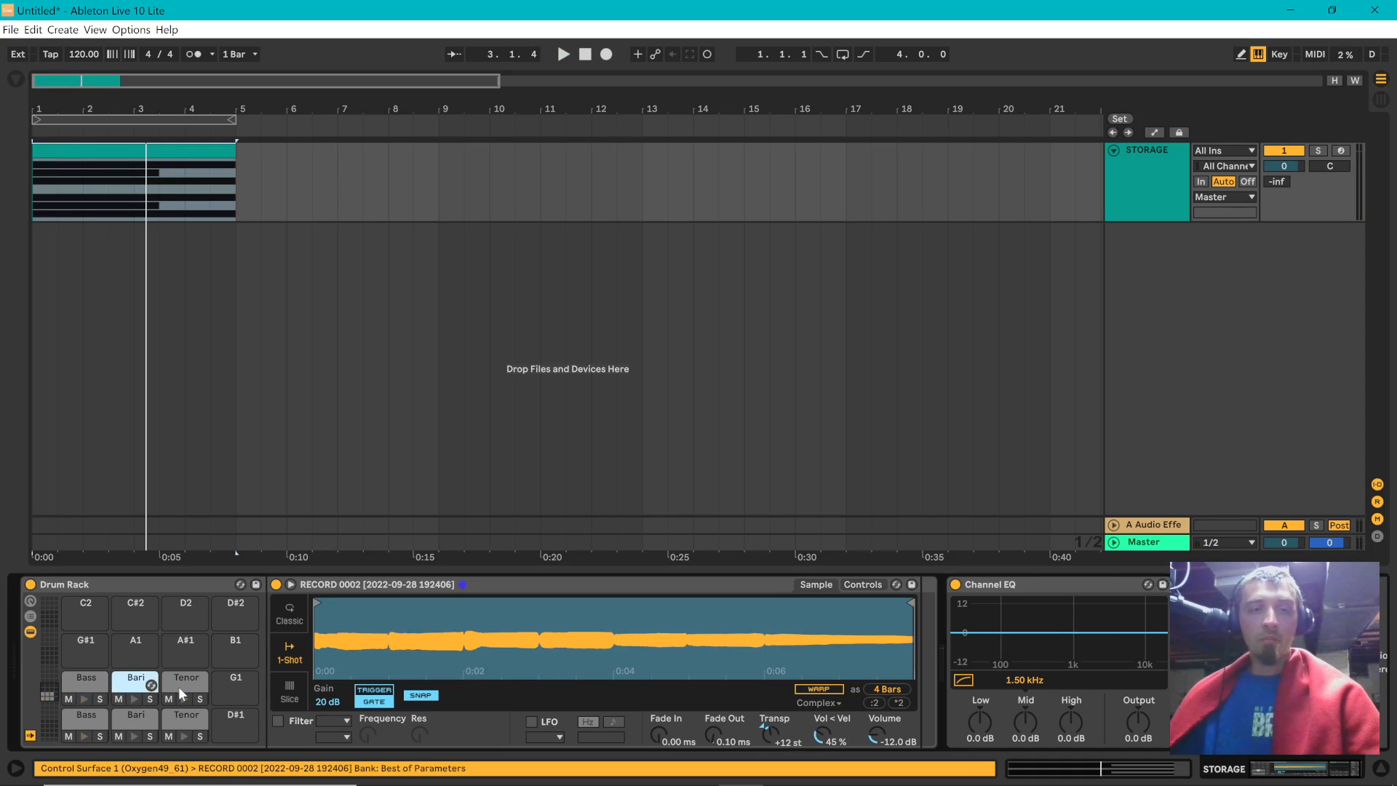
click(833, 689)
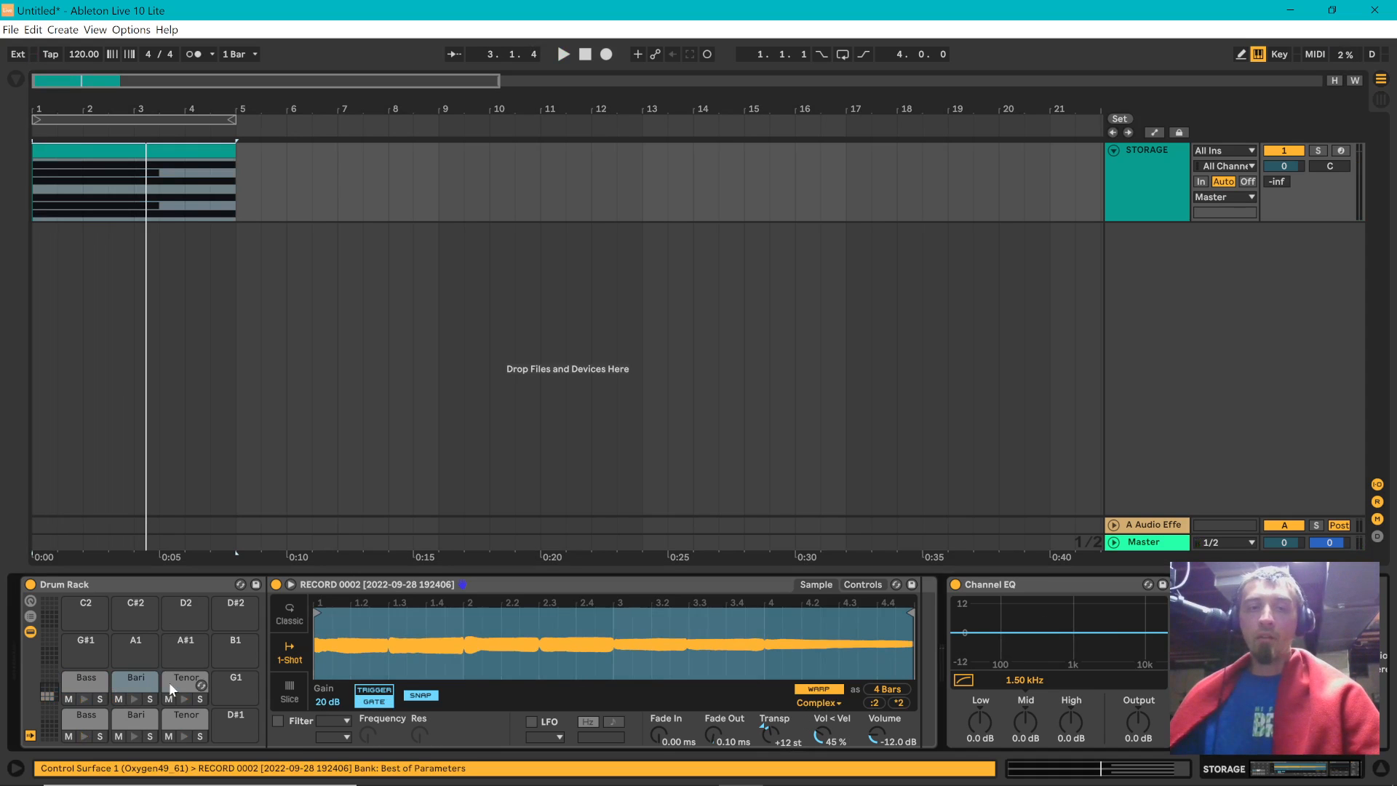
click(195, 684)
click(816, 689)
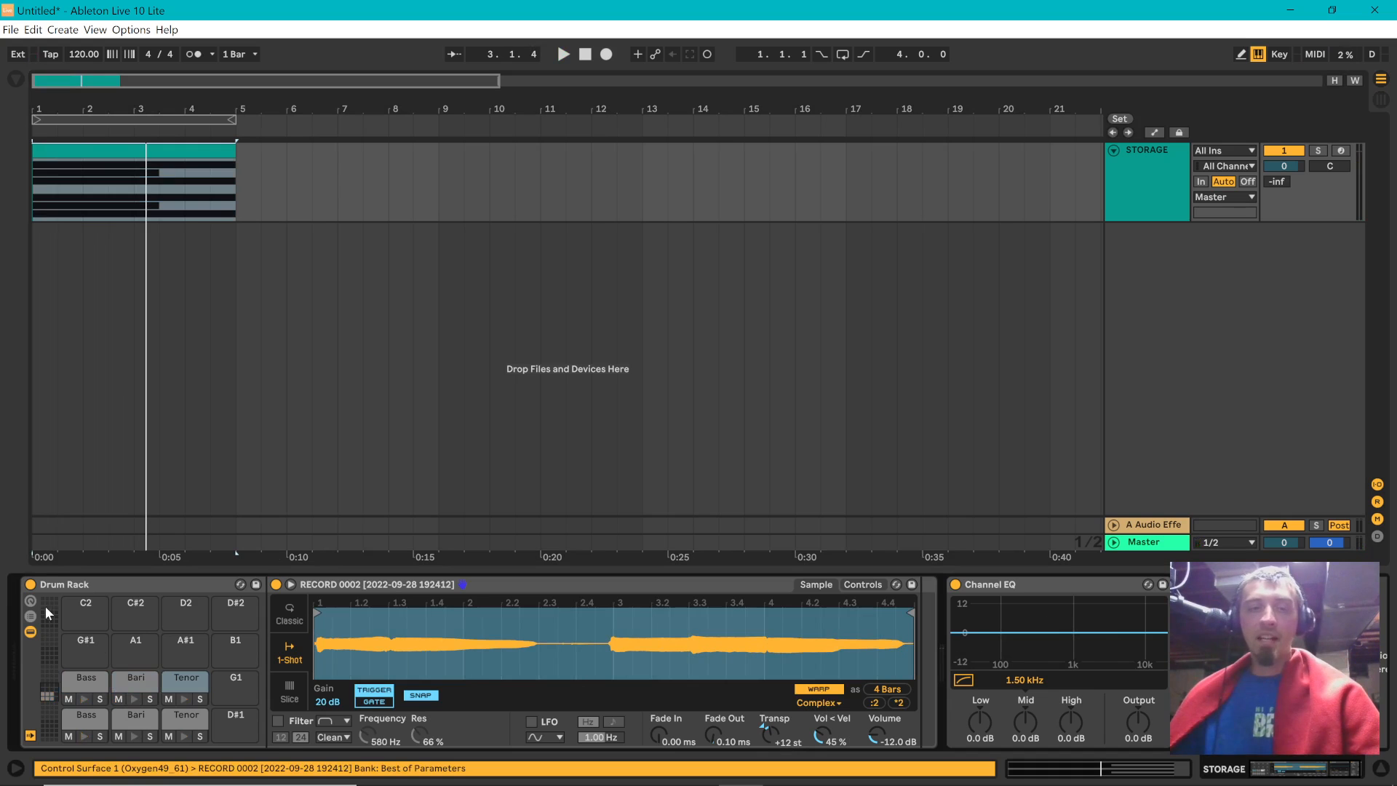
- Play the whole four-bar clip to check the warped octave-up samples against the originals
click(135, 148)
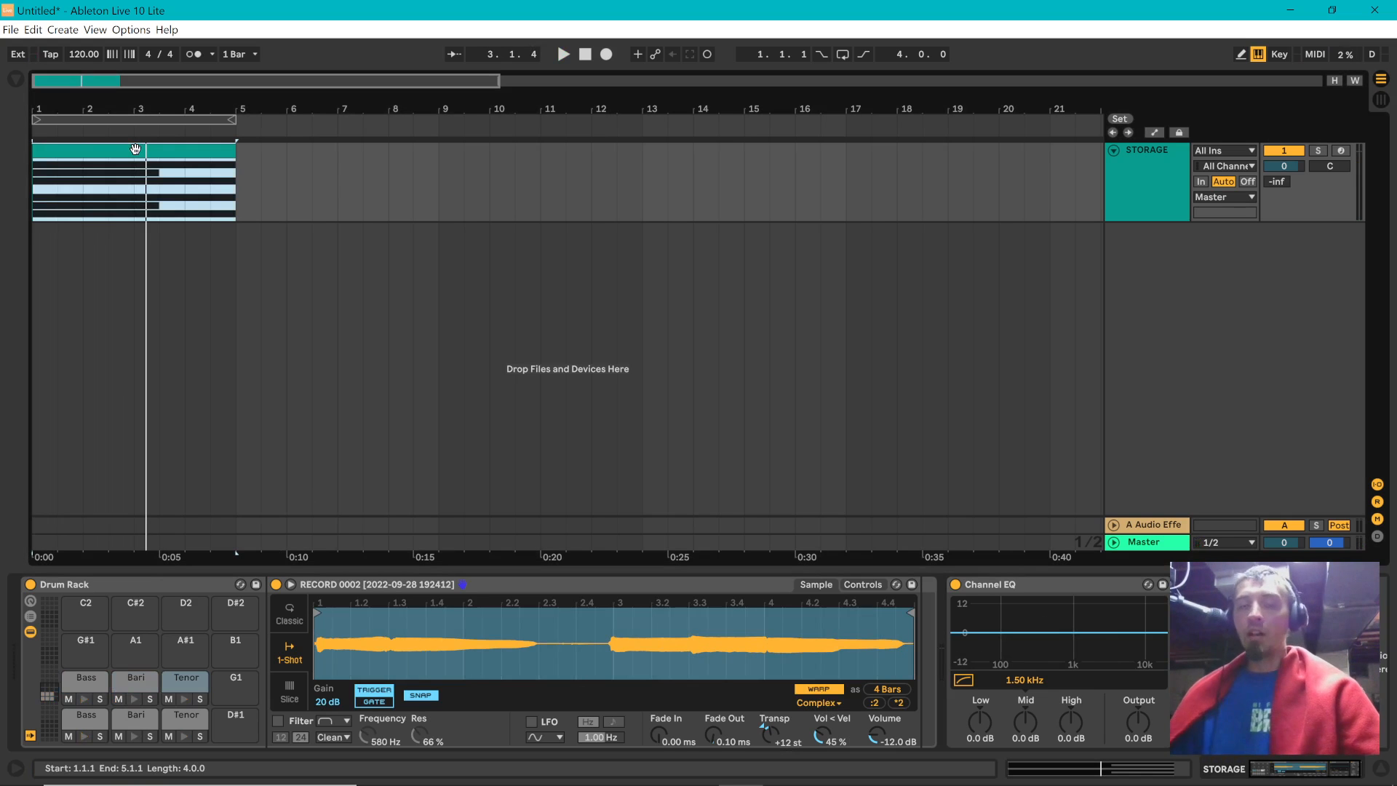
key(space)
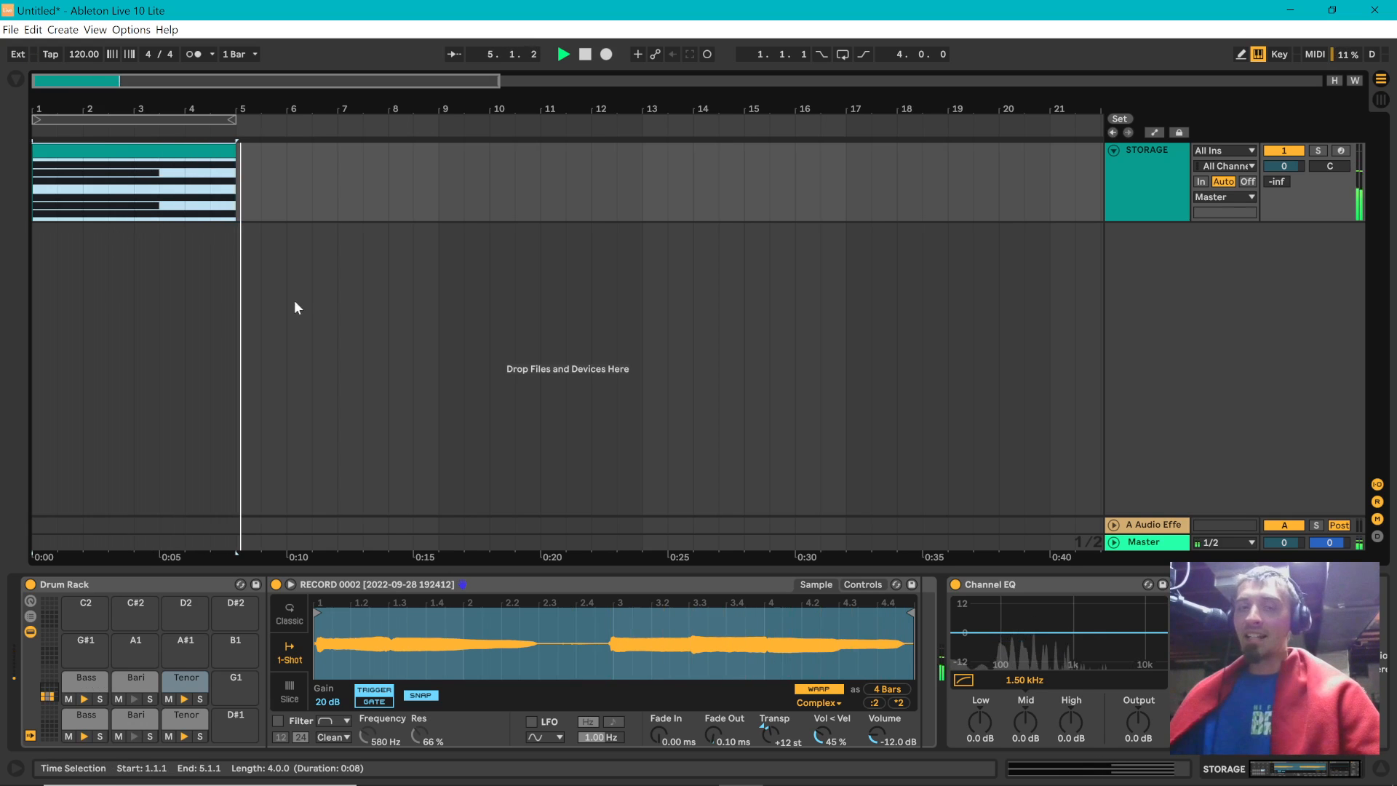
key(space)
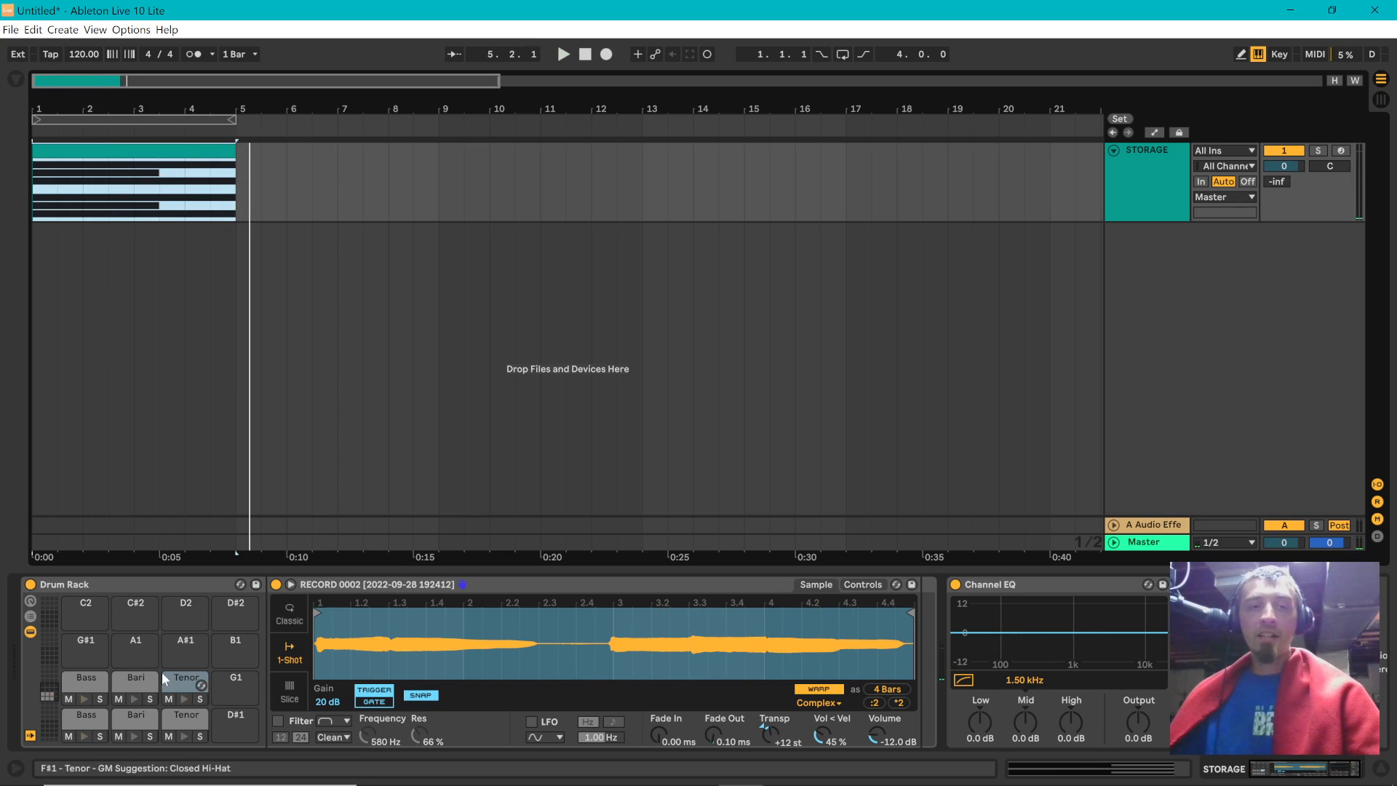
- Map the transposed Tenor sample's Fade In to Macro 1 and its Fade Out to Macro 2 of the Drum Rack
click(187, 680)
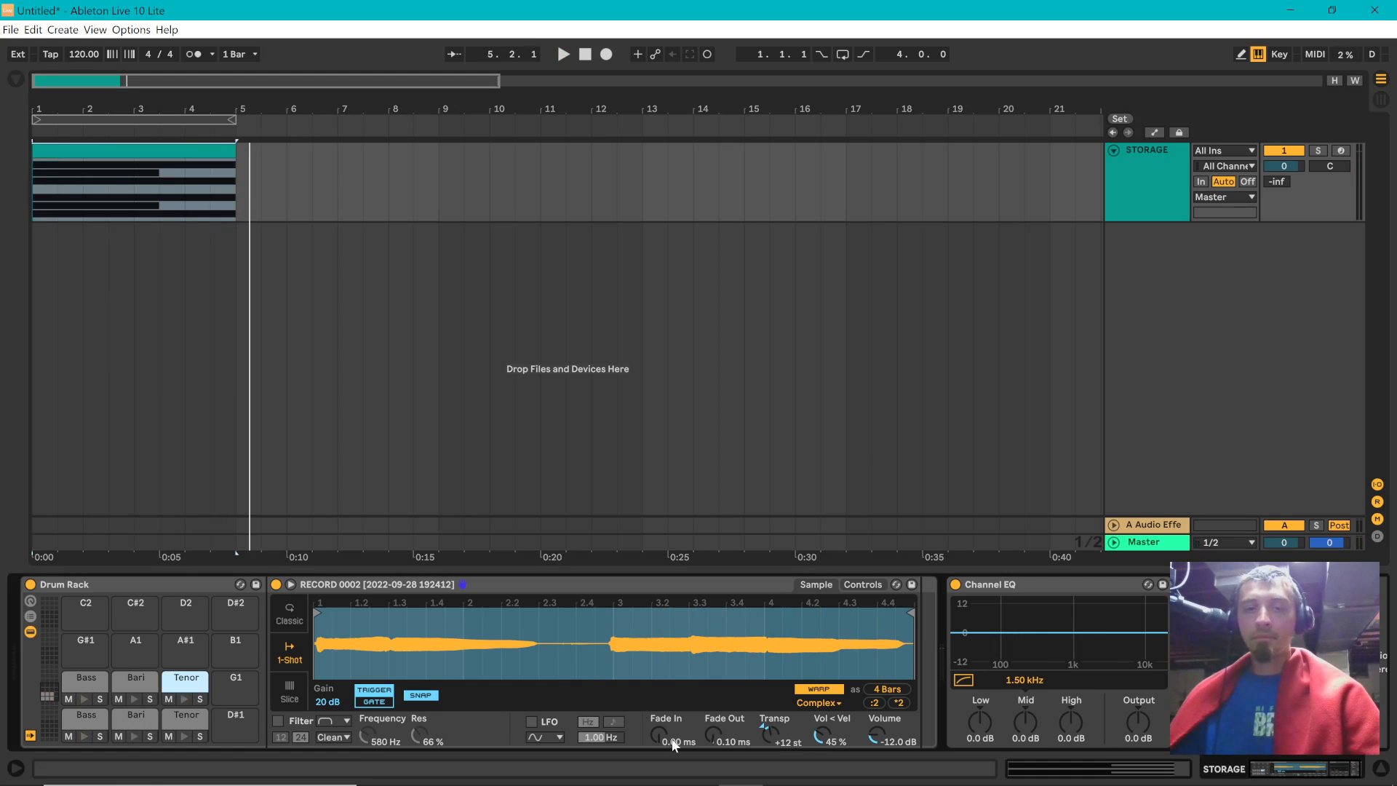
click(30, 602)
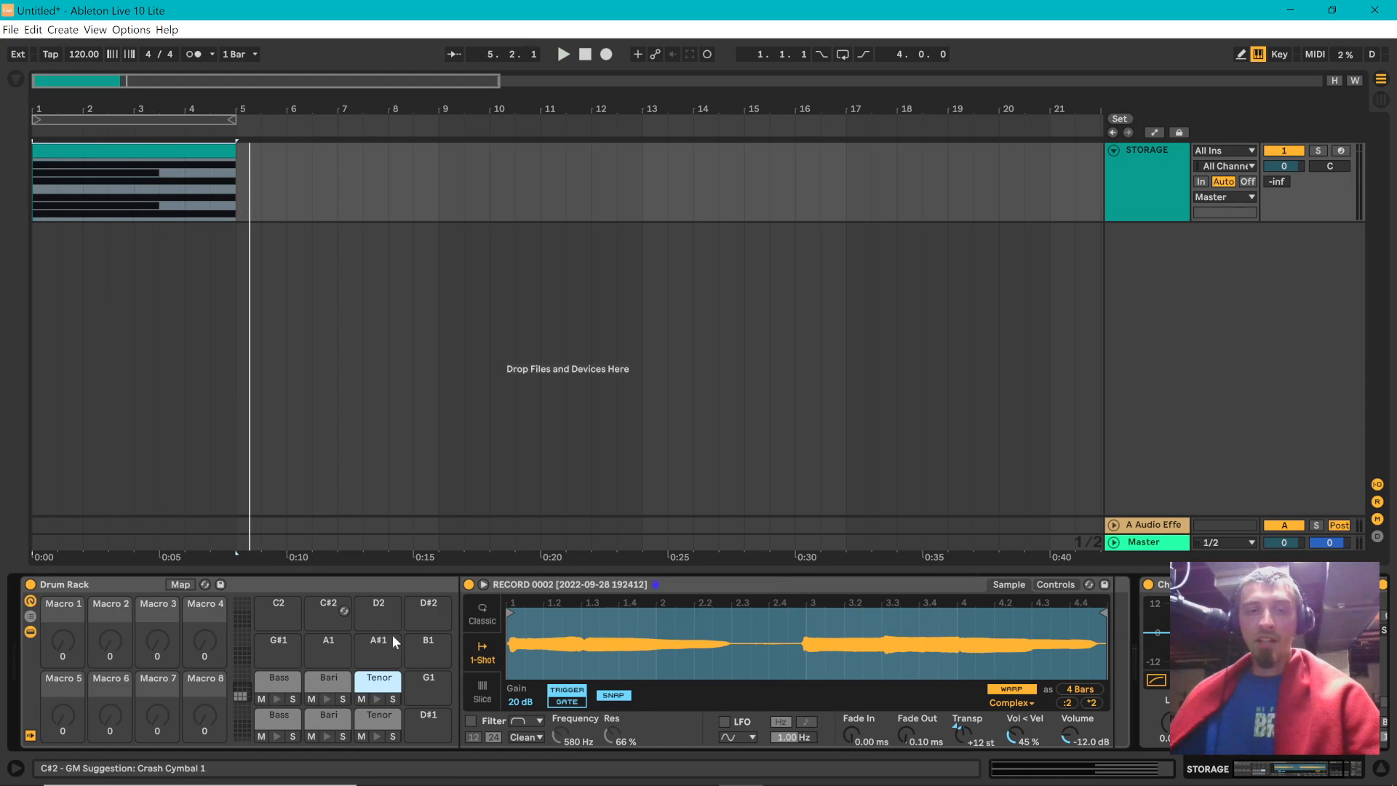
click(181, 584)
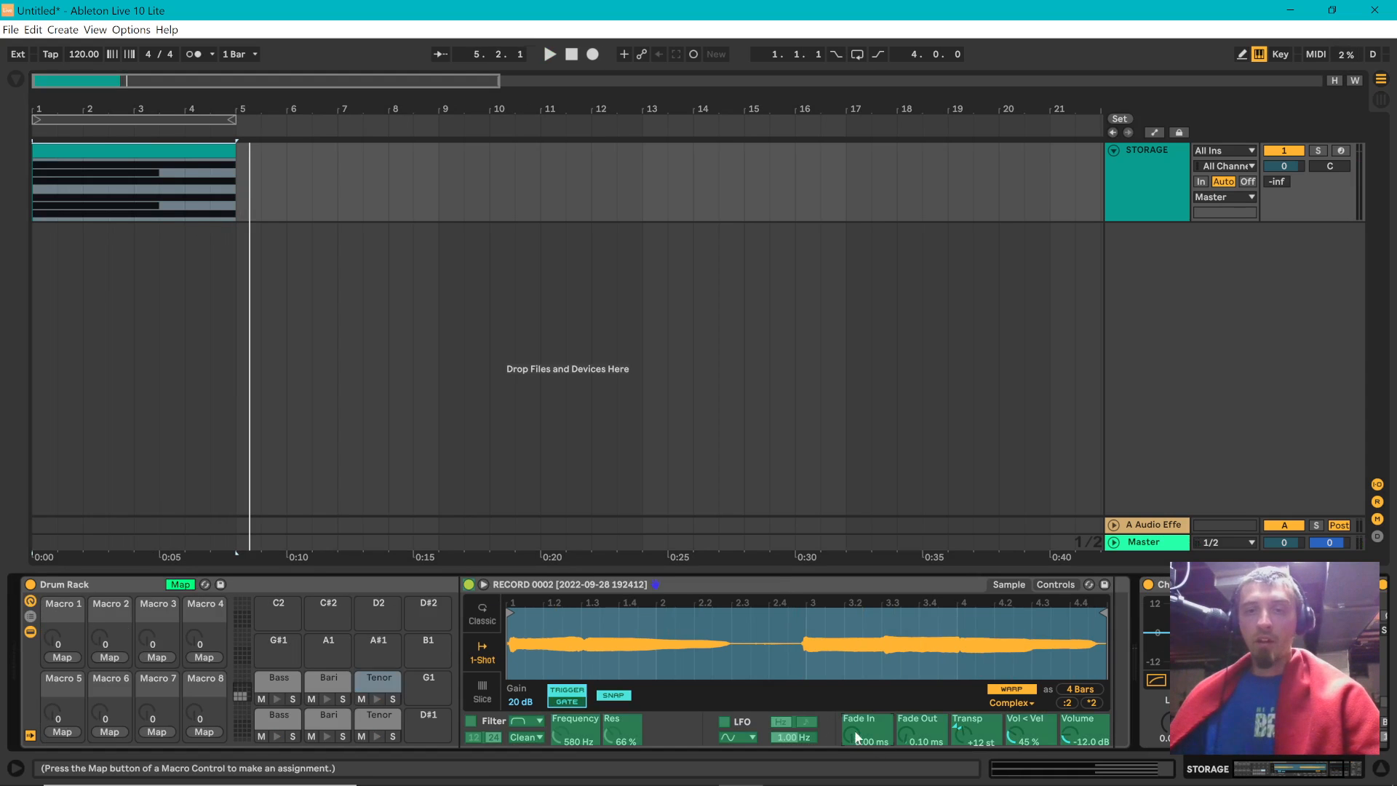
click(61, 656)
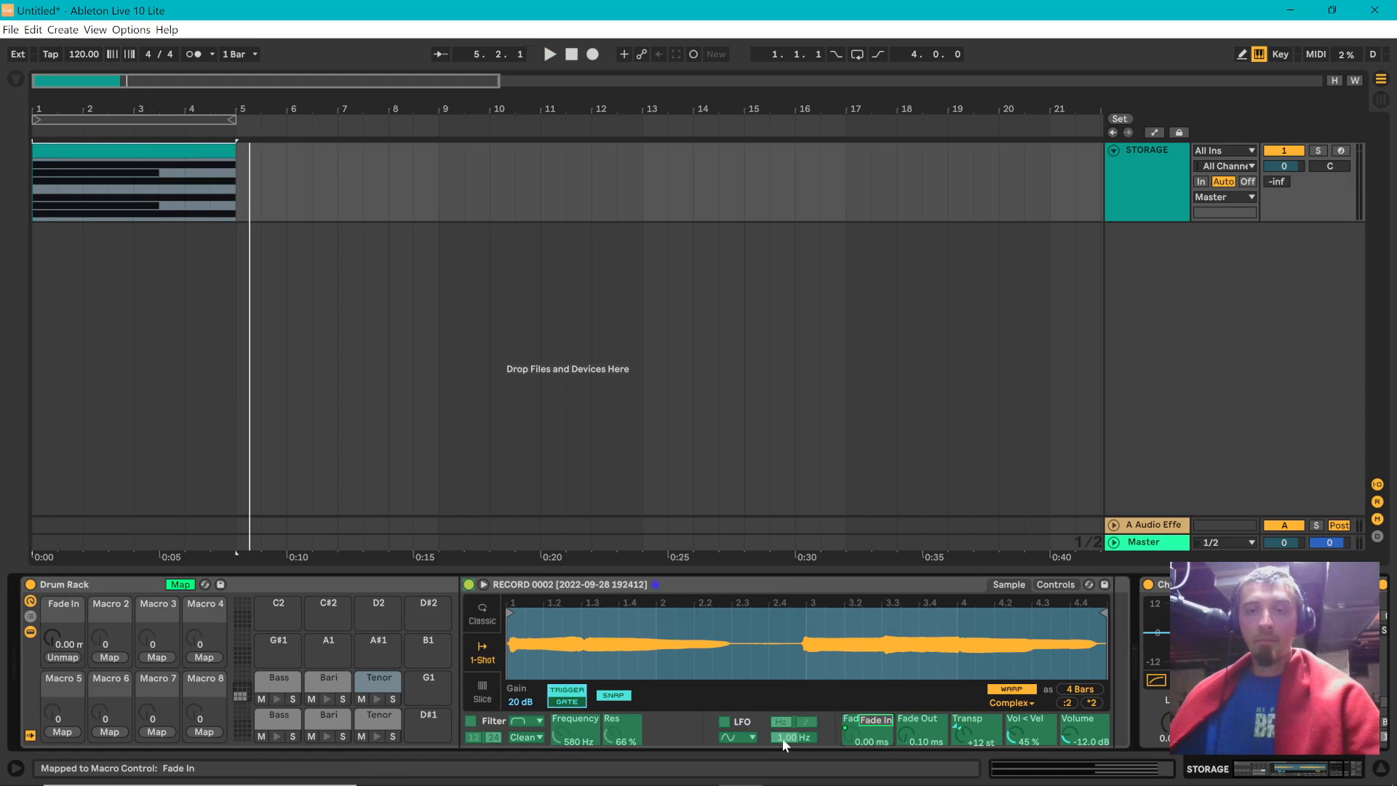
click(916, 728)
click(111, 656)
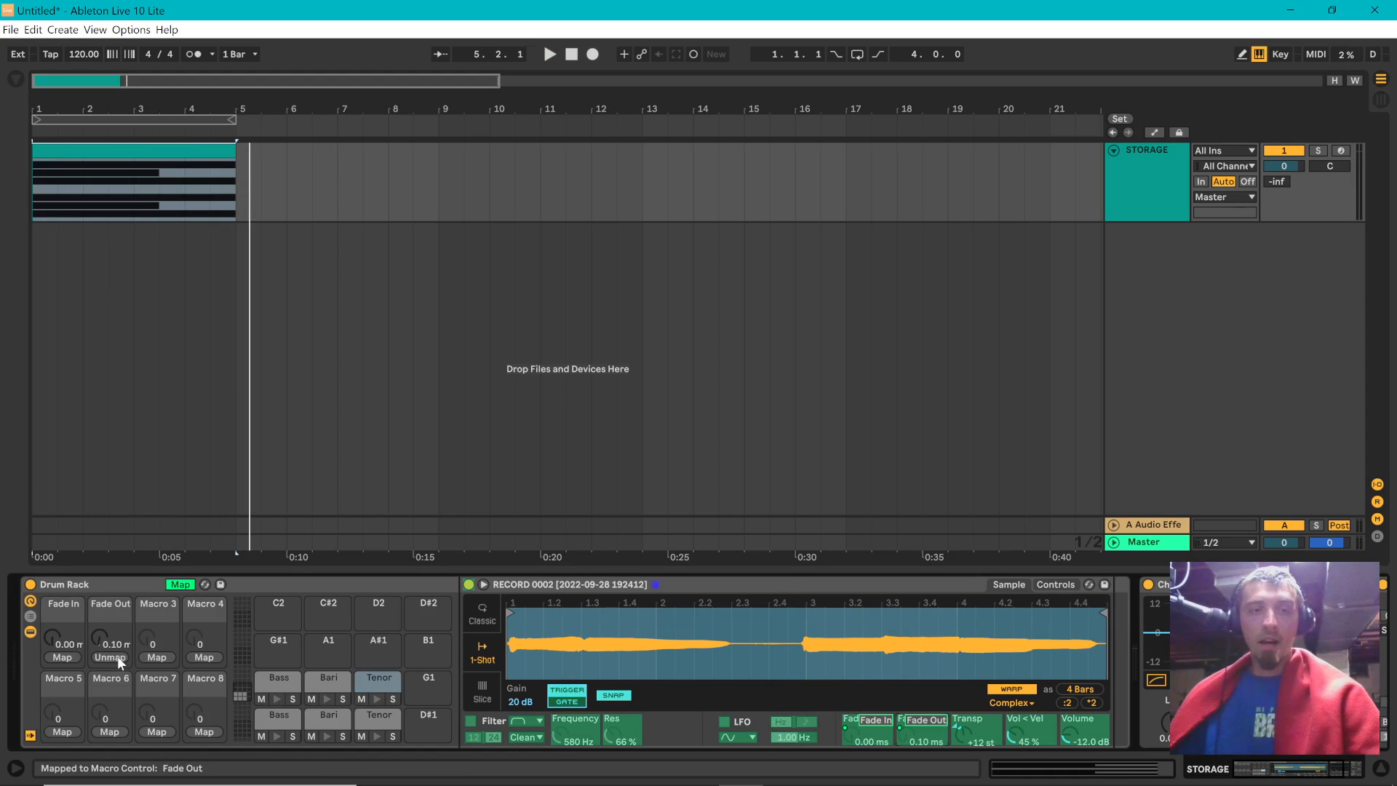
- Map the transposed Bari sample's Fade In to Macro 1 and its Fade Out to Macro 2 of the Drum Rack
click(334, 684)
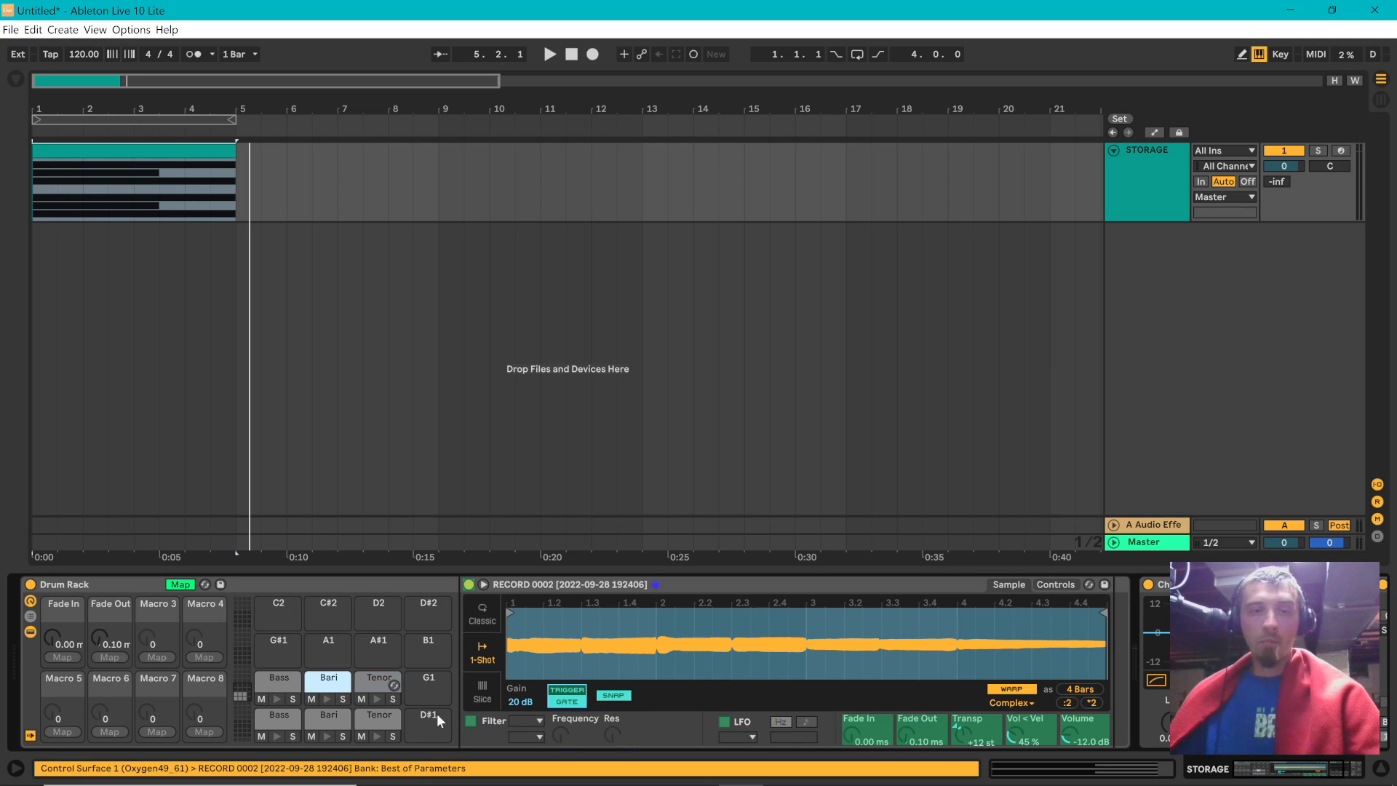
click(858, 739)
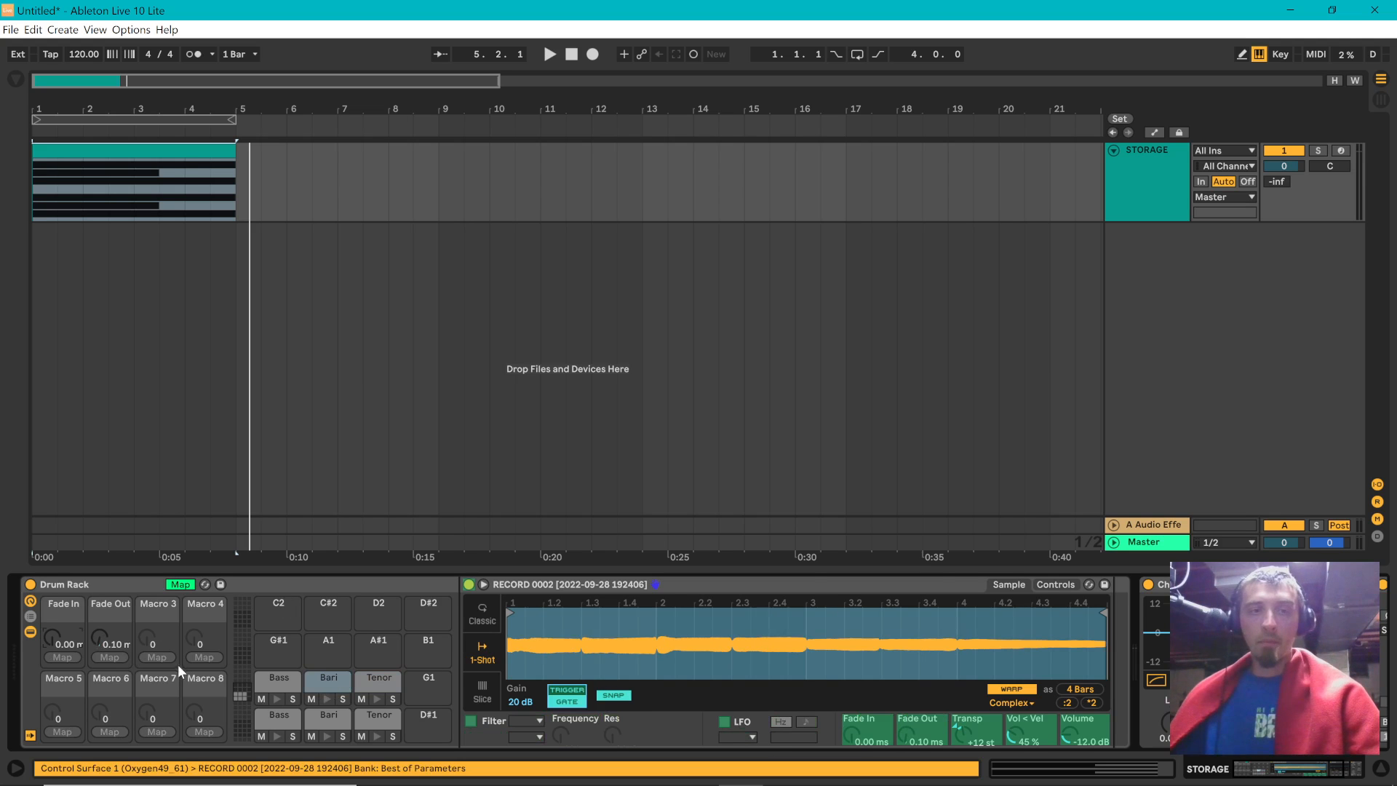
click(111, 657)
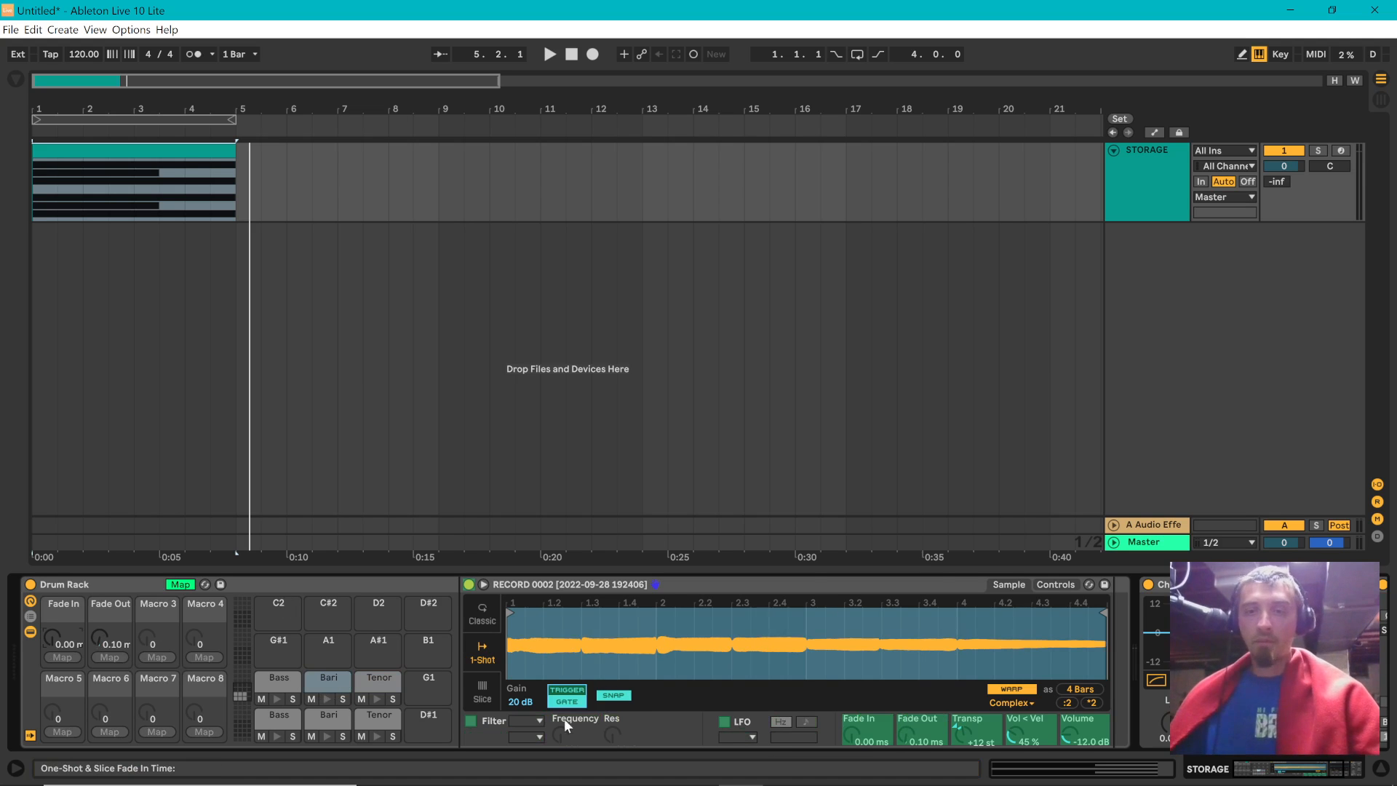
right_click(867, 732)
click(902, 620)
right_click(918, 728)
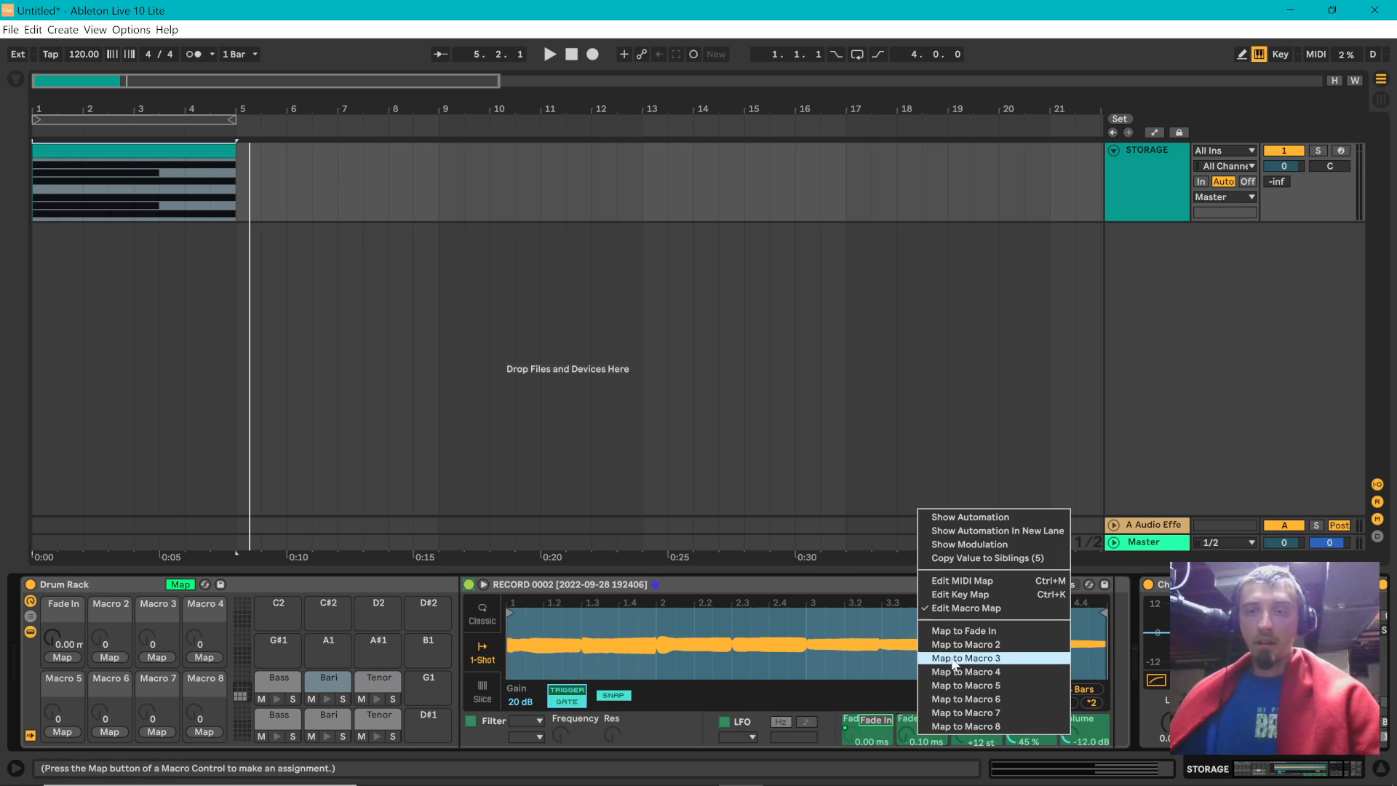
click(961, 645)
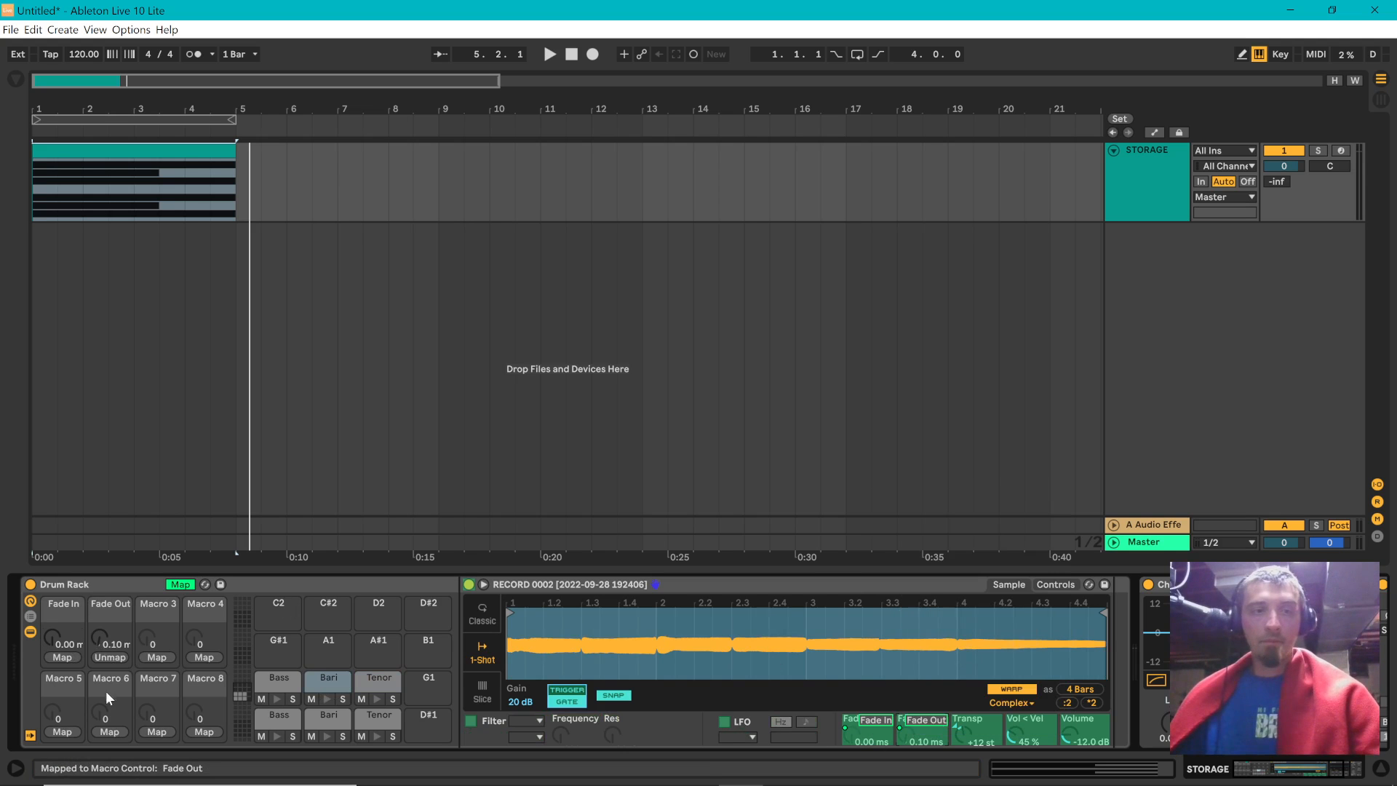
- Map the transposed Bass sample's Fade In and Fade Out to the shared Fade In and Fade Out macros, and leave macro mapping
click(280, 689)
right_click(870, 726)
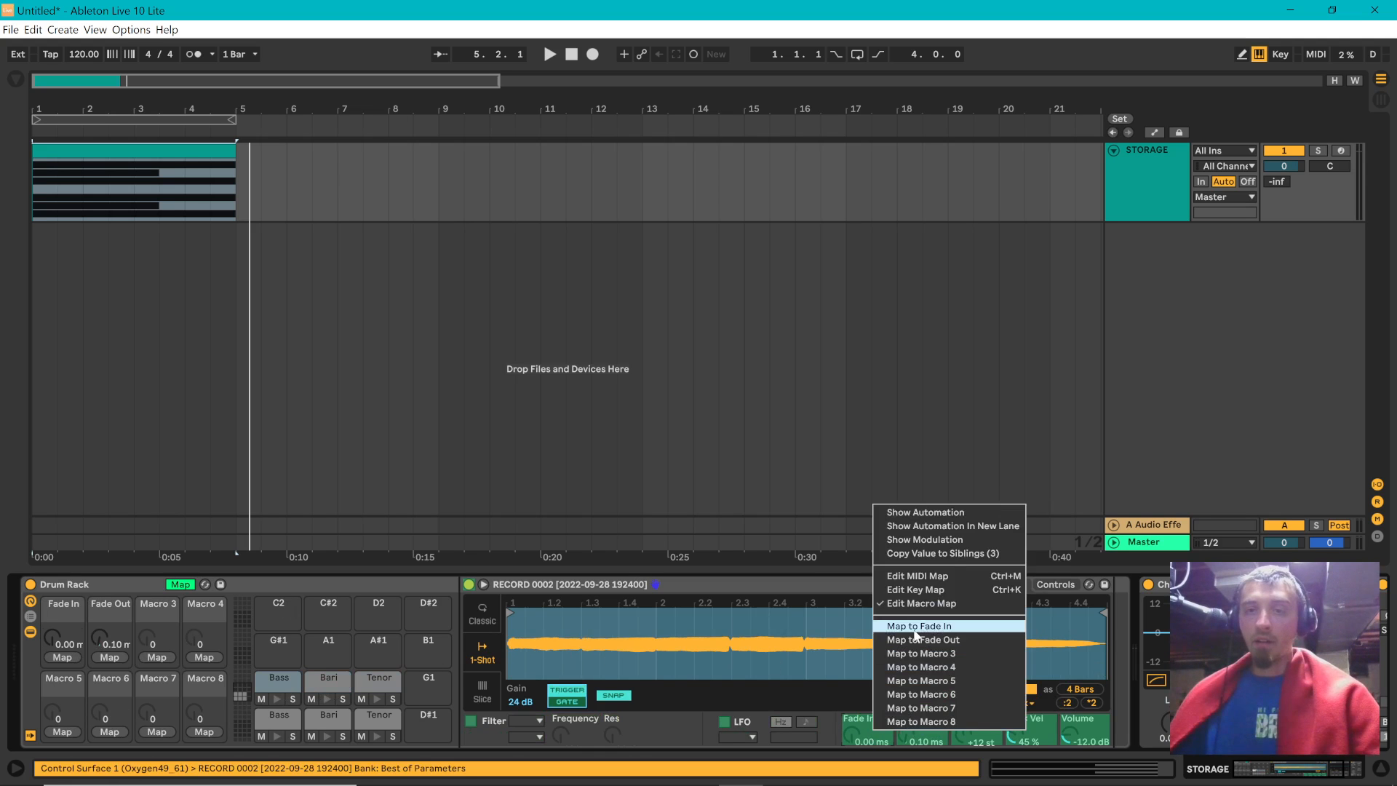
click(975, 619)
right_click(934, 717)
click(984, 632)
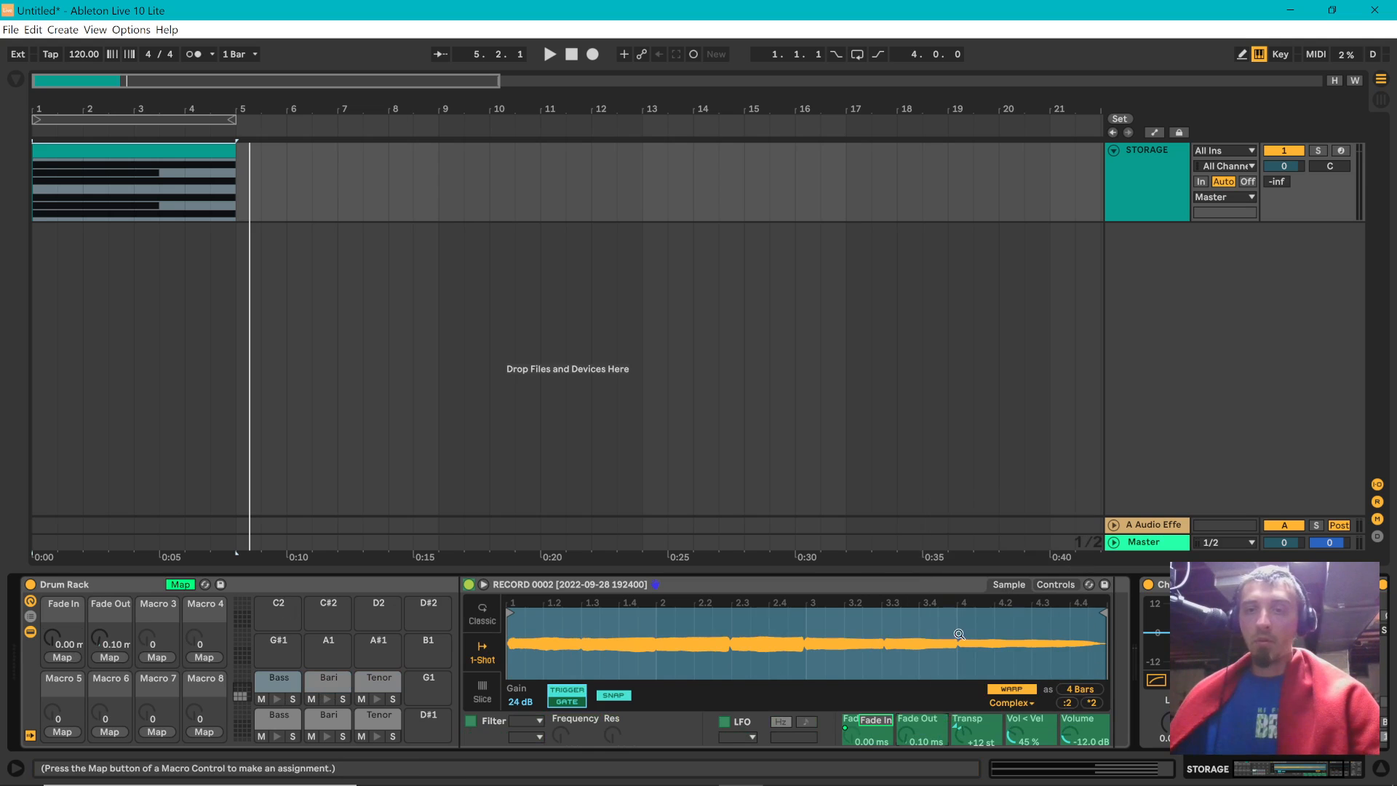
click(180, 584)
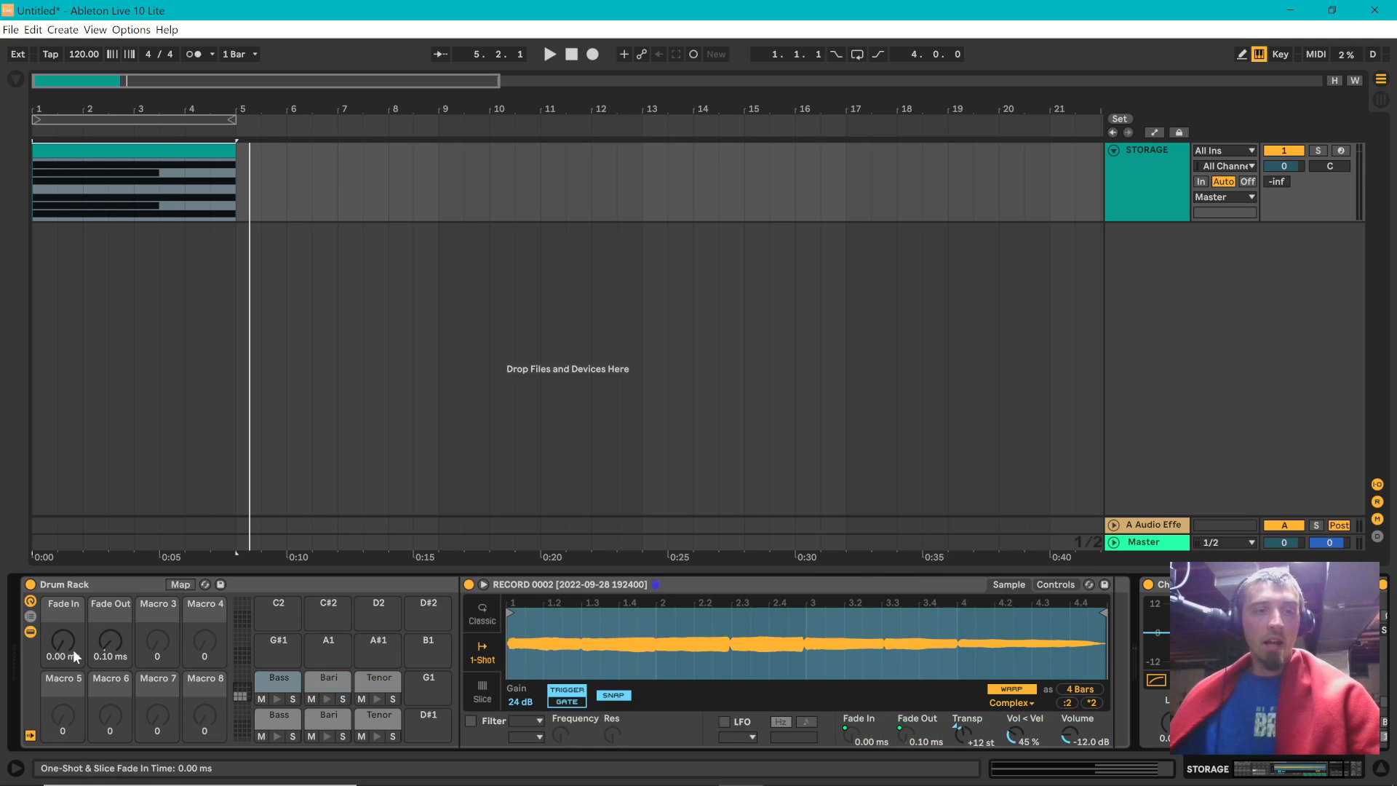
- Raise the Fade In macro to 281 ms and the Fade Out macro to 364 ms, and play the clip to hear the fades
drag(72, 649, 73, 575)
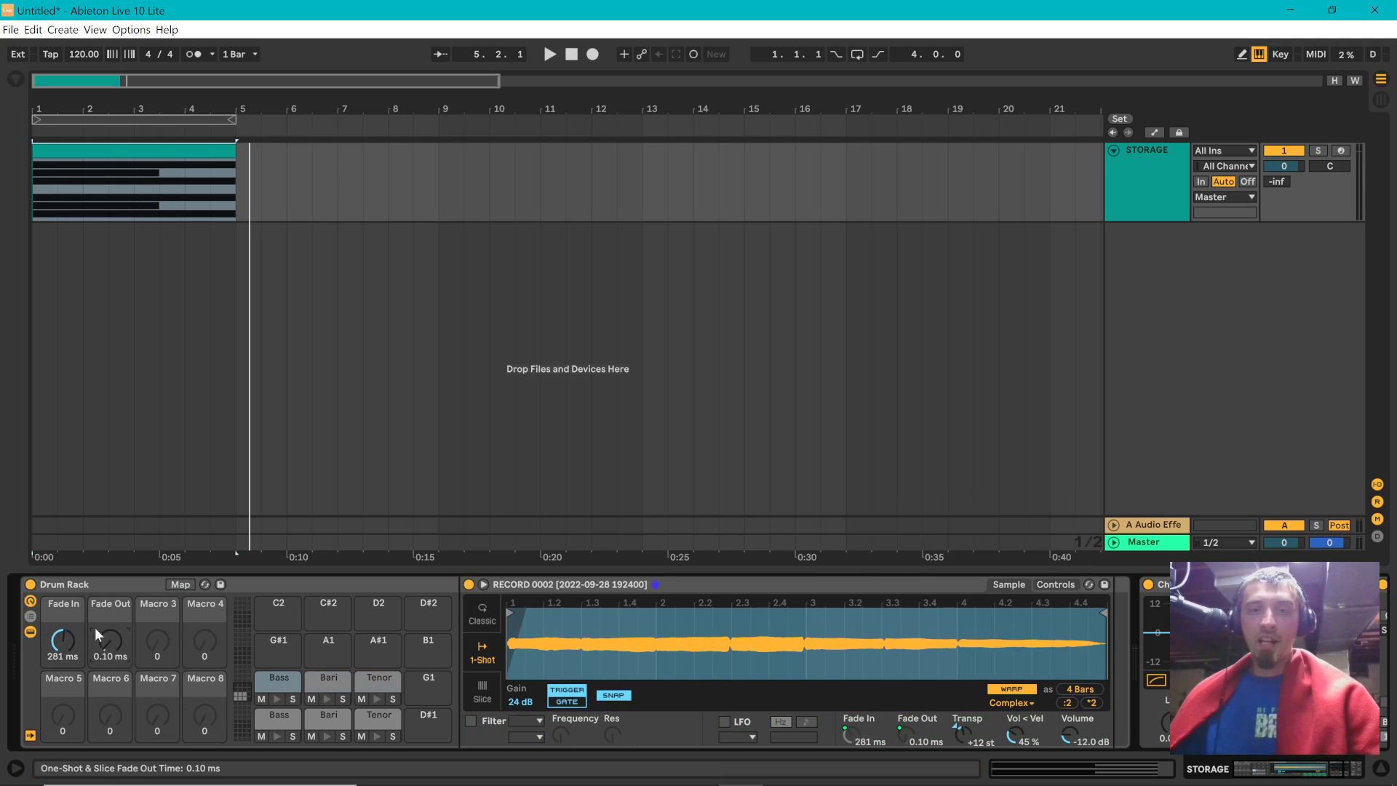
drag(109, 640, 110, 604)
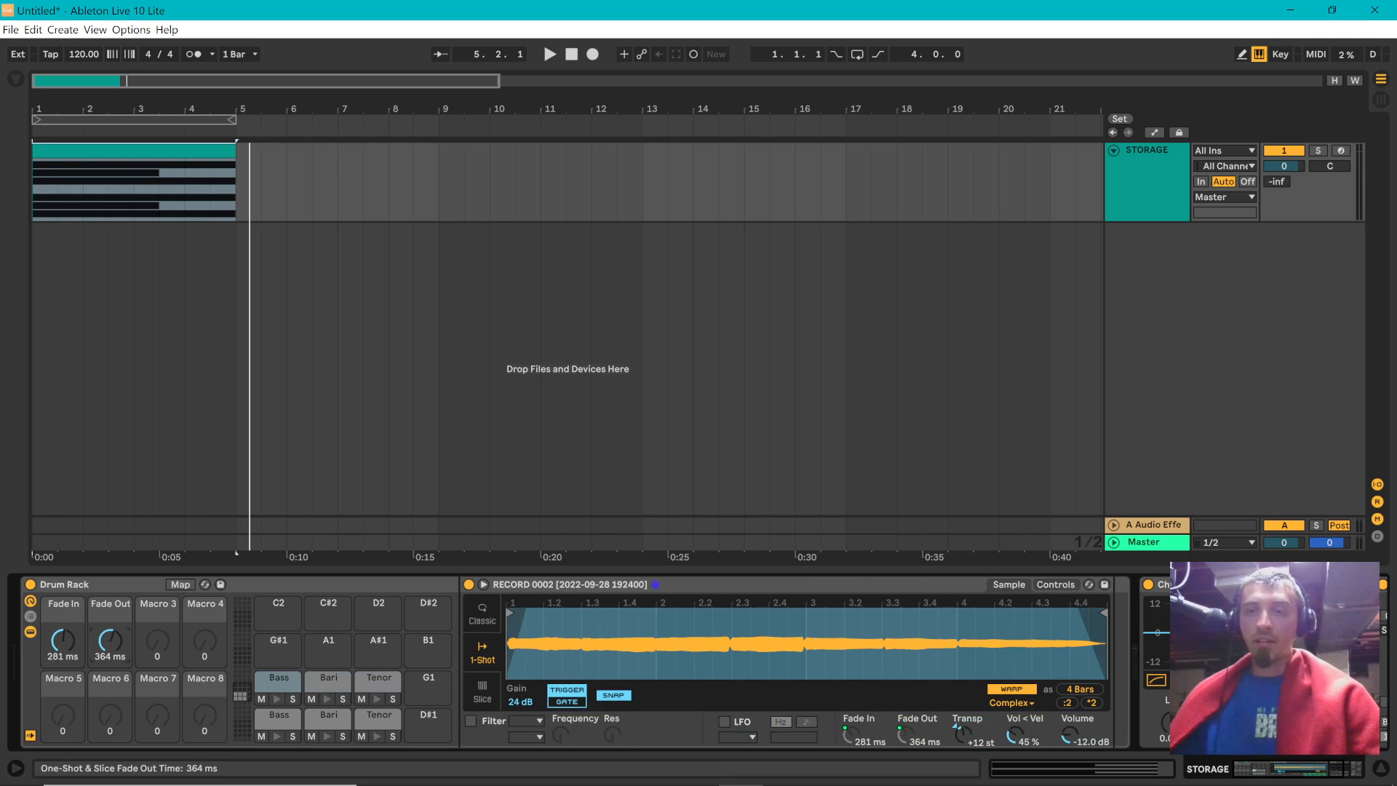
key(space)
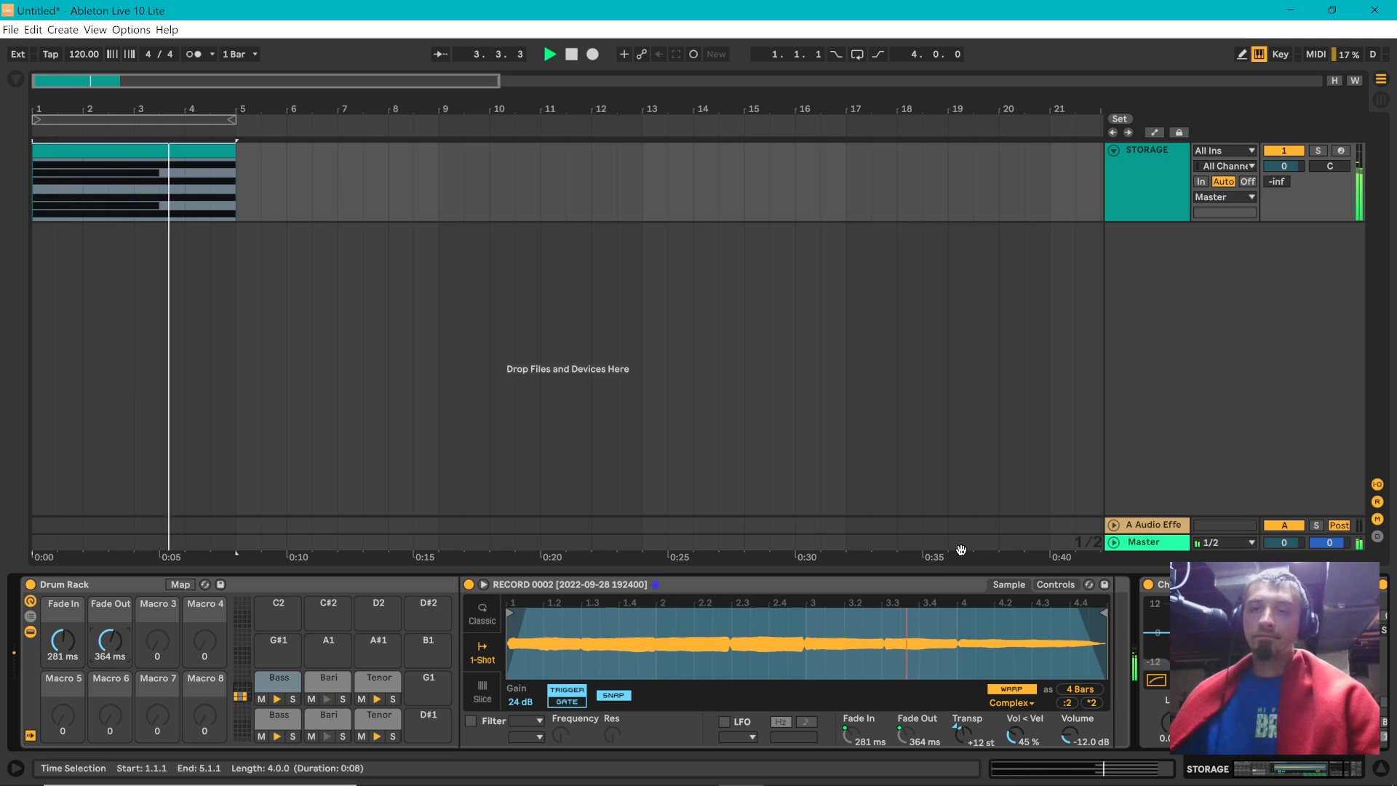
key(space)
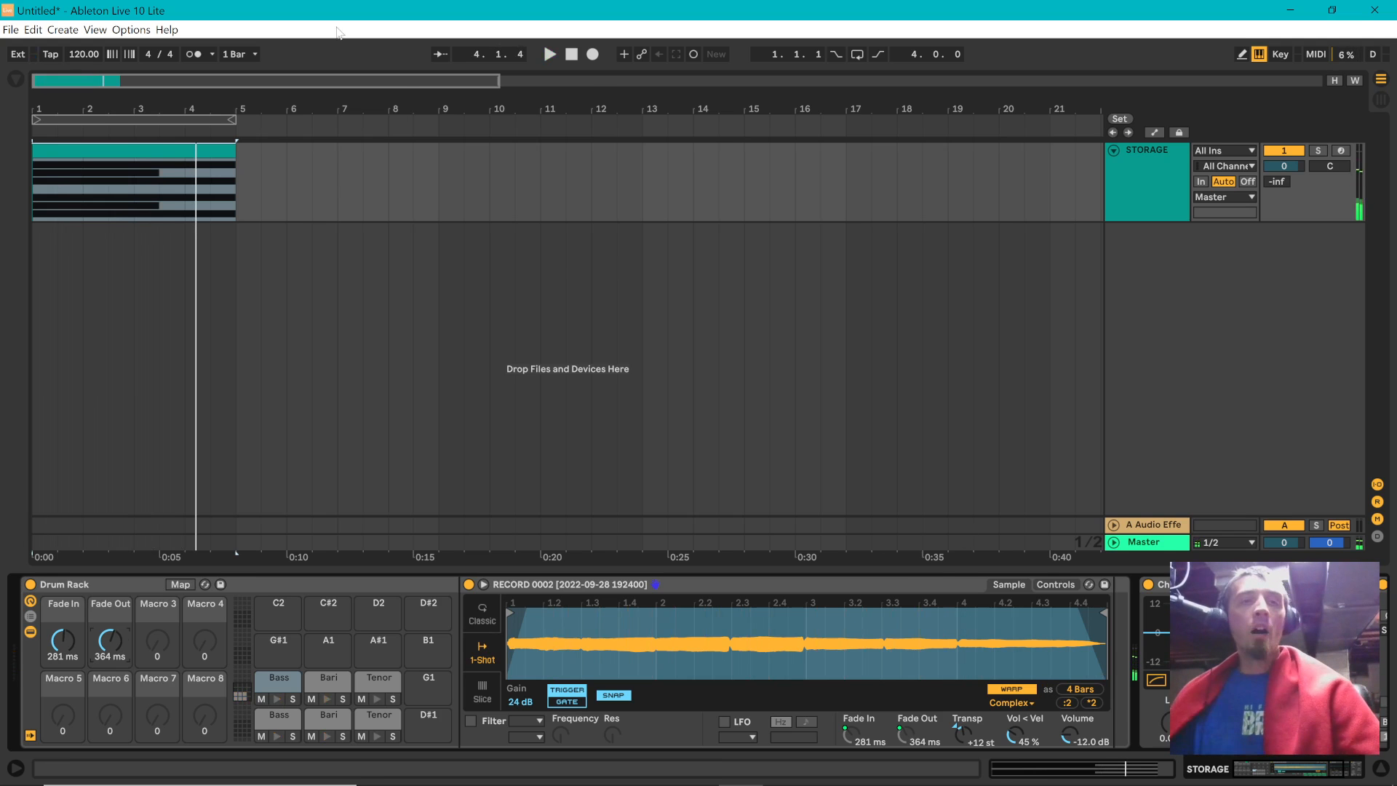
- Add the Cathedral preset from the Reverb Hall presets to the original, untransposed Bass pad of the Drum Rack
click(20, 79)
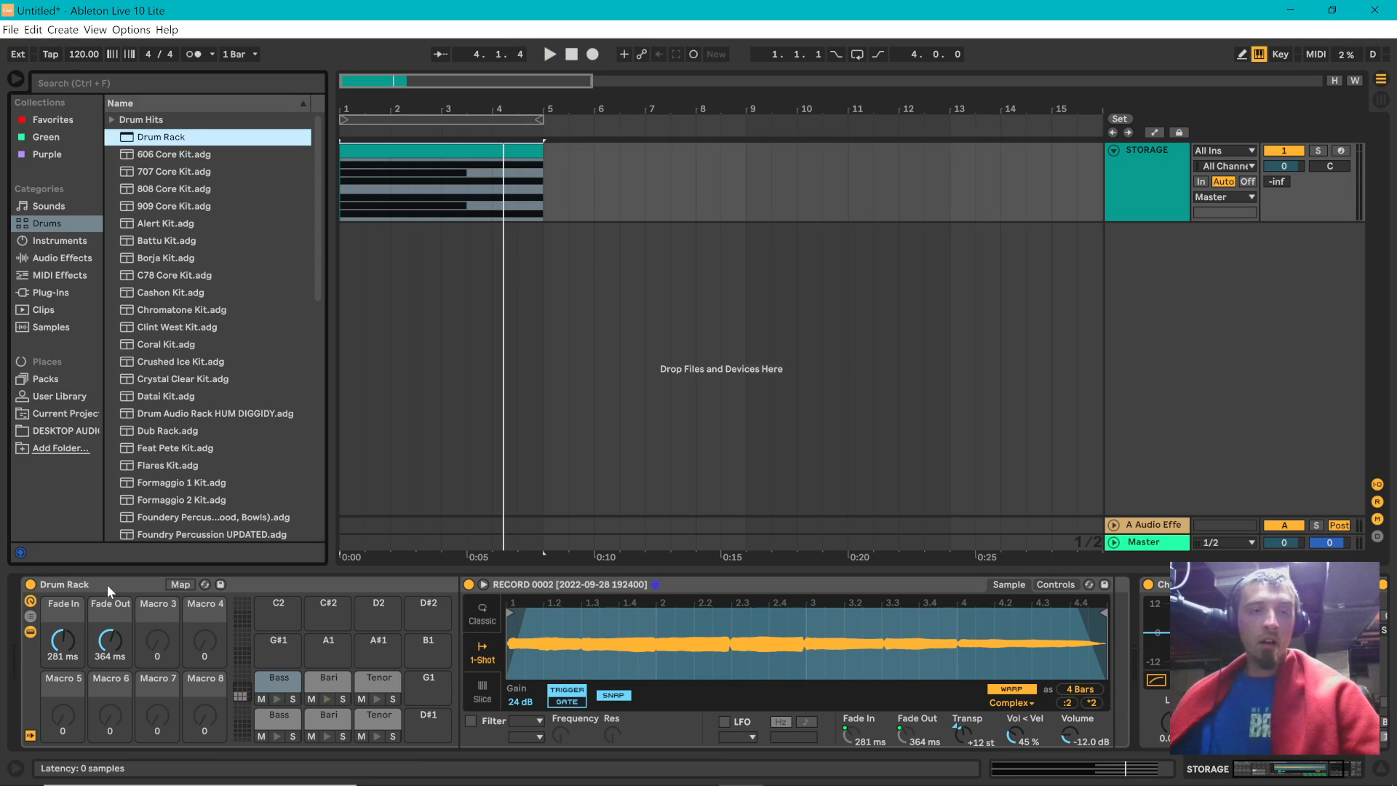
click(43, 259)
click(110, 293)
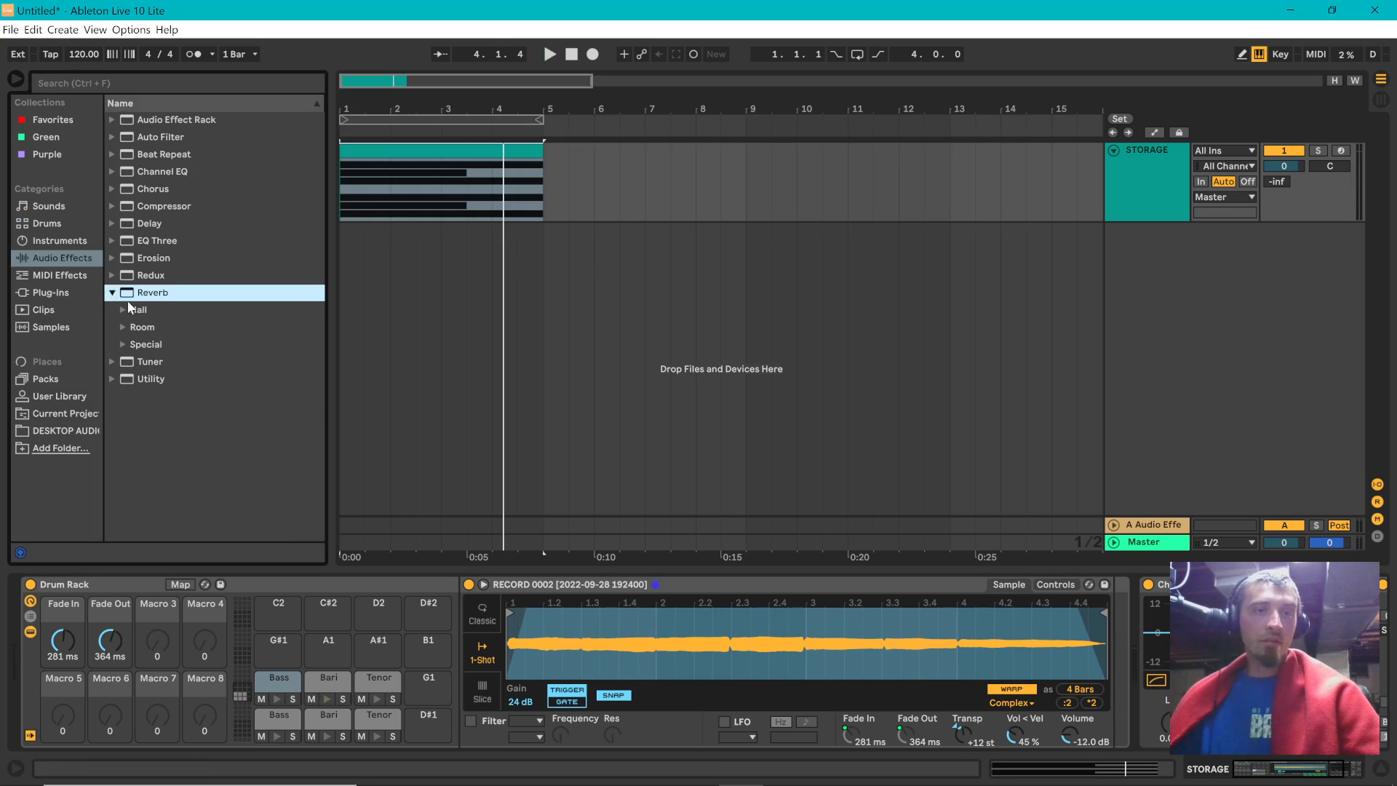
click(124, 311)
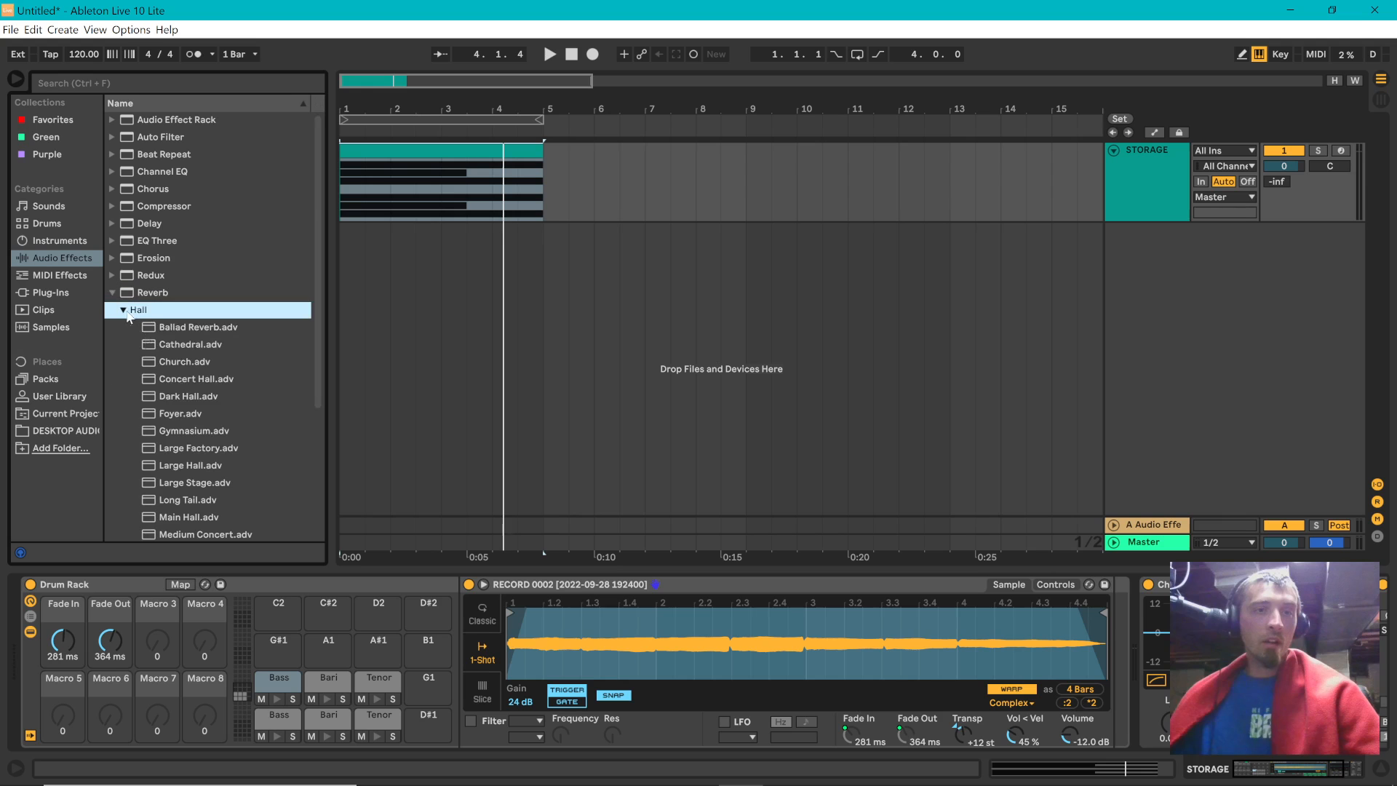
click(148, 346)
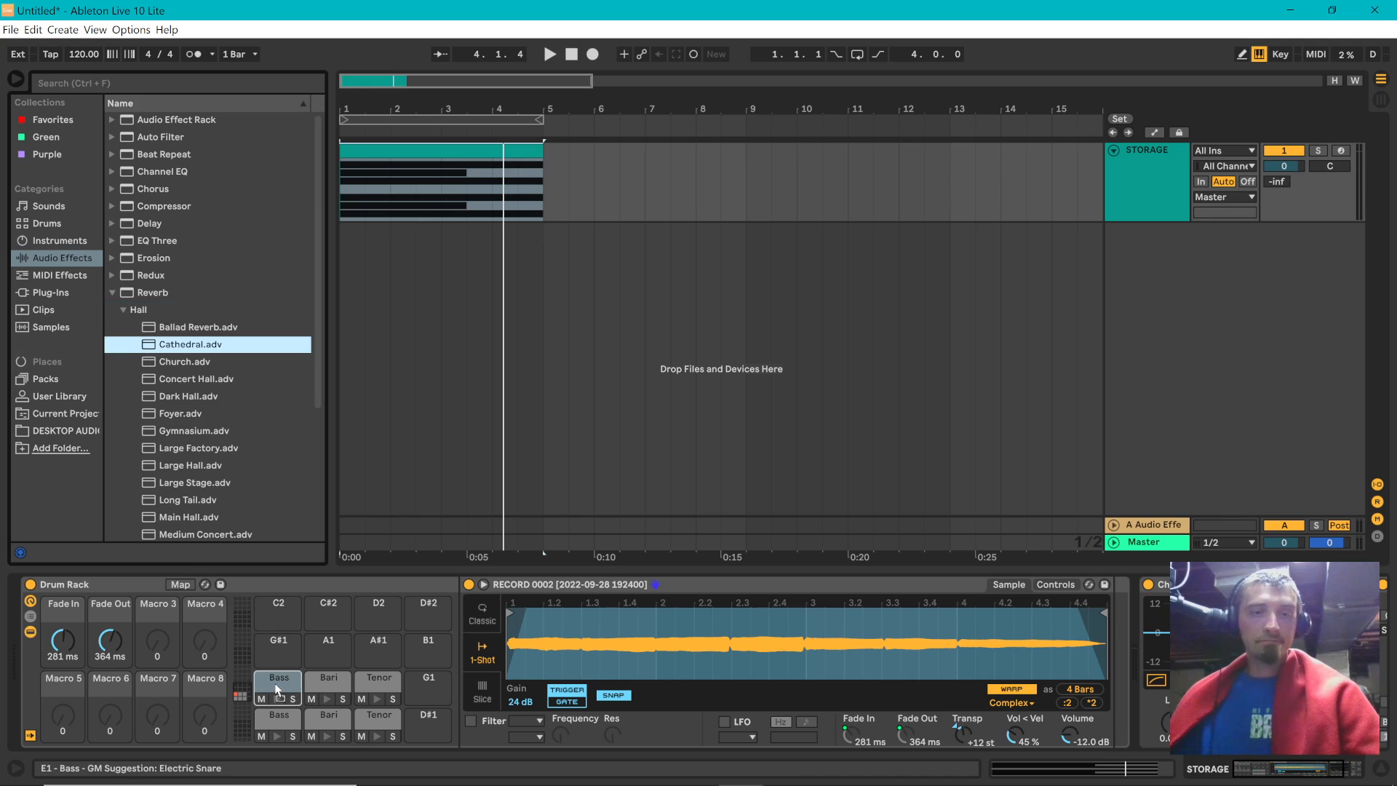
drag(275, 682, 276, 682)
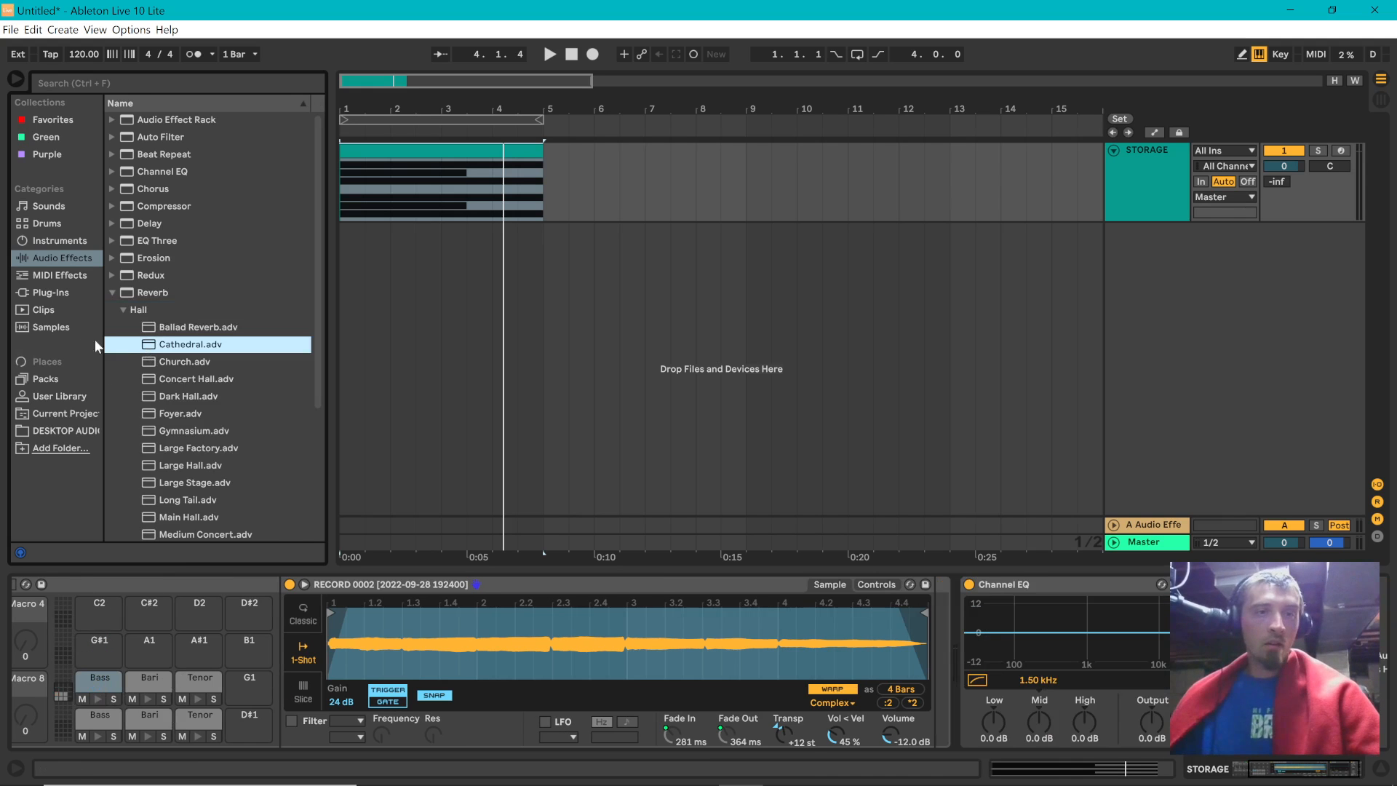
mouse_move(124, 735)
mouse_down()
mouse_move(107, 726)
mouse_move(121, 721)
mouse_up()
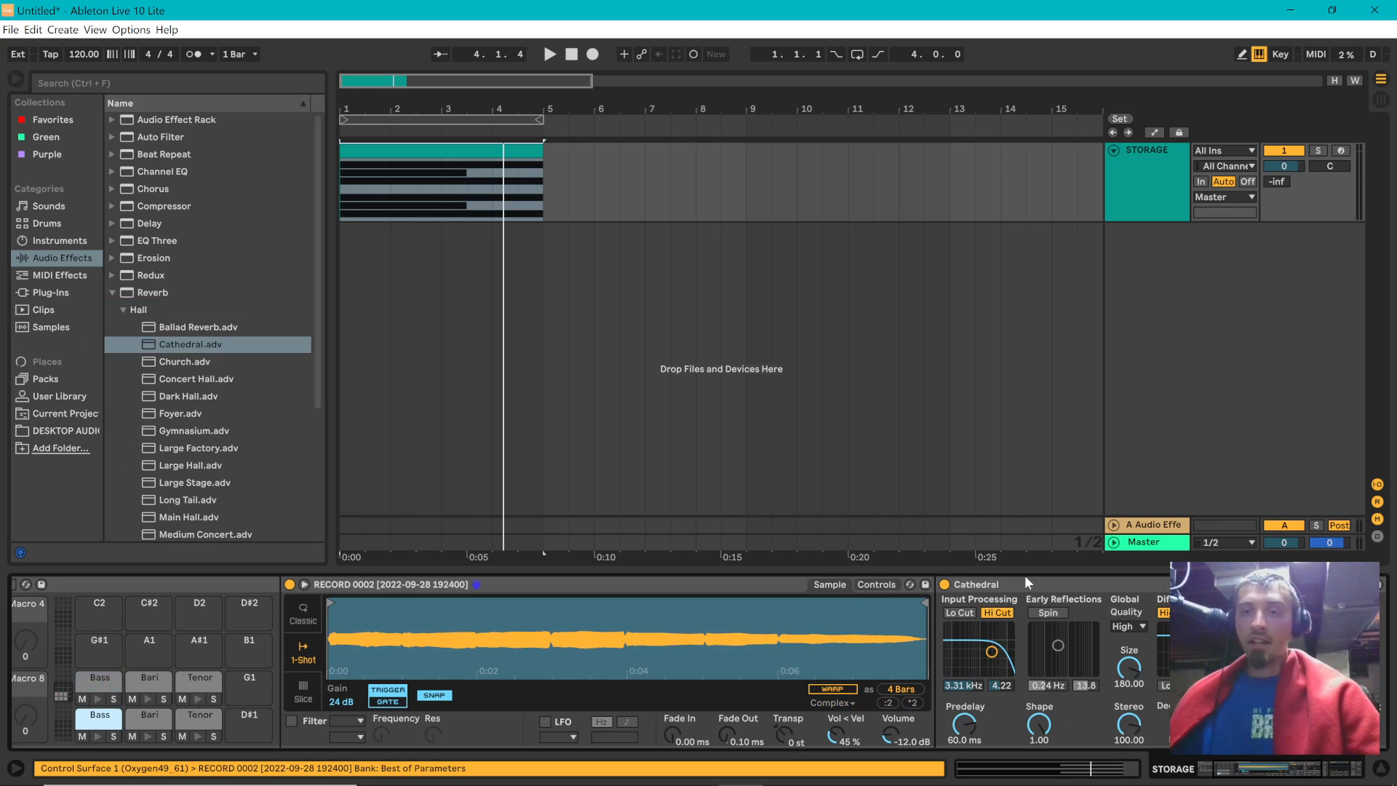
click(1066, 588)
- Play the clip with the original Bass pad soloed to hear its Cathedral reverb, and clear the solo
key(space)
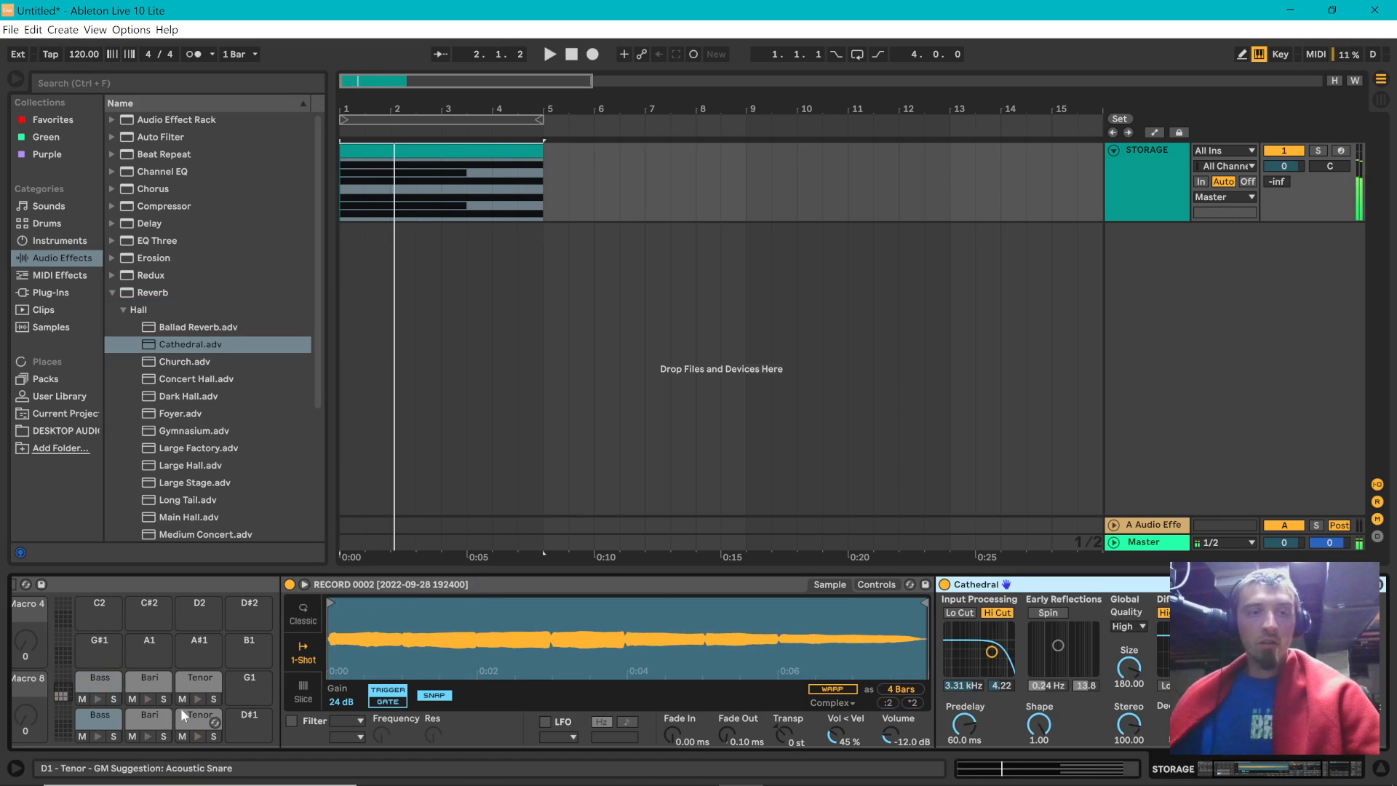
click(115, 736)
key(space)
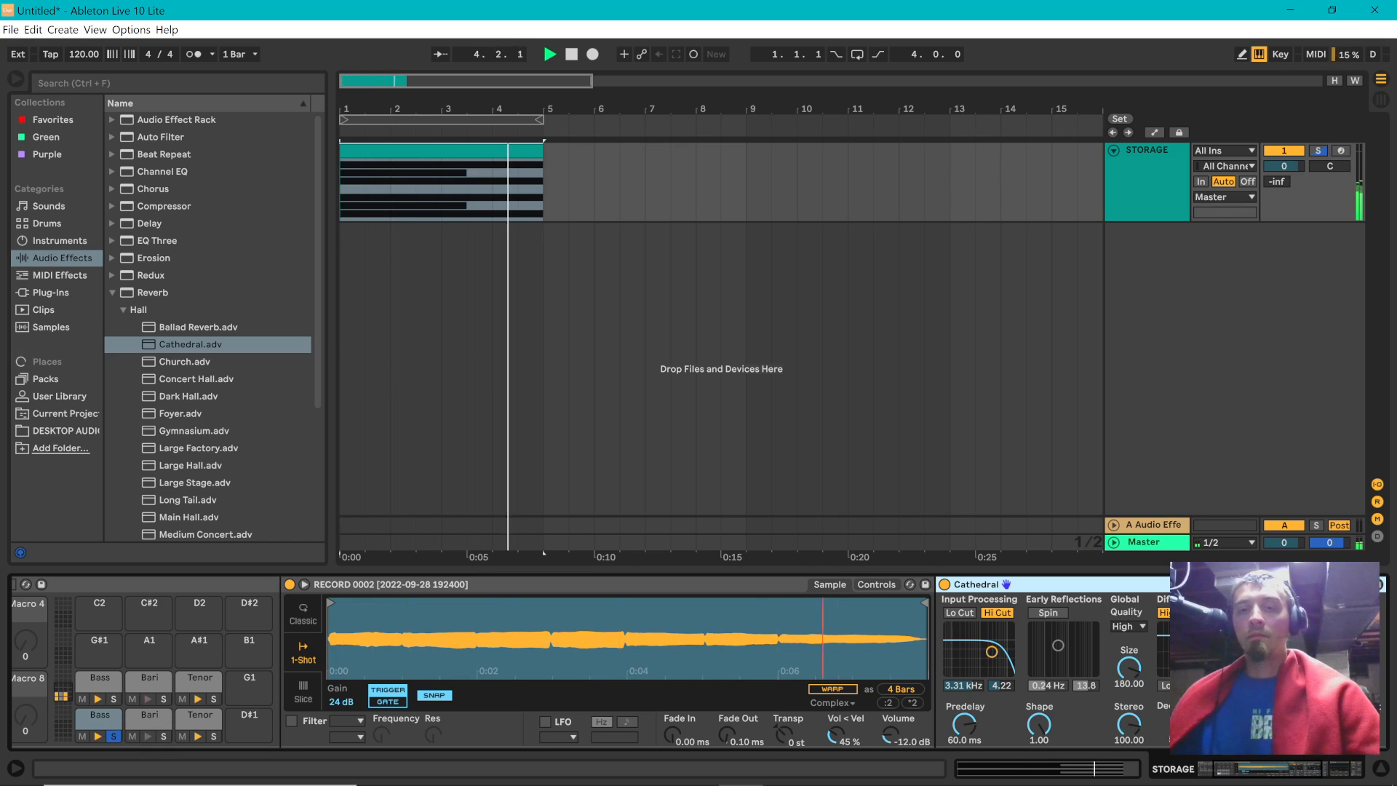
key(space)
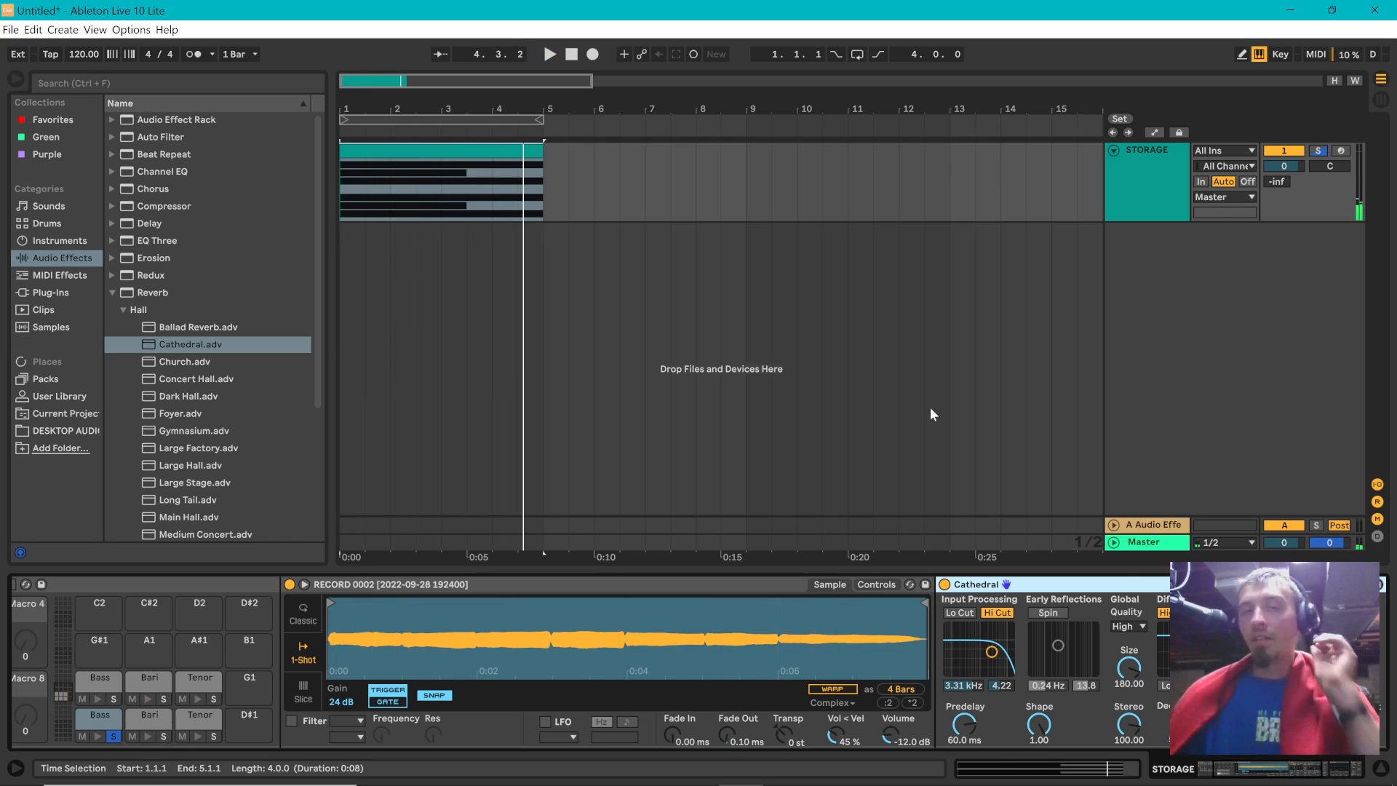
click(158, 662)
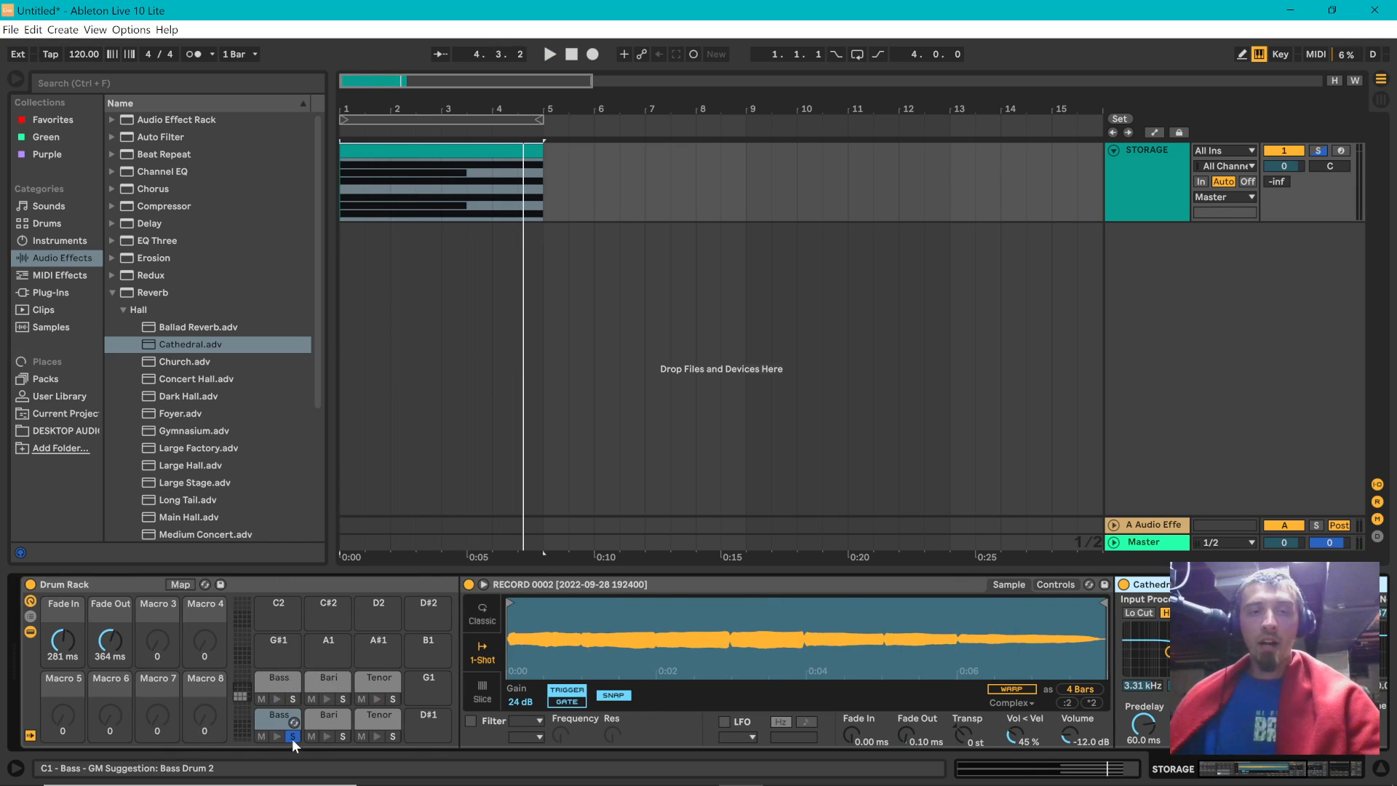
- Group the Drum Rack into an Instrument Rack and show the new rack's chain list
right_click(108, 584)
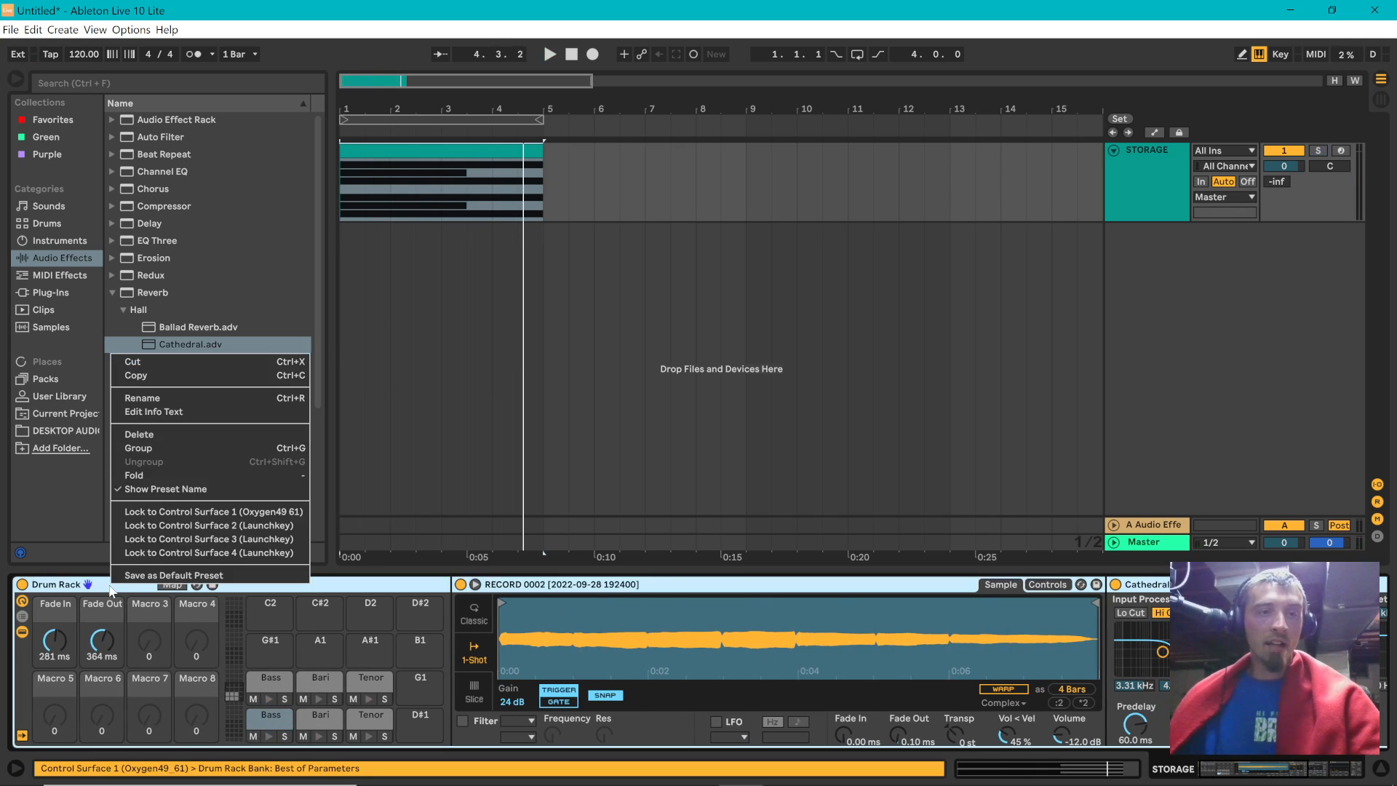
click(159, 446)
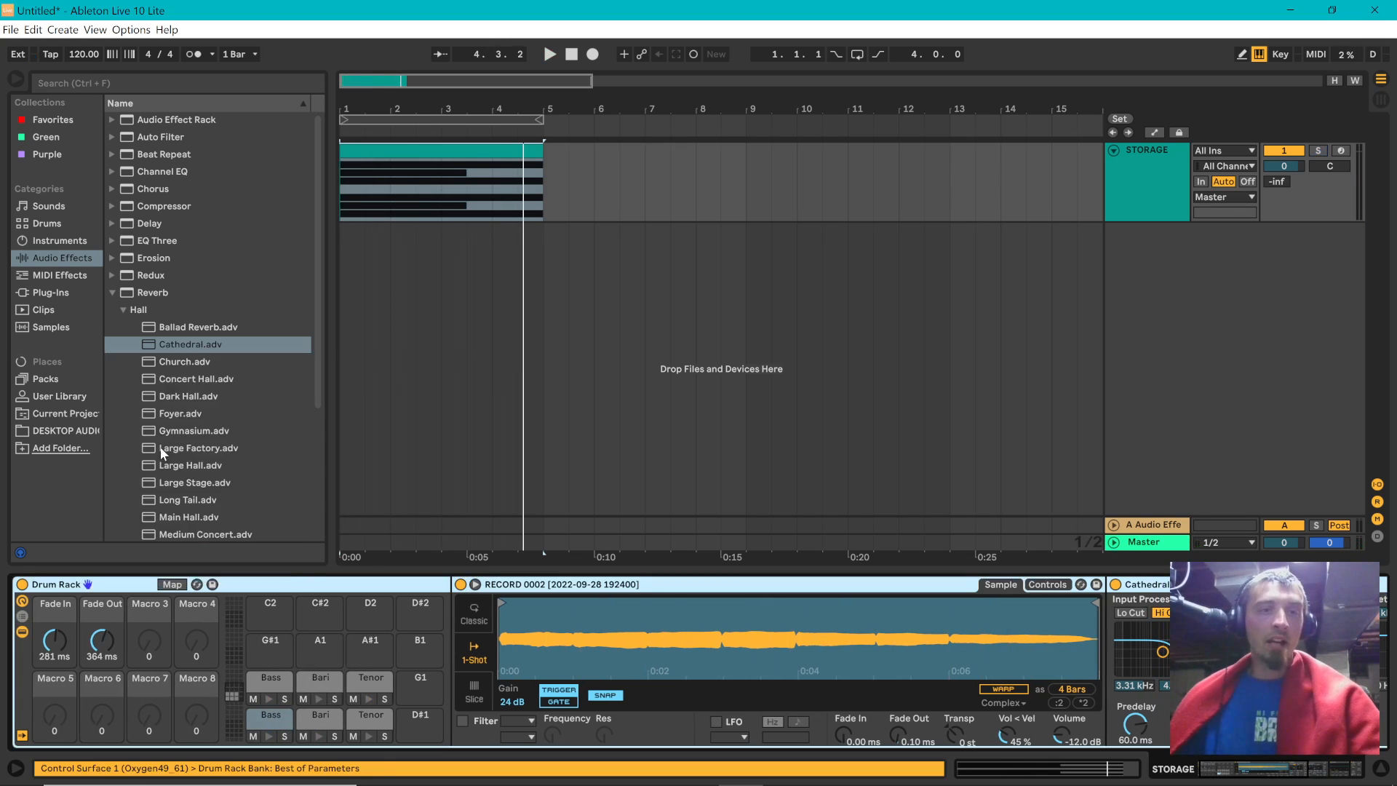
click(23, 616)
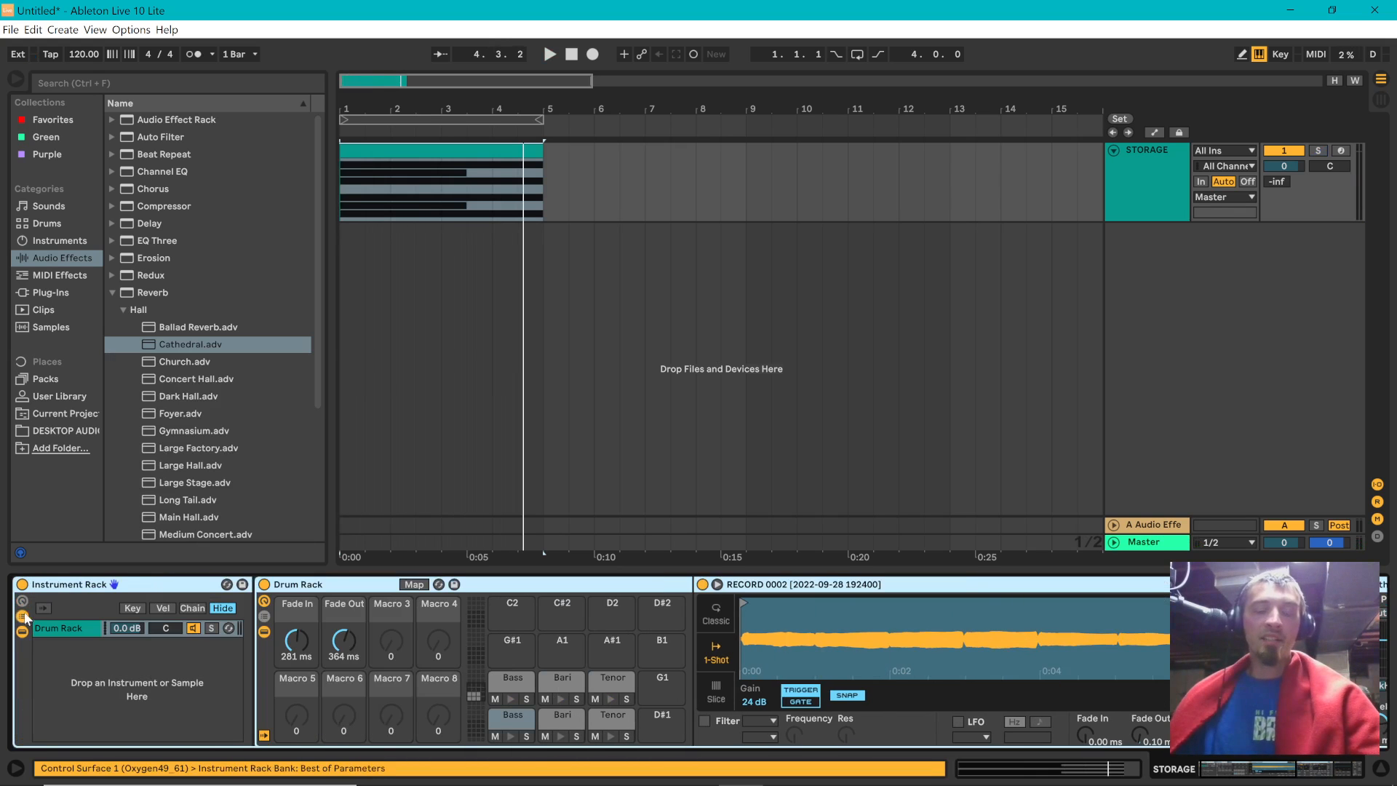
- Duplicate the Drum Rack chain inside the Instrument Rack
right_click(62, 625)
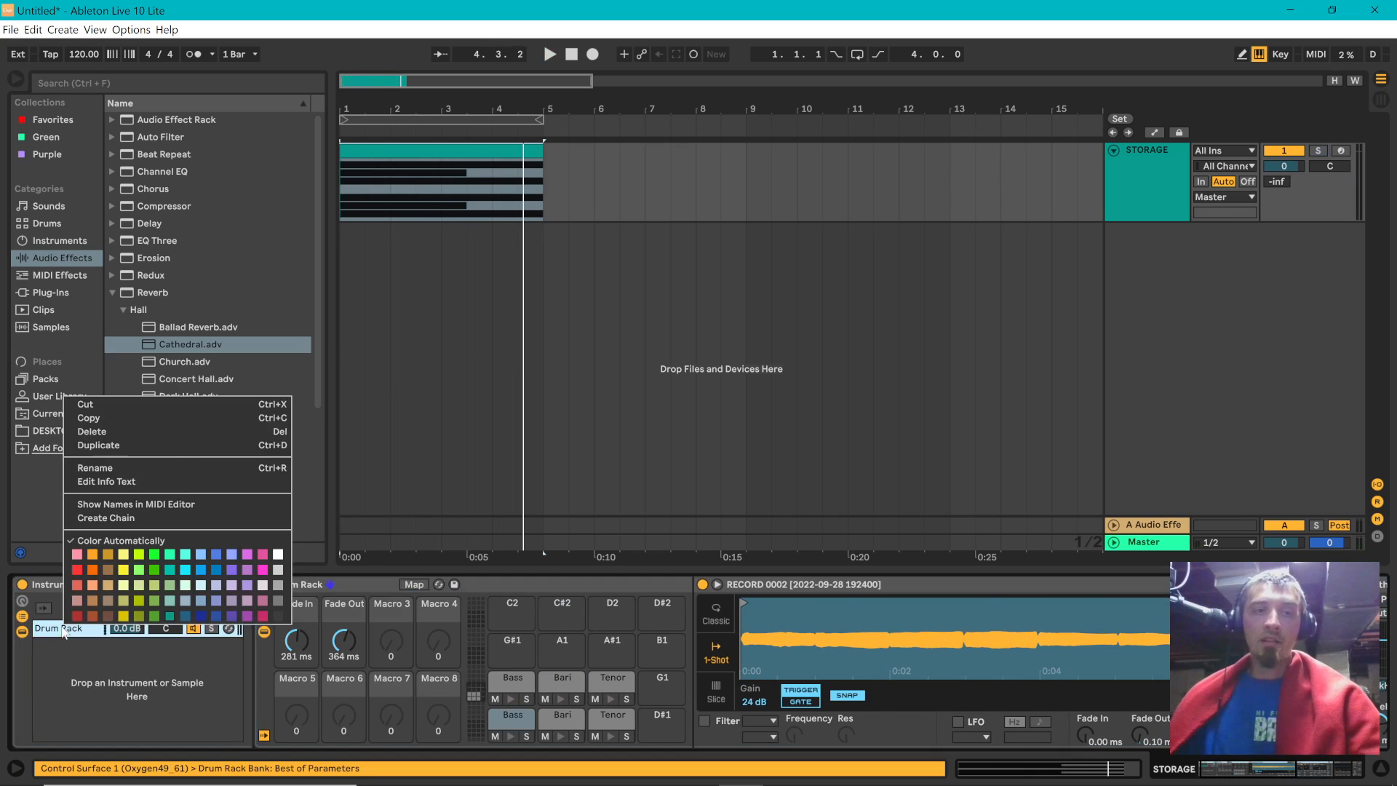
click(72, 658)
right_click(76, 630)
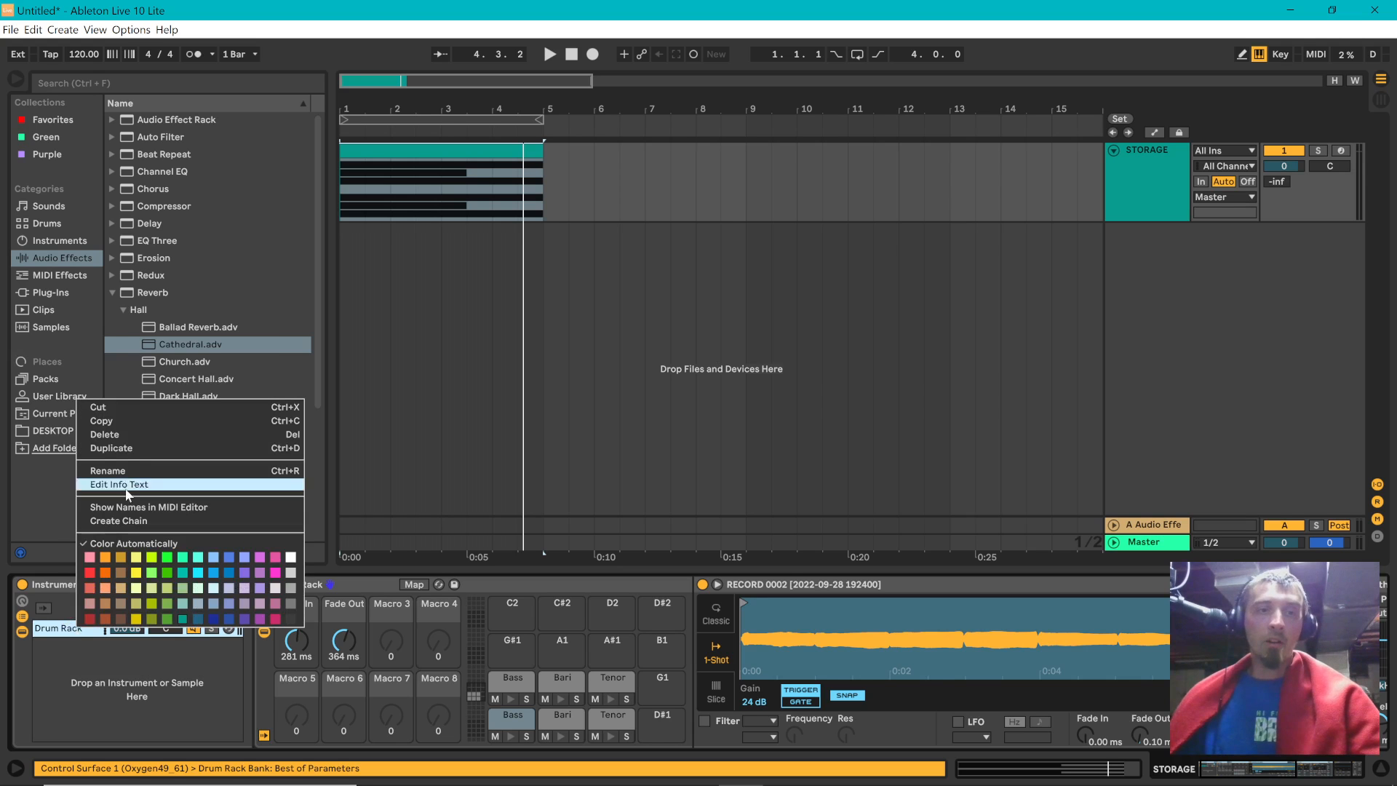
click(126, 448)
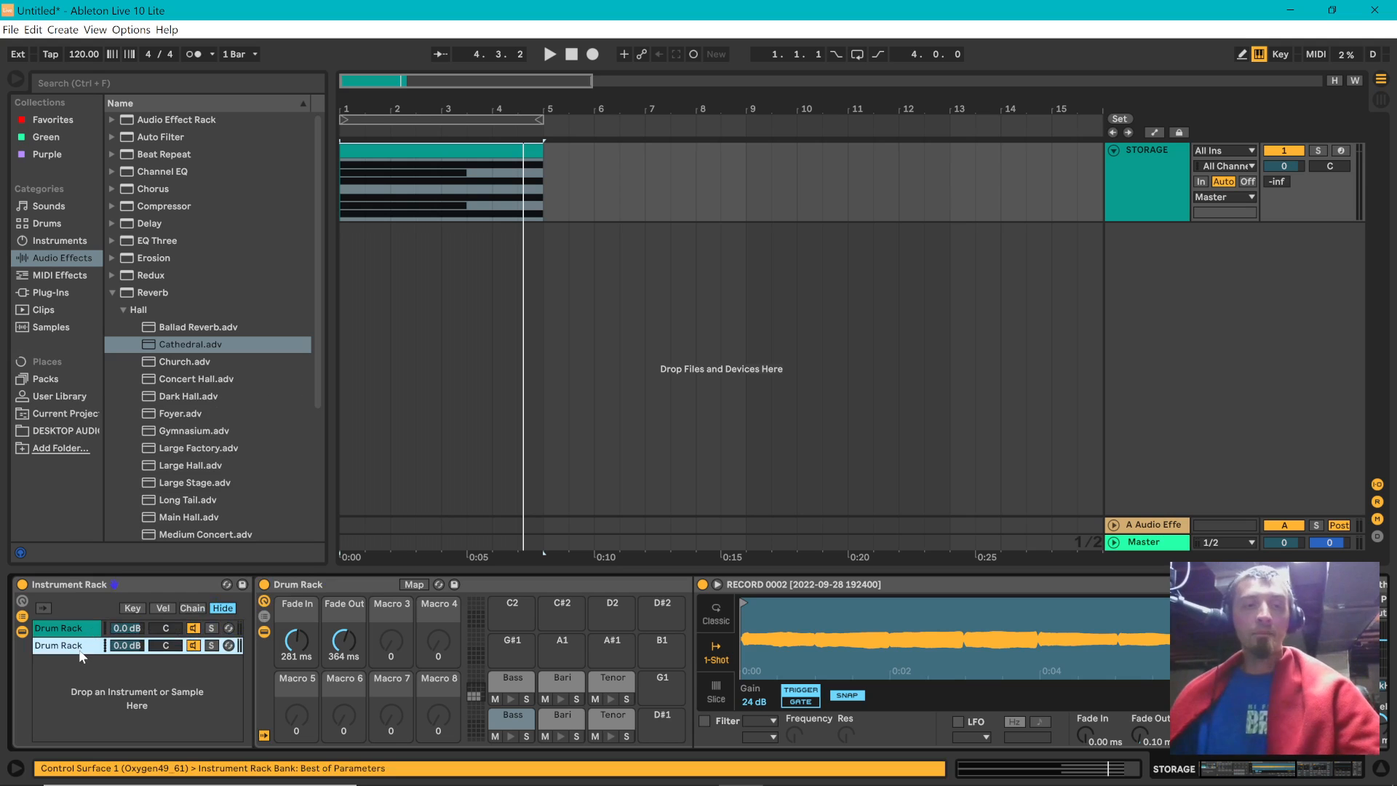
- Rename the first Drum Rack chain of the Instrument Rack as LOW
click(80, 629)
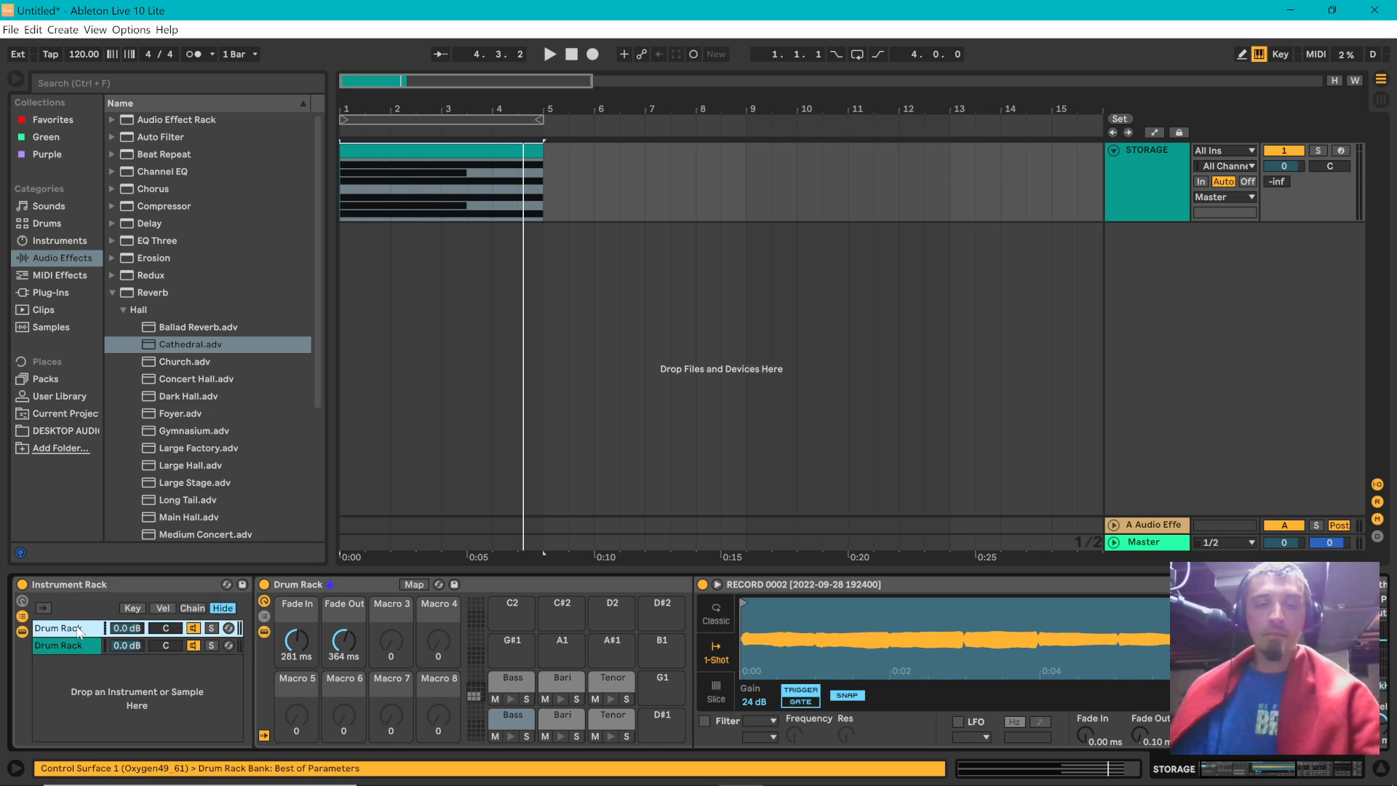
key(ctrl+r)
text(LOW)
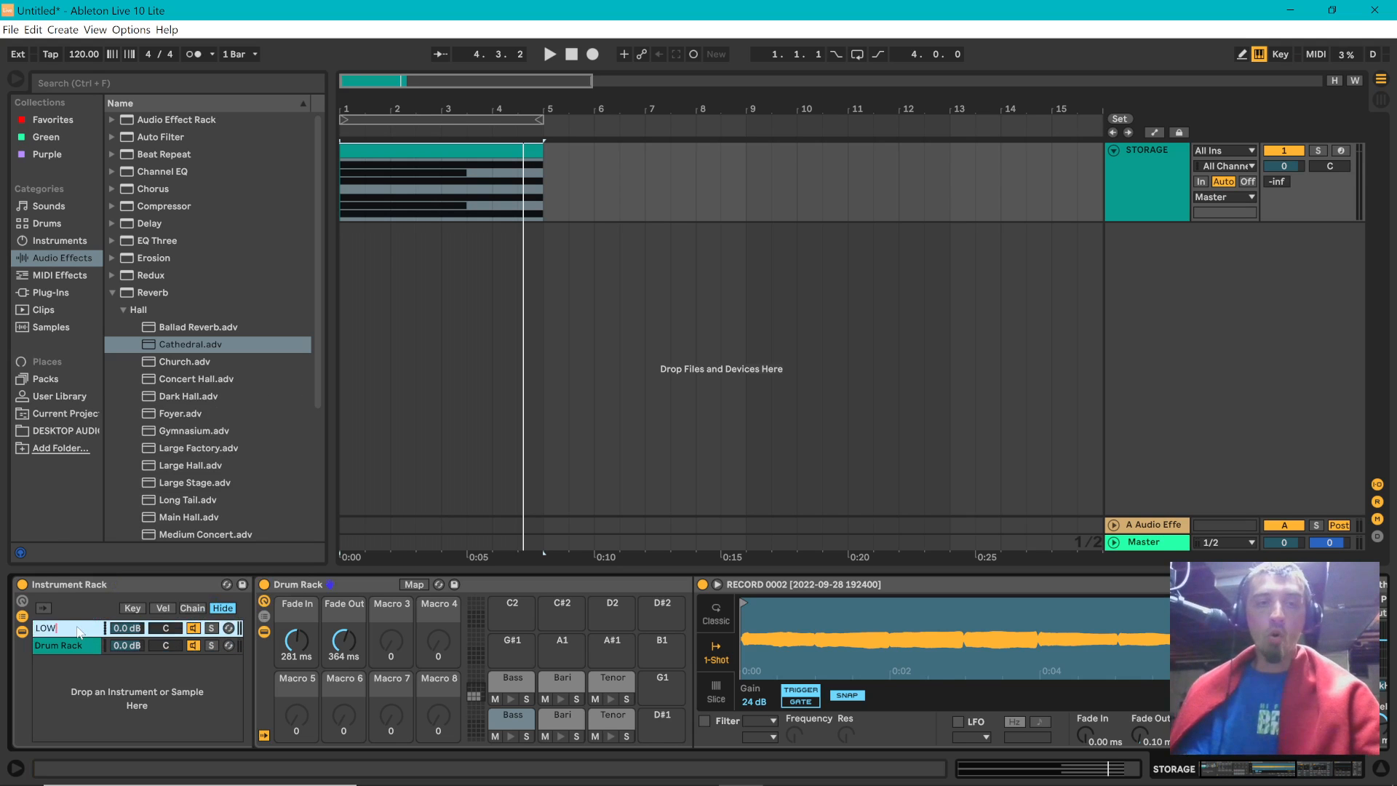
- Delete the transposed Bass, Bari and Tenor samples from the E1, F1 and F#1 pads of the LOW chain
click(498, 678)
key(Delete)
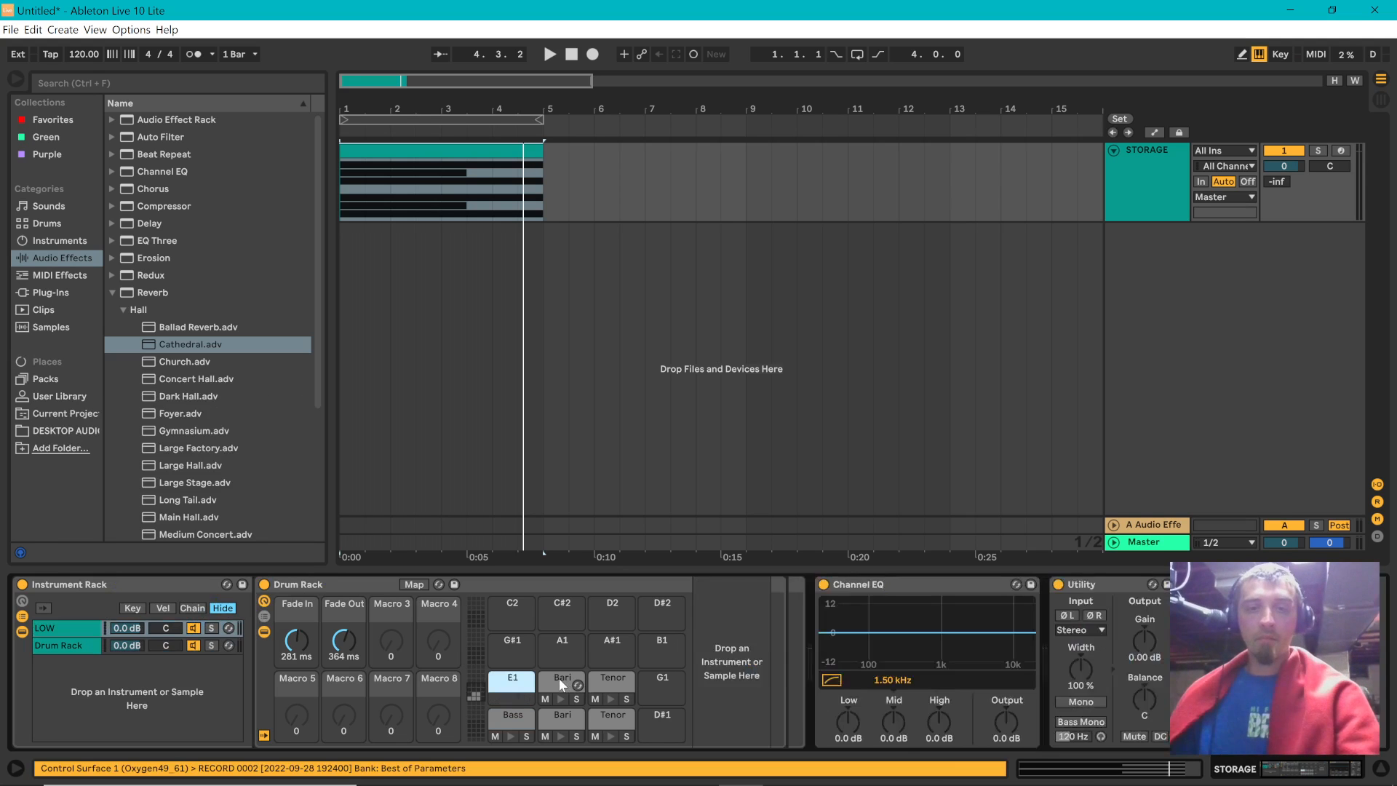
click(560, 680)
key(Delete)
click(602, 684)
key(Delete)
- Remove the Cathedral reverb from the original Bass pad in the LOW chain
click(513, 720)
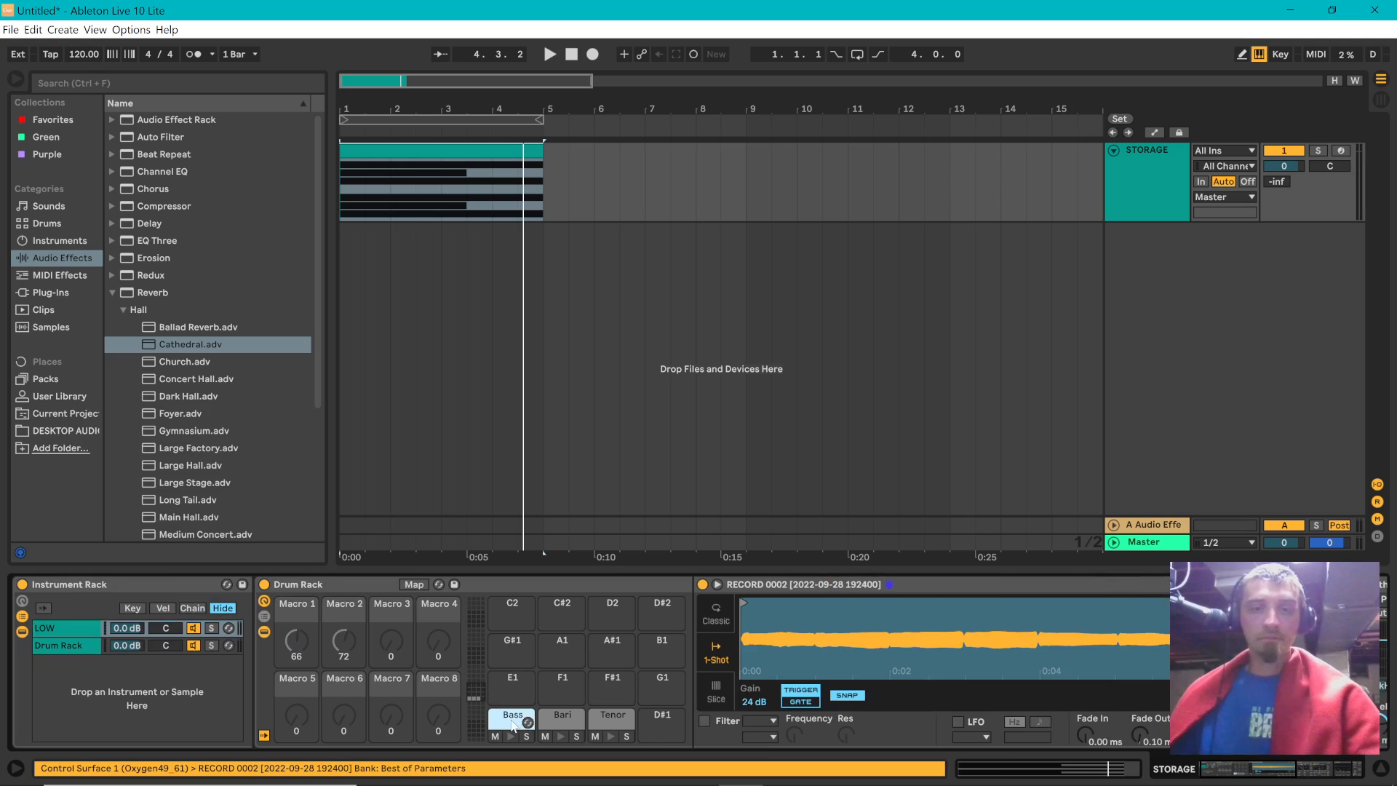
scroll(1091, 626, right, 4)
click(1222, 586)
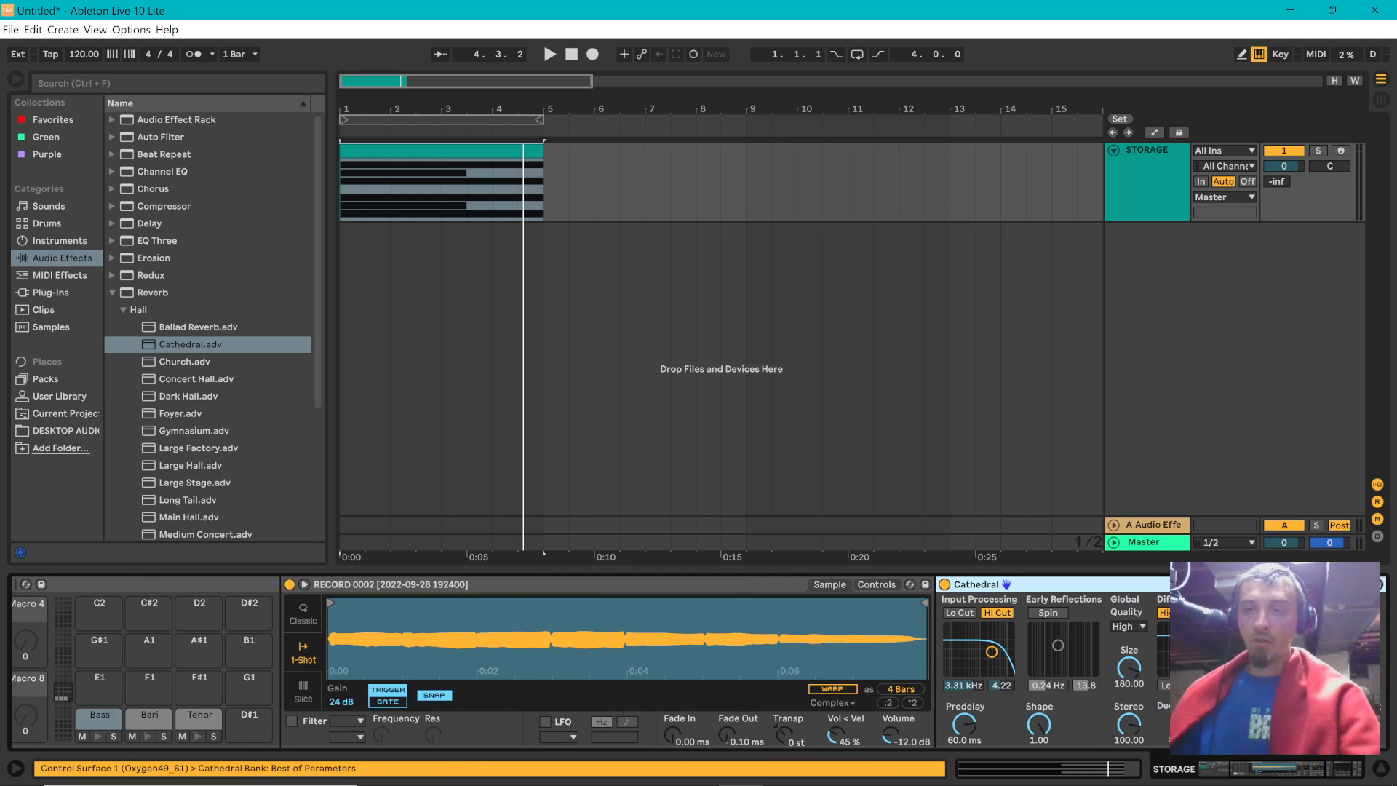
scroll(196, 671, left, 5)
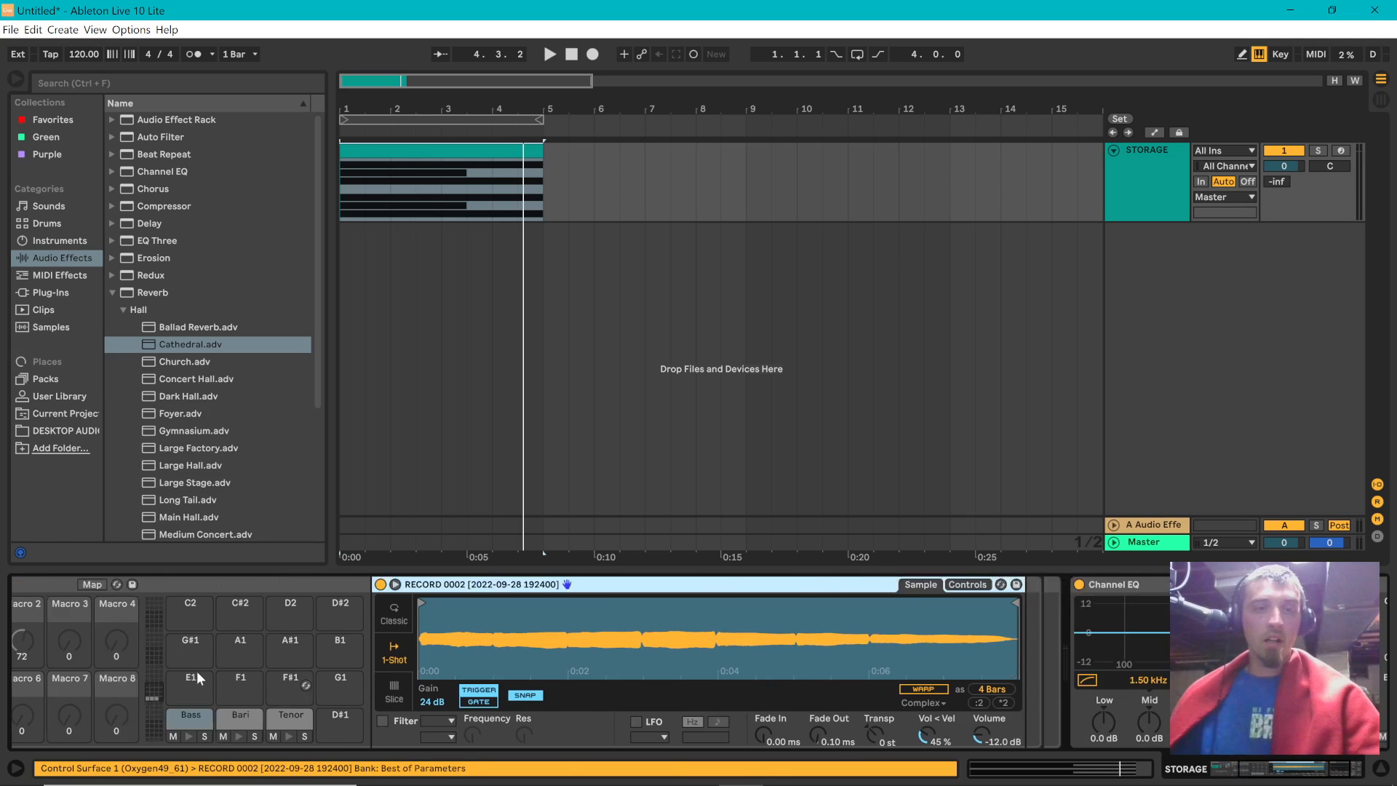
- Rename the second Drum Rack chain of the Instrument Rack as HIGH
click(143, 644)
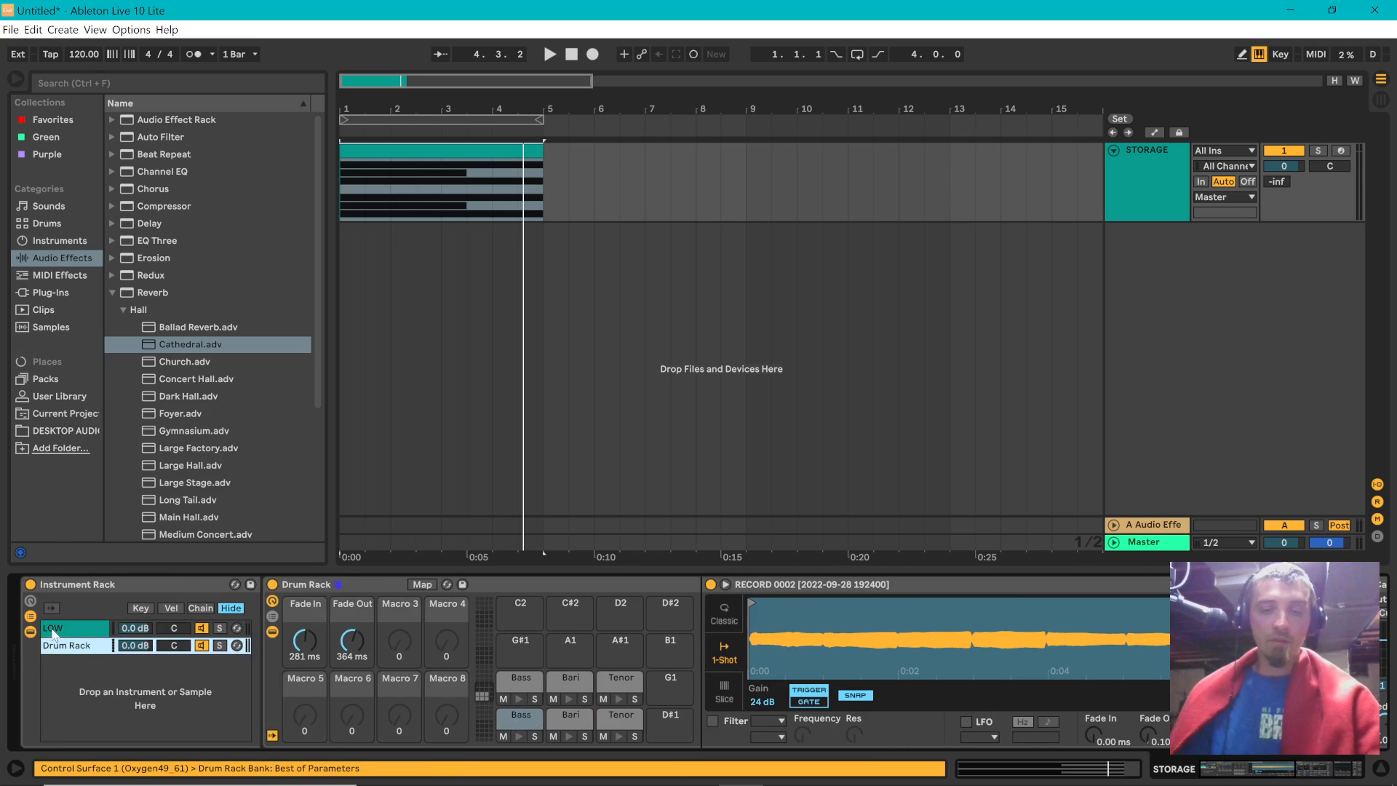
key(ctrl+r)
text(H)
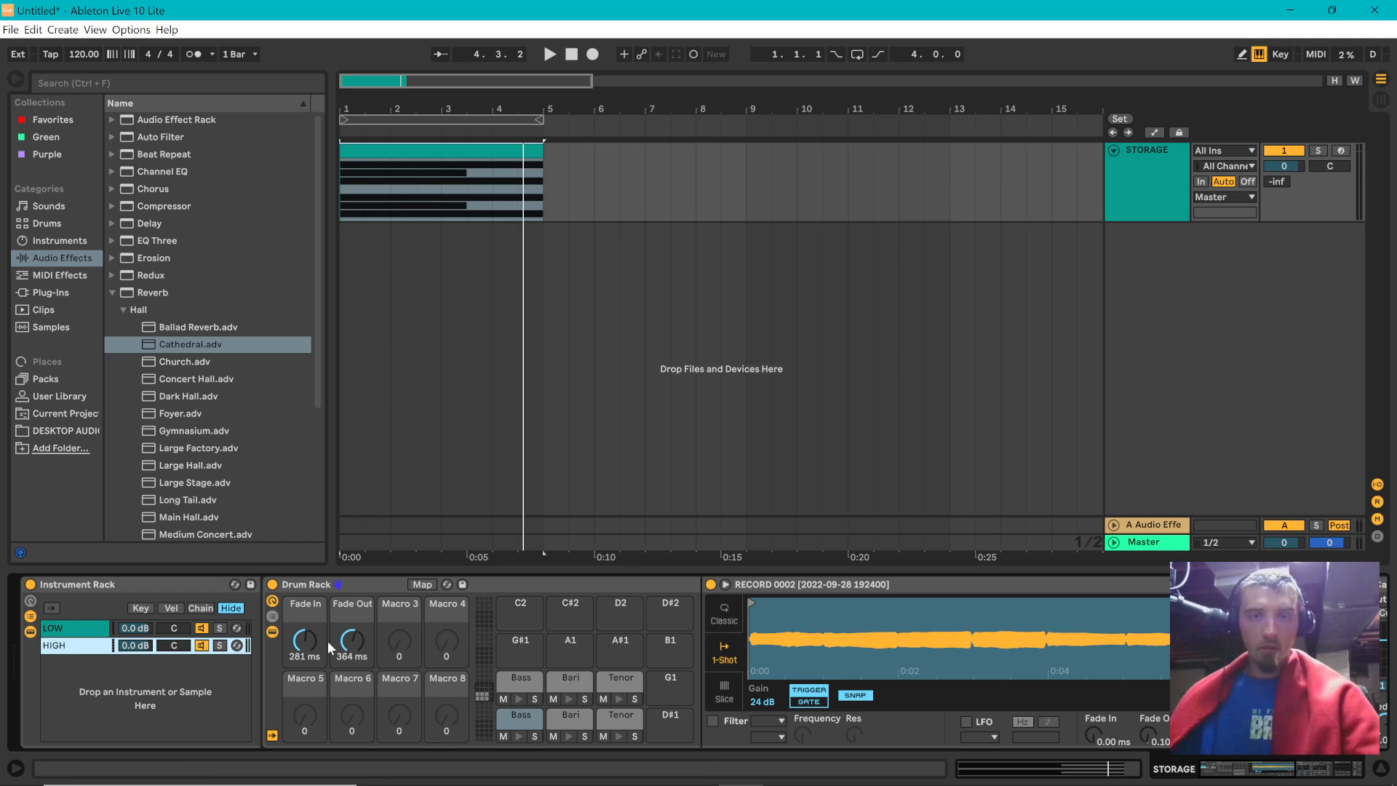
- Delete the original Bass, Bari and Tenor samples from the C1, C#1 and D1 pads of the HIGH chain
click(522, 722)
key(Delete)
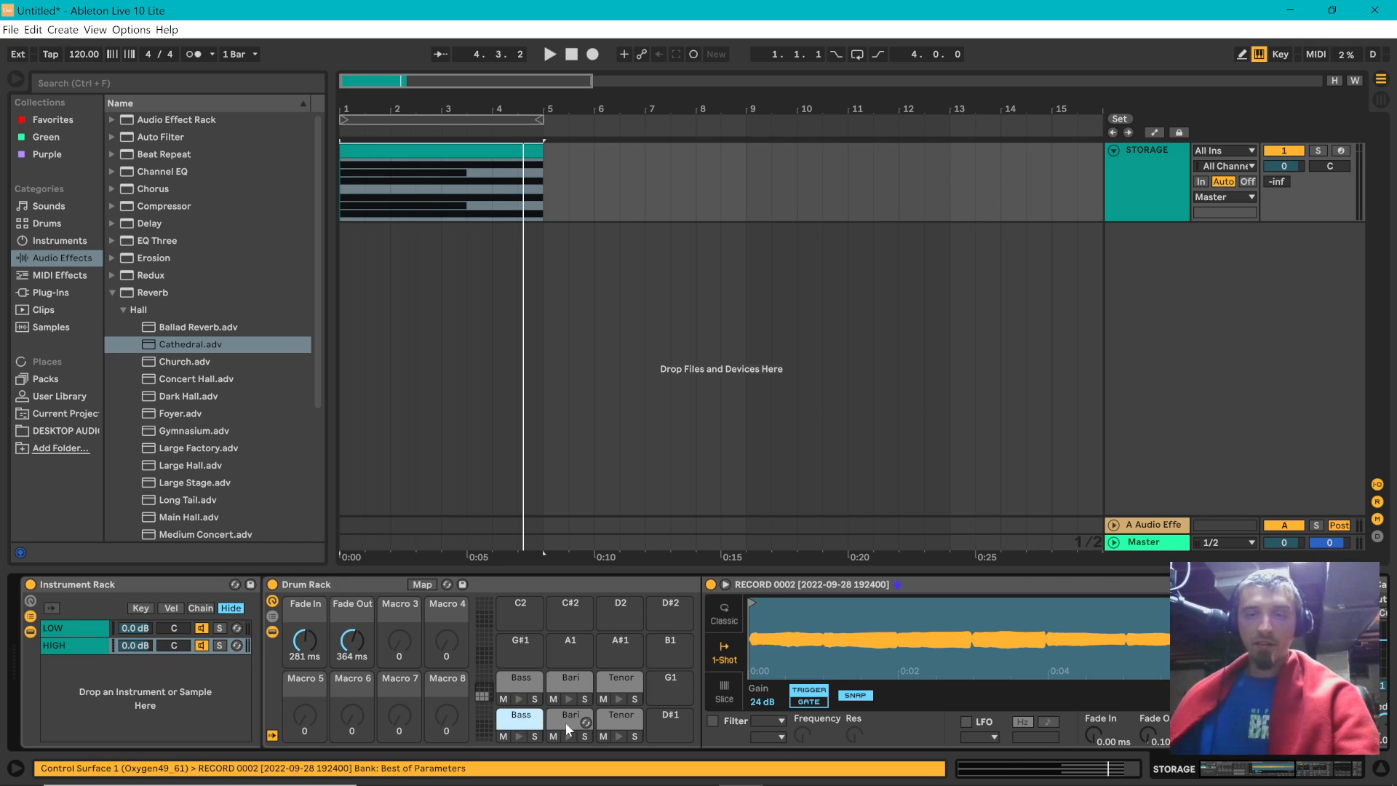
key(Delete)
key(Delete)
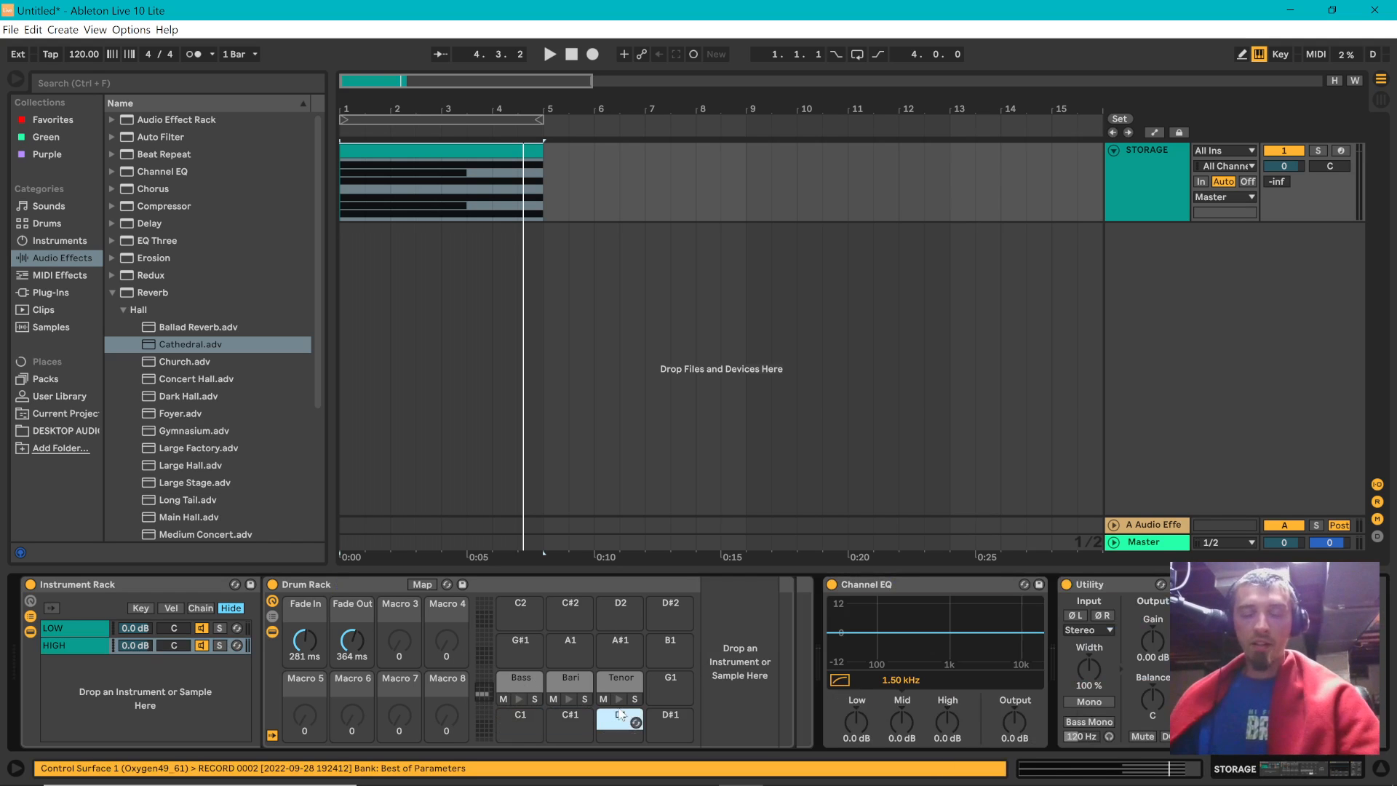
click(67, 631)
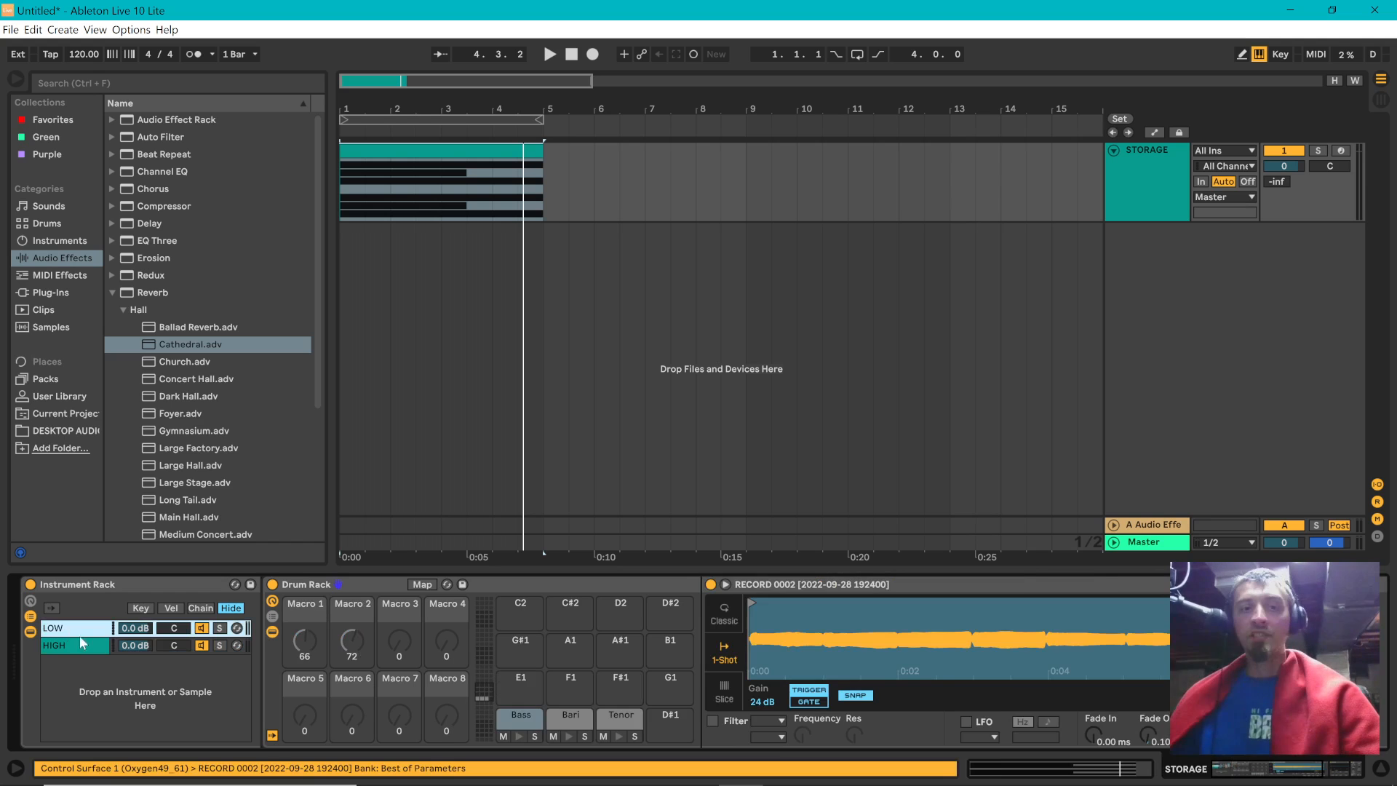
click(68, 645)
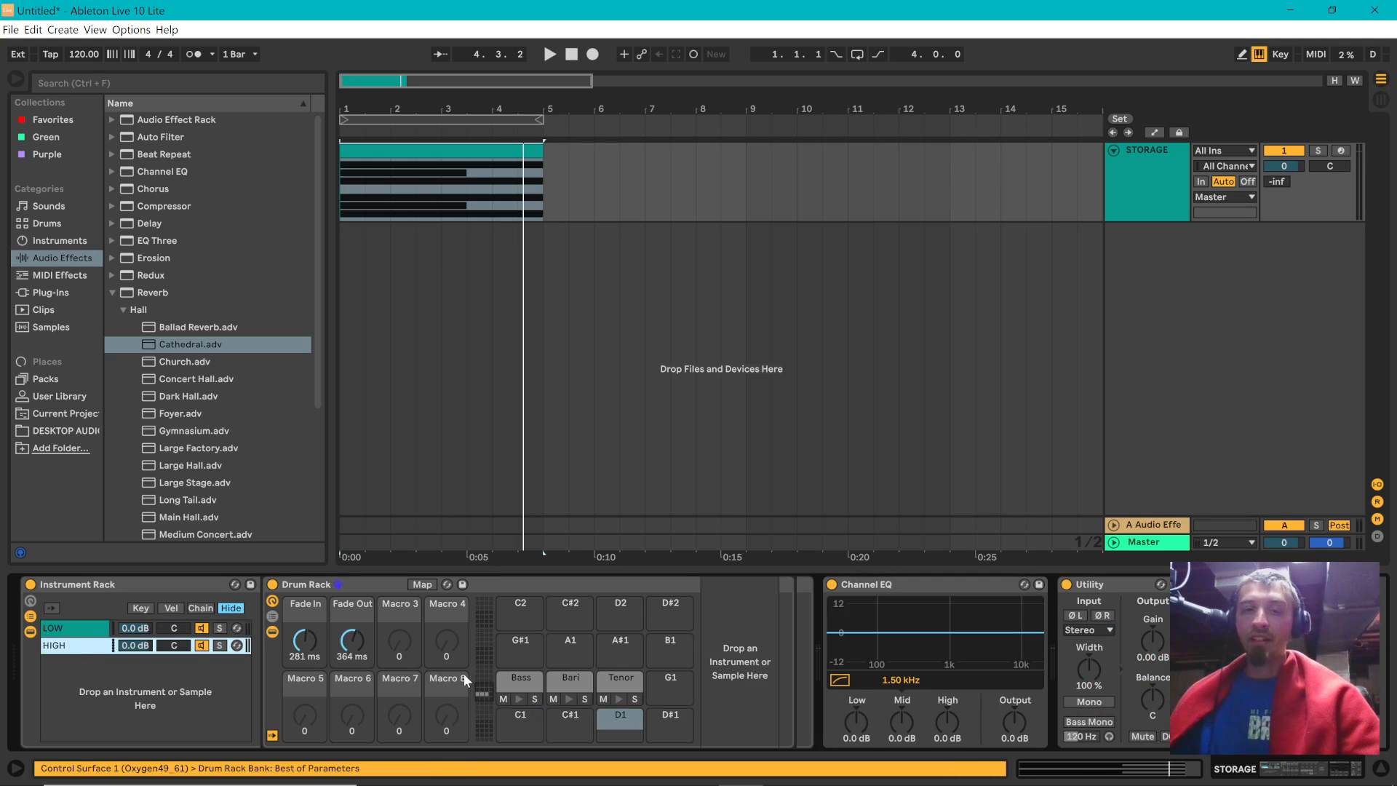
click(98, 624)
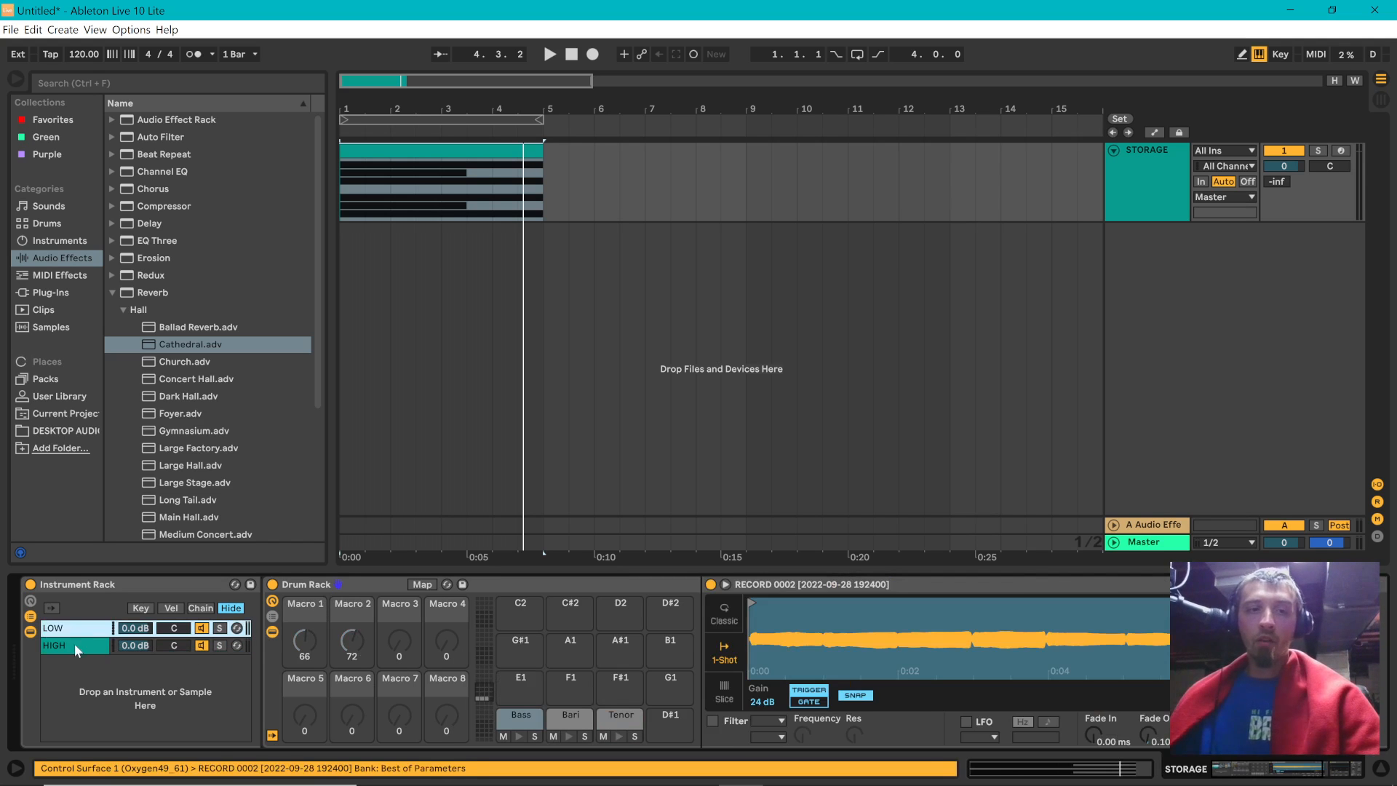
click(74, 645)
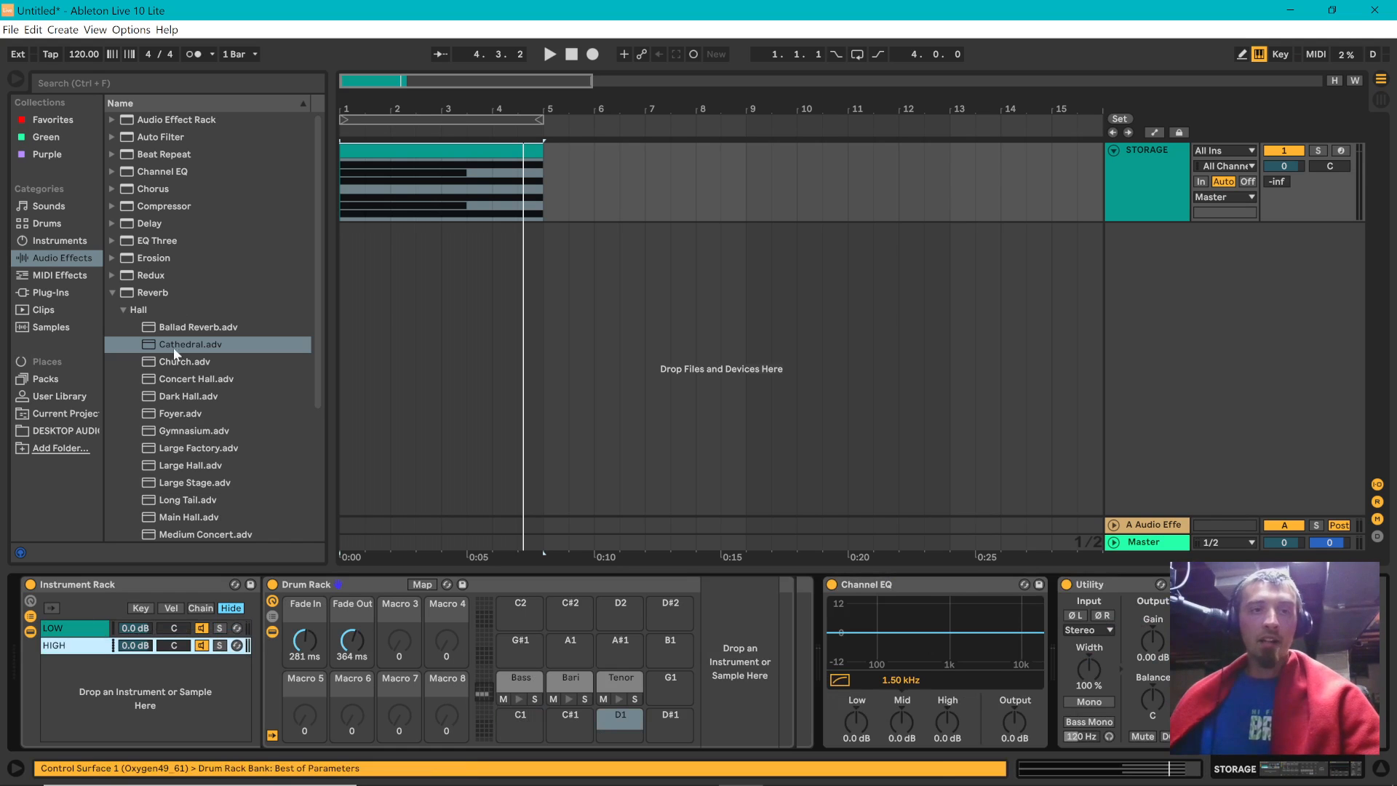
drag(149, 352, 728, 671)
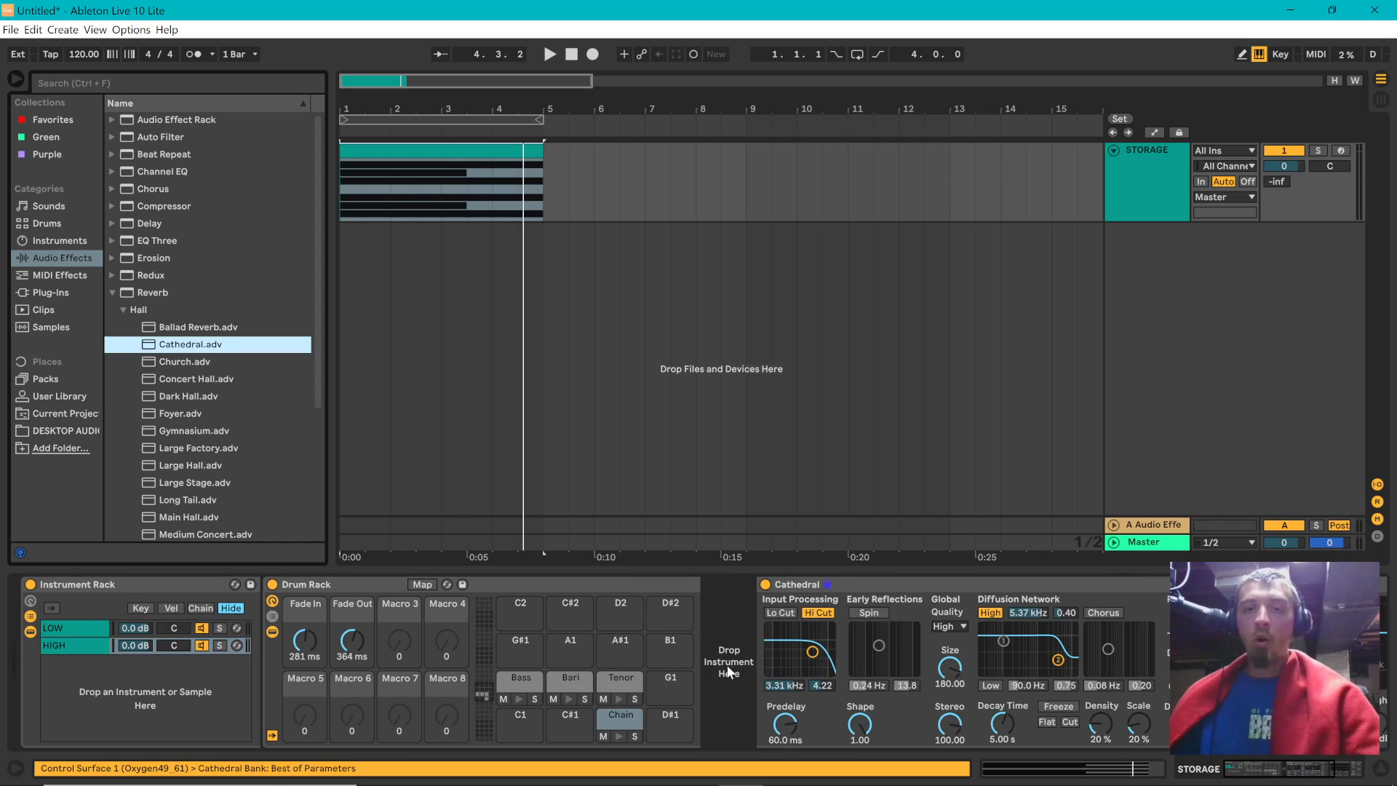
click(613, 722)
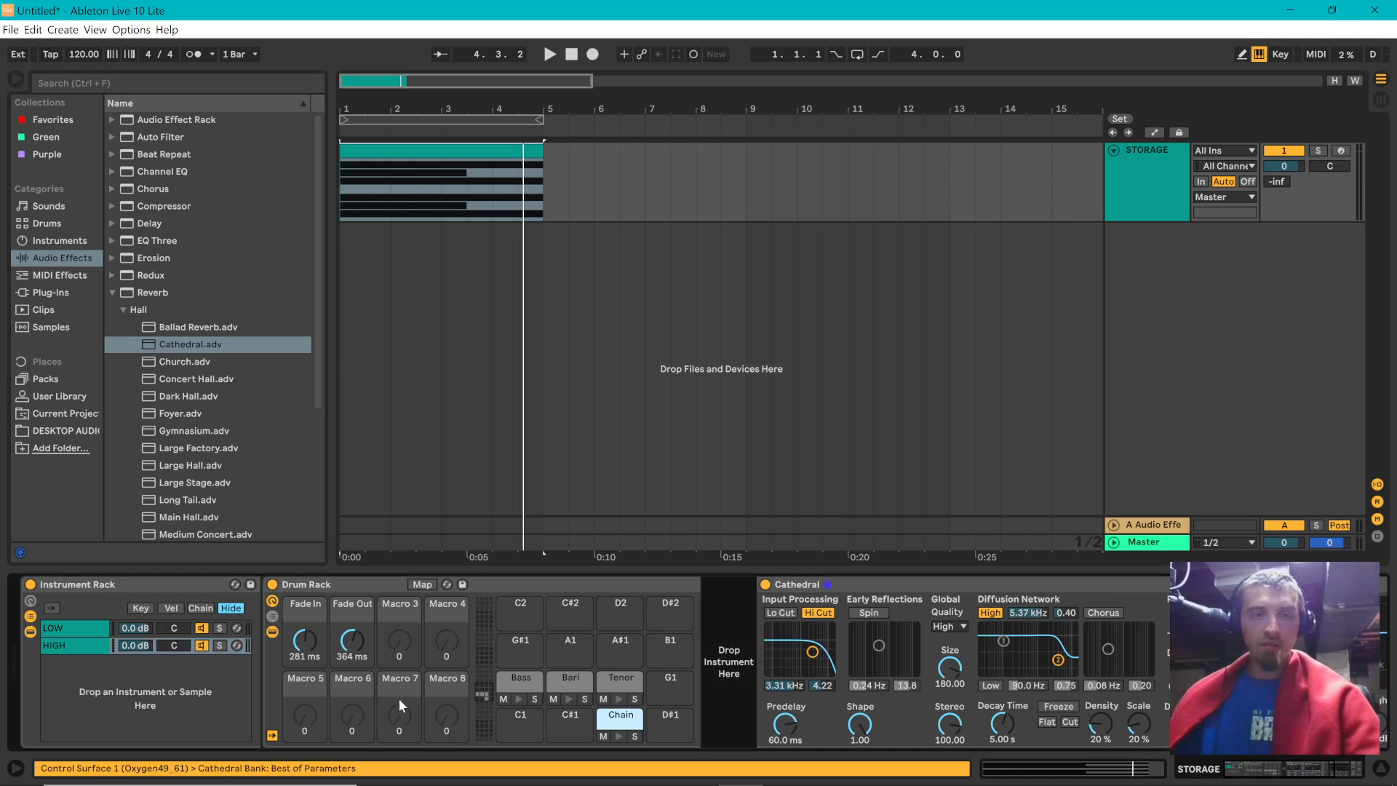
click(523, 645)
click(615, 721)
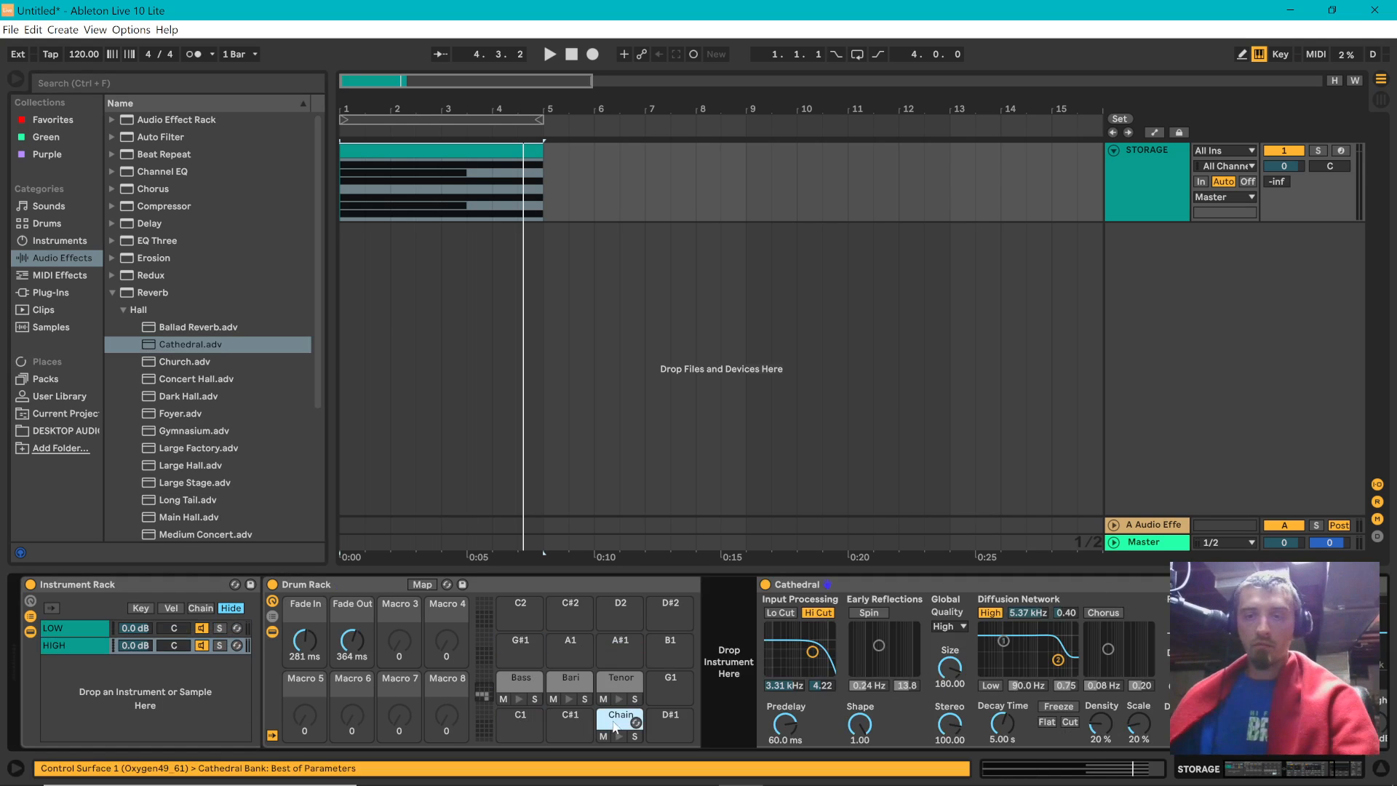
key(Delete)
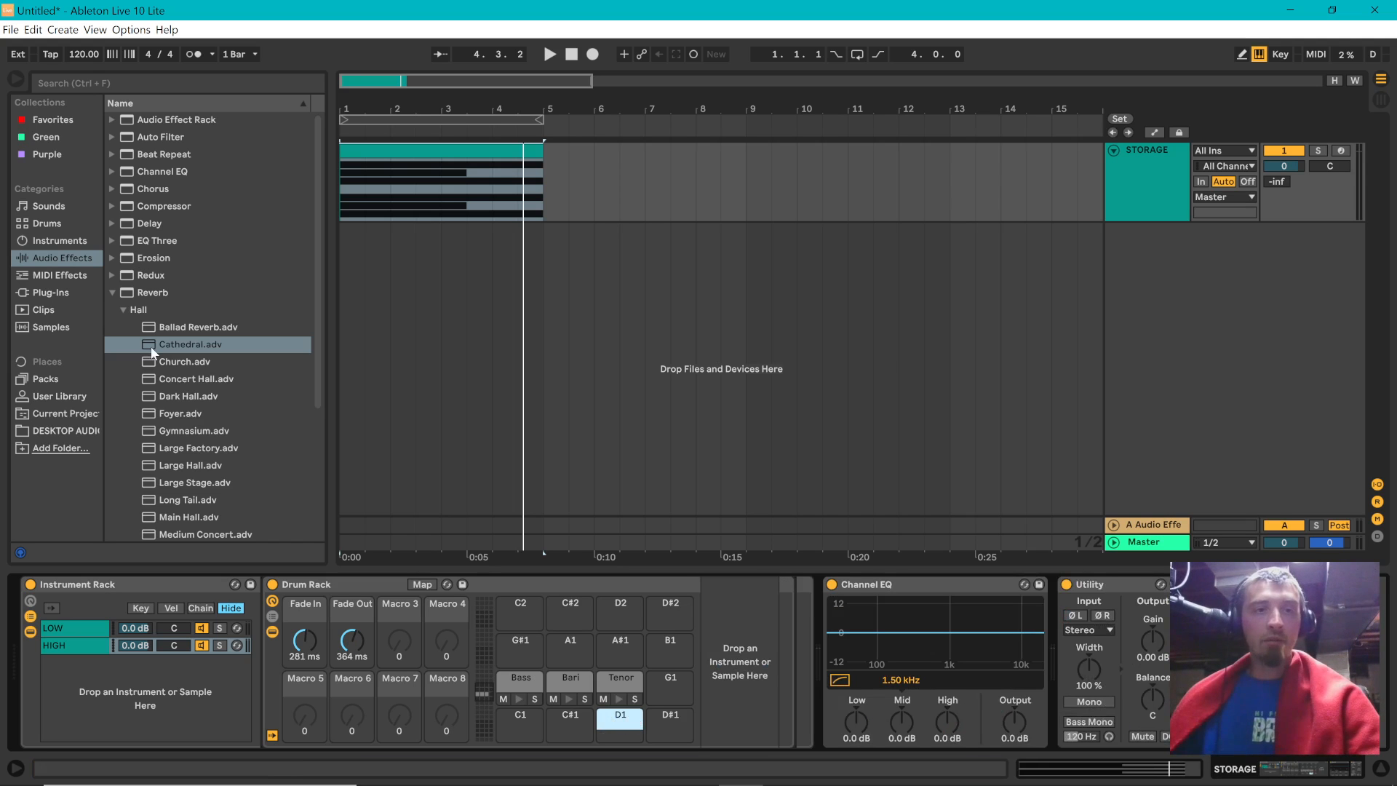
- Add the Cathedral reverb after the Drum Rack in the HIGH chain and group it into an Audio Effect Rack
drag(153, 352, 68, 649)
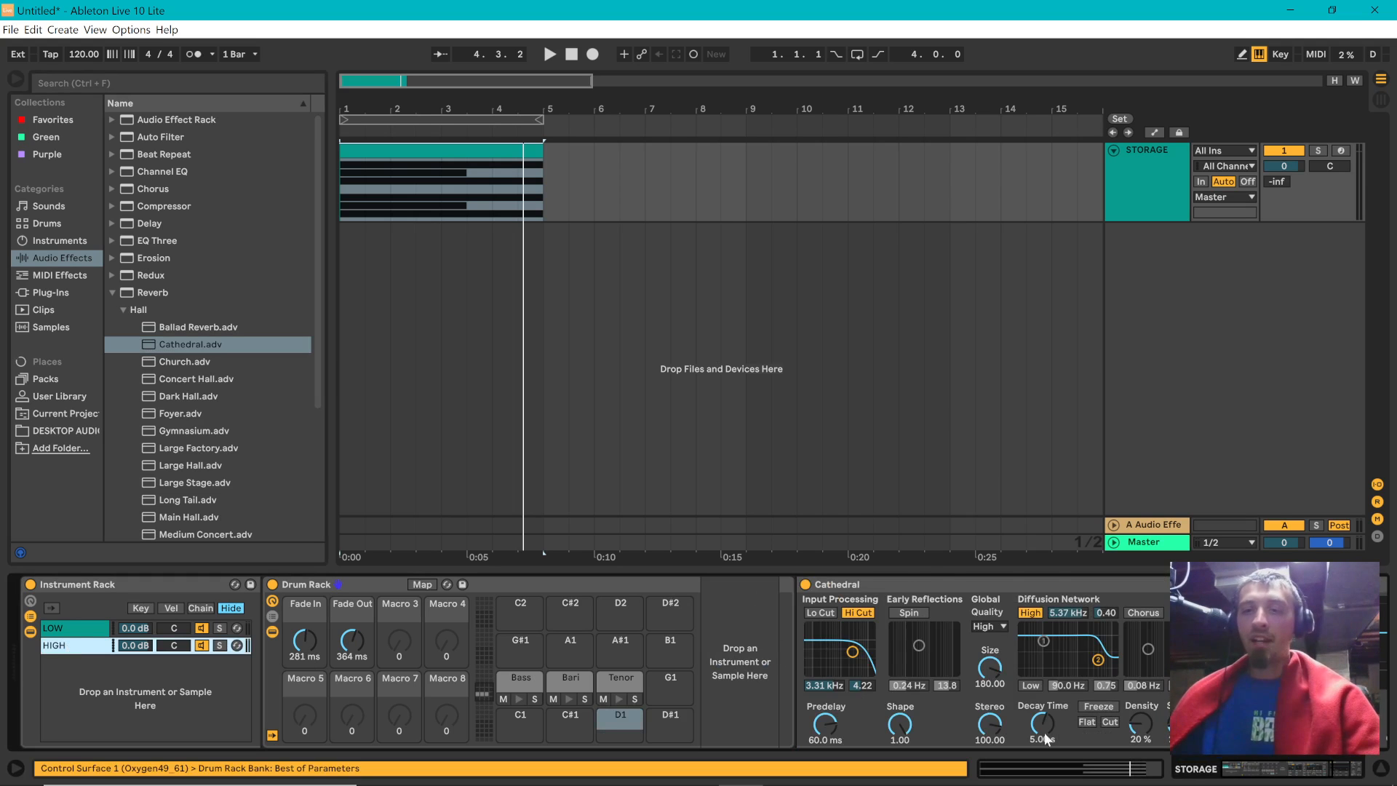
right_click(906, 585)
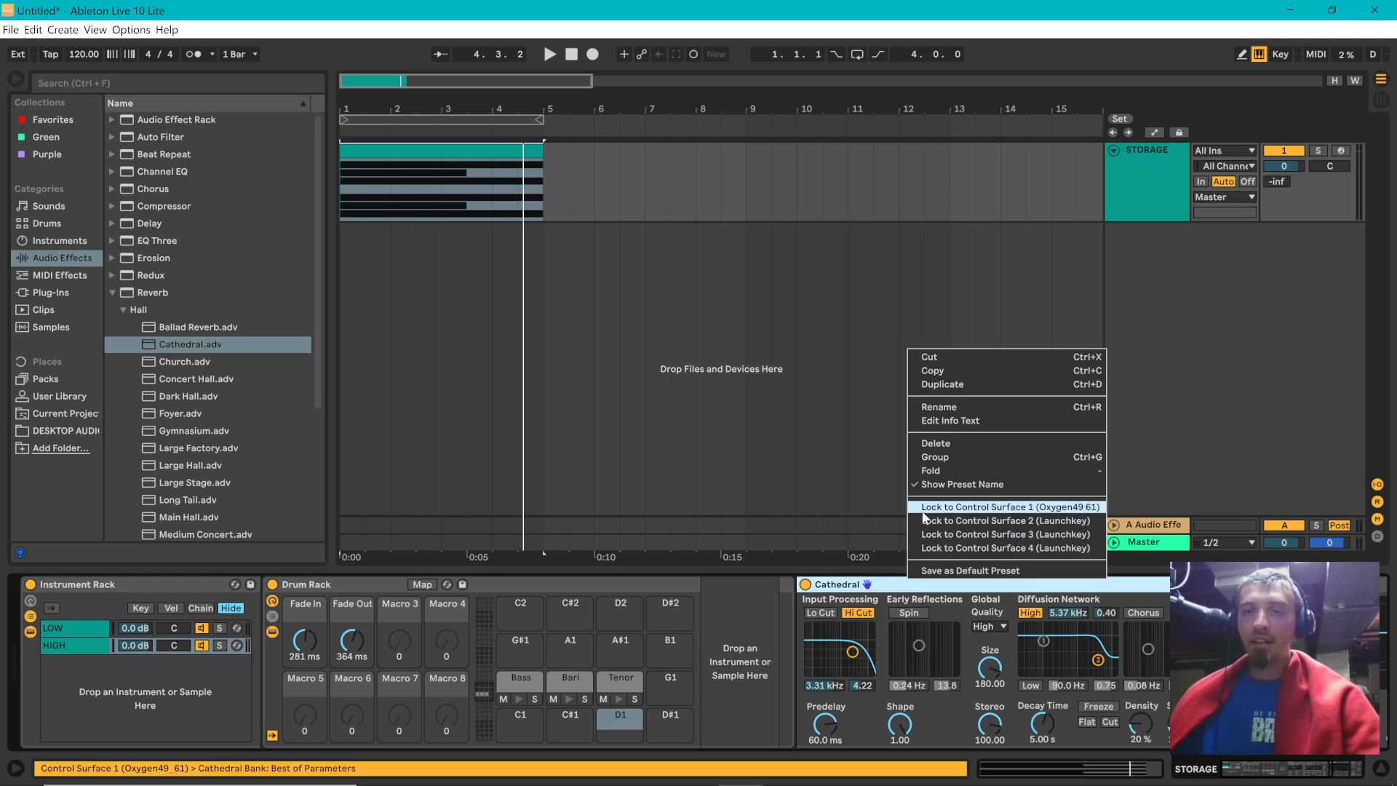
click(930, 458)
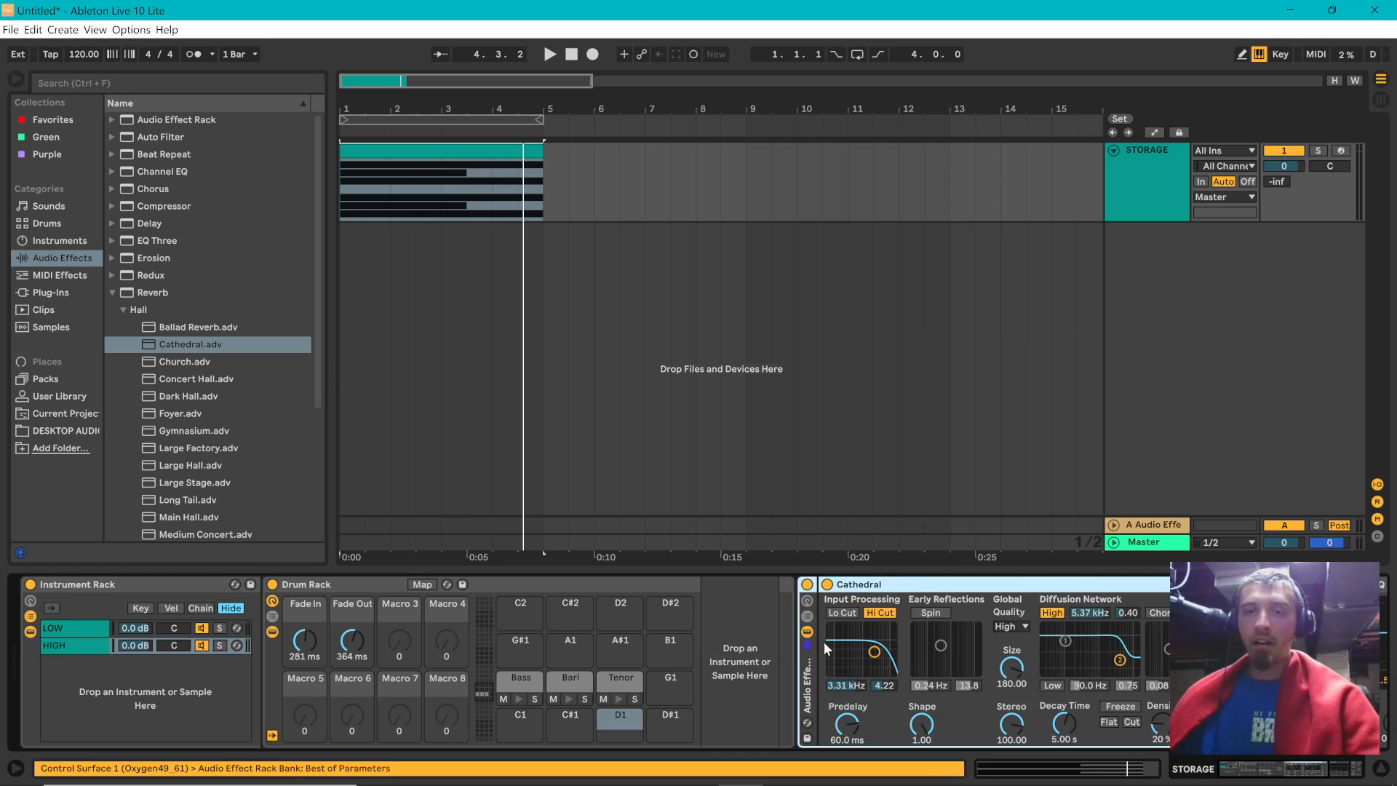
- Show the Audio Effect Rack's chain list and create a second, empty chain below the reverb chain
click(809, 619)
right_click(858, 690)
click(895, 700)
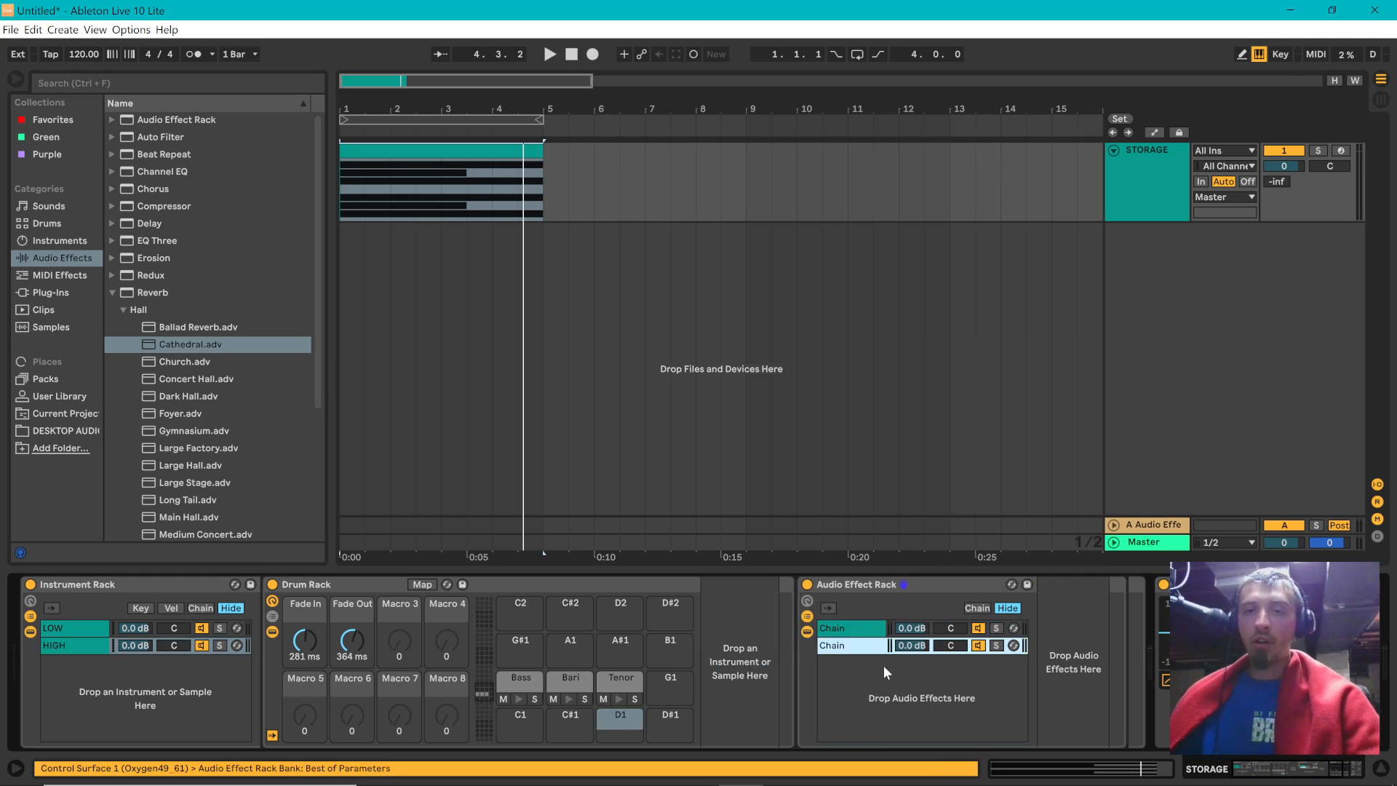
- Rename the Audio Effect Rack's reverb chain as WET and its empty chain as DRY
click(844, 630)
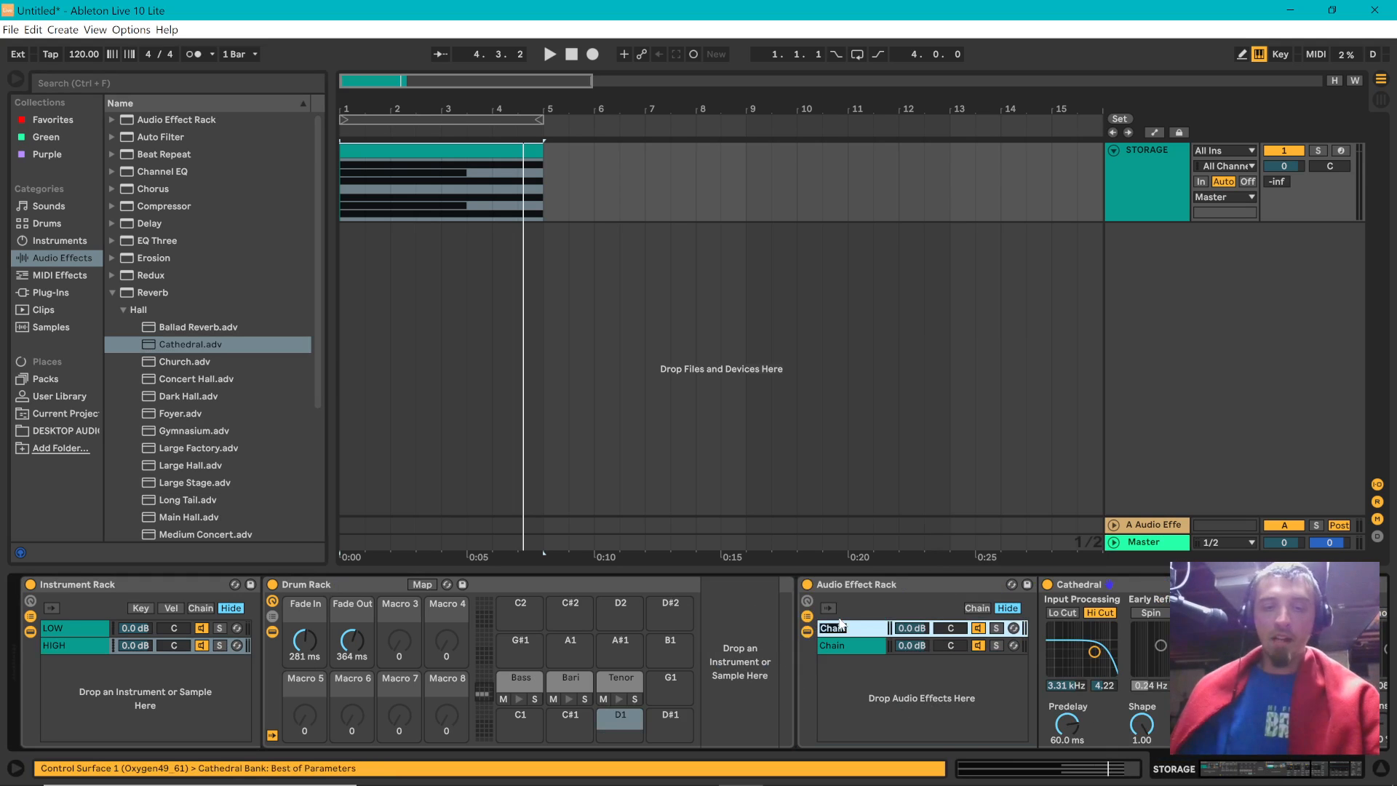
key(ctrl+r)
text(WET)
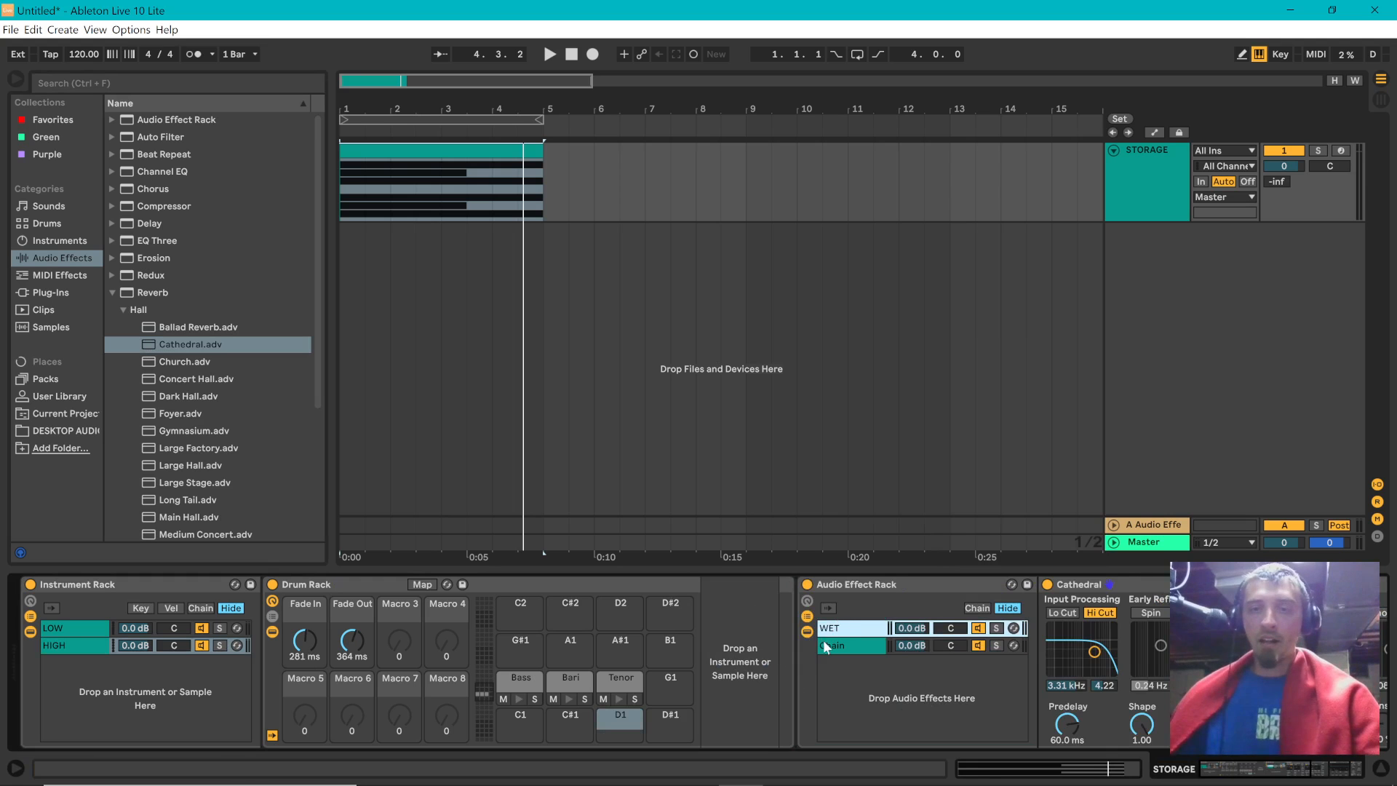
click(829, 646)
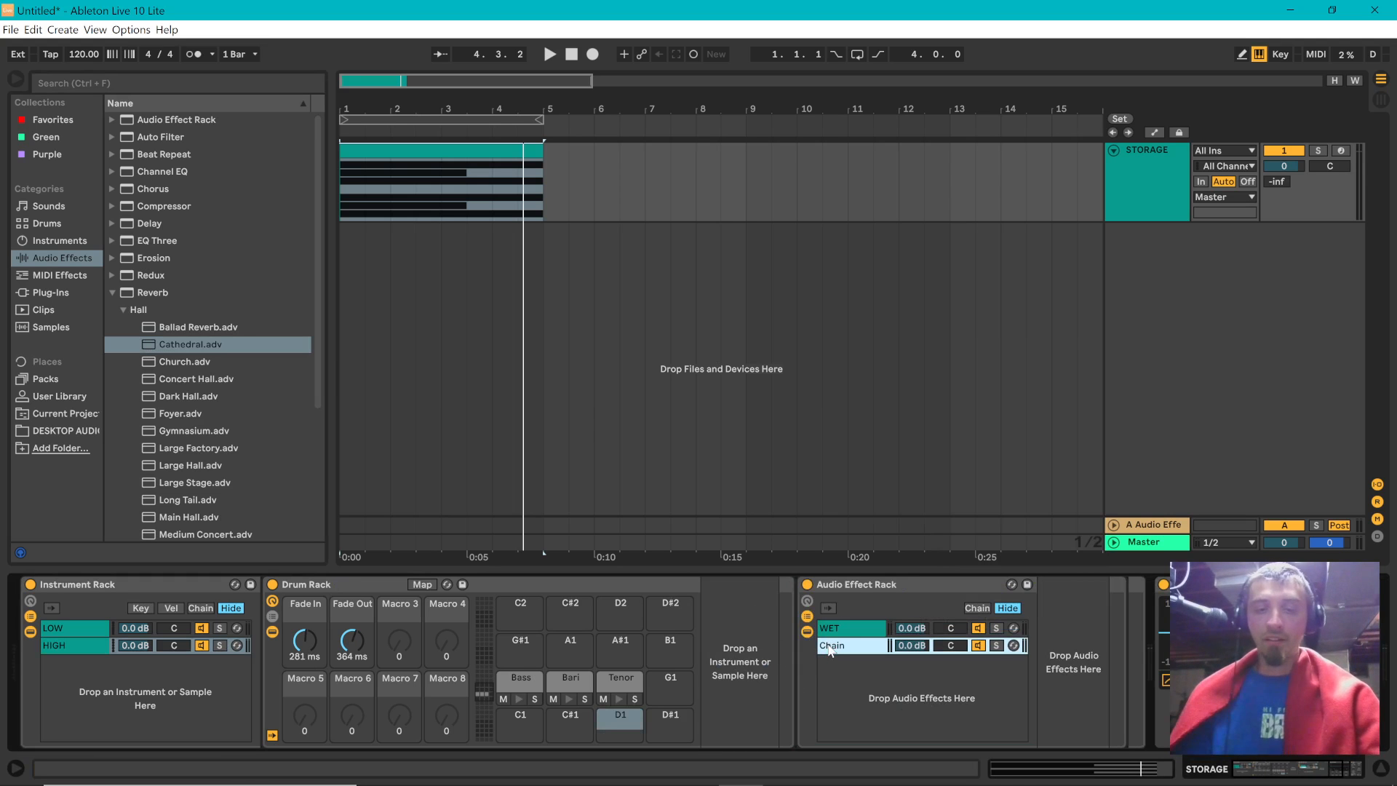
key(ctrl+r)
text(DRY)
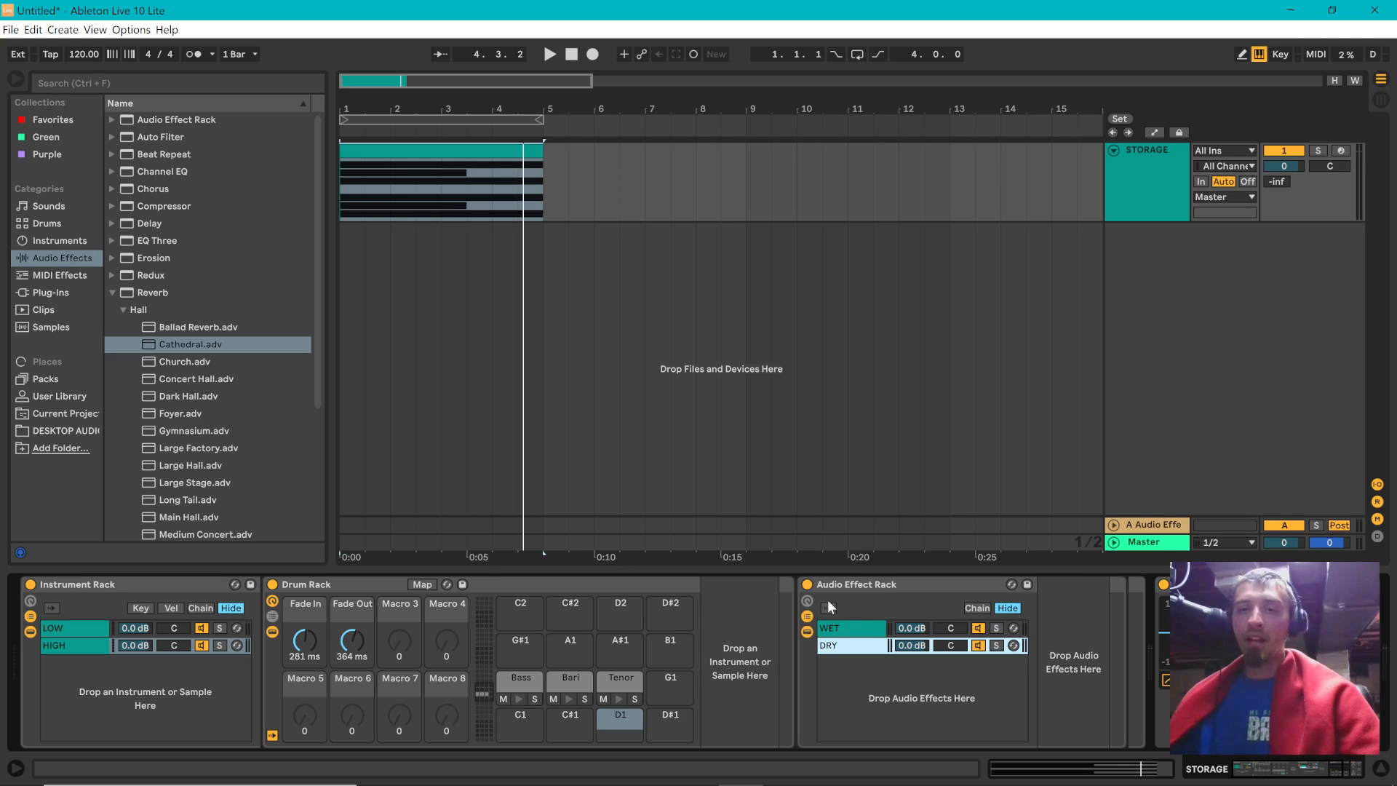
click(806, 618)
click(806, 617)
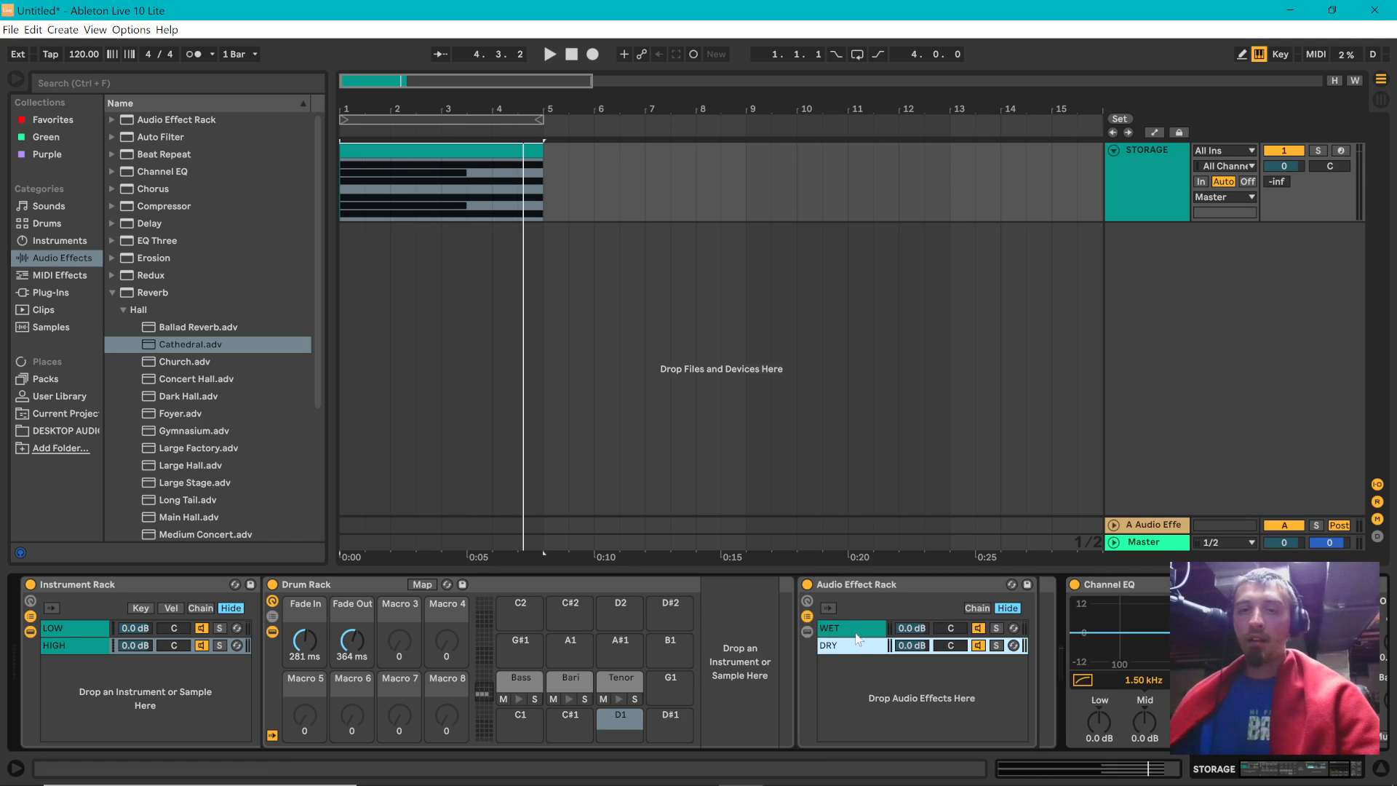
- Play the clip and try lowering the WET chain's volume to about -11.2 dB
click(856, 631)
double_click(851, 628)
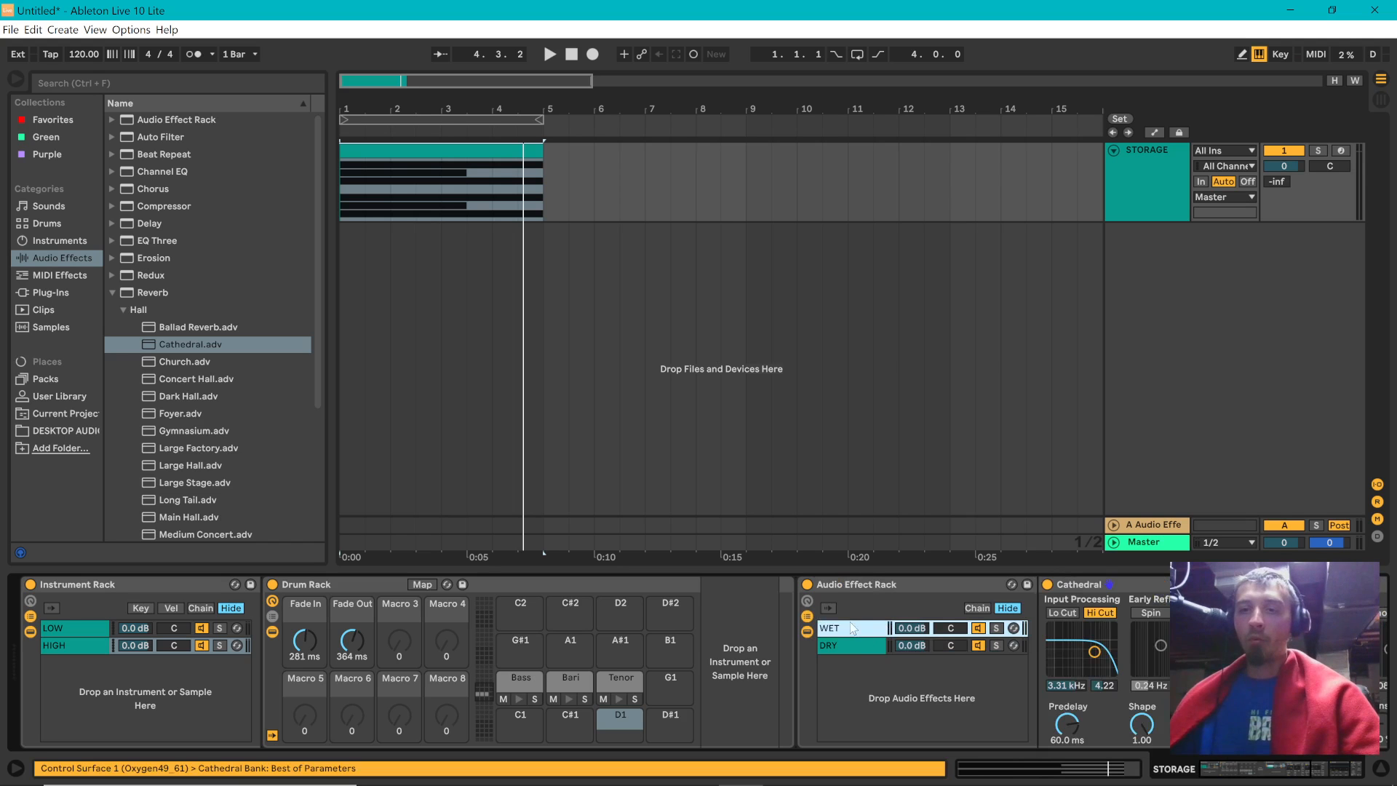
scroll(934, 644, right, 3)
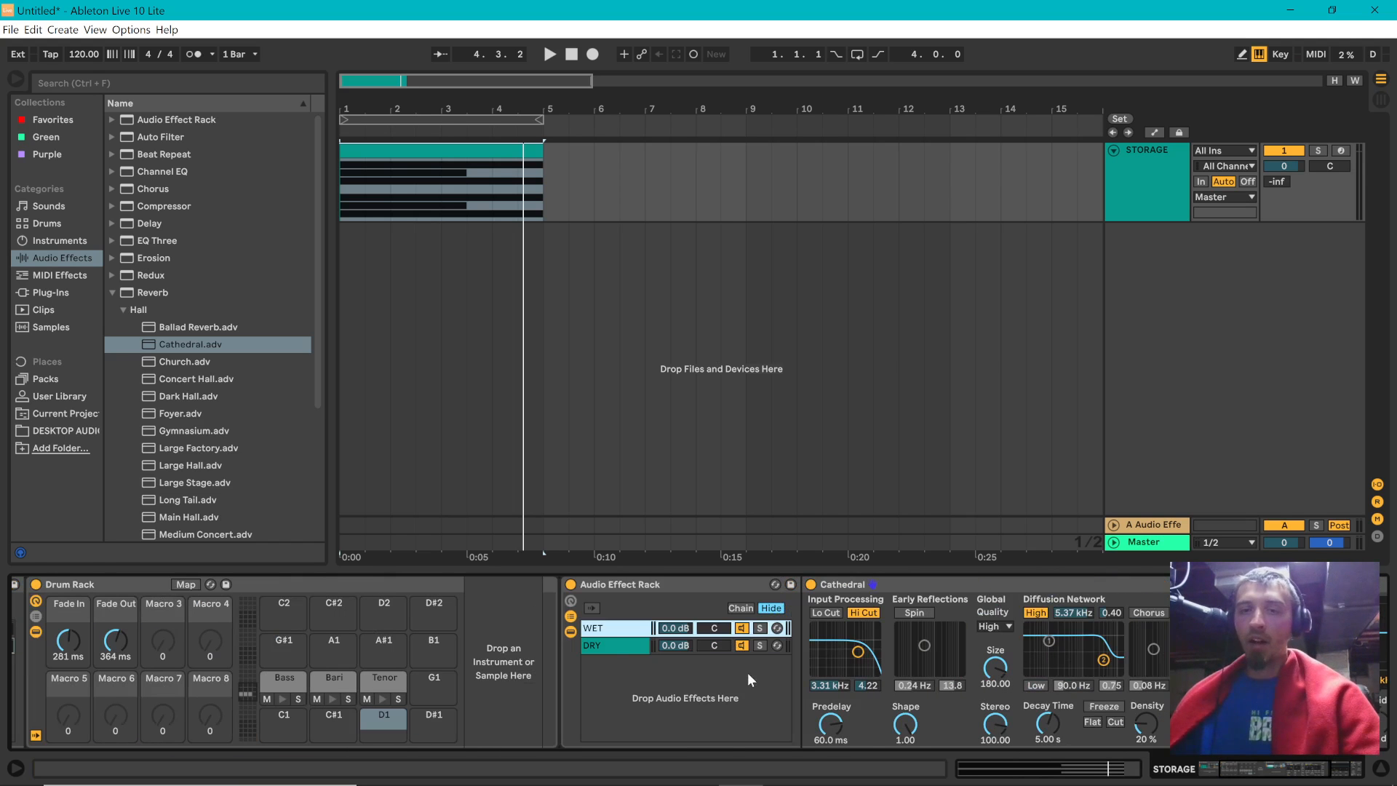
click(612, 652)
key(space)
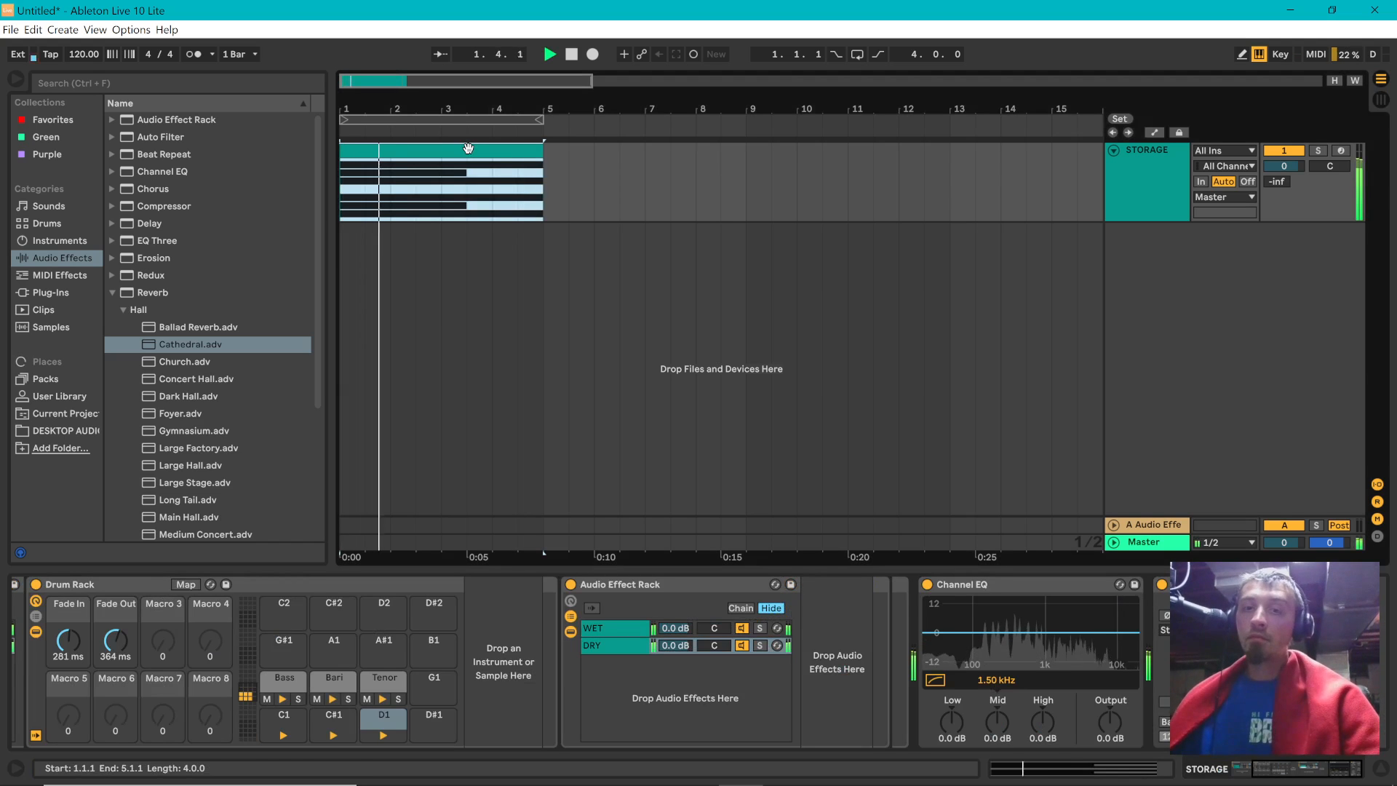
drag(682, 629, 682, 659)
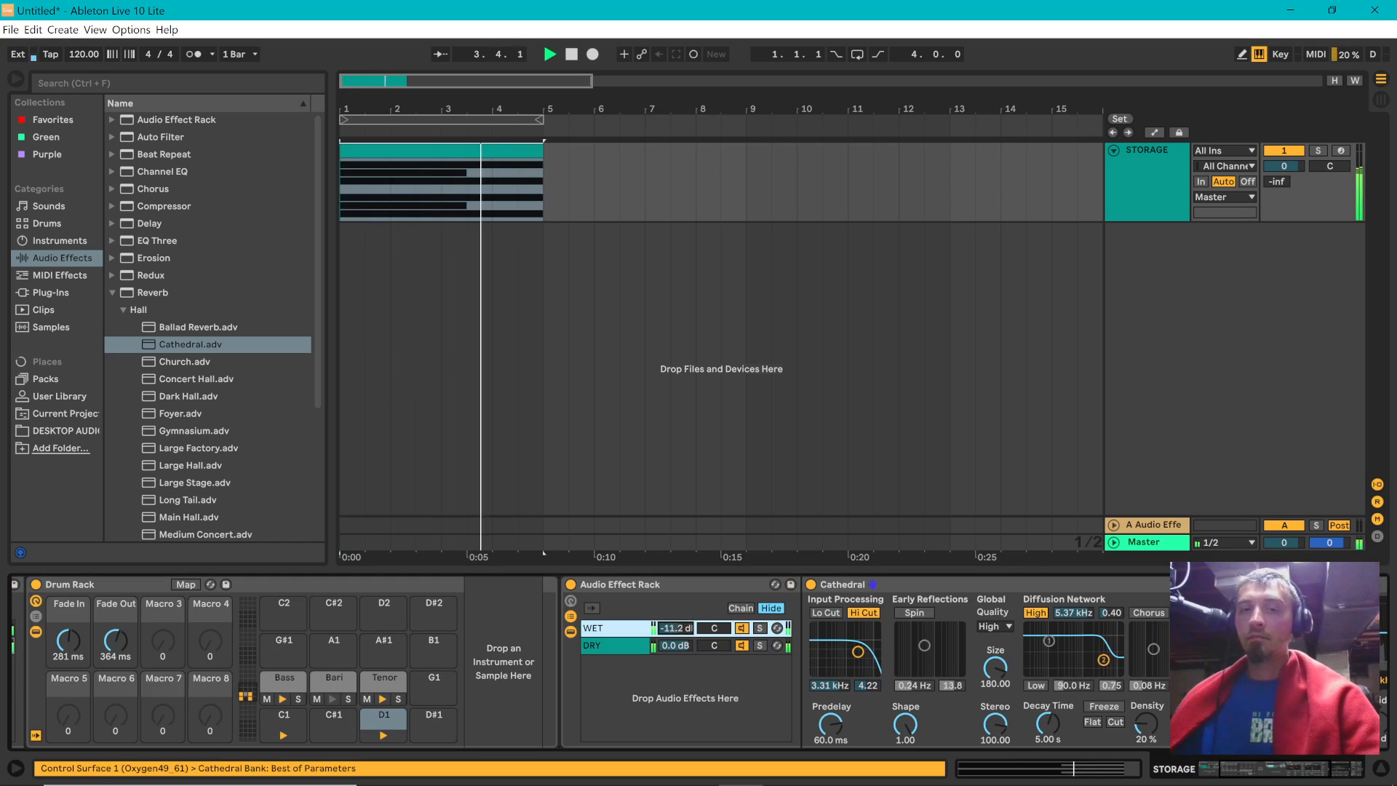
text(-8)
key(Return)
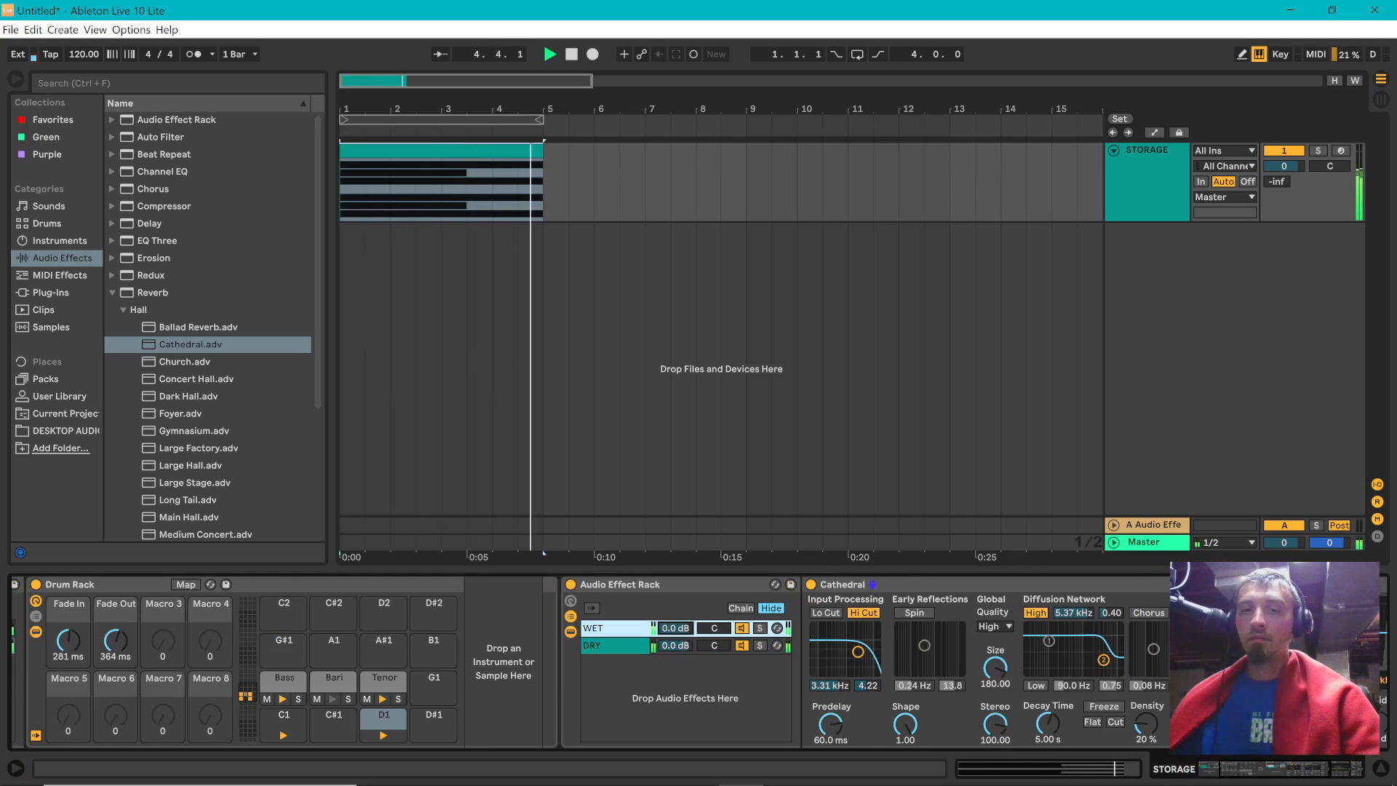
- Lower the DRY chain's volume to -23.0 dB in the Audio Effect Rack and stop playback
click(678, 646)
drag(687, 650, 687, 604)
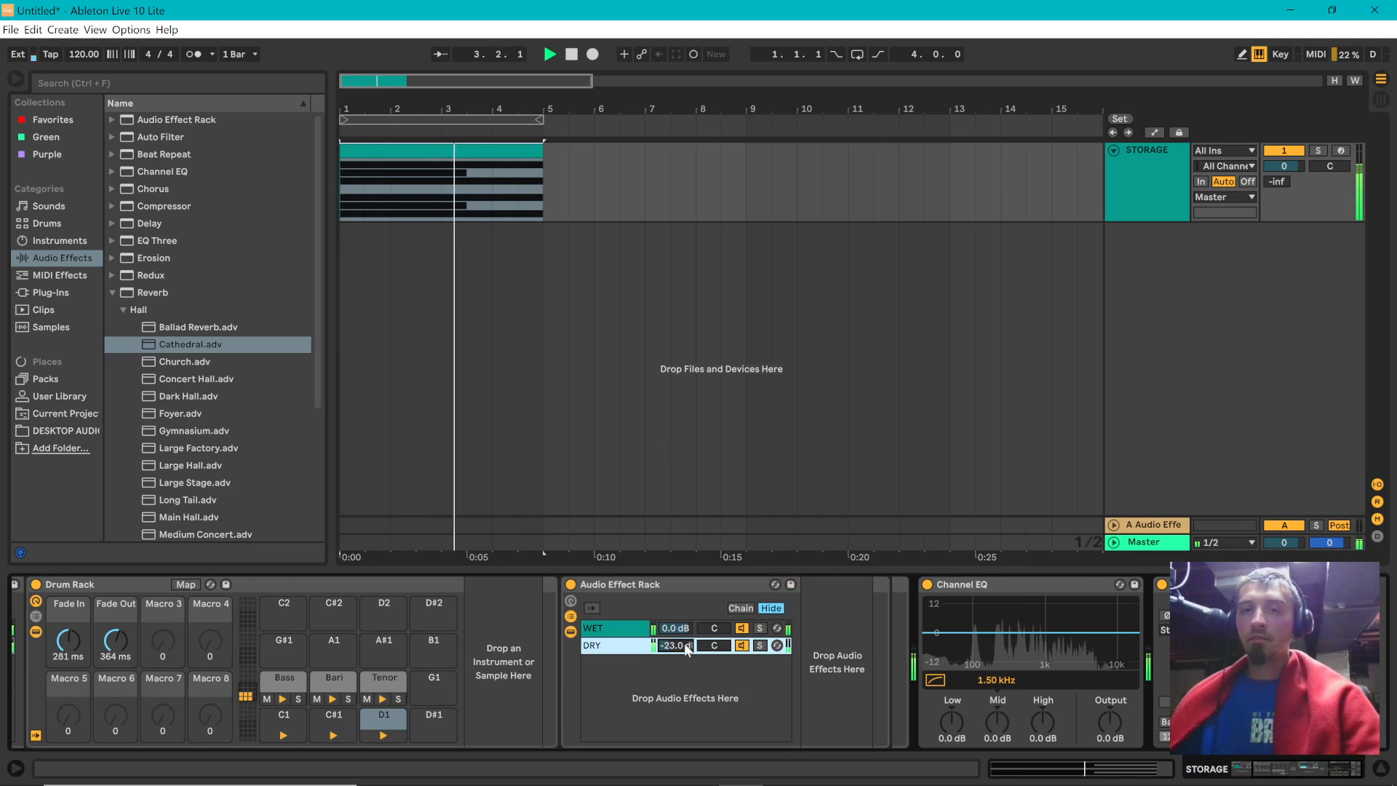
key(space)
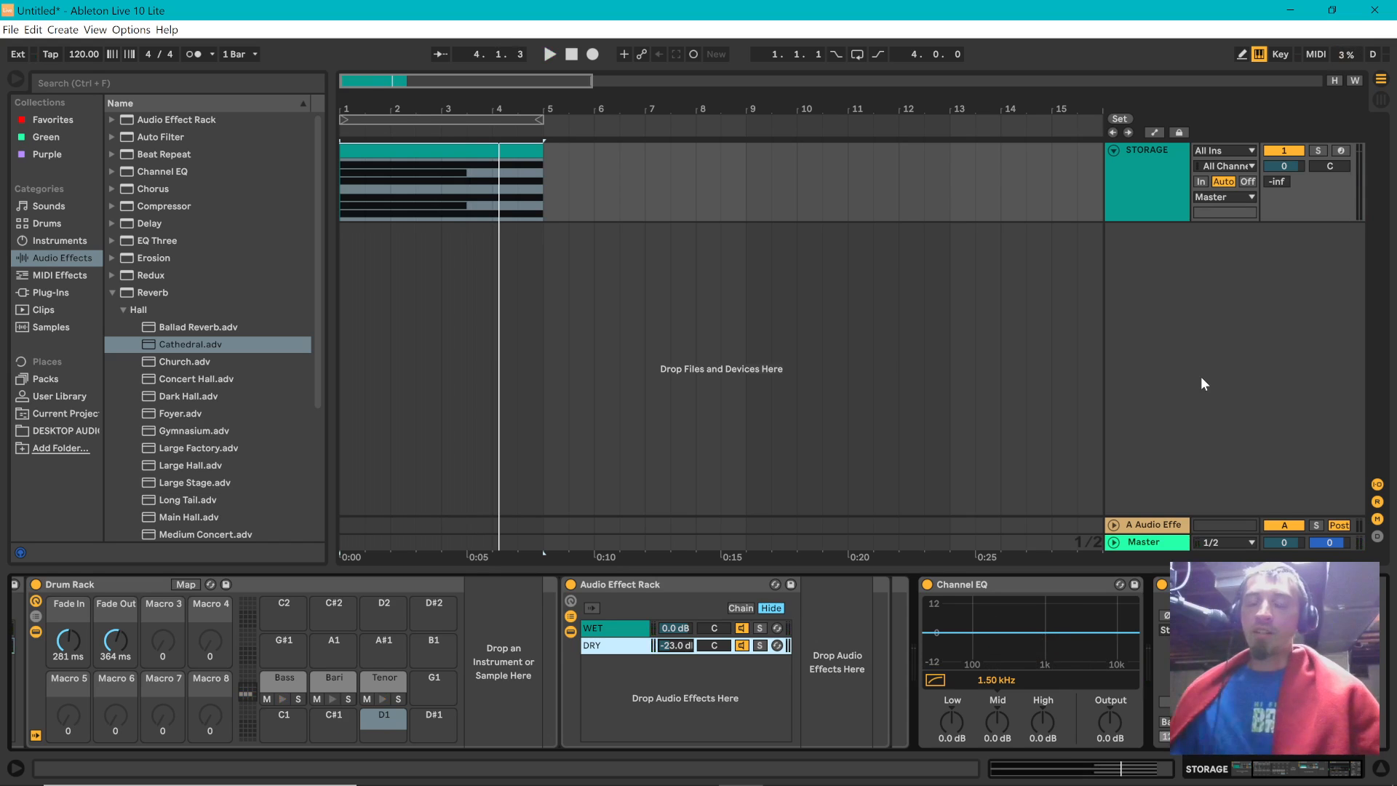
- Insert a new audio track below STORAGE and set its audio input to the STORAGE track
right_click(1193, 306)
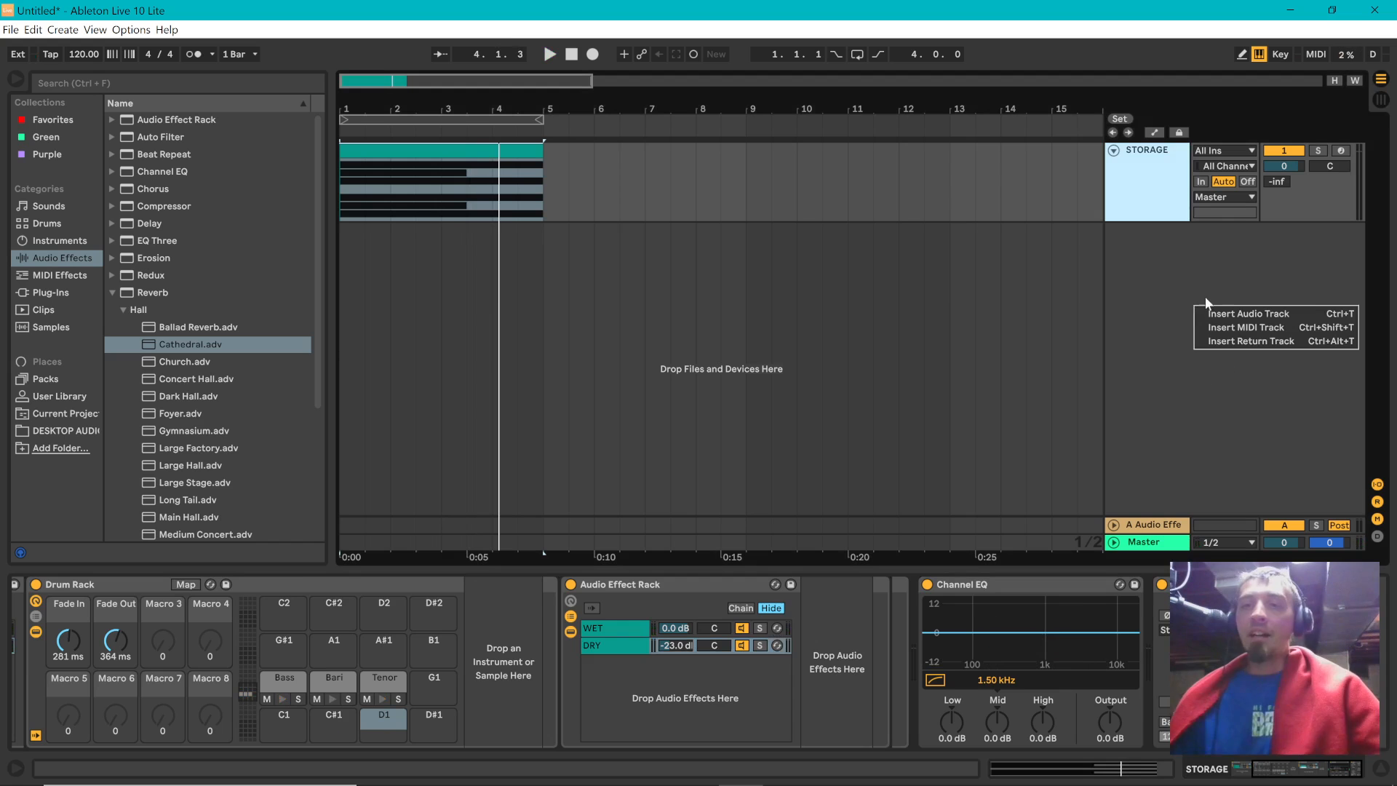
click(1230, 312)
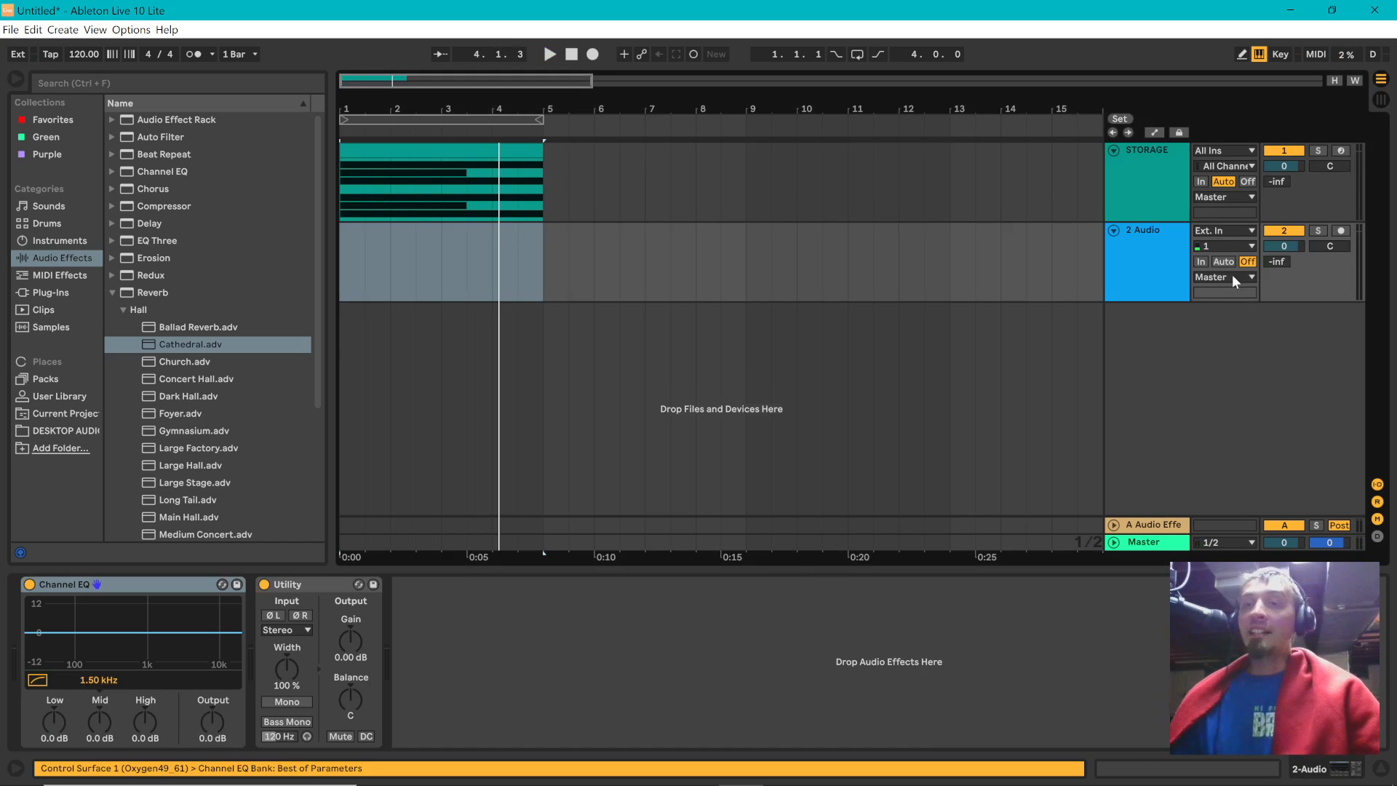
click(1234, 232)
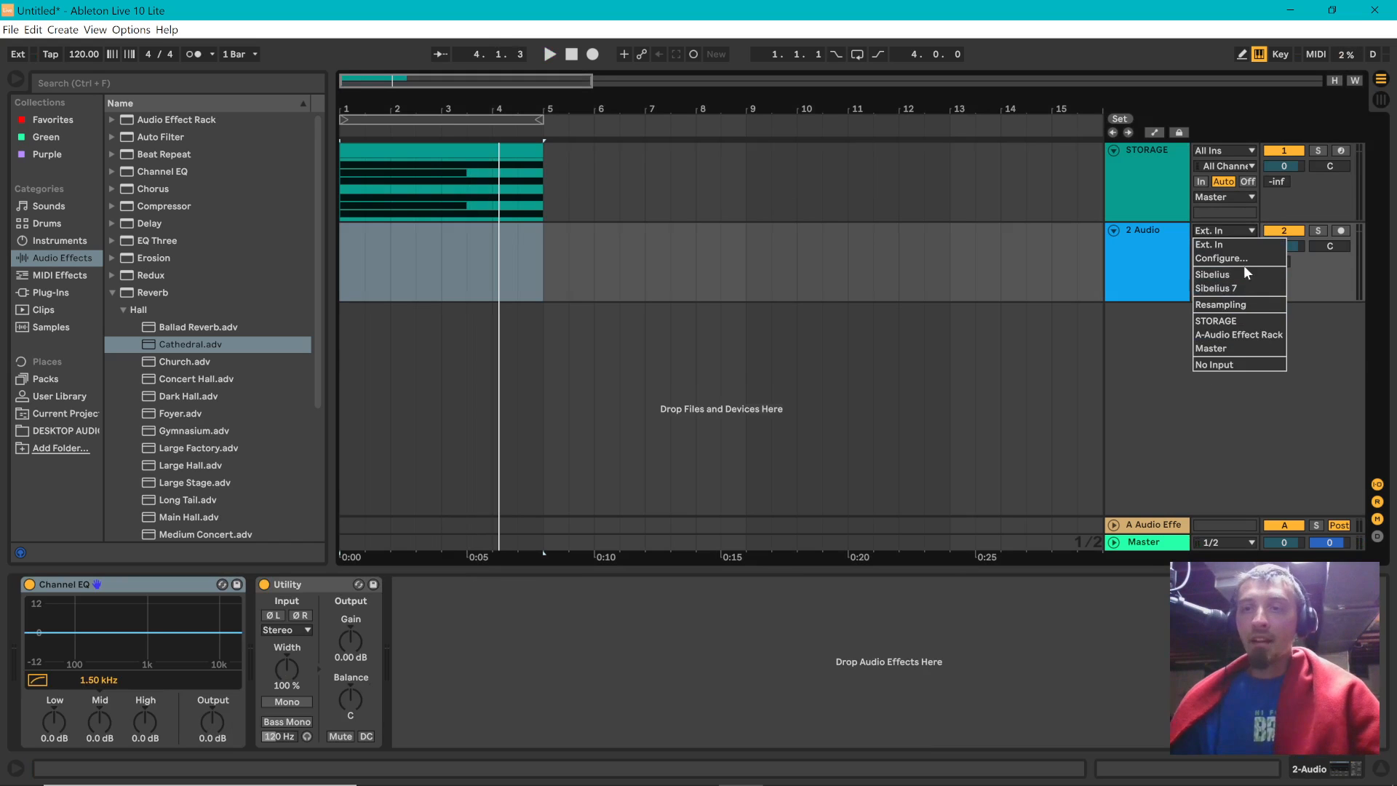
click(1252, 327)
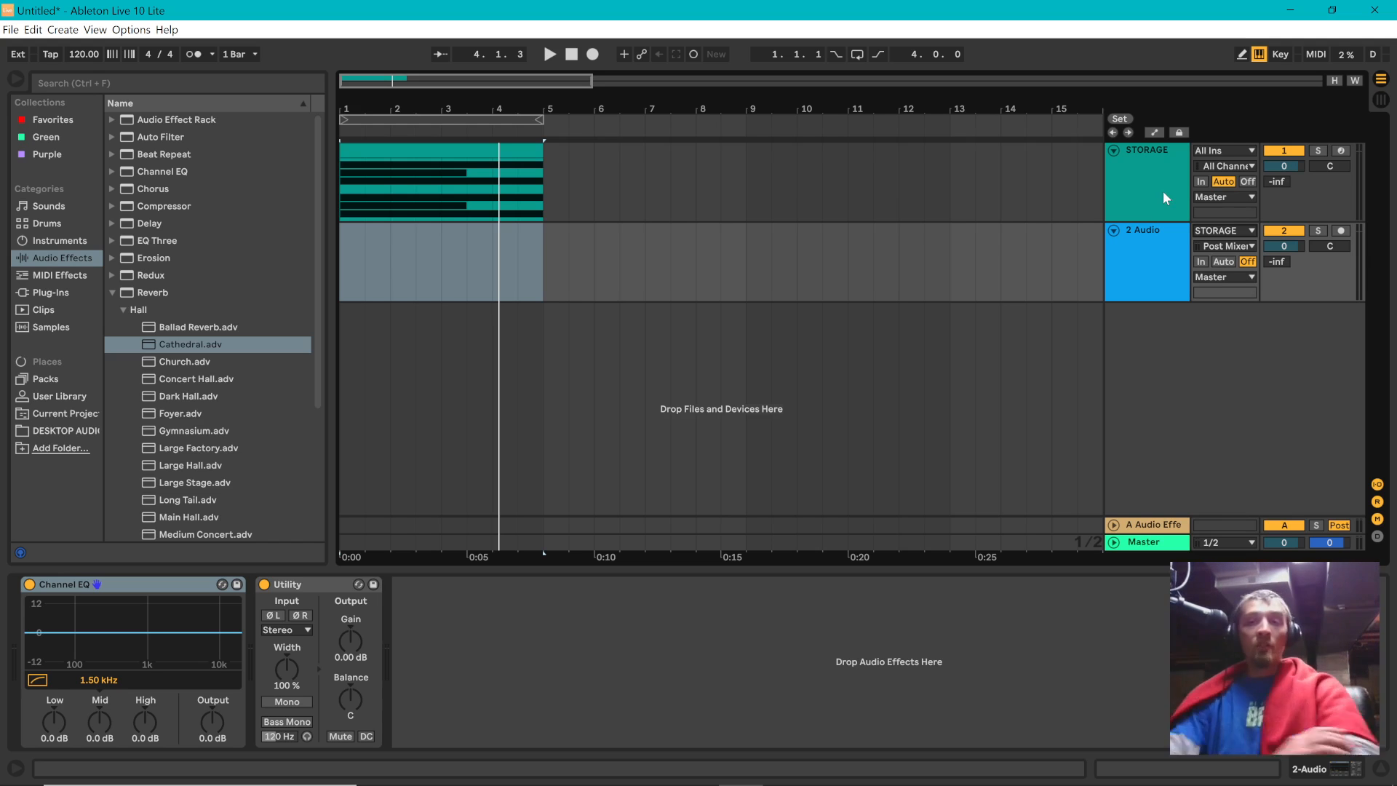
- Examine the pads of the STORAGE track's HIGH Drum Rack across the full note range
click(1119, 172)
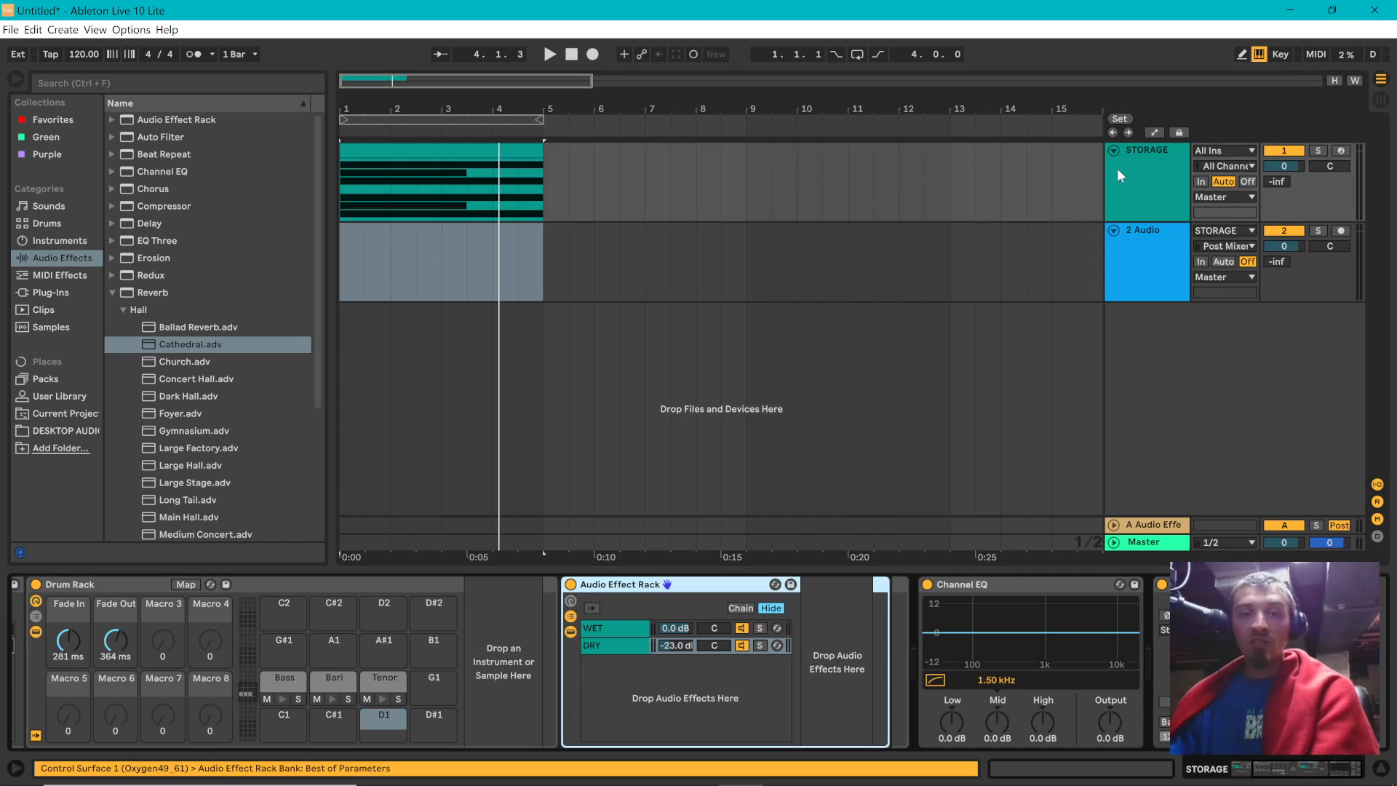
click(248, 704)
scroll(251, 710, up, 15)
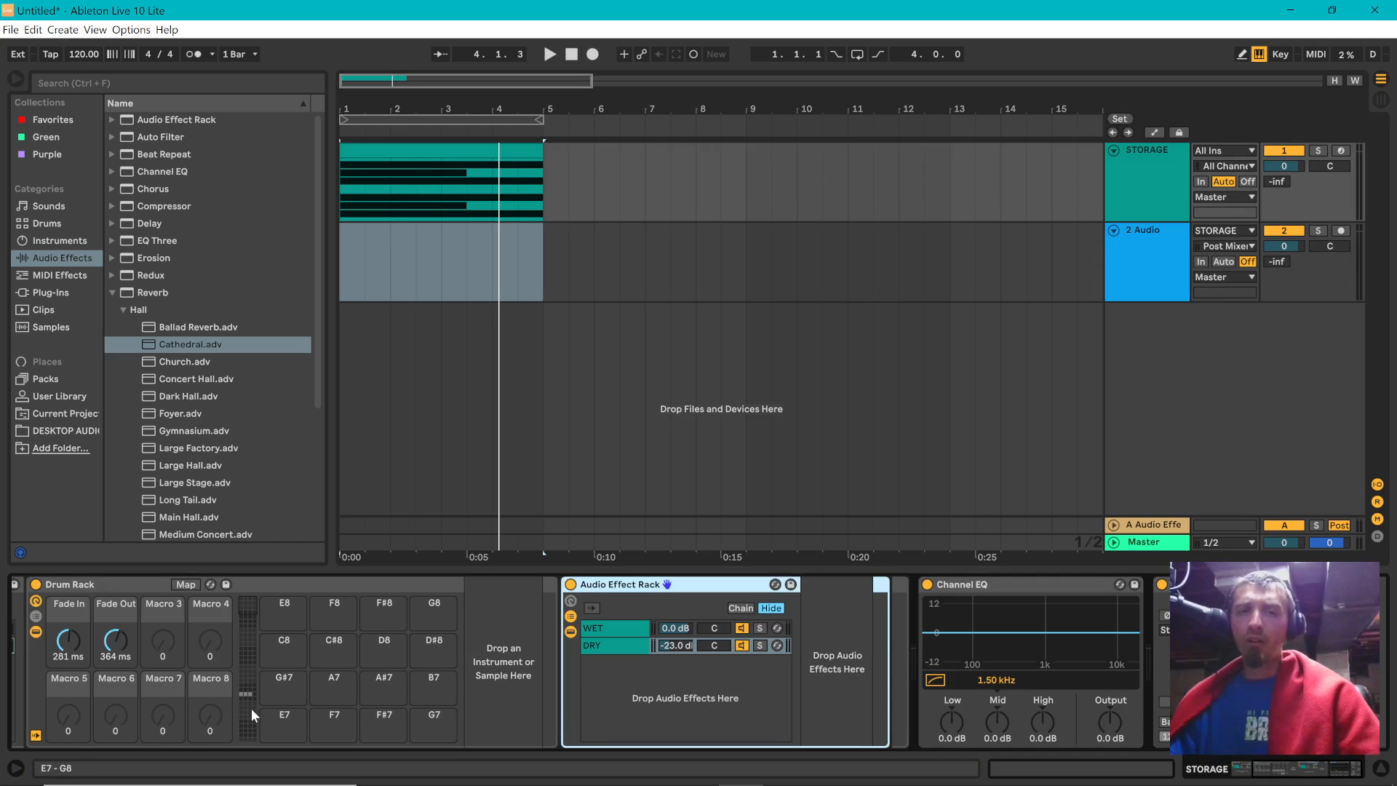
scroll(251, 709, down, 15)
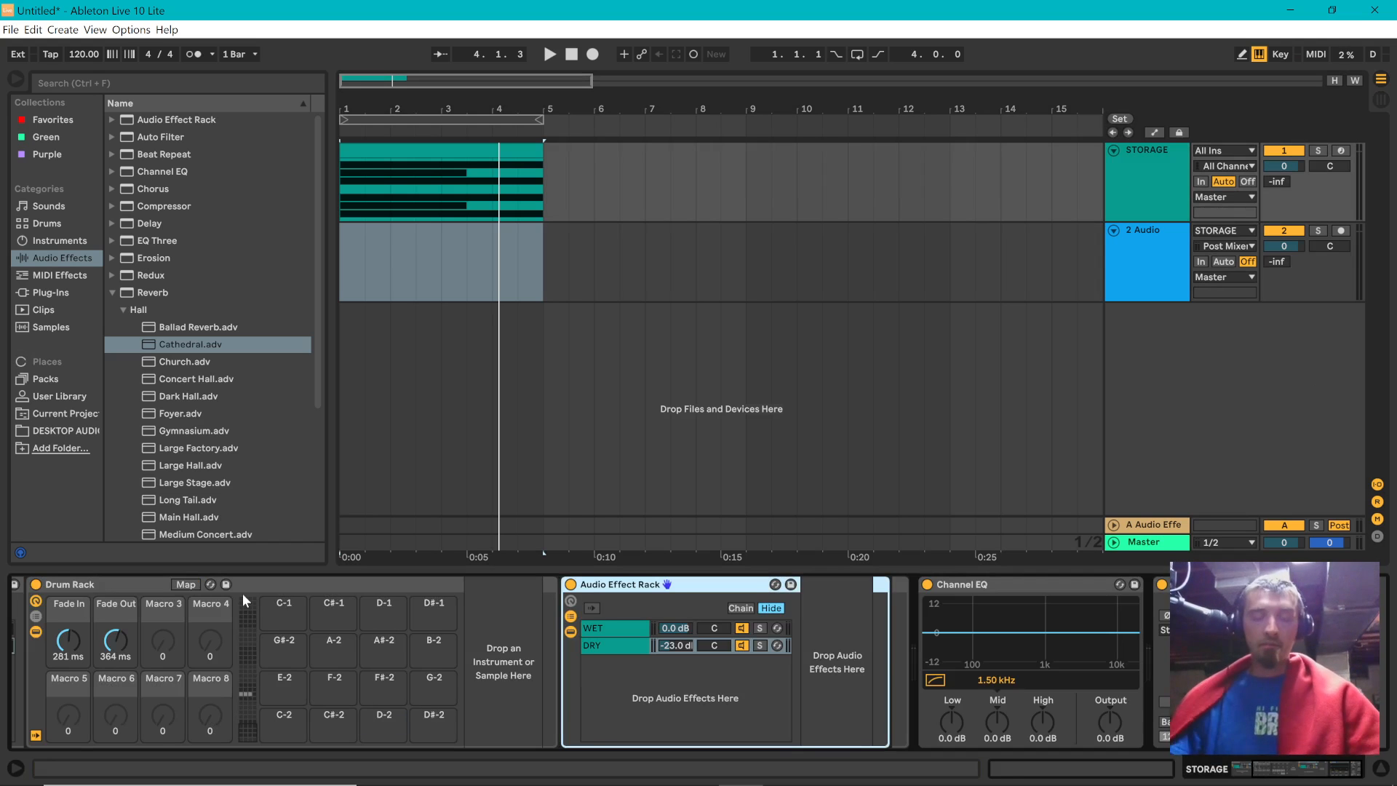
- Open Calculator, multiply 8 by 16, and minimize it to return to the STORAGE track's racks
click(20, 768)
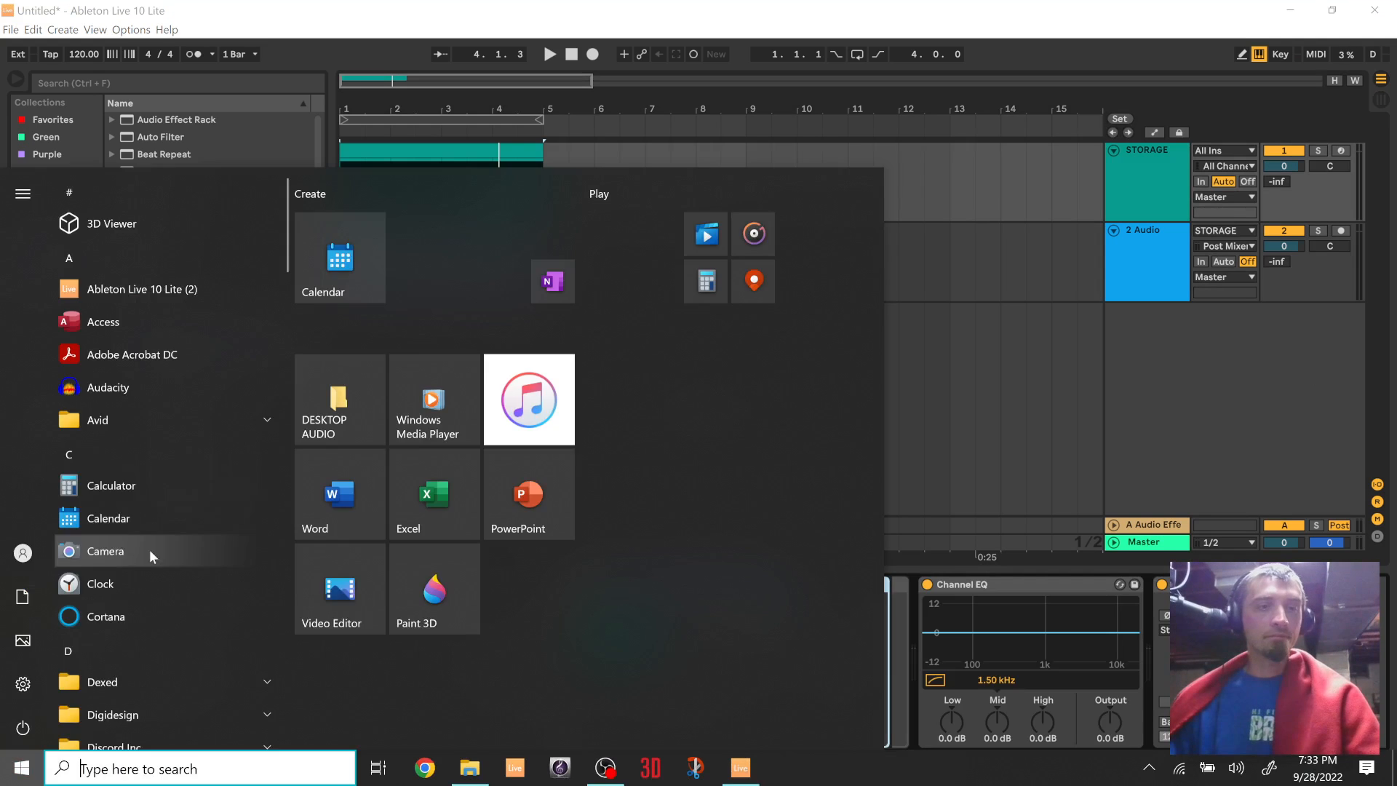
click(109, 485)
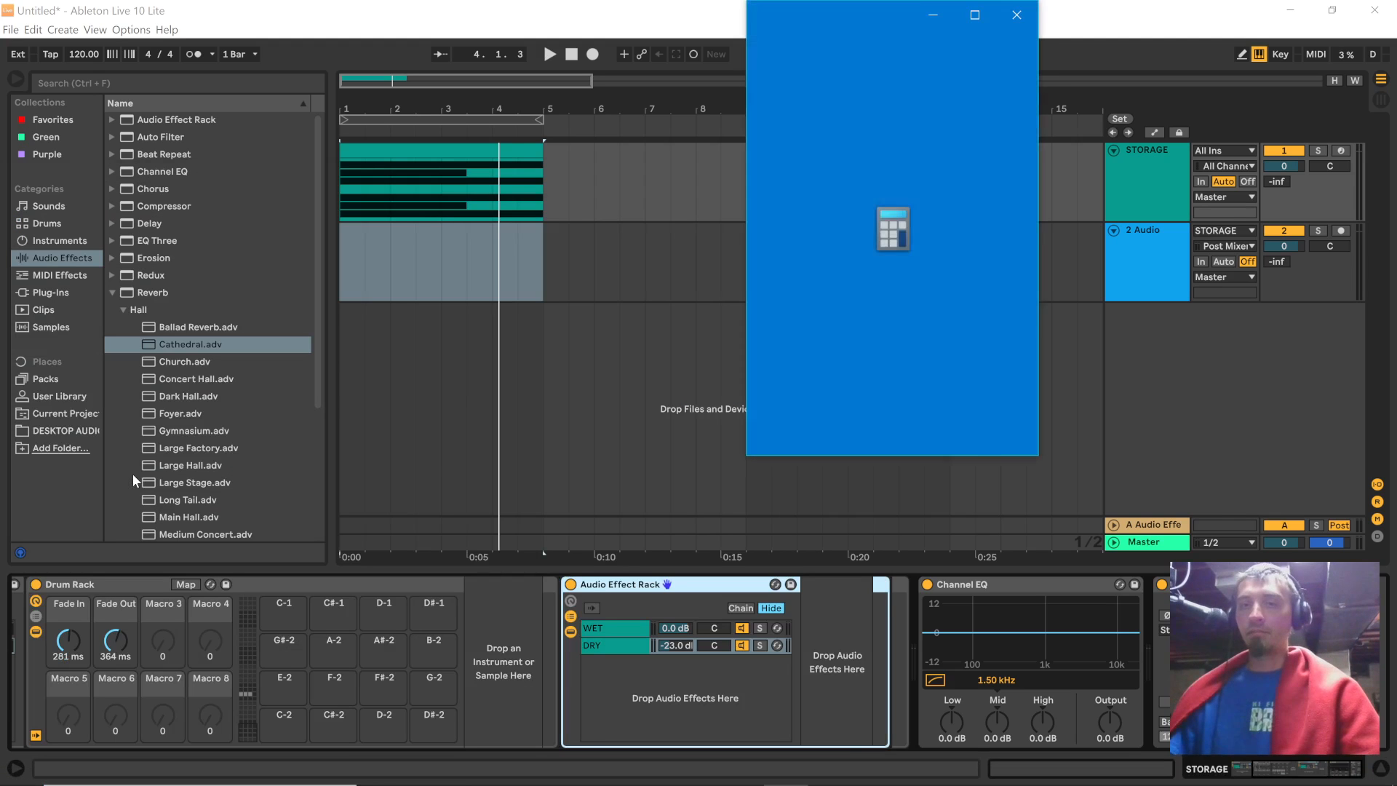
text(8*16)
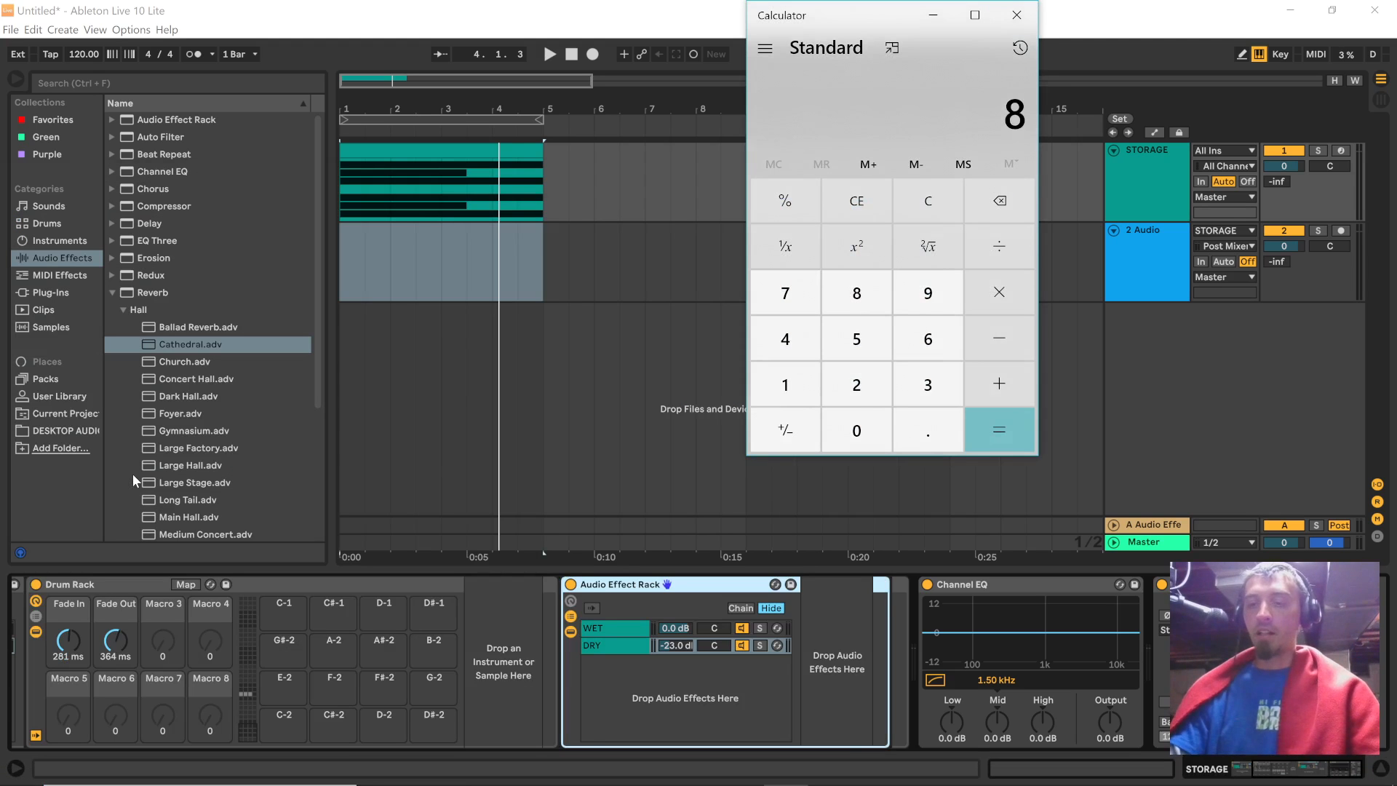
key(Return)
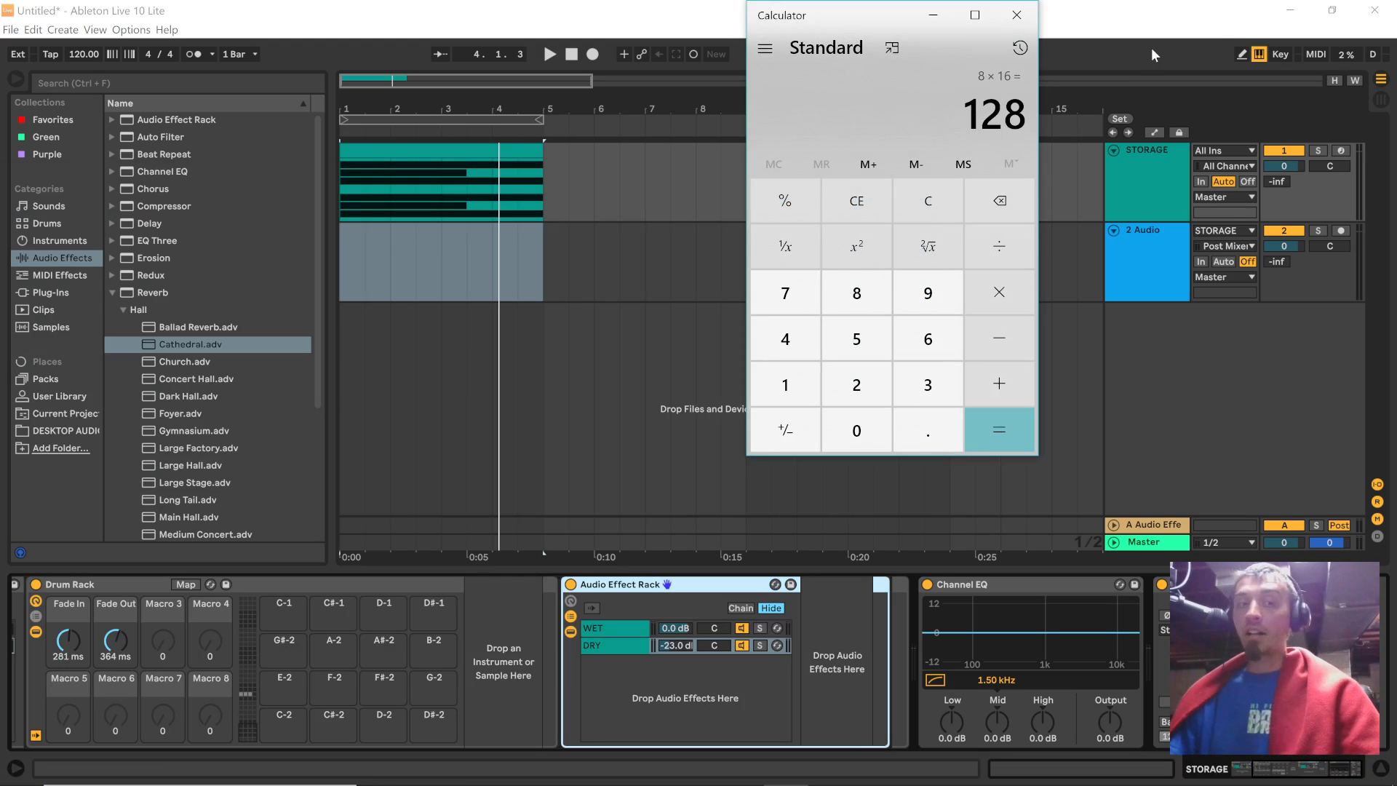
scroll(224, 644, left, 4)
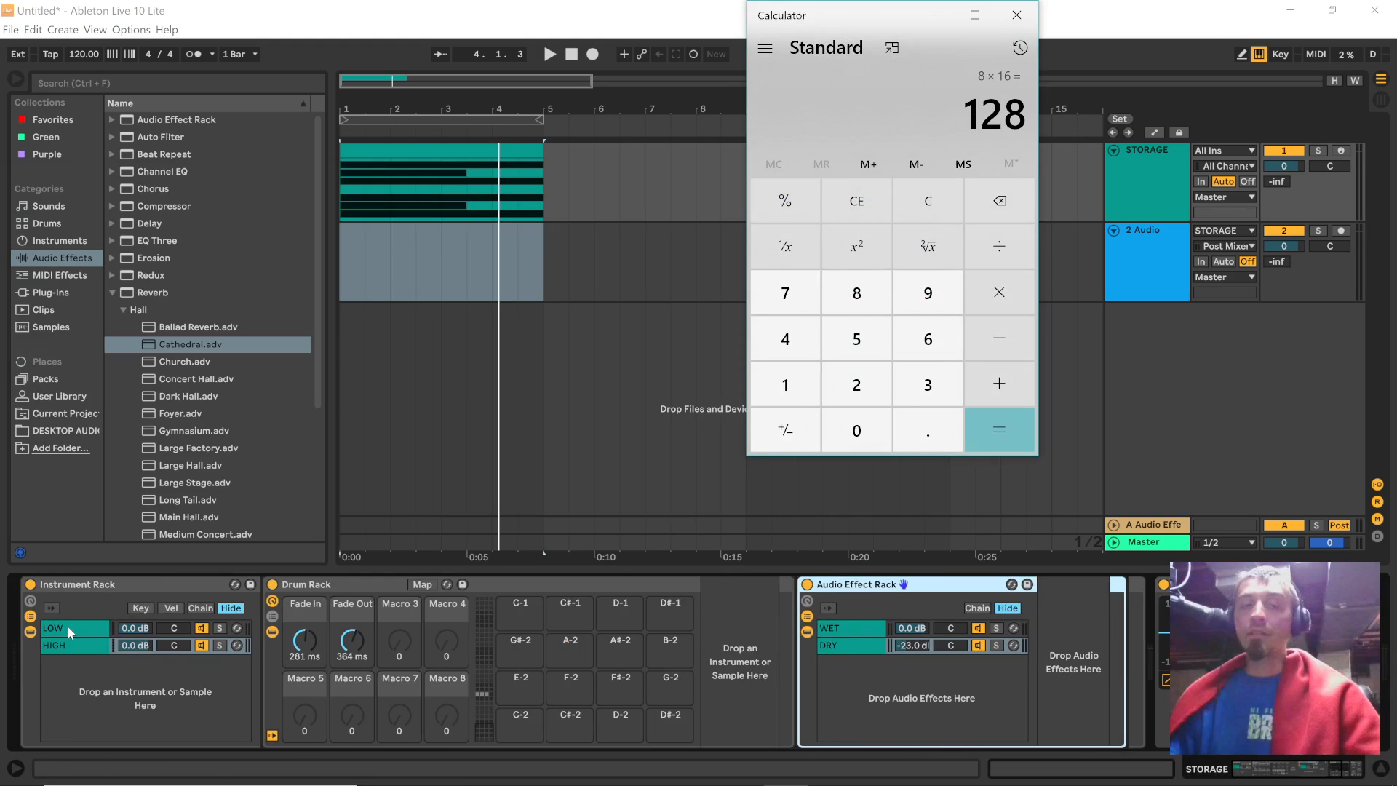
click(932, 14)
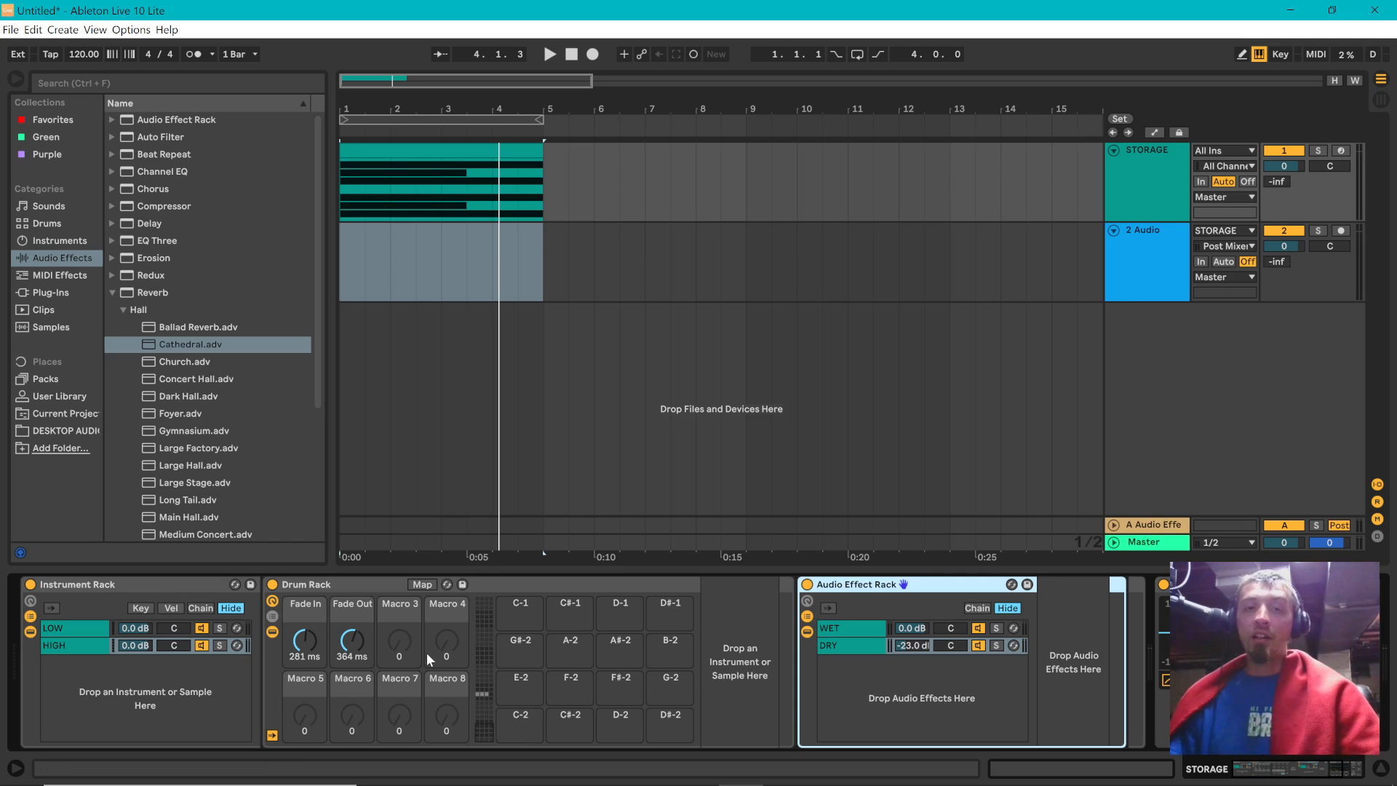
- Rename the HIGH chain's Drum Rack to EXAMPLE 3 and try saving it as a preset in the User Library
click(319, 584)
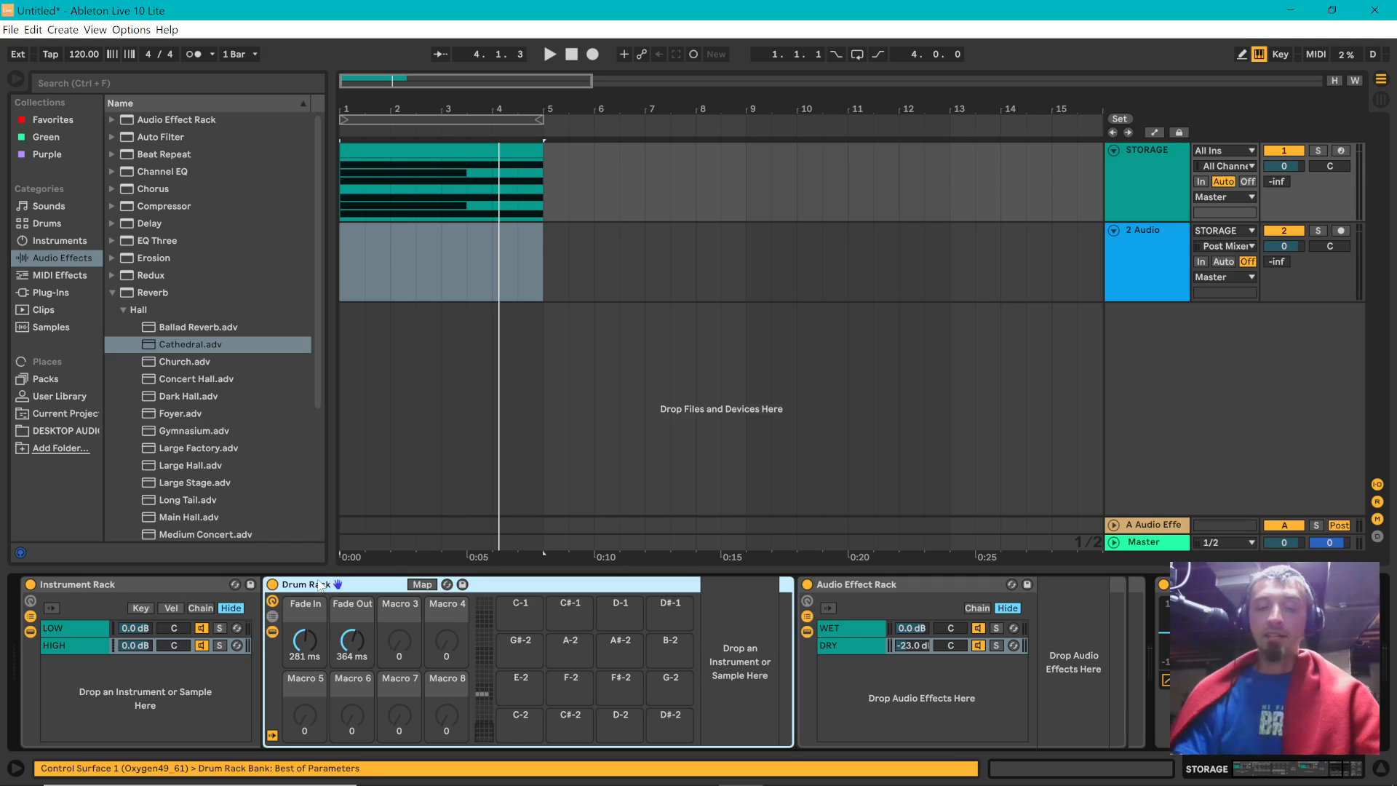
key(ctrl+r)
text(EXA<P)
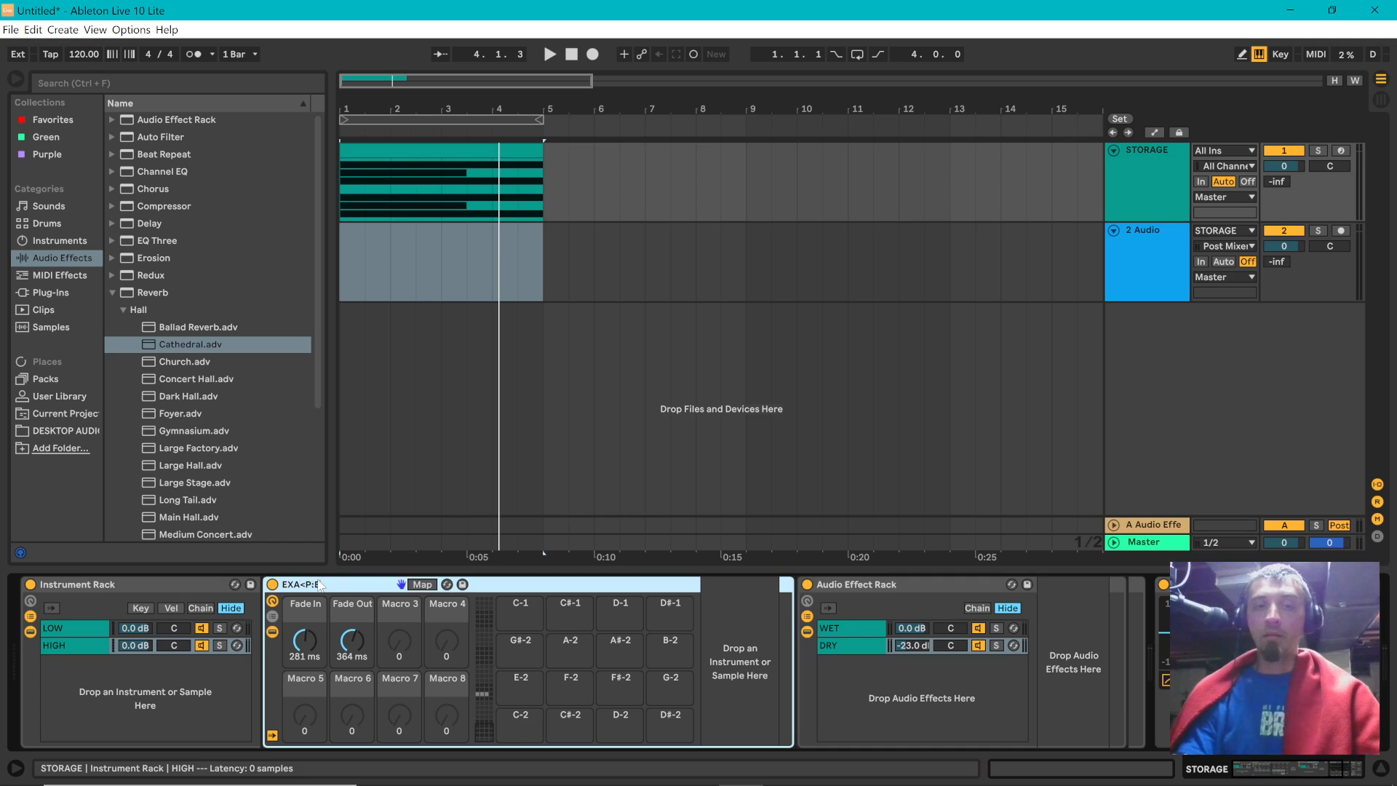
key(BackSpace)
key(BackSpace)
text(MPL)
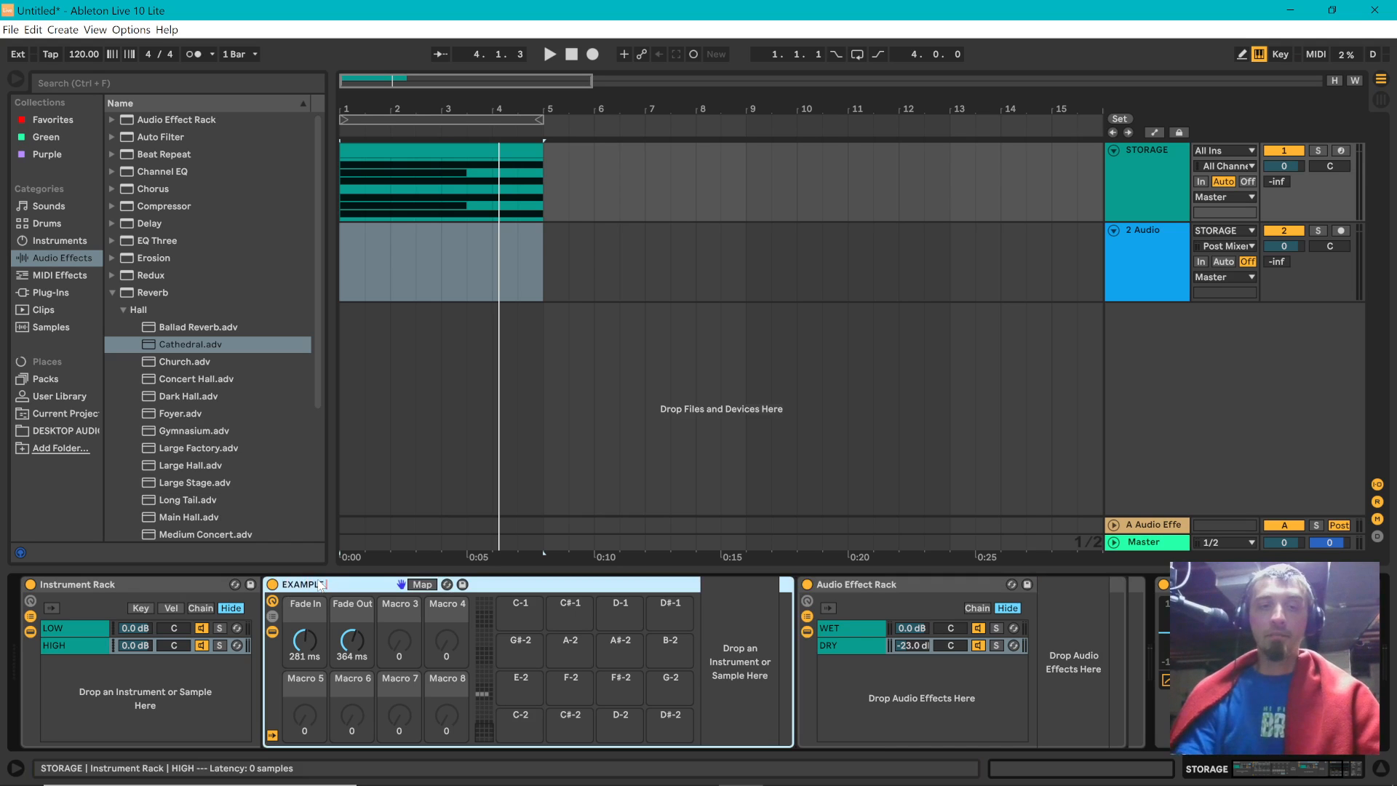
text(E 3)
key(Return)
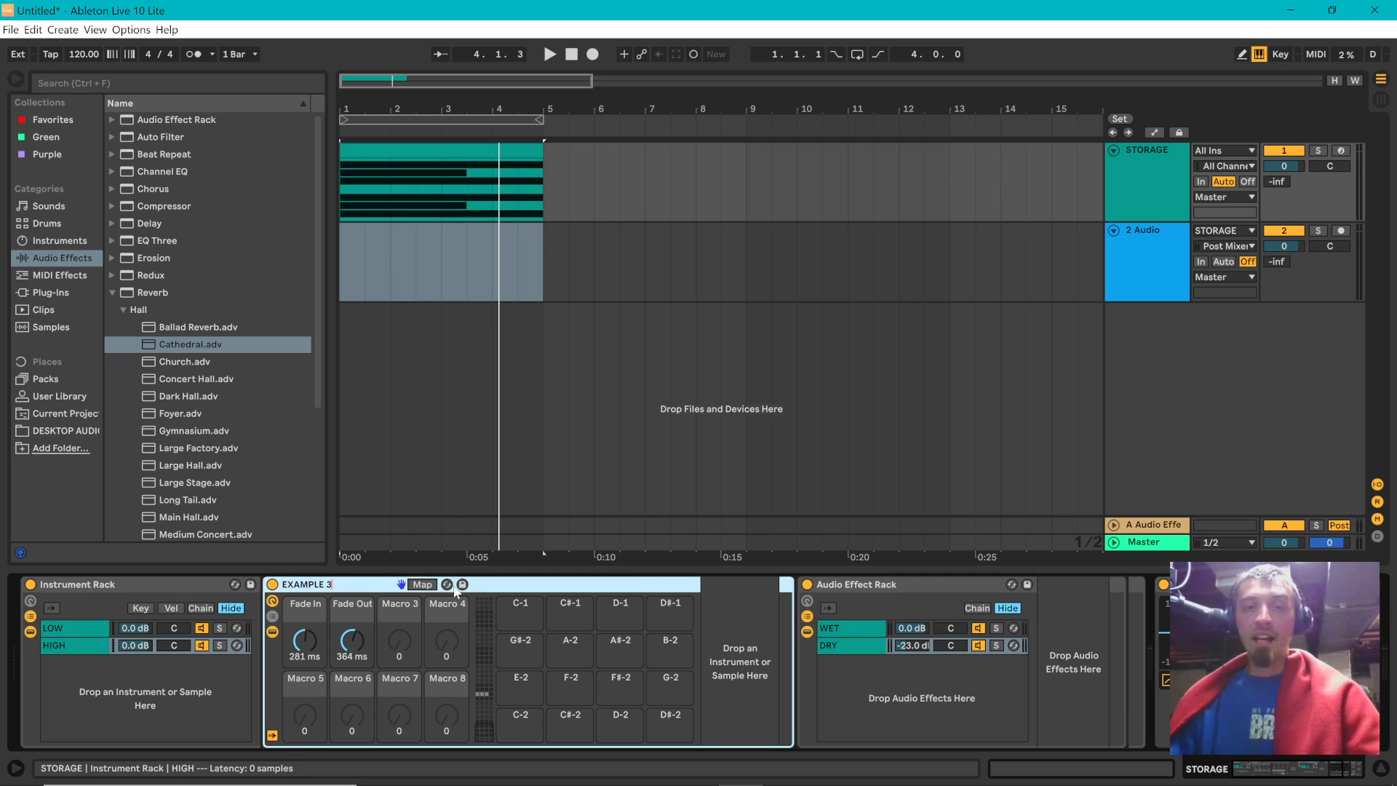
click(463, 584)
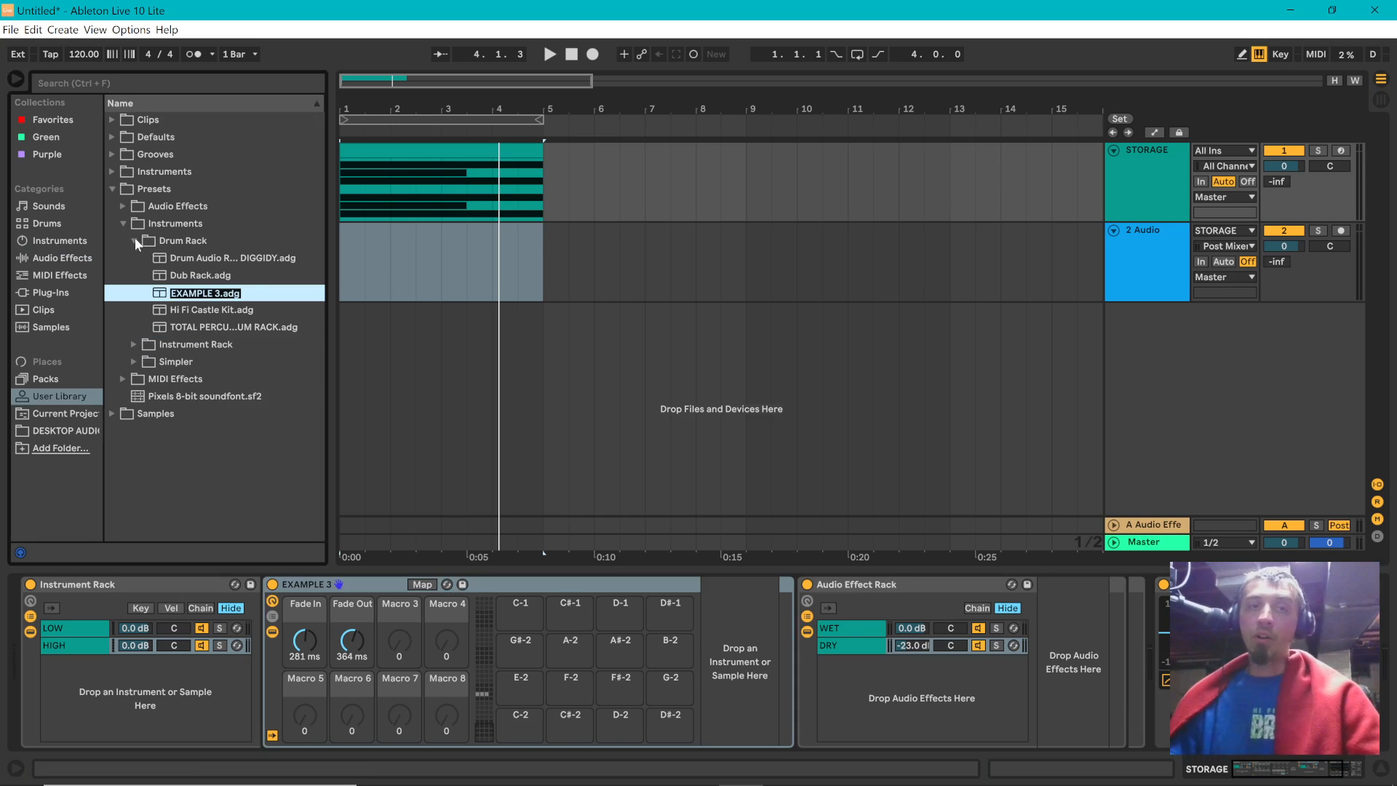
key(Escape)
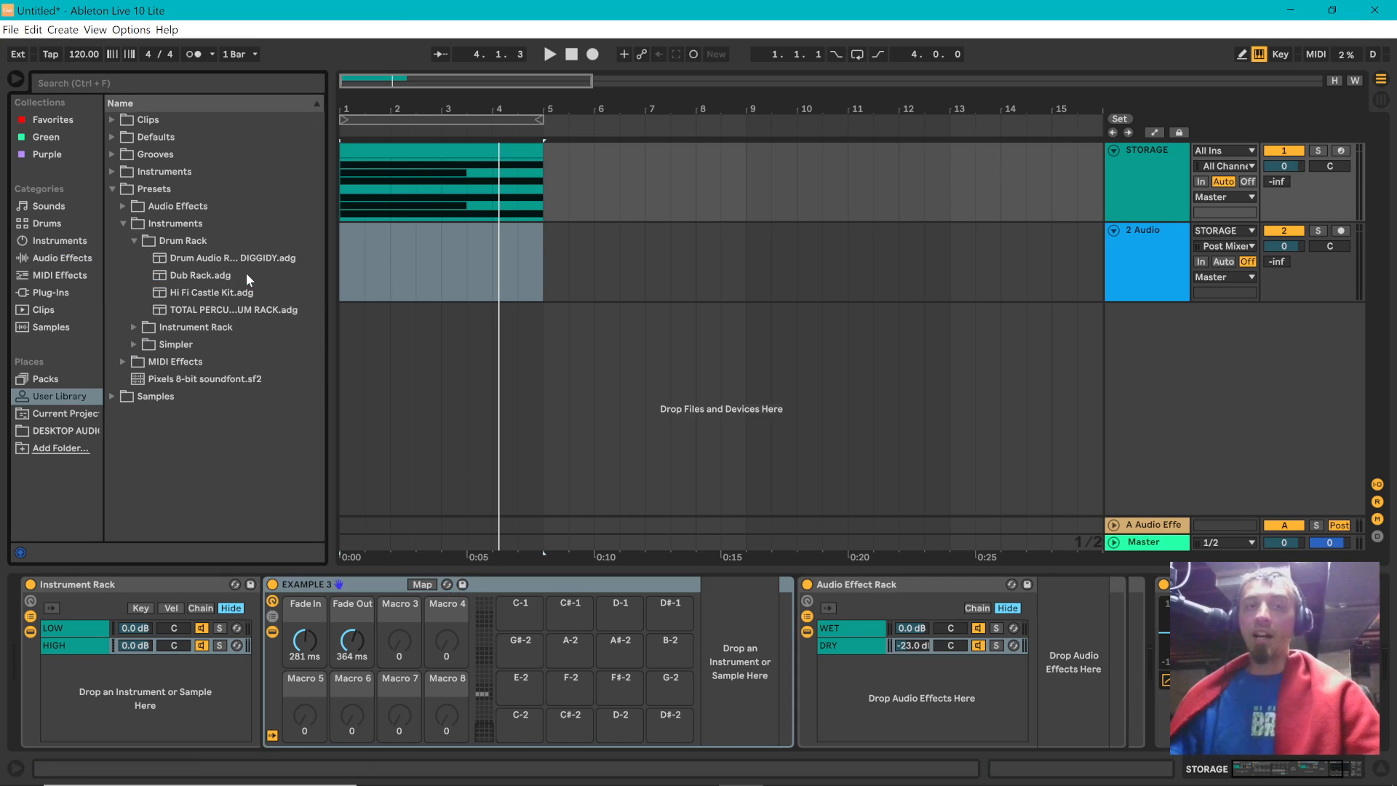